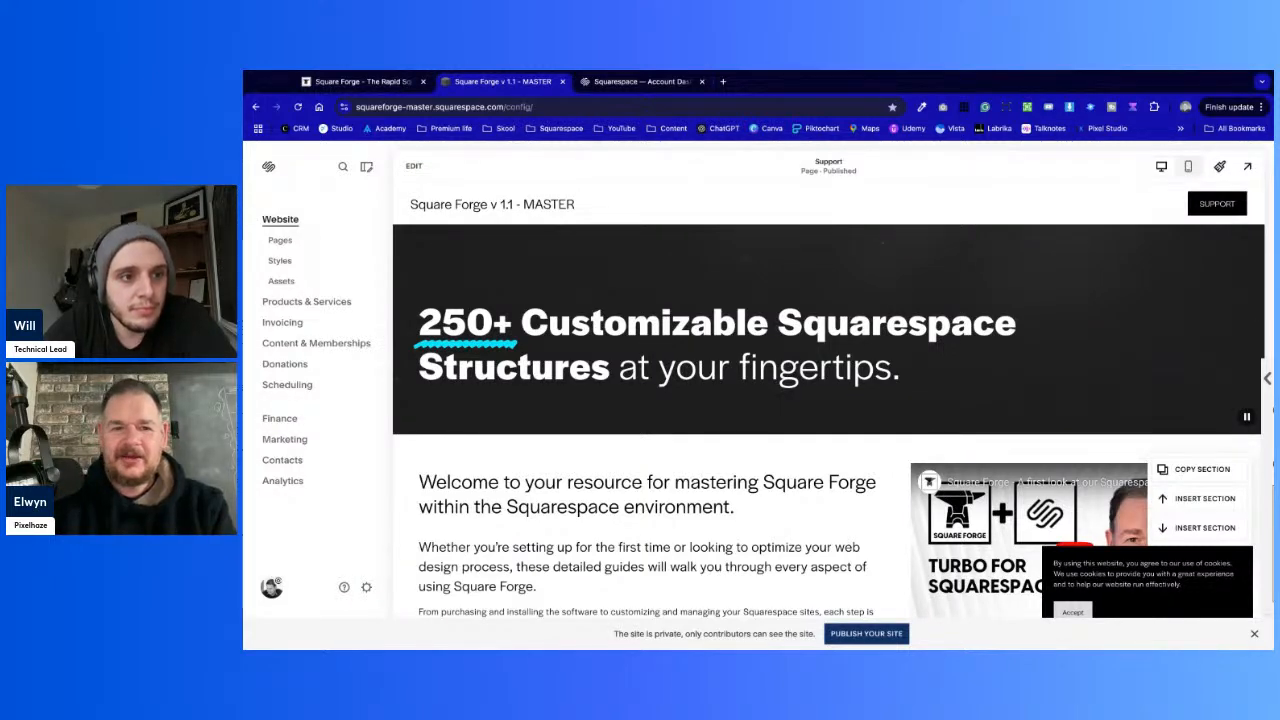
Switch to the Square Forge website and review the three purchase options under "How To Get This Squarespace Template Builder"
key("ctrl+shift+Tab")
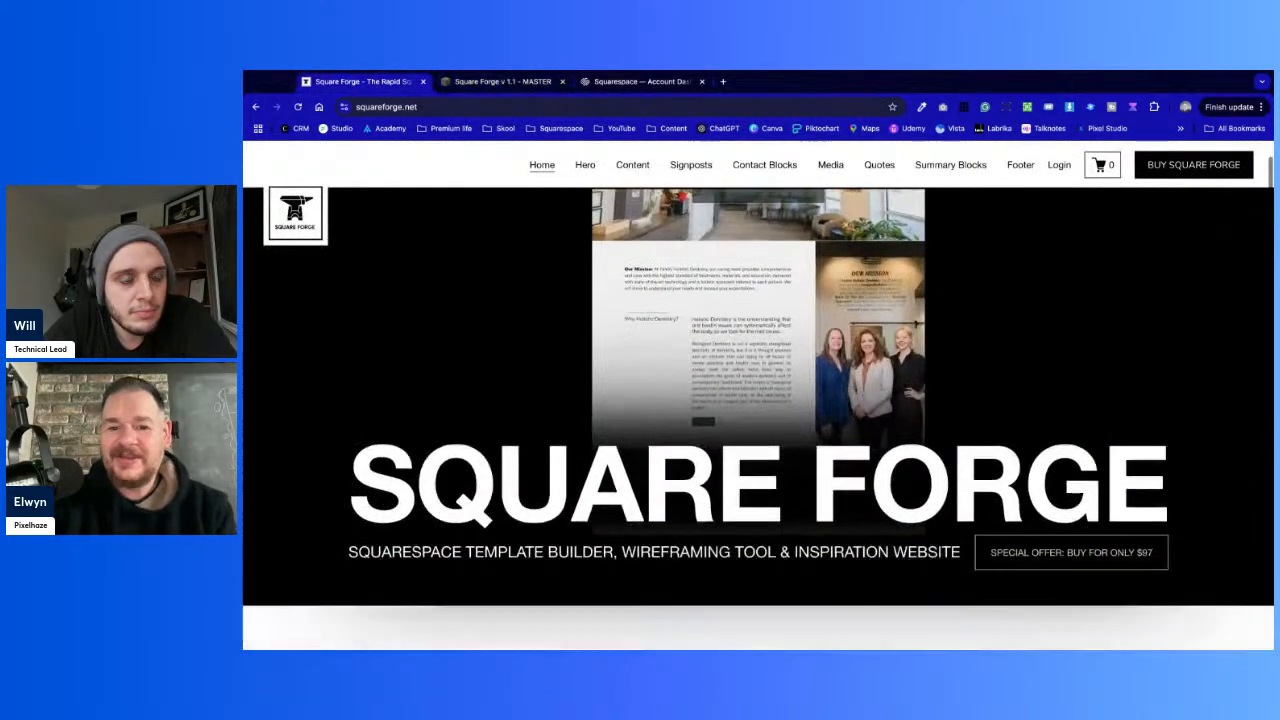
scroll(758, 420, "down", 8)
scroll(758, 420, "down", 10)
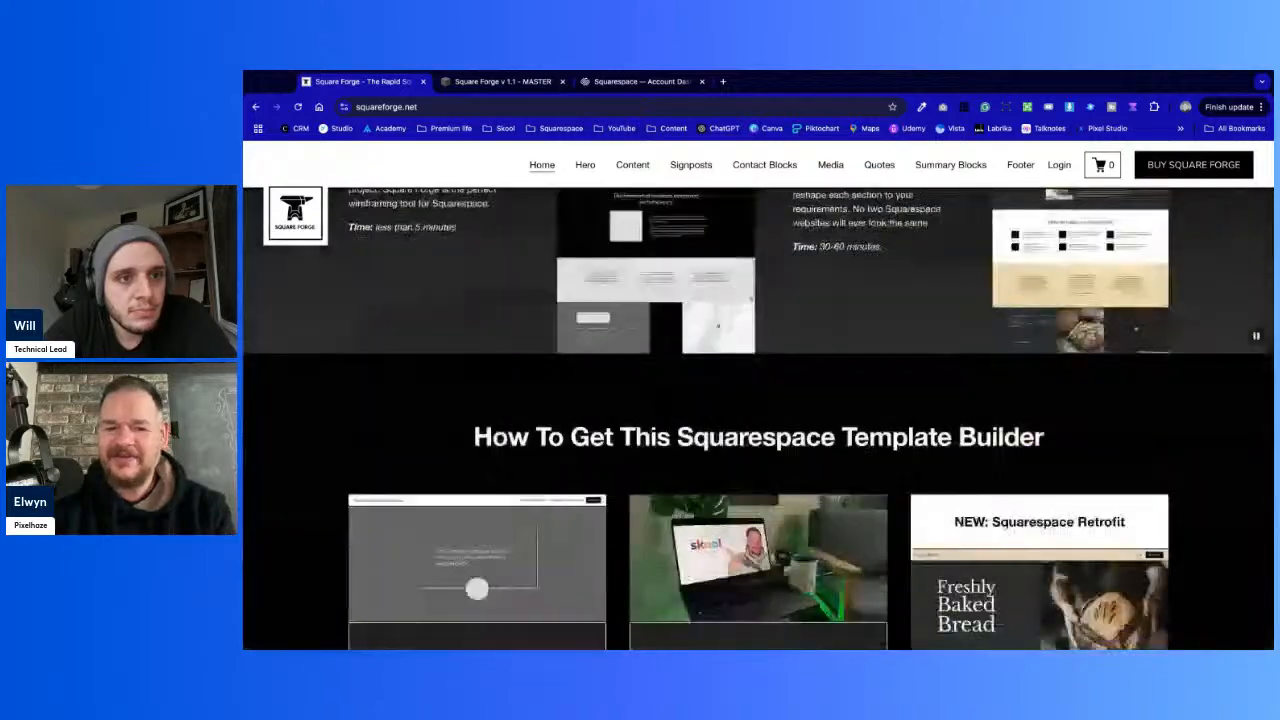
scroll(758, 420, "up", 2)
scroll(789, 529, "up", 1)
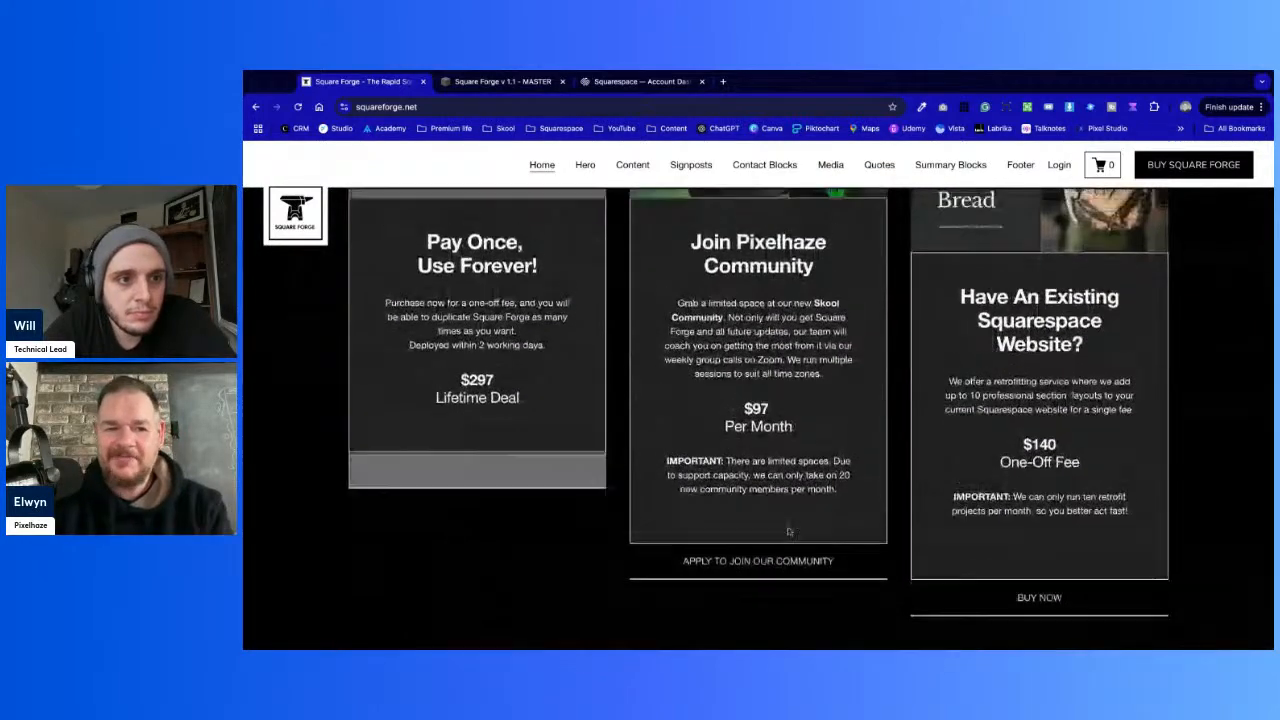
scroll(820, 492, "up", 1)
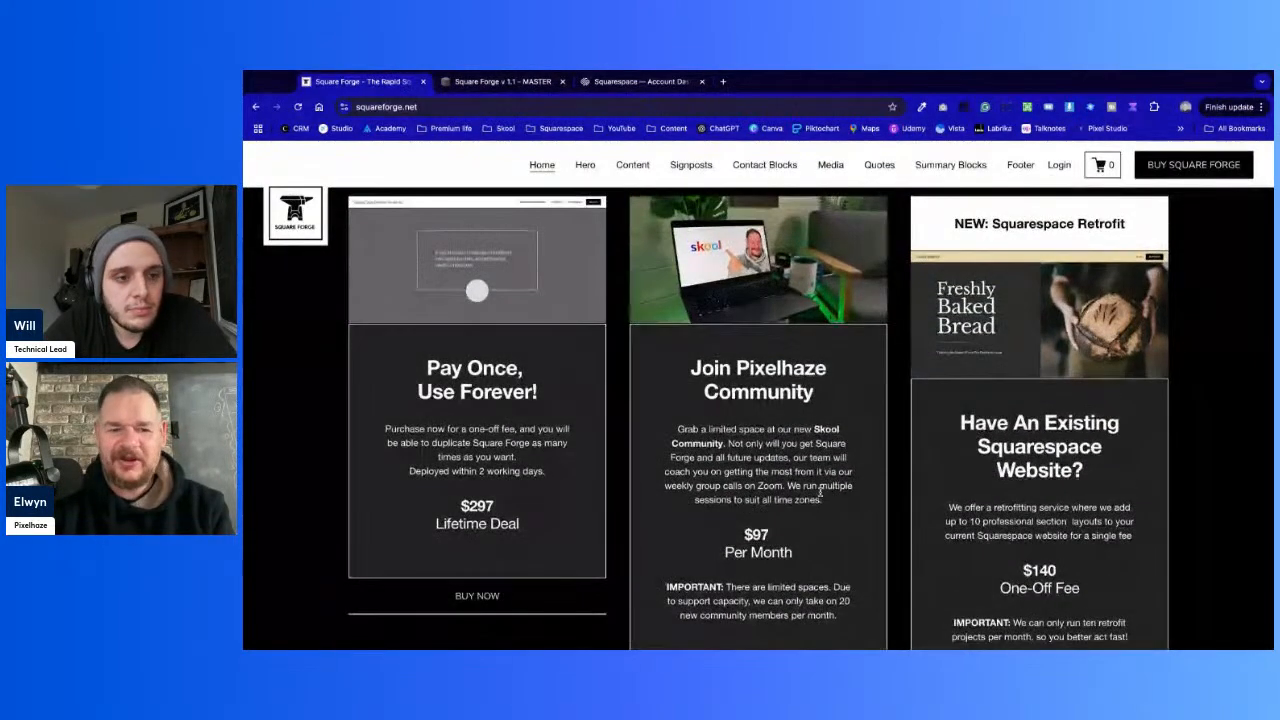
scroll(820, 490, "down", 1)
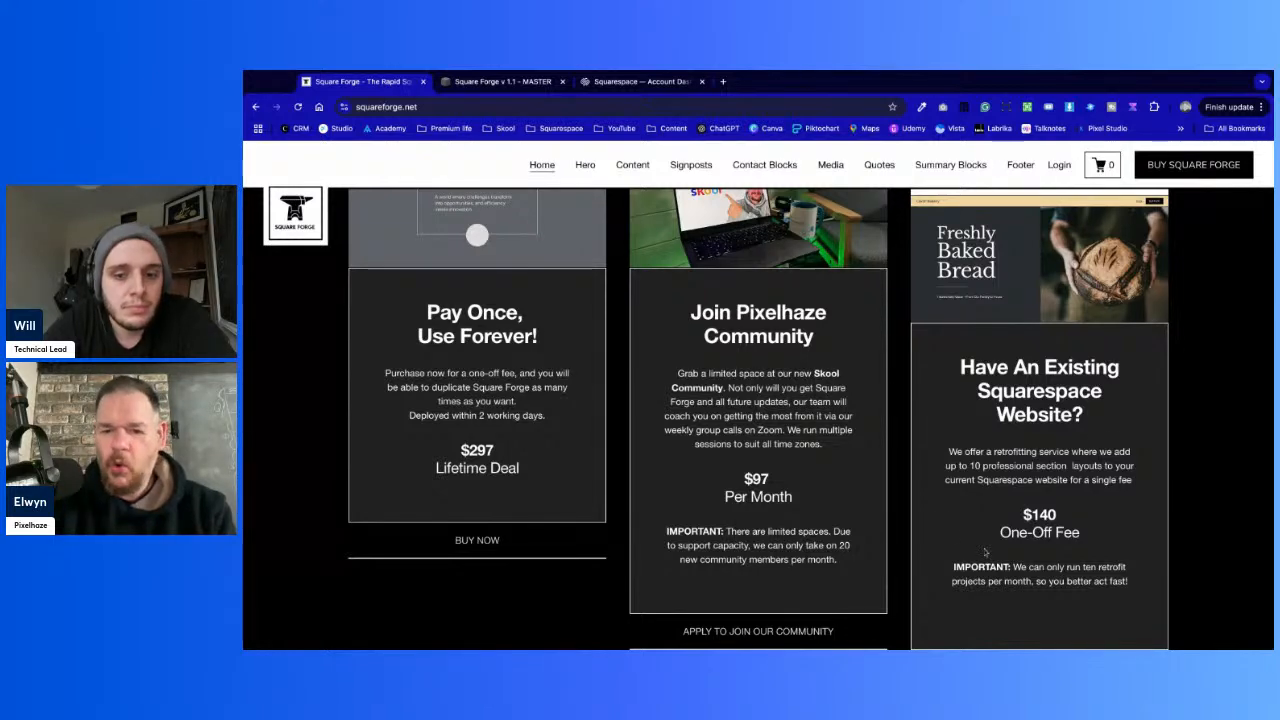
scroll(1055, 516, "down", 1)
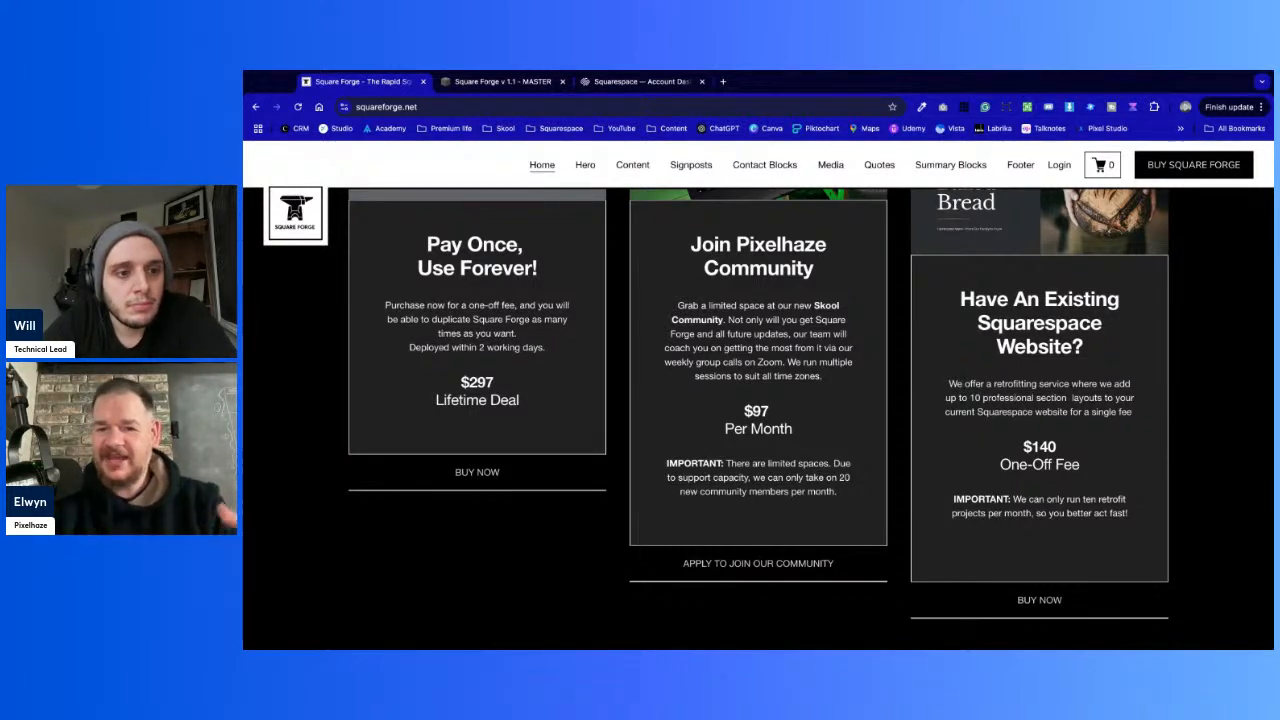
Open the classic Hero catalogue page and browse its section layouts
mouse_move(593, 163)
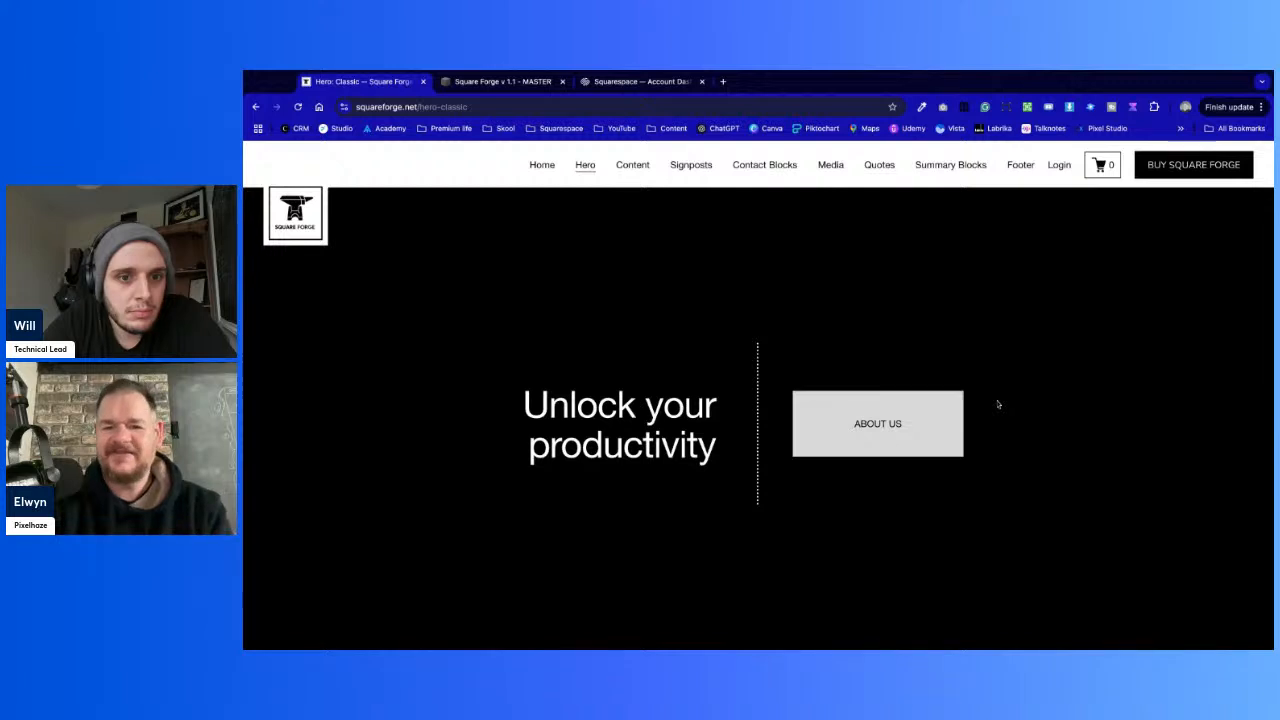
scroll(997, 404, "down", 5)
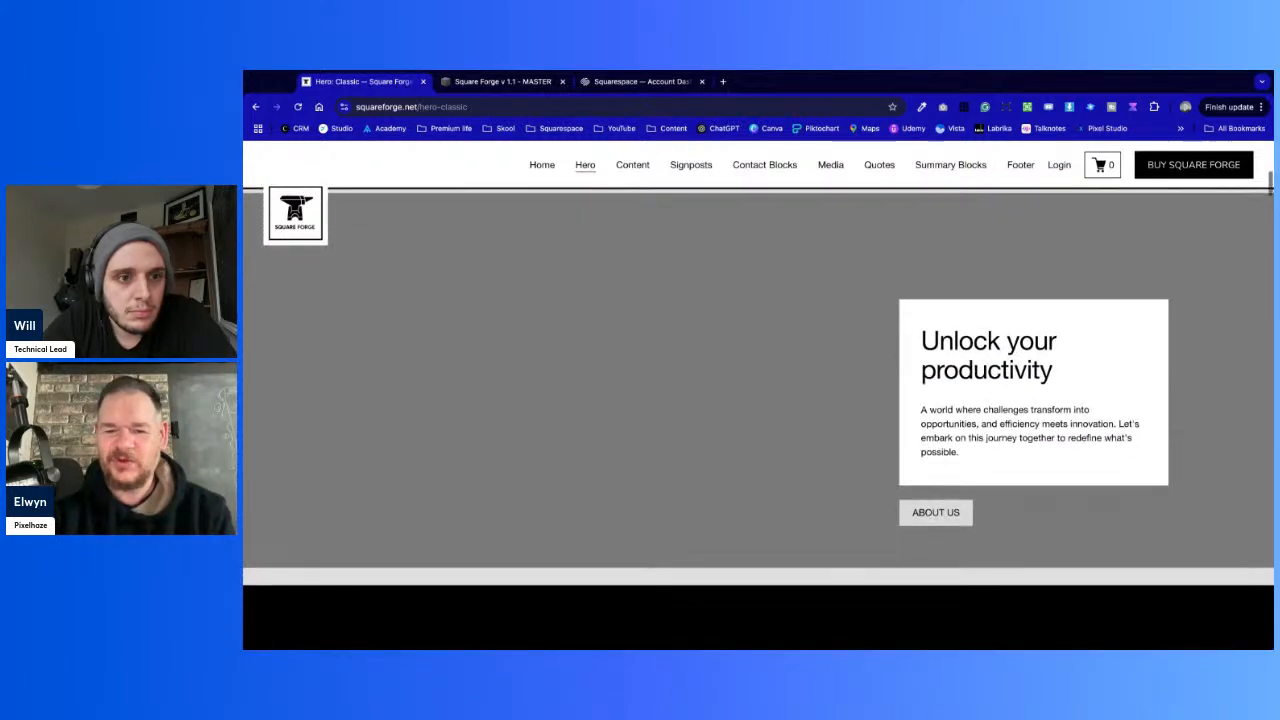
scroll(758, 400, "down", 6)
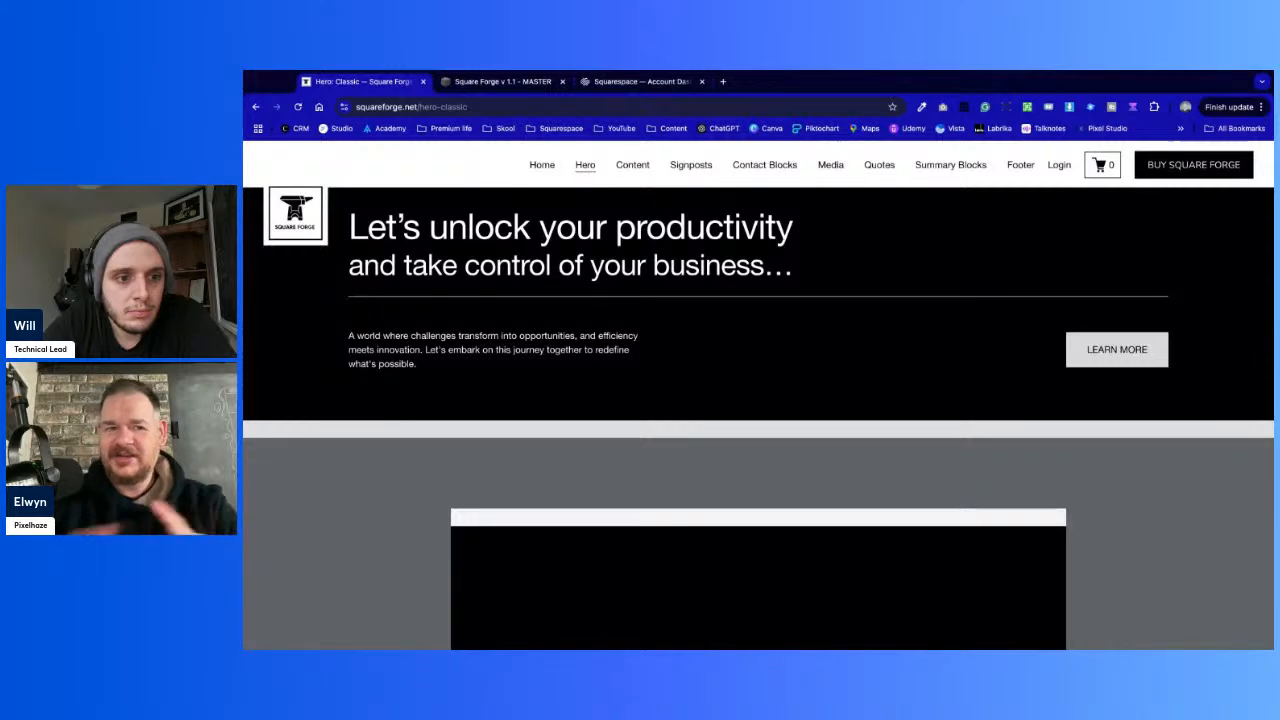
Return to the Square Forge home page and view its opening banner
left_click(256, 107)
scroll(614, 487, "up", 3)
scroll(614, 487, "up", 5)
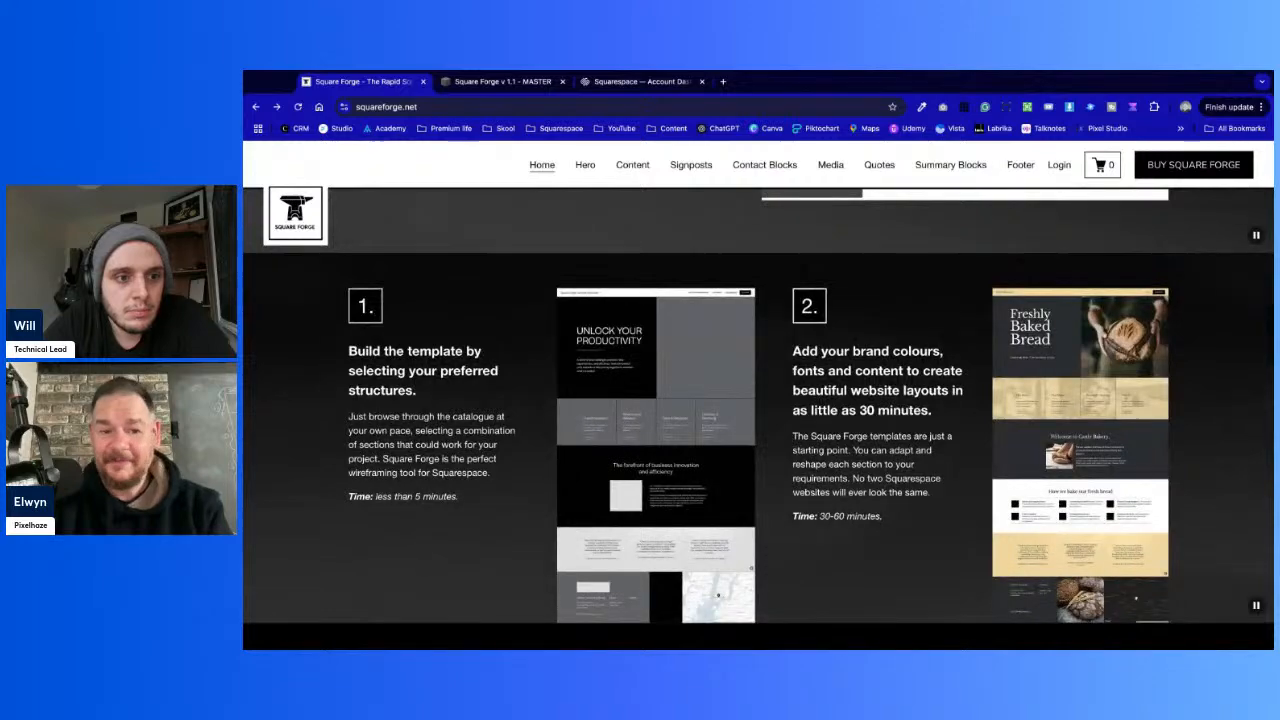
scroll(758, 419, "up", 10)
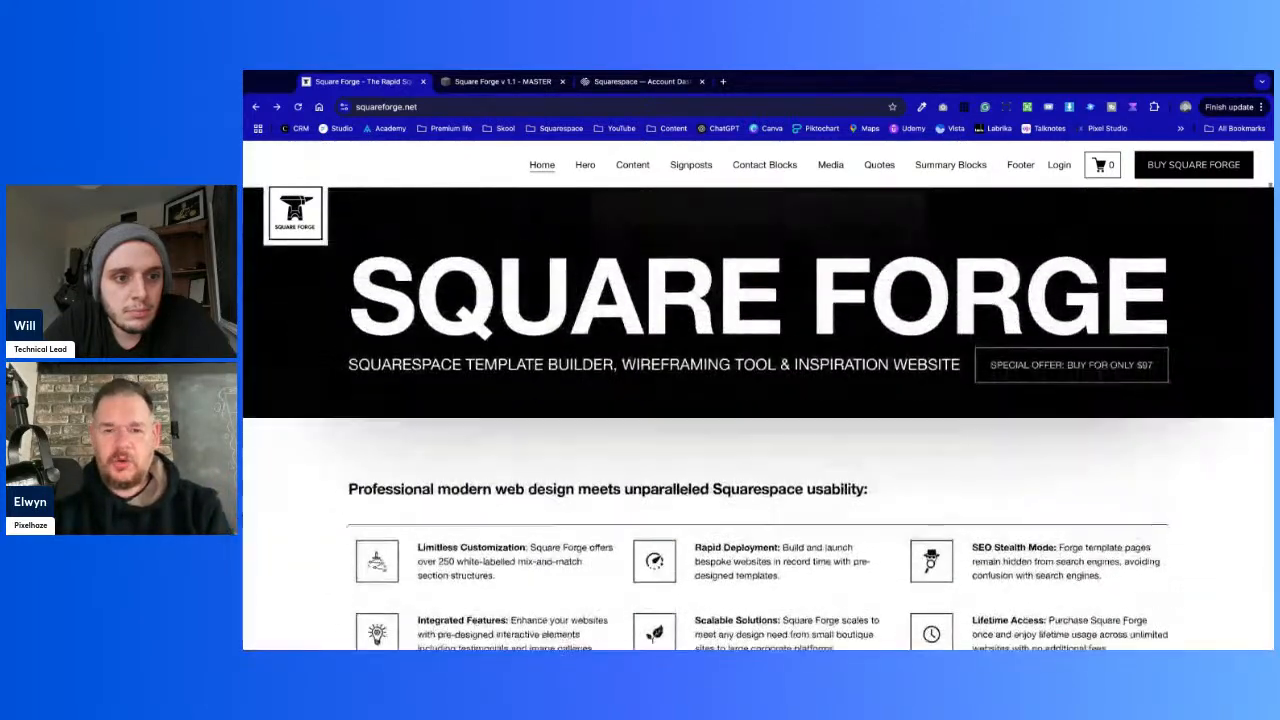
scroll(758, 419, "up", 3)
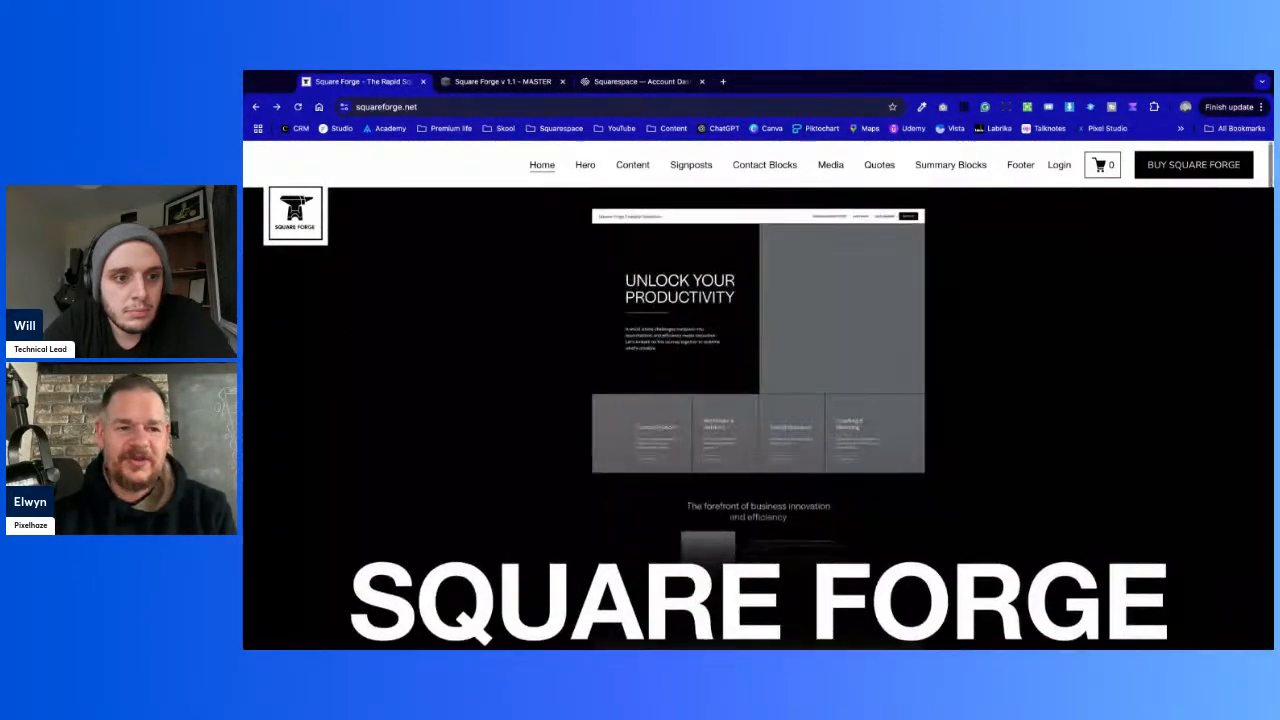
Examine the home page's feature list under "Professional modern web design meets unparalleled Squarespace usability" together with the banner above it
scroll(758, 419, "down", 7)
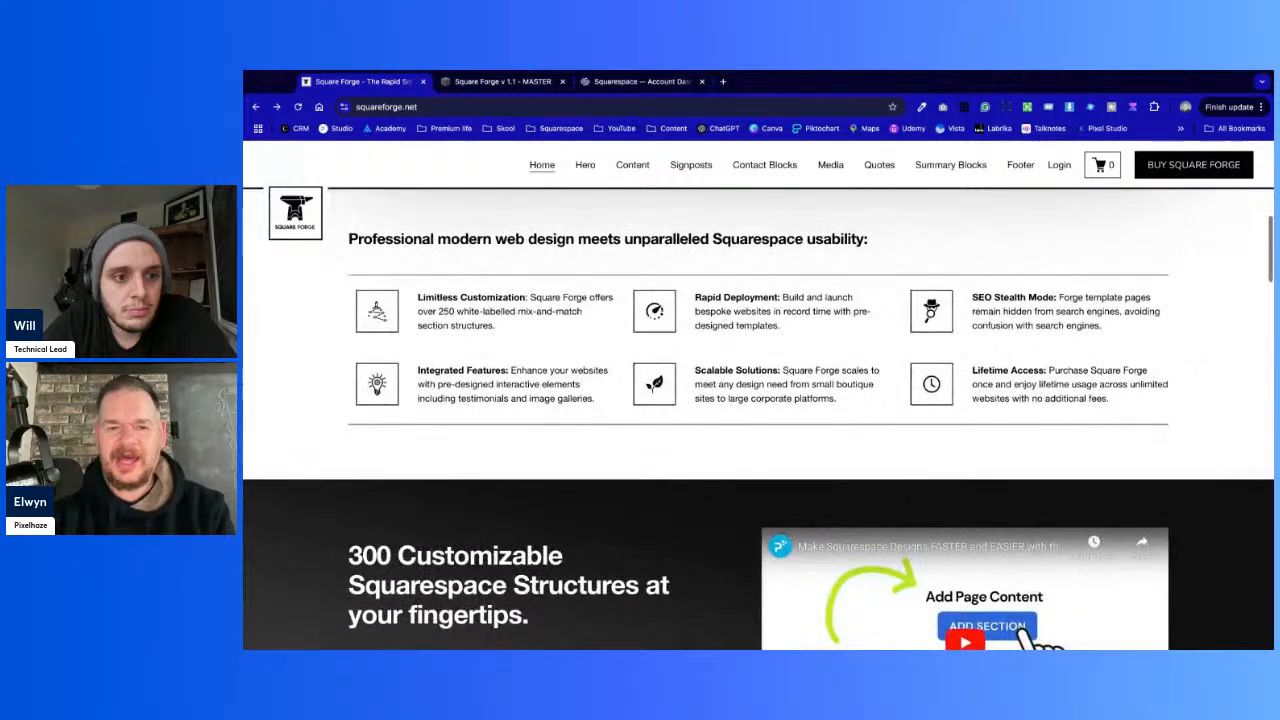
scroll(758, 419, "down", 1)
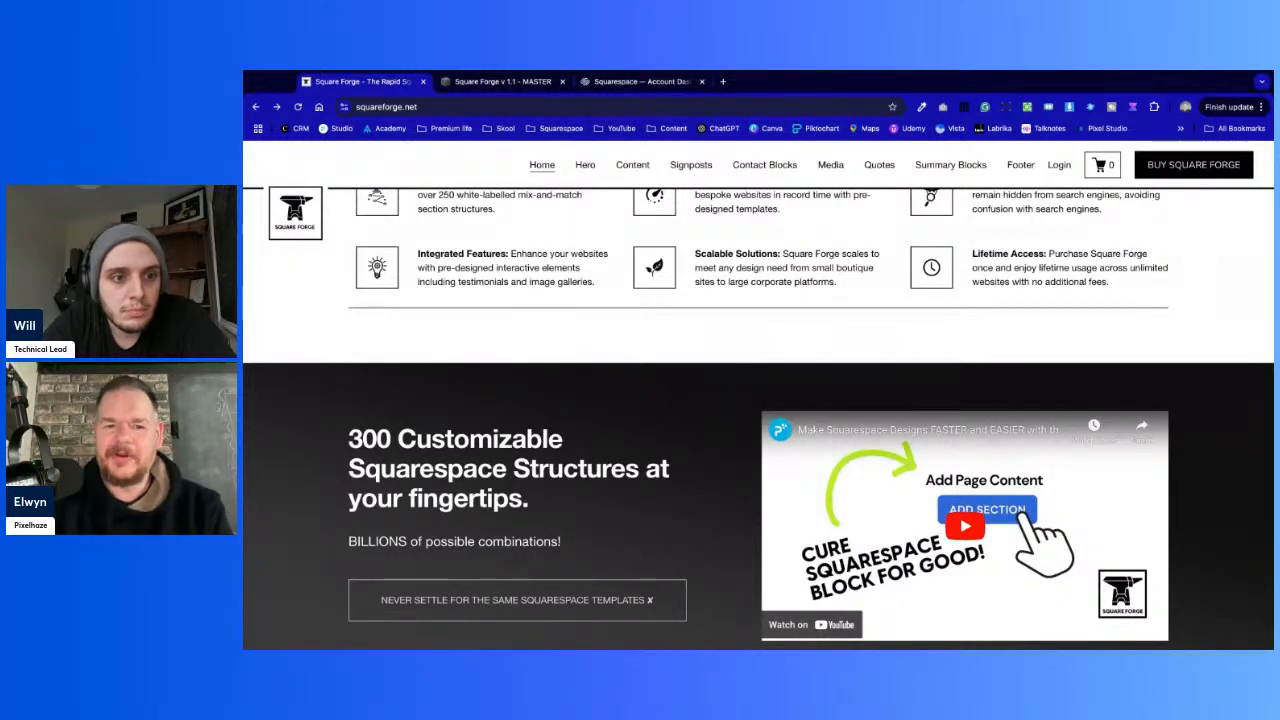
scroll(703, 583, "up", 2)
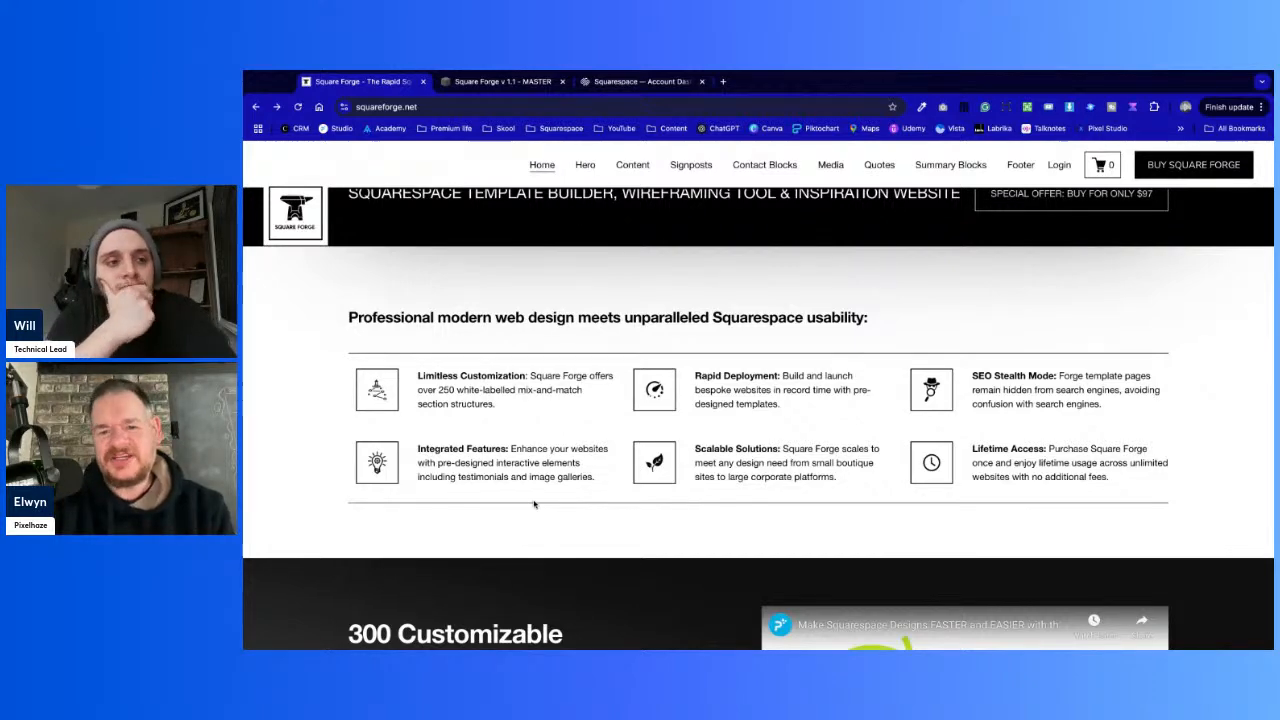
scroll(1064, 241, "up", 5)
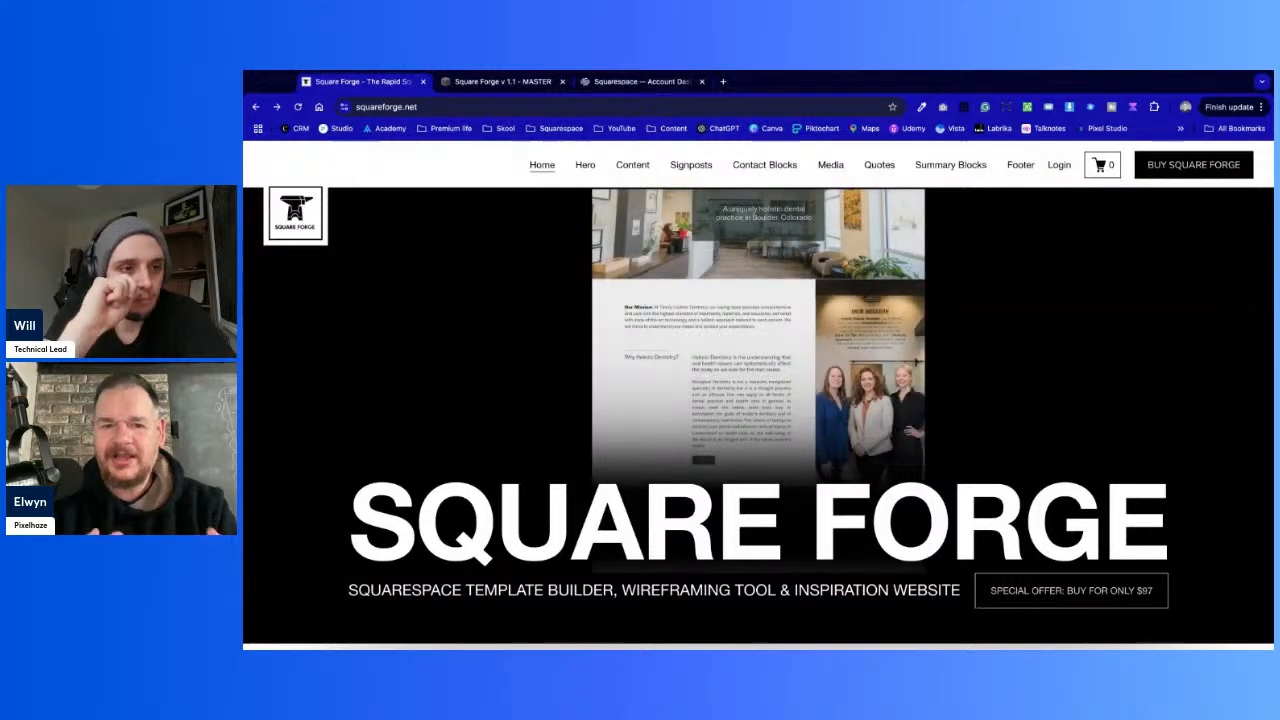
scroll(1070, 480, "down", 1)
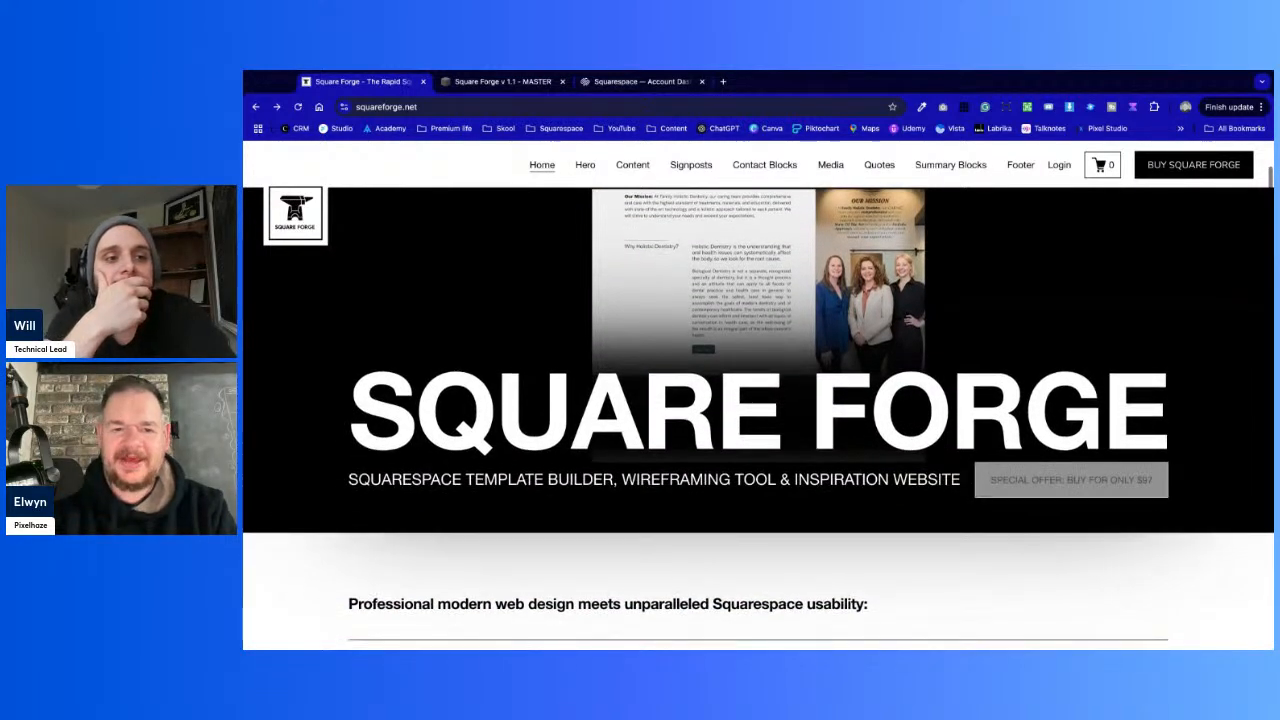
scroll(1070, 480, "down", 3)
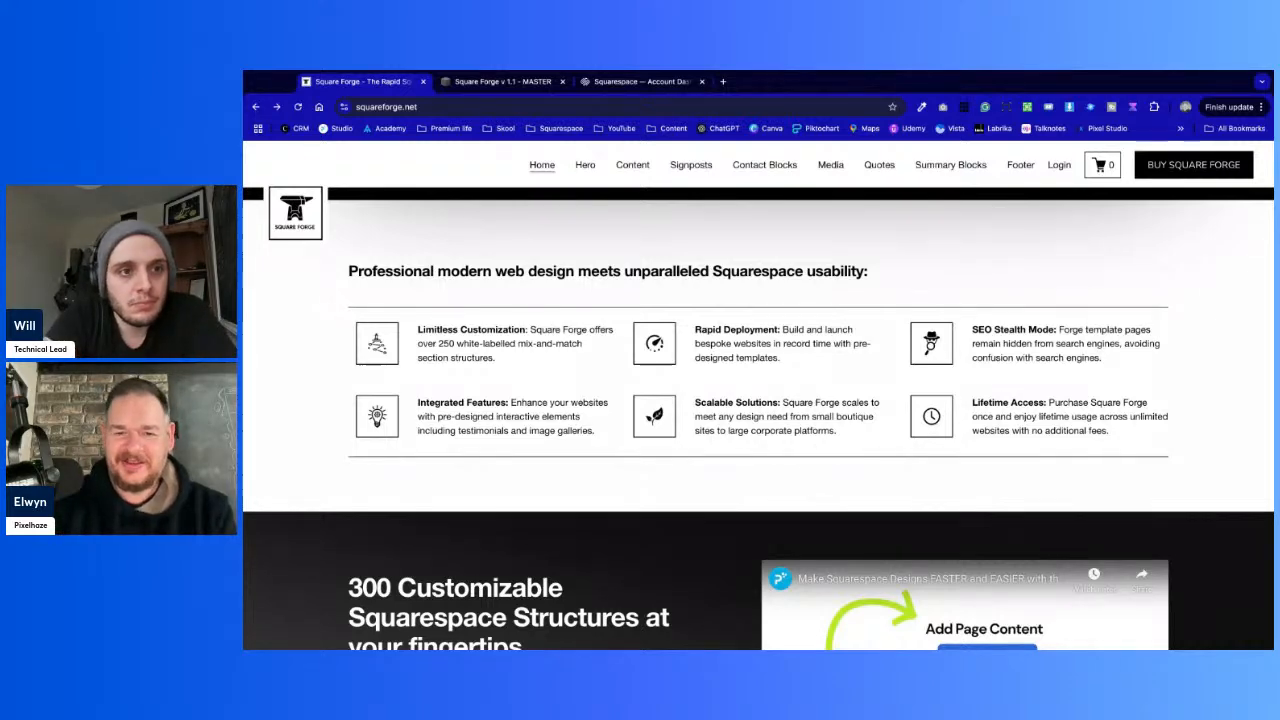
scroll(842, 507, "down", 1)
scroll(842, 507, "up", 1)
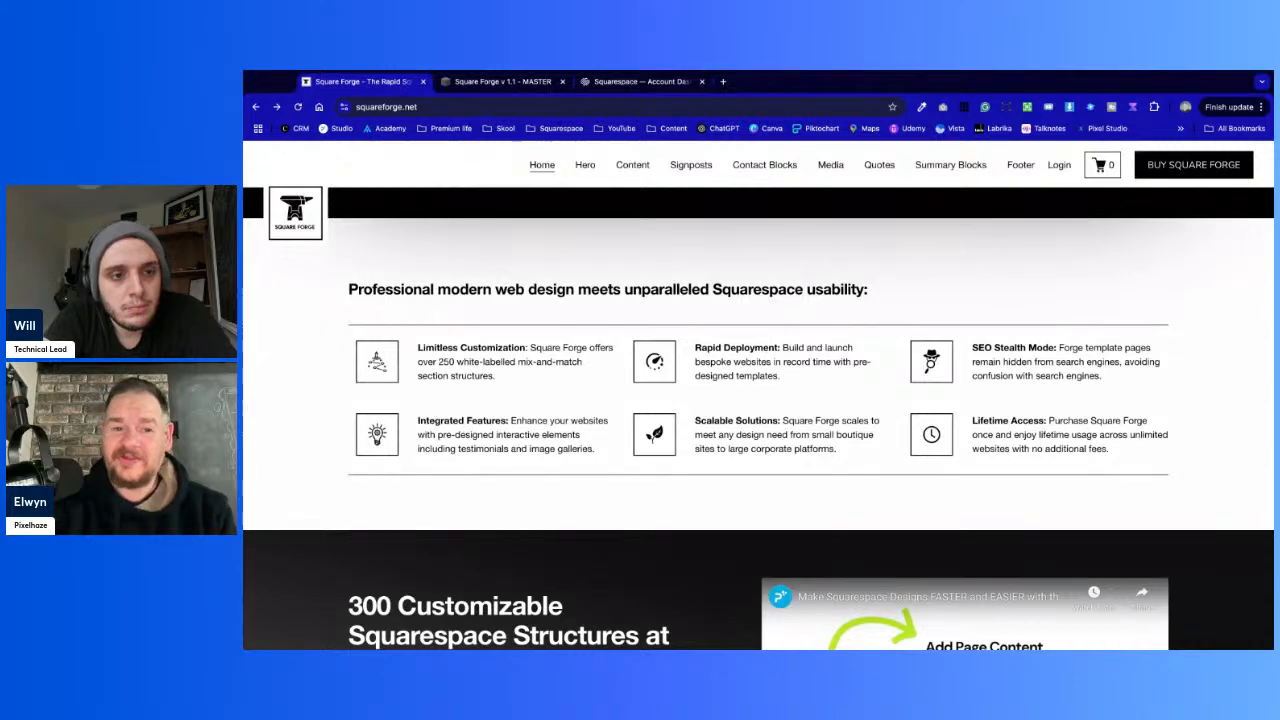
scroll(758, 420, "up", 5)
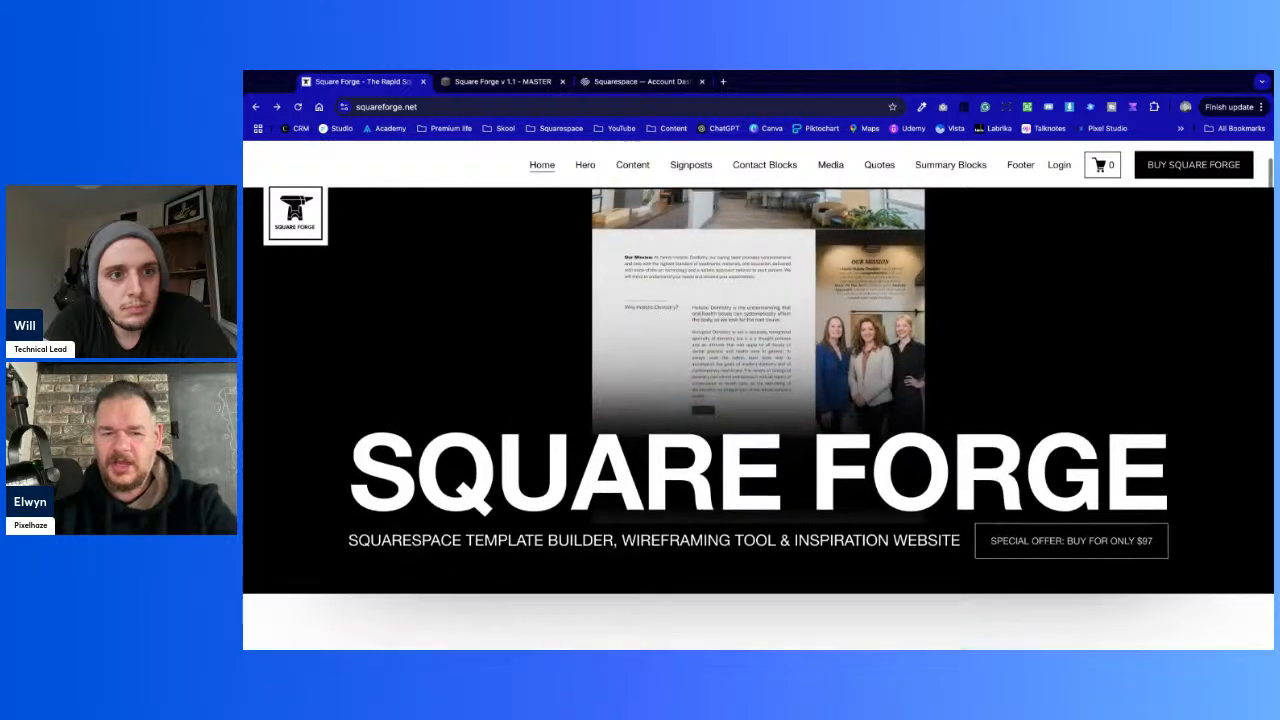
scroll(758, 420, "down", 2)
scroll(1210, 270, "down", 3)
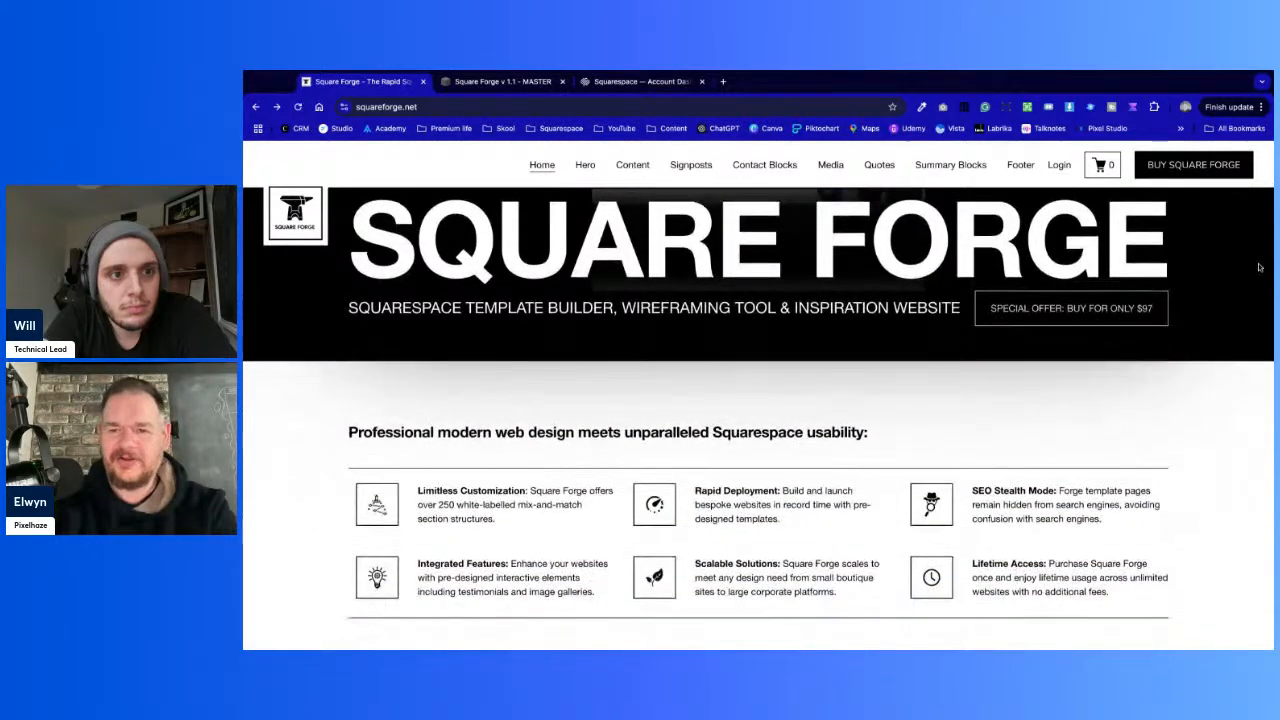
scroll(1206, 266, "up", 5)
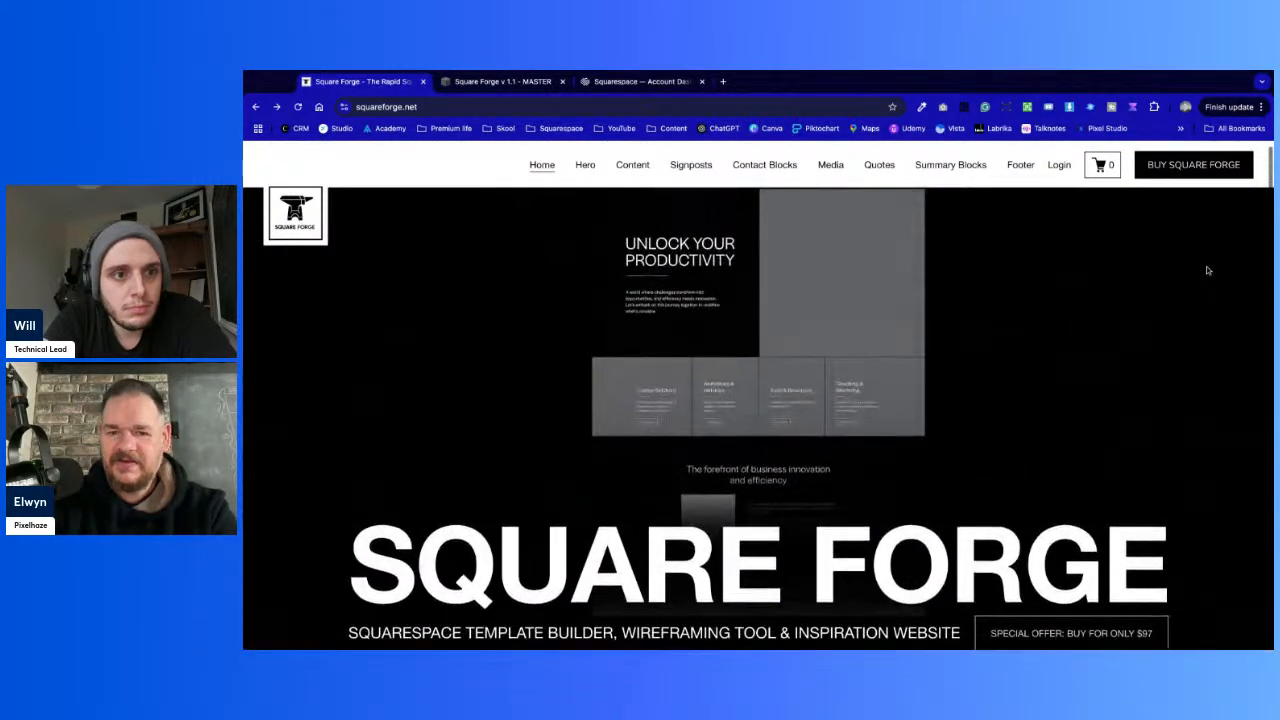
scroll(1023, 405, "down", 5)
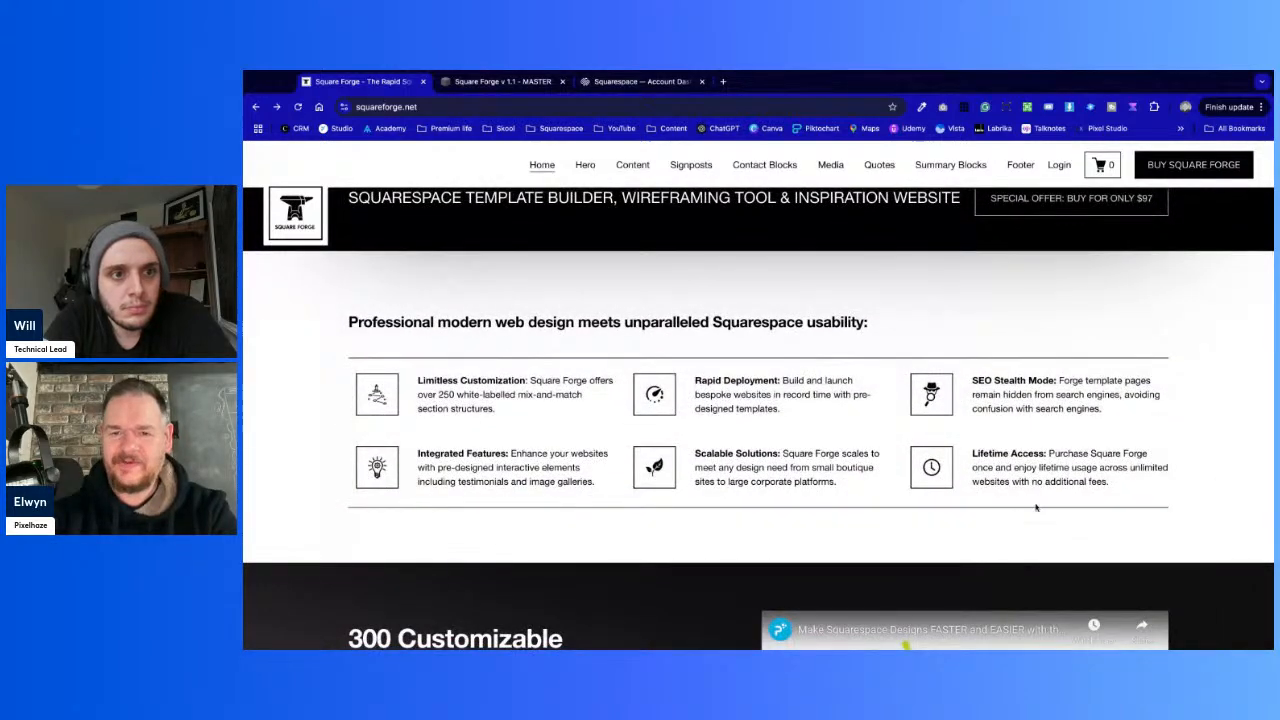
Look through the rest of the home page, from the customizable structures section to the "How to use the Square Forge by Pixelhaze" guide
scroll(1036, 508, "down", 6)
scroll(1097, 325, "up", 3)
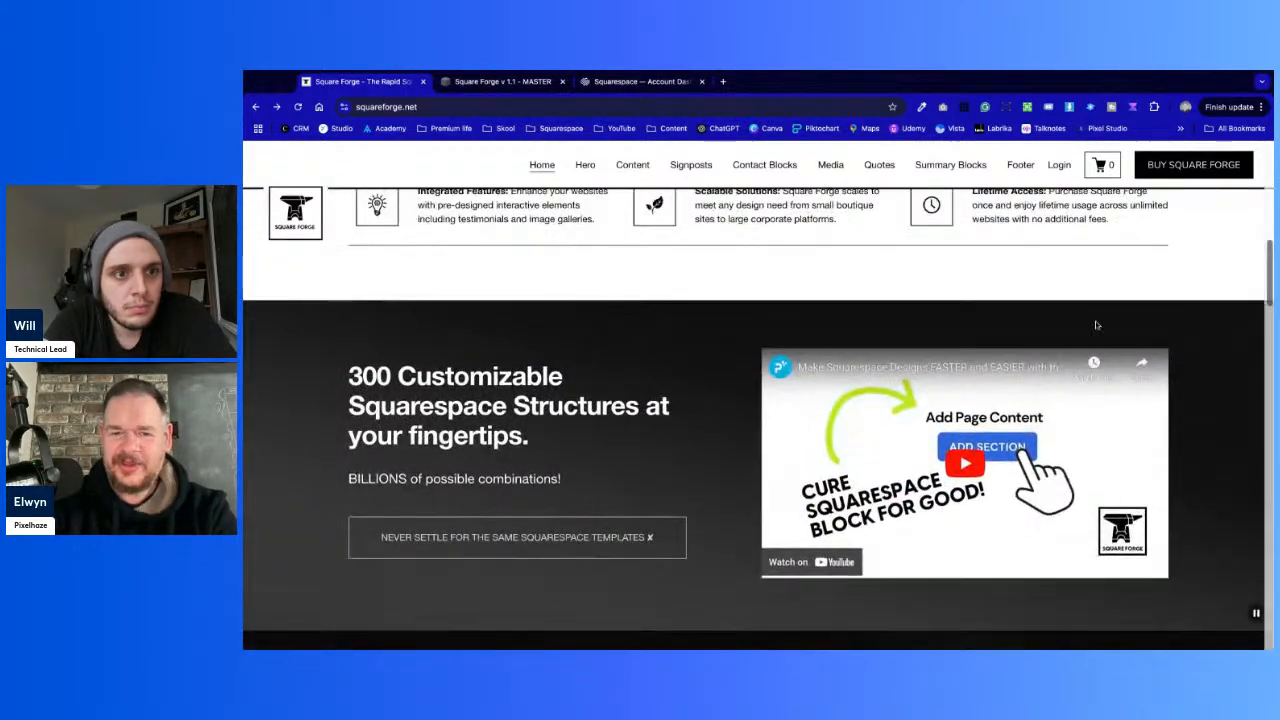
scroll(1097, 325, "down", 4)
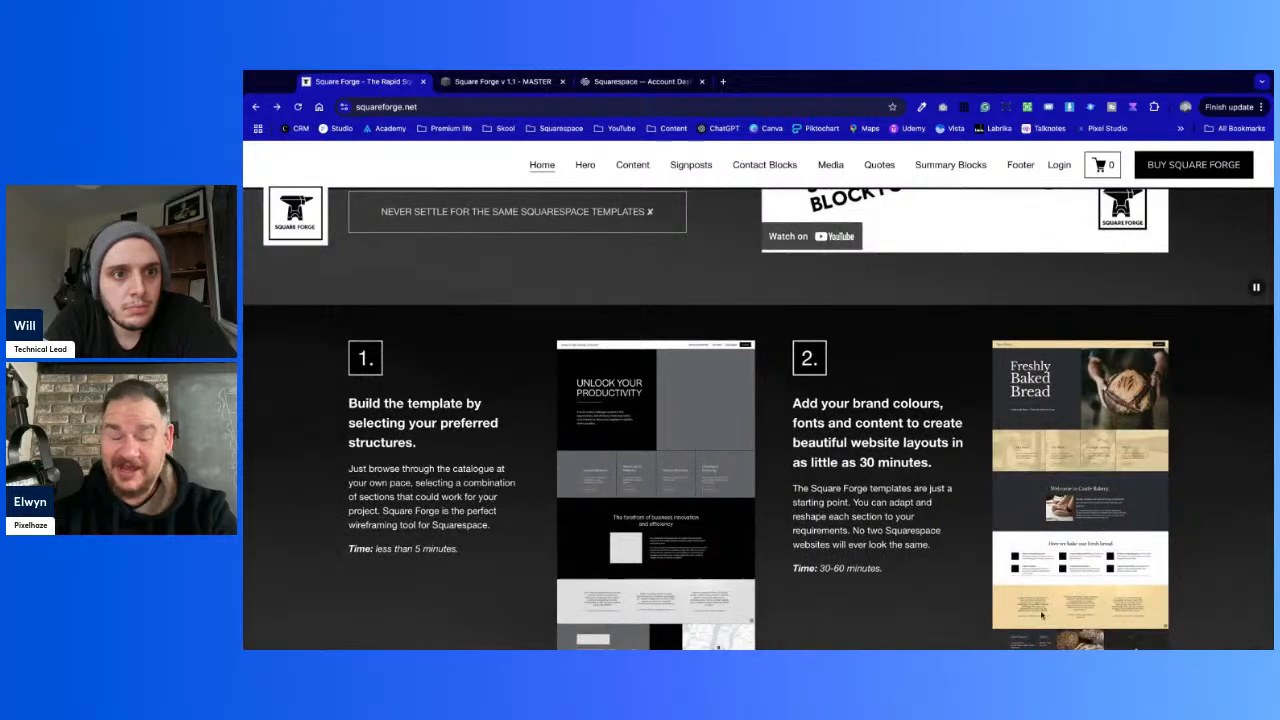
scroll(1041, 615, "down", 10)
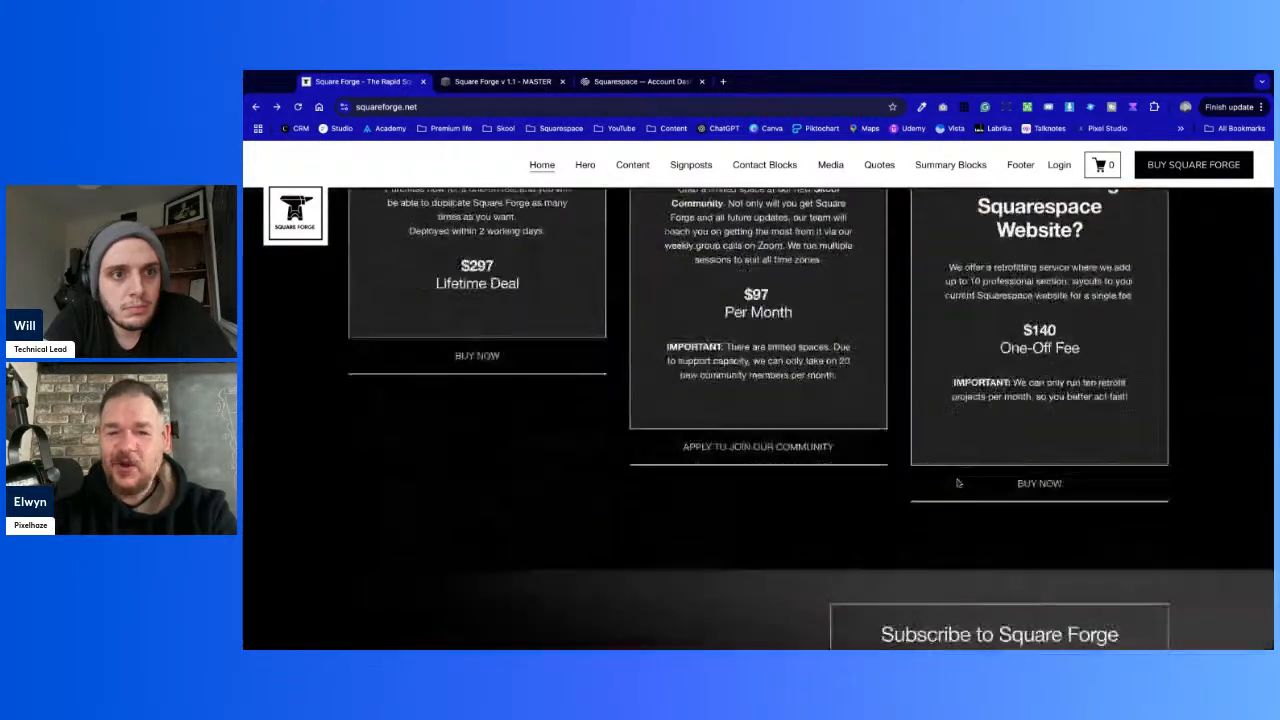
scroll(957, 483, "down", 10)
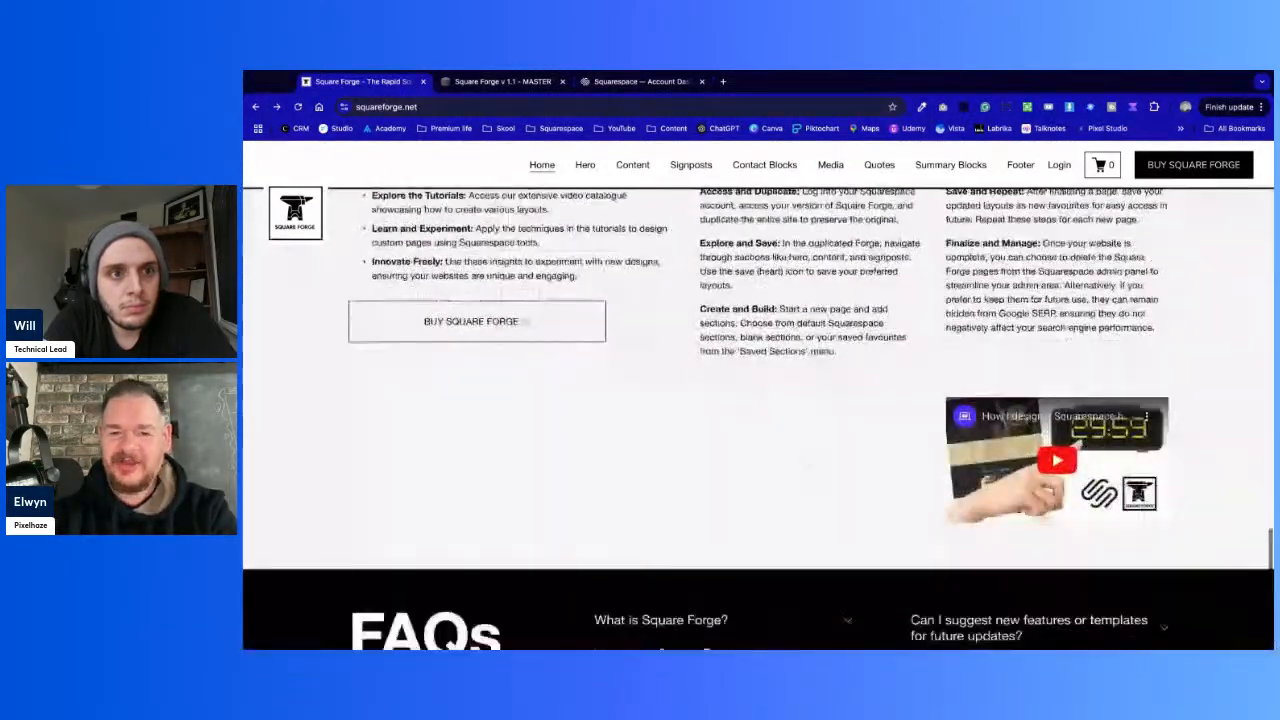
scroll(758, 420, "down", 4)
scroll(758, 420, "up", 3)
scroll(758, 420, "down", 1)
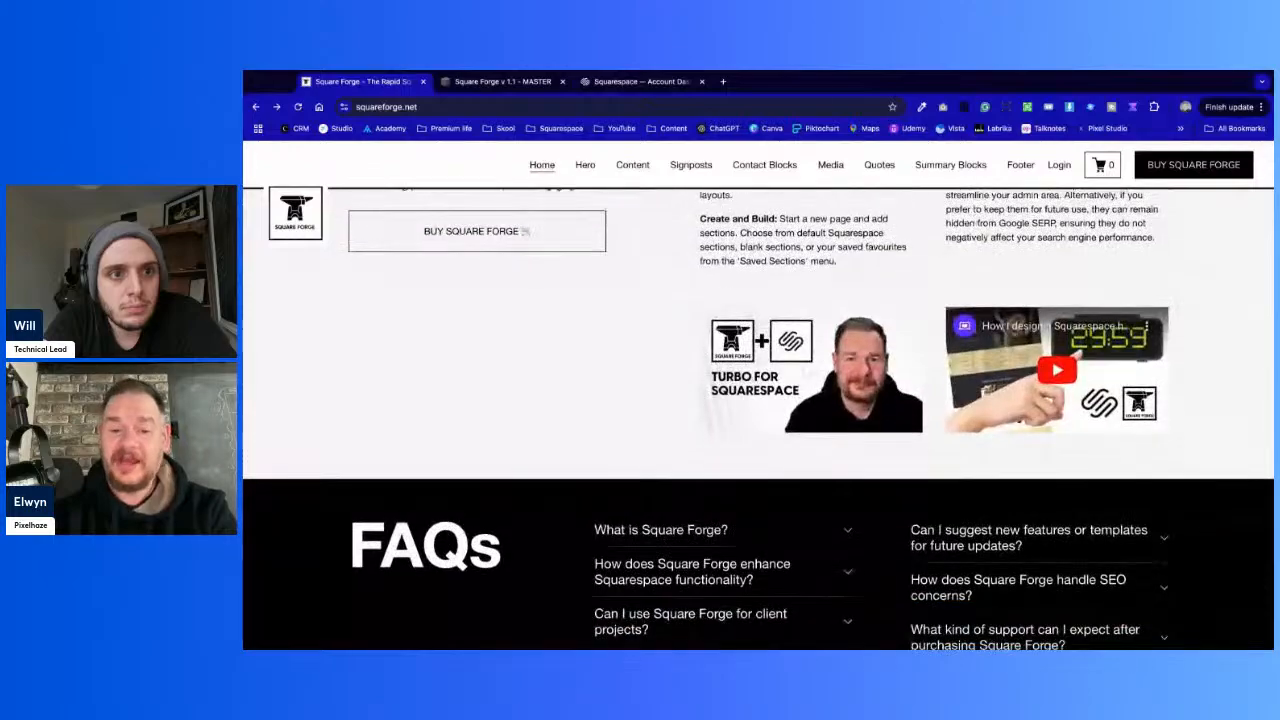
scroll(835, 467, "up", 10)
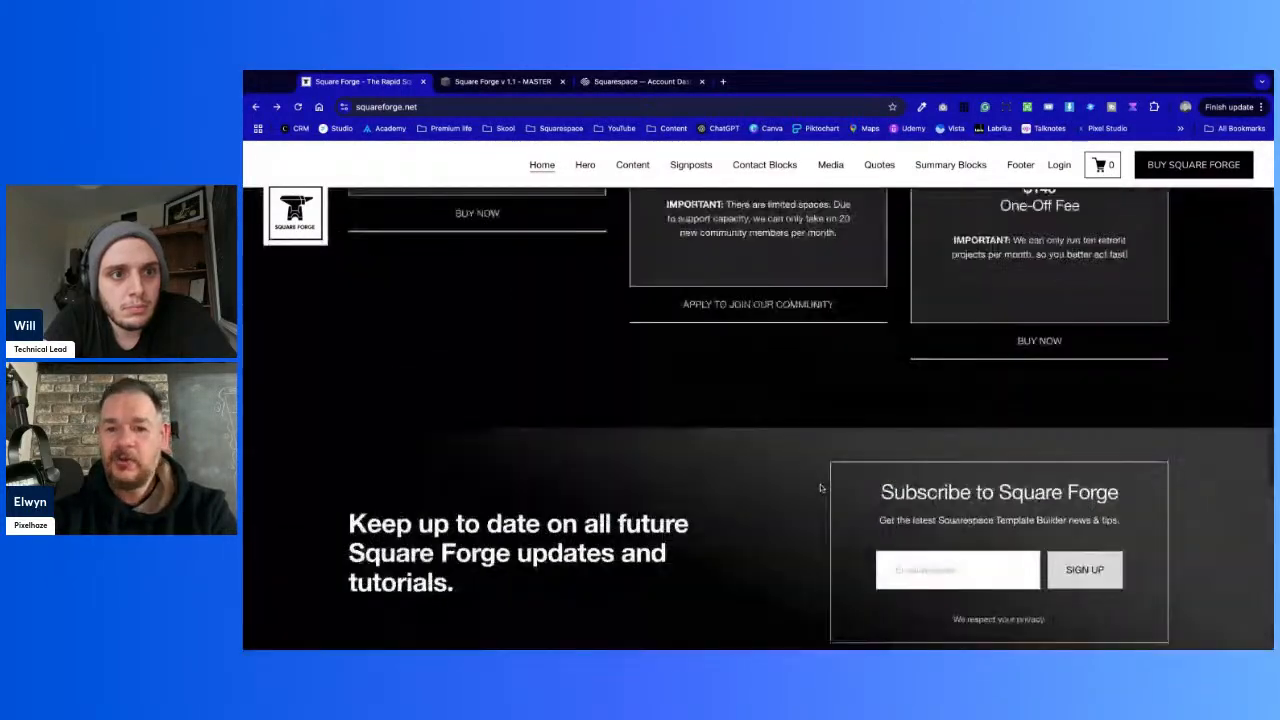
scroll(820, 488, "down", 5)
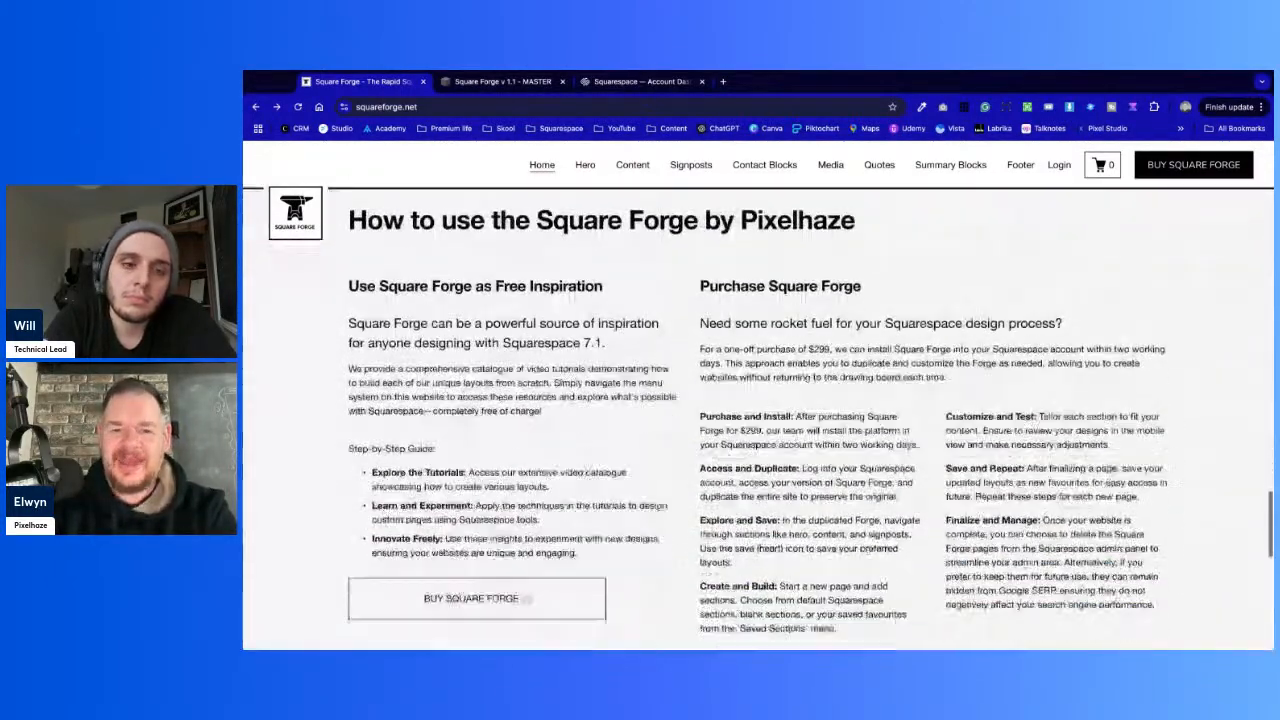
scroll(820, 488, "down", 1)
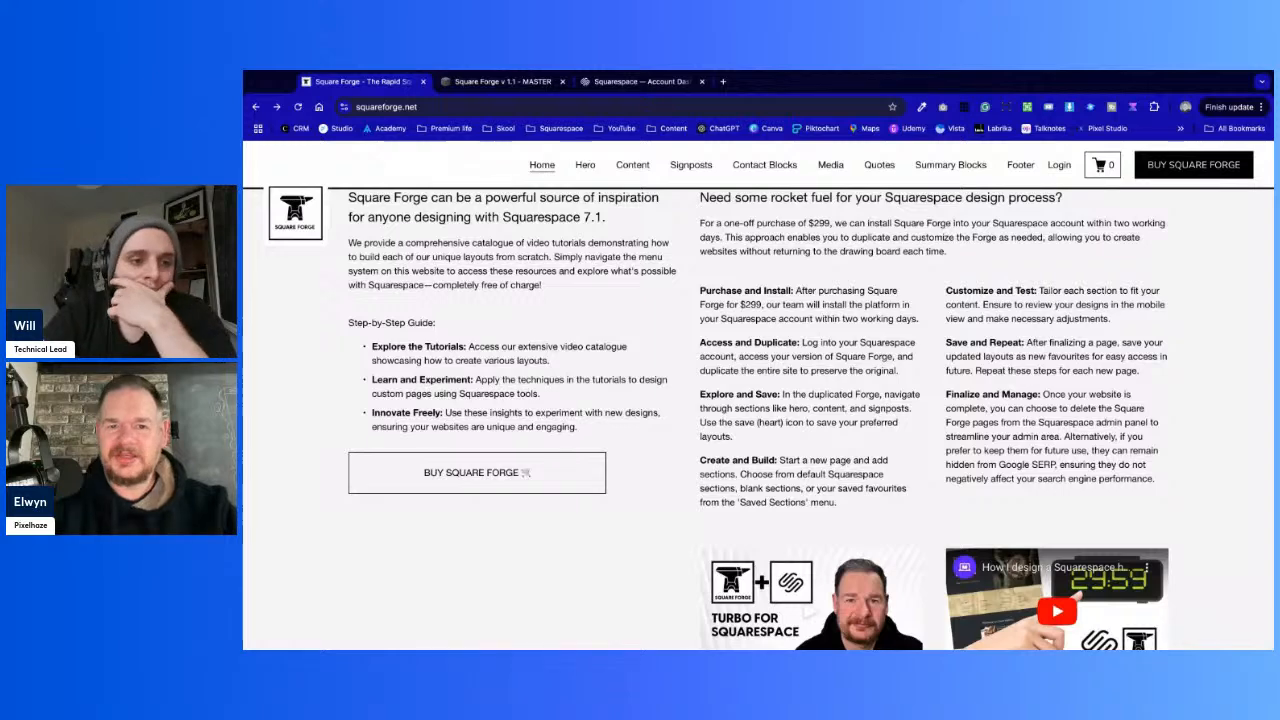
Read the FAQ answers to "What is Square Forge?" and "How does Square Forge enhance Squarespace functionality?", collapsing the first before expanding the second
scroll(758, 420, "down", 2)
scroll(758, 420, "down", 5)
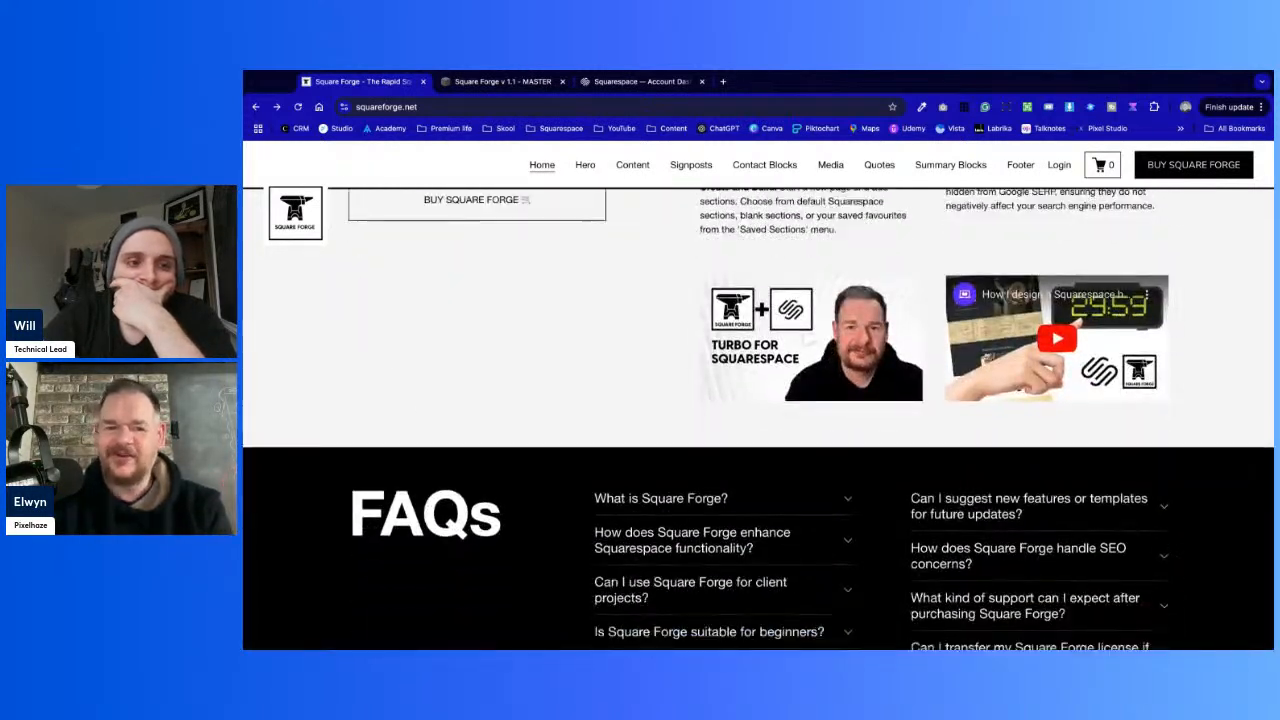
scroll(850, 293, "up", 1)
left_click(850, 293)
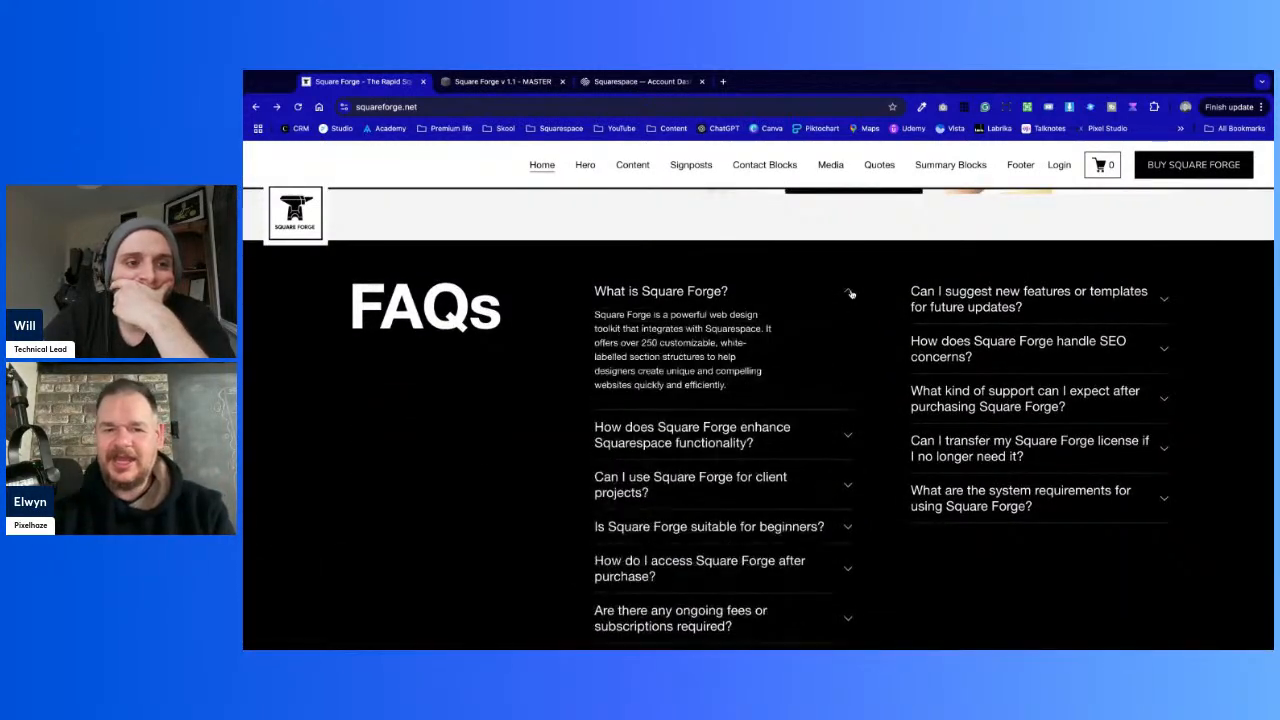
left_click(850, 293)
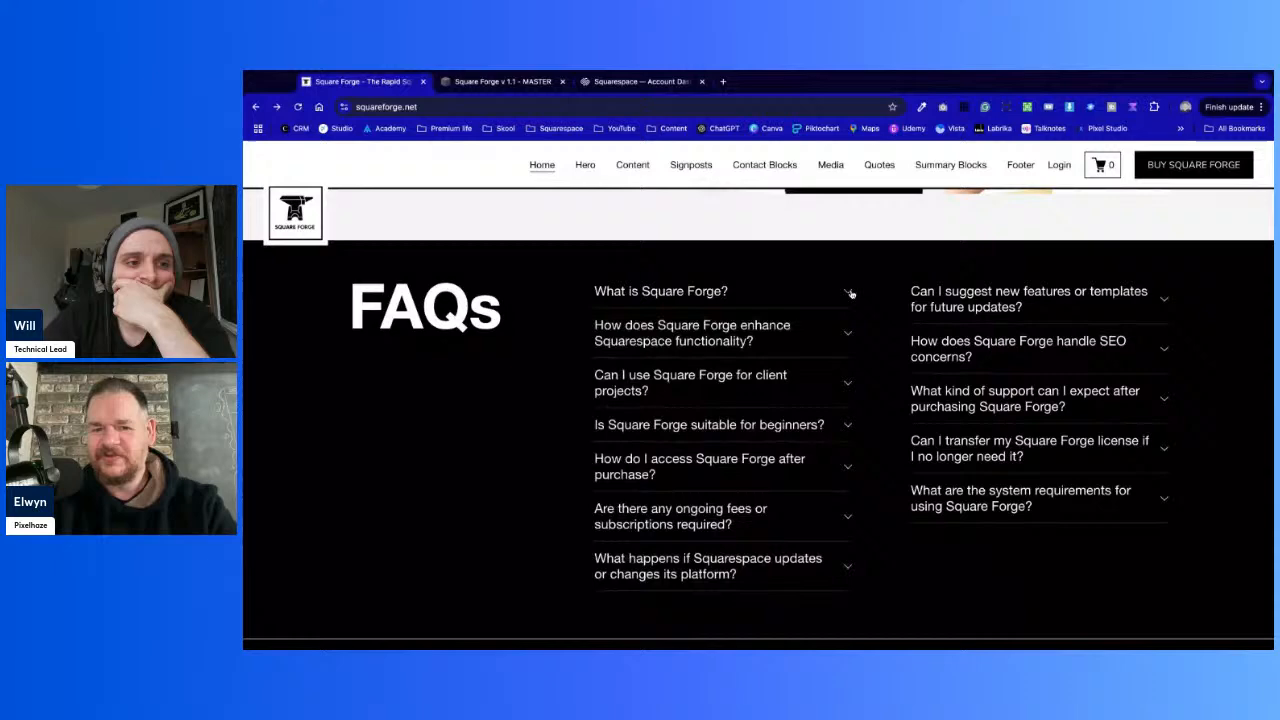
left_click(846, 346)
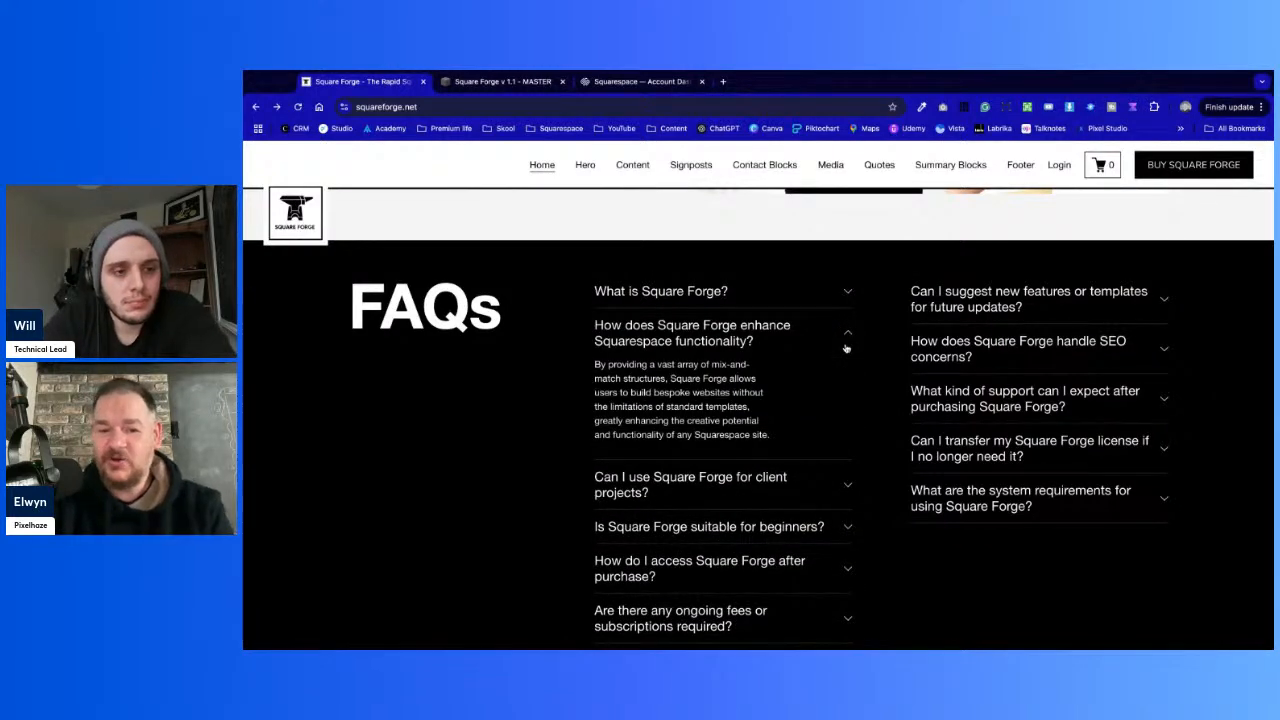
Collapse the open FAQ answer, then switch to the Square Forge v 1.1 - MASTER site and open its Hero: Rounded page
left_click(846, 346)
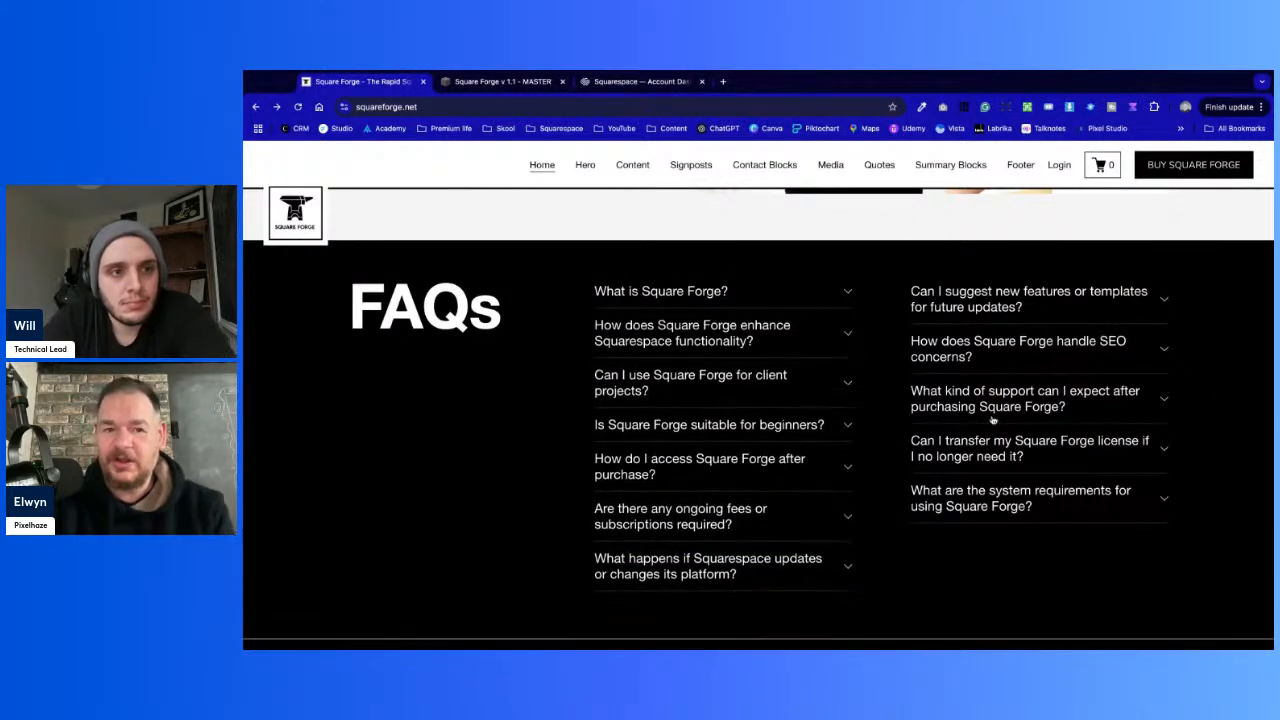
left_click(495, 83)
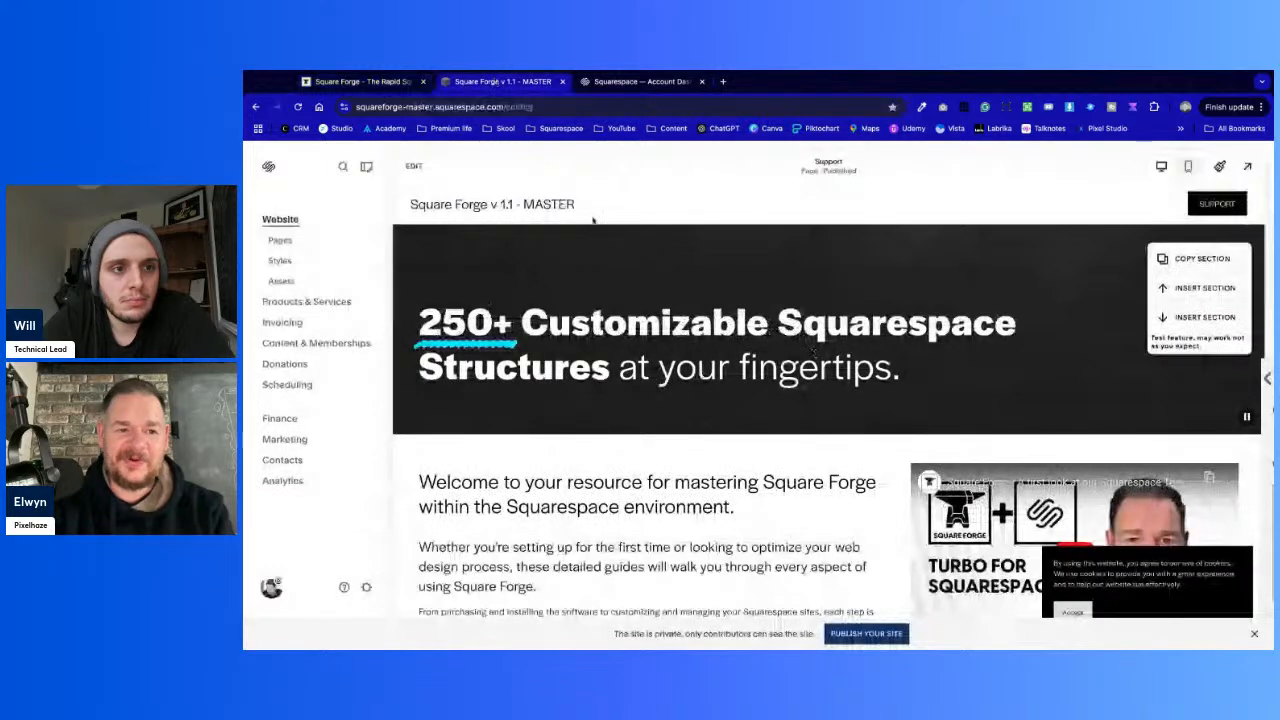
left_click(285, 248)
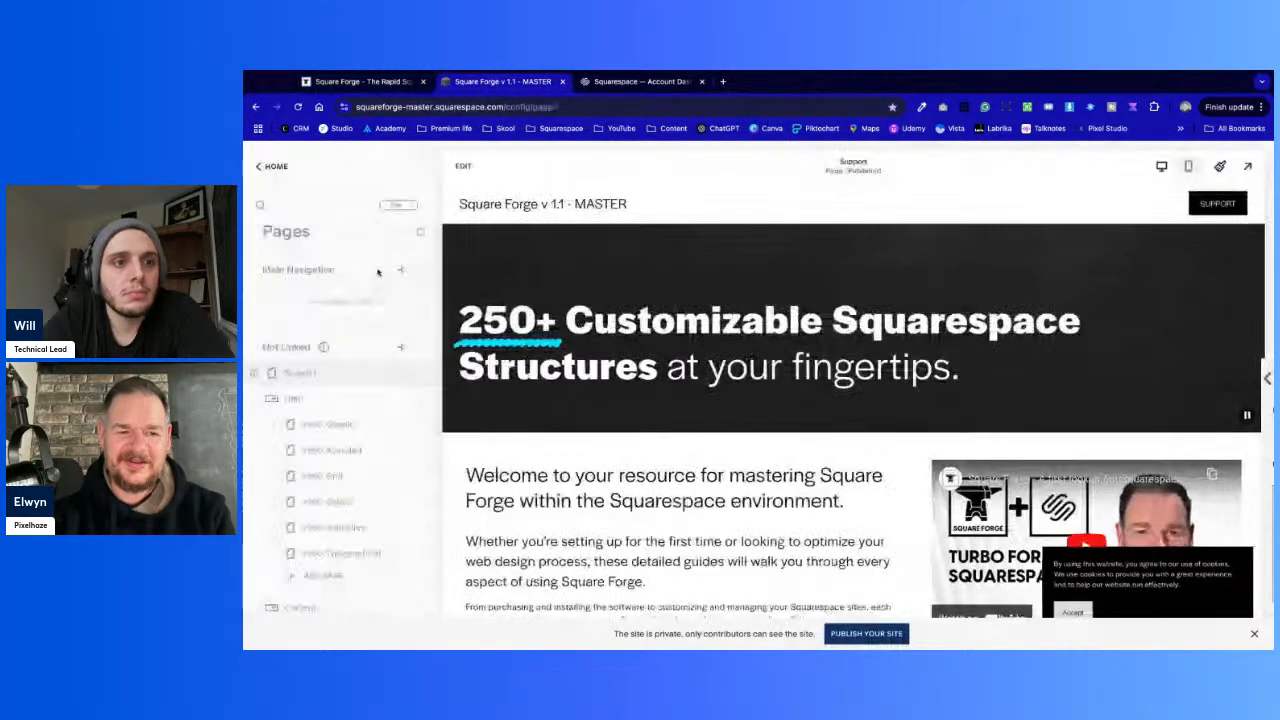
left_click(410, 450)
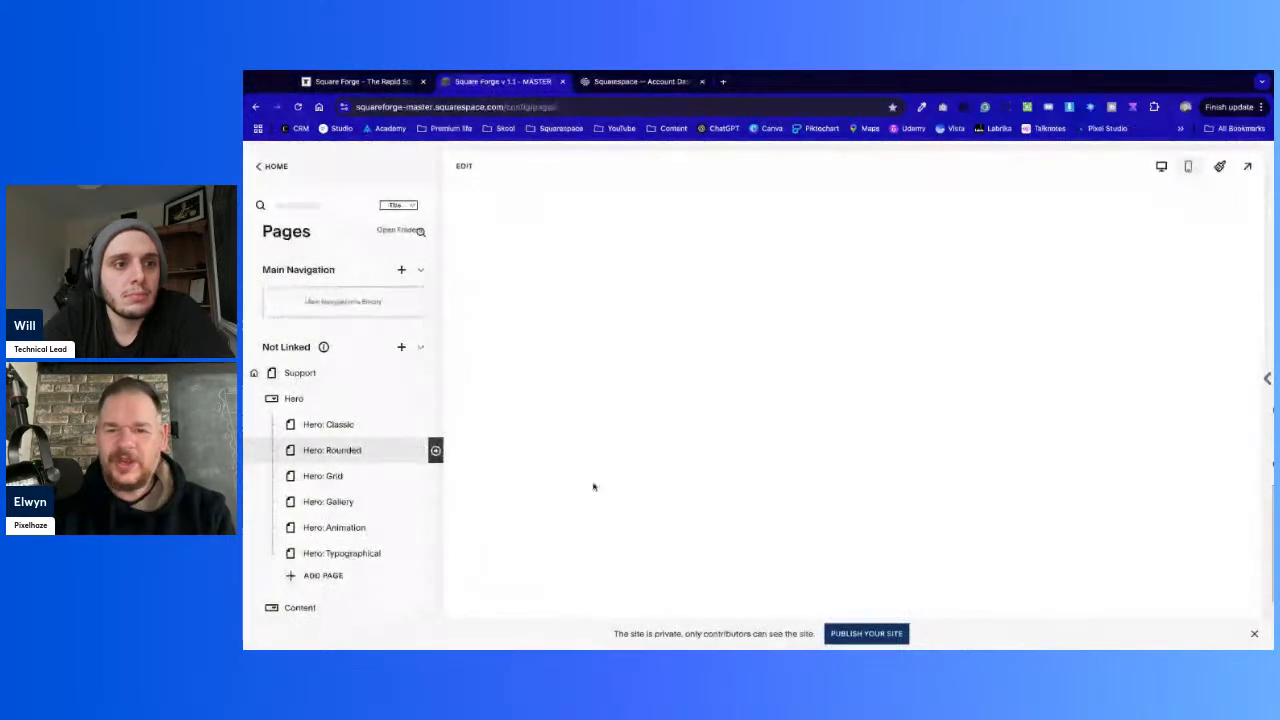
Look through the Hero: Rounded page's section designs, returning to the "Unlock your productivity" section with the single circle and vertical divider
scroll(700, 520, "down", 5)
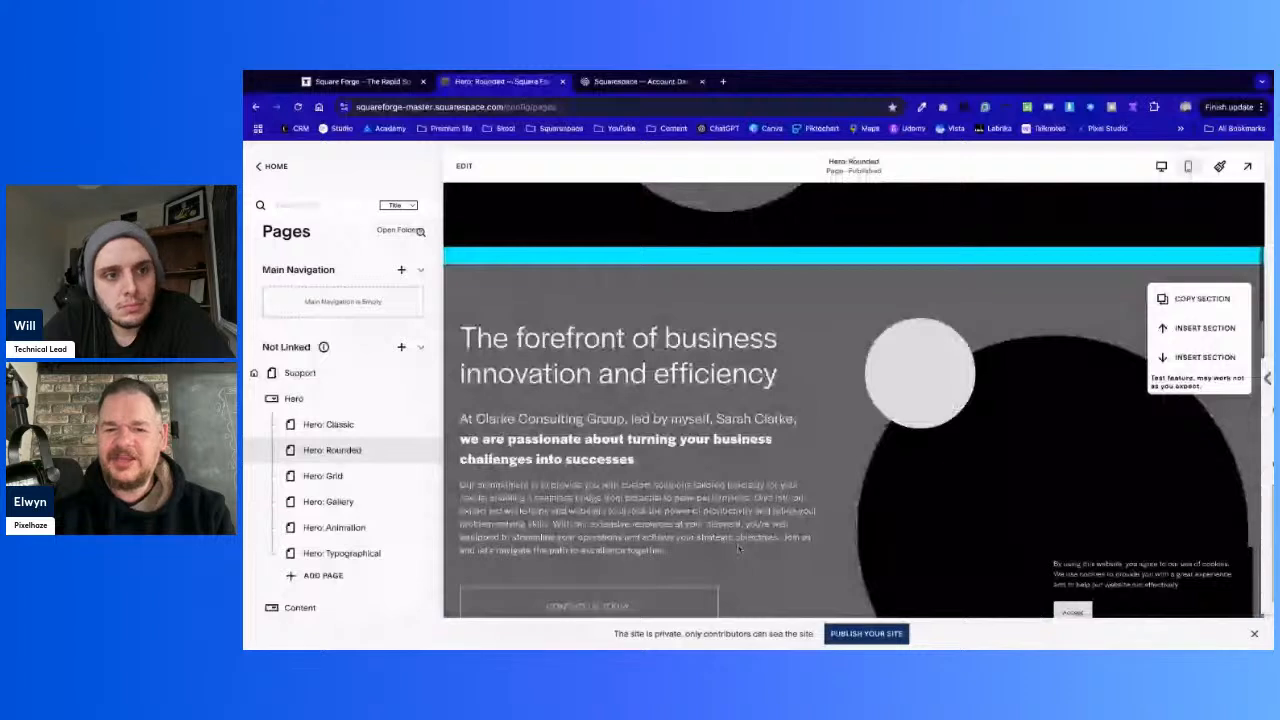
scroll(738, 548, "down", 5)
scroll(738, 548, "down", 3)
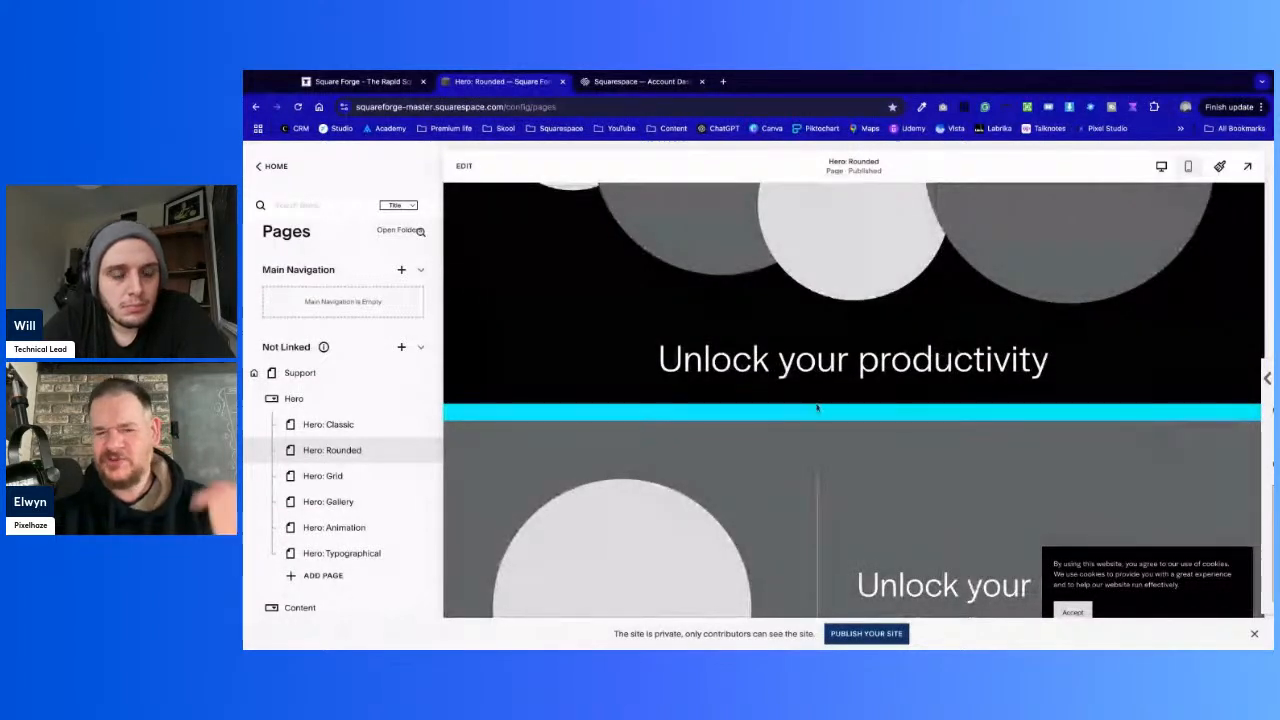
scroll(817, 408, "down", 6)
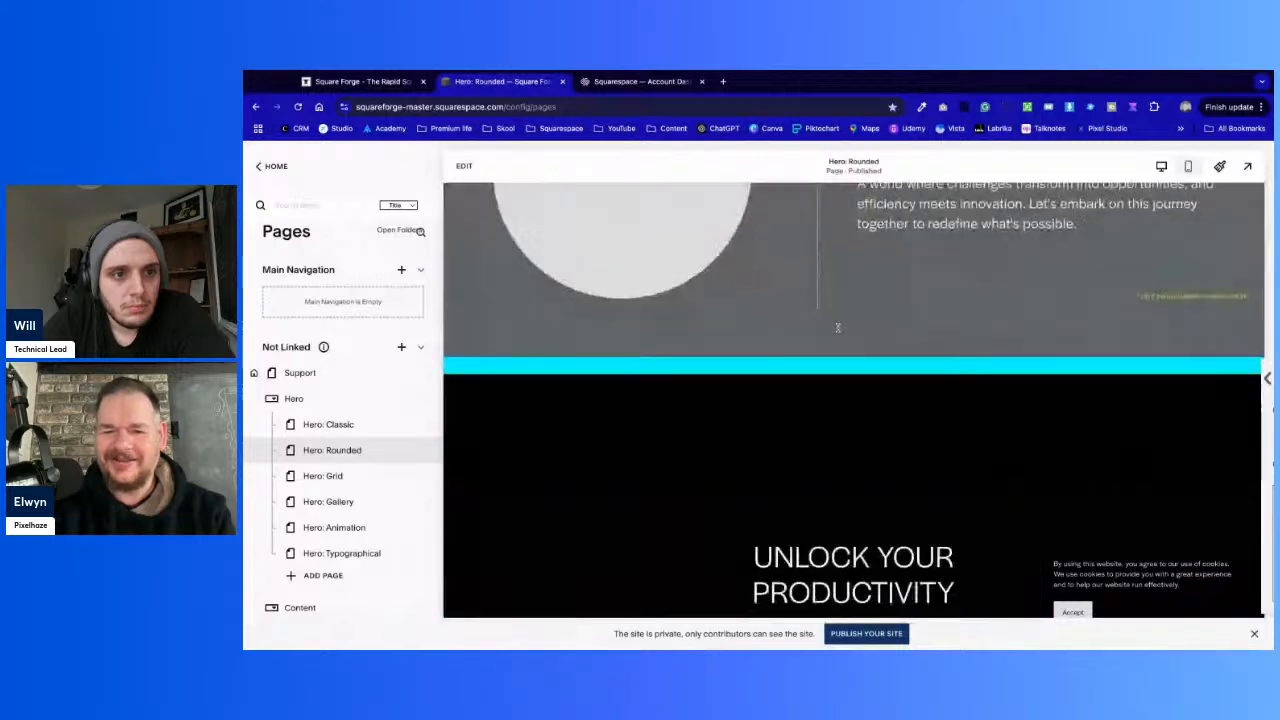
scroll(838, 327, "down", 4)
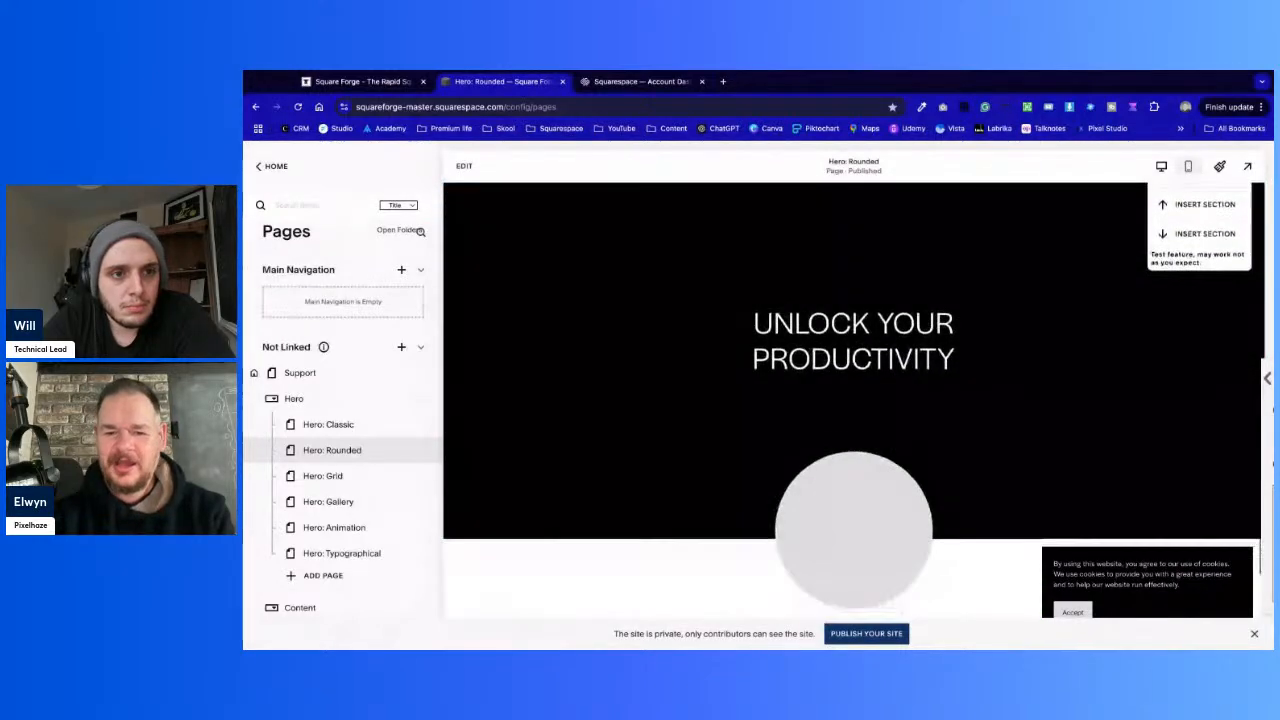
scroll(852, 400, "down", 4)
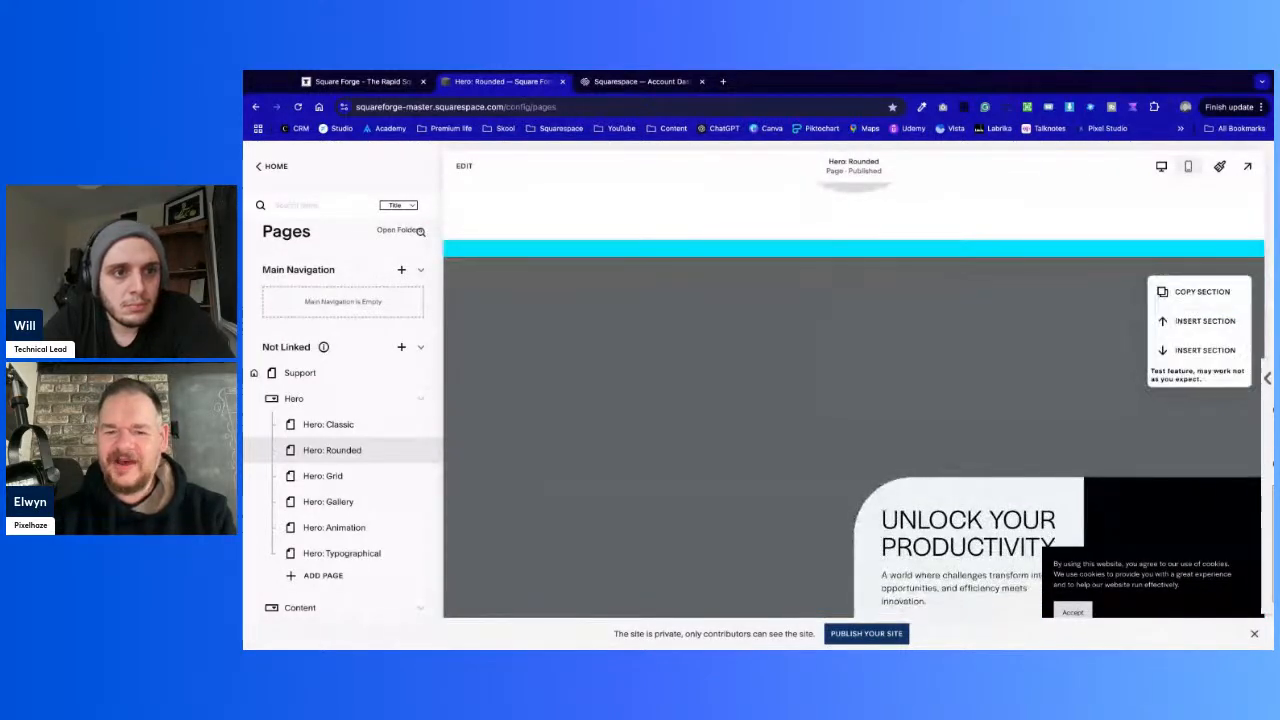
scroll(852, 400, "up", 4)
scroll(852, 400, "up", 8)
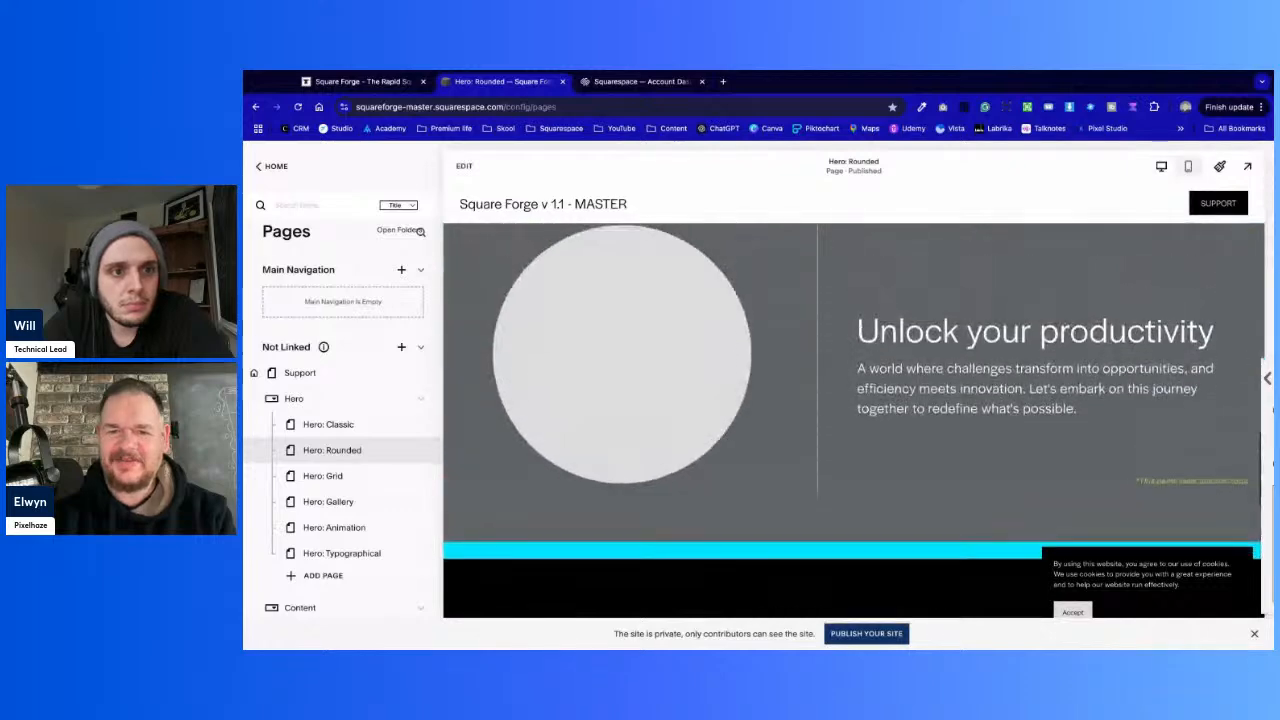
scroll(852, 400, "down", 1)
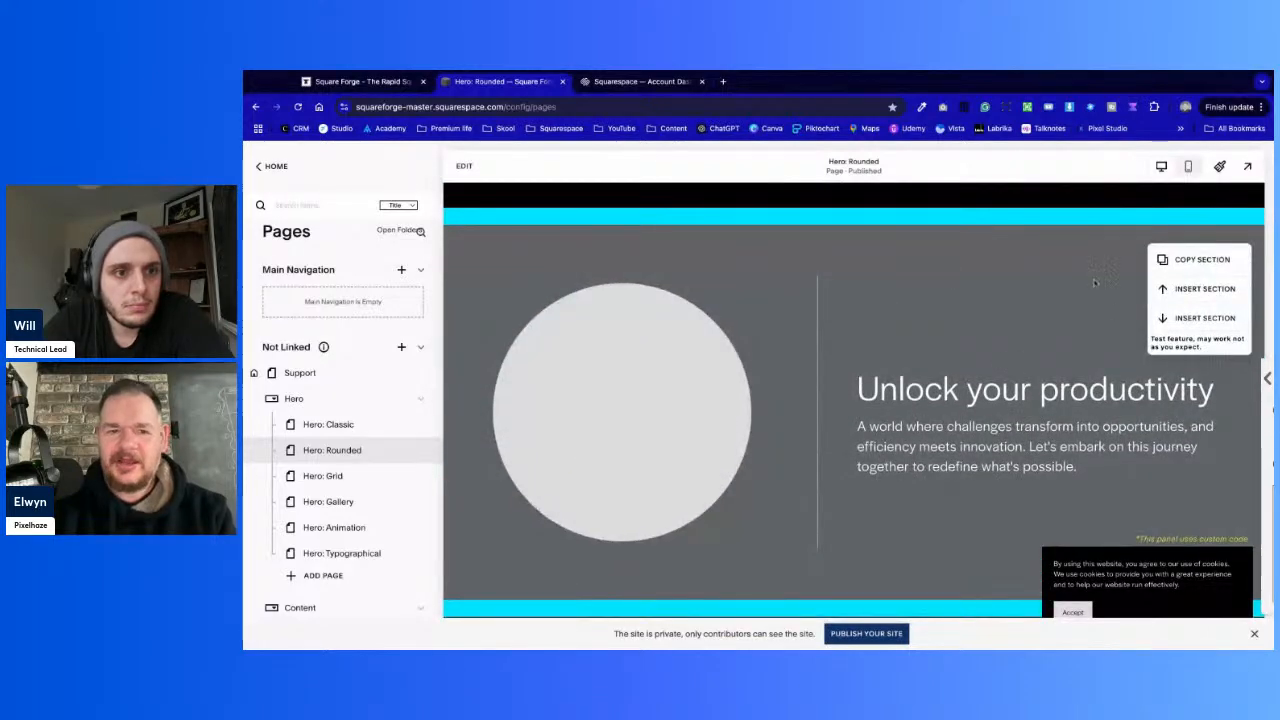
Add the single-circle "Unlock your productivity" section and the rounded-corner card section of Hero: Rounded to the saved sections, then leave page editing
left_click(464, 165)
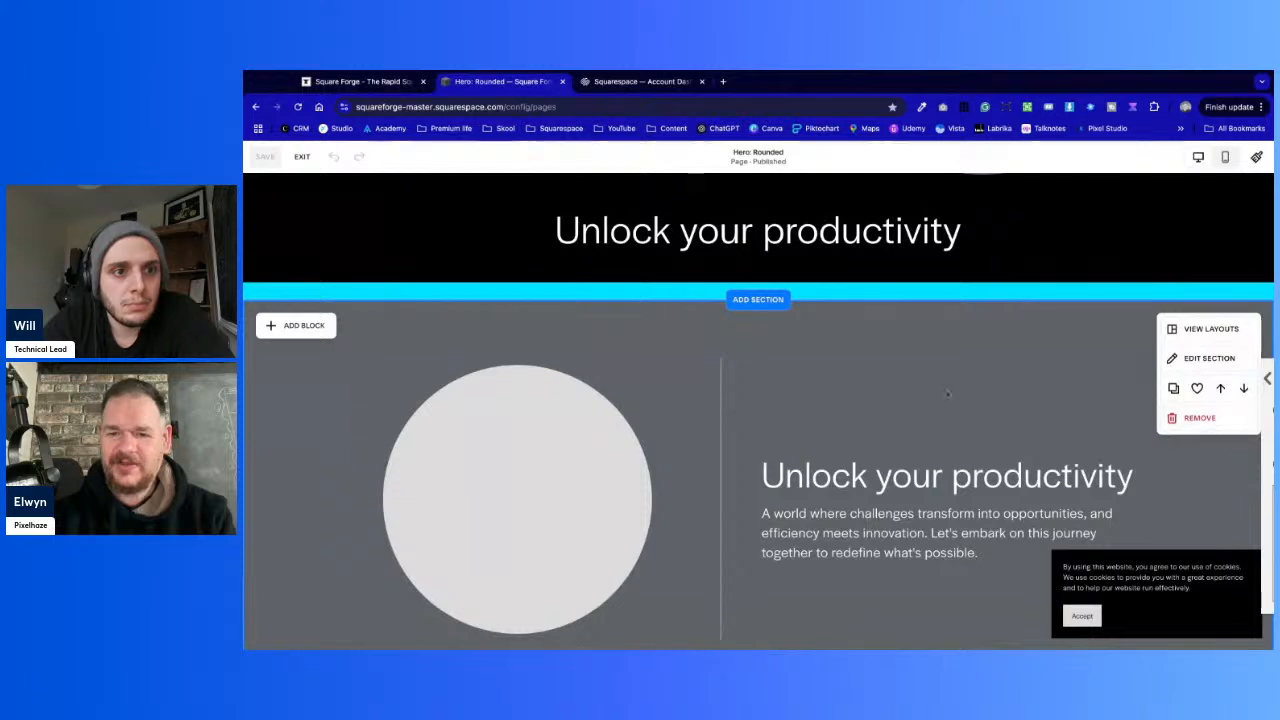
scroll(943, 397, "down", 2)
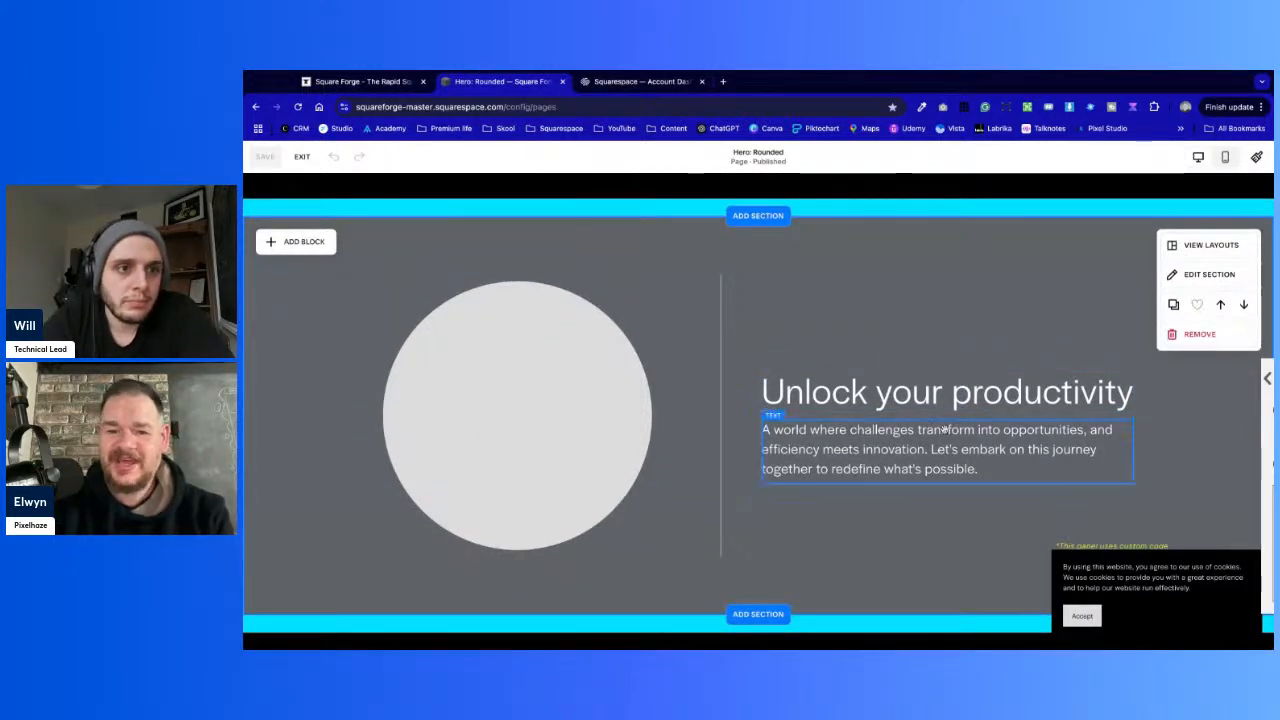
scroll(943, 428, "down", 1)
scroll(944, 429, "down", 5)
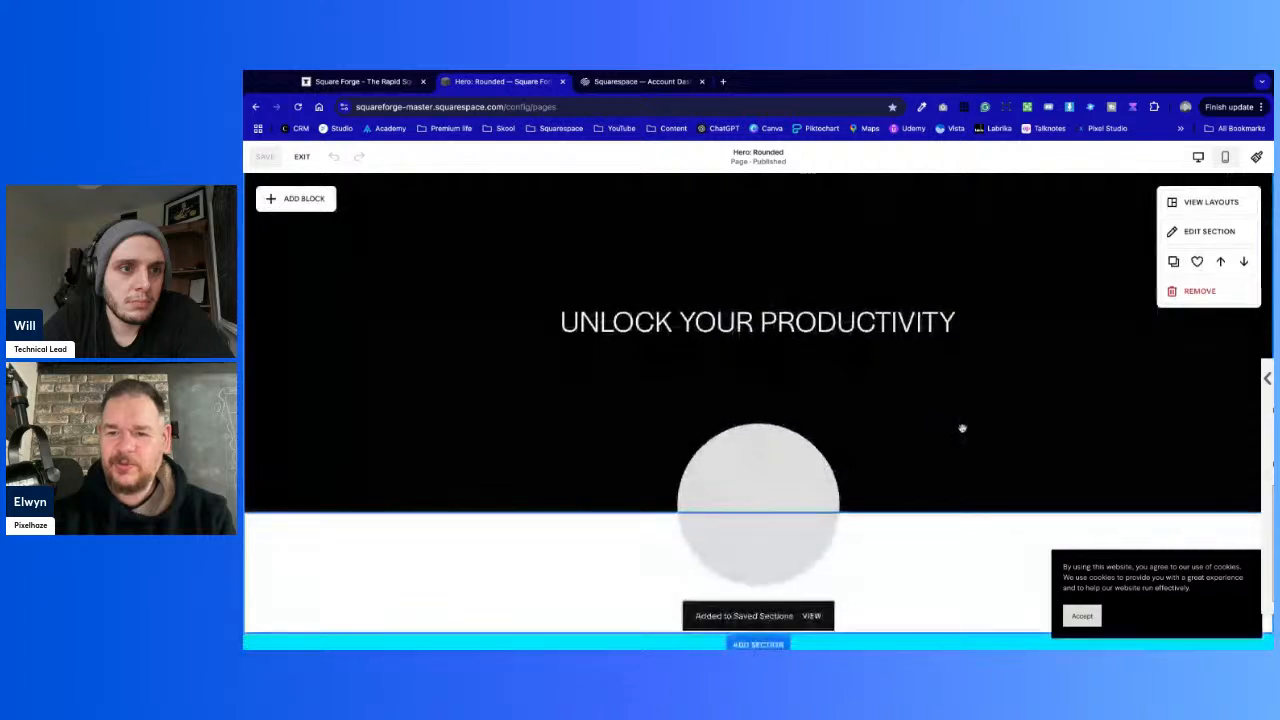
scroll(963, 428, "down", 5)
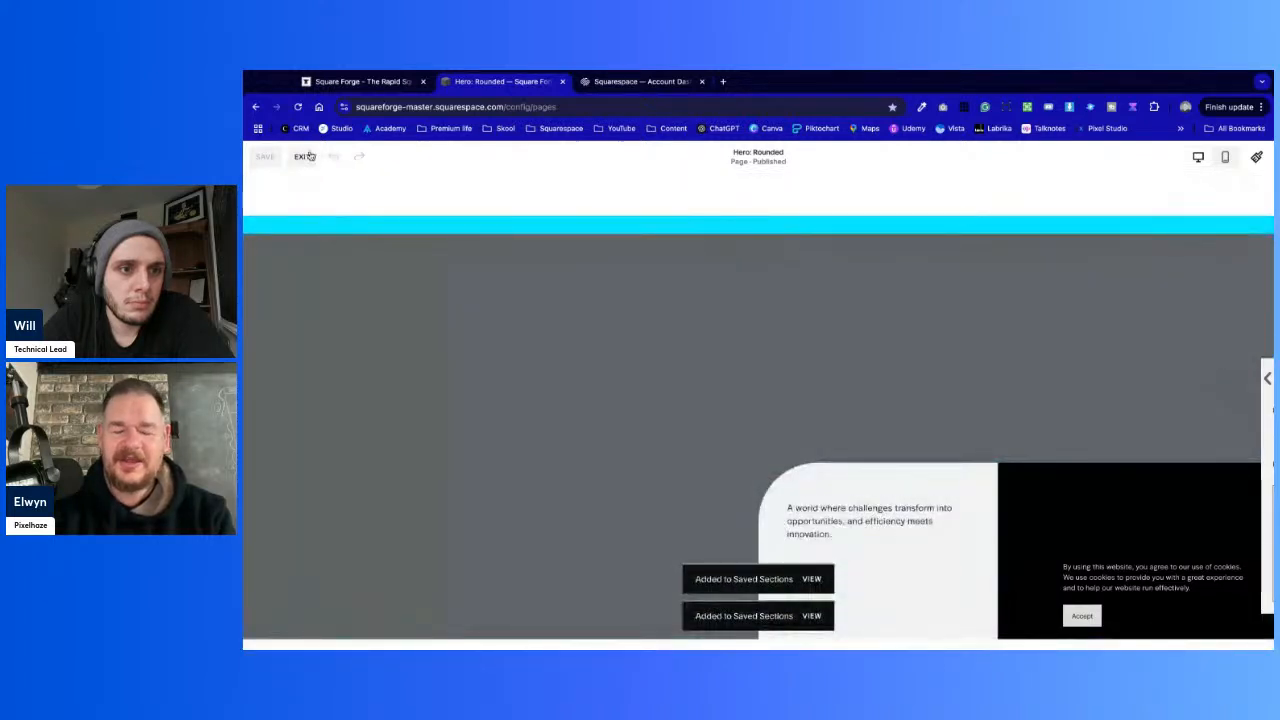
left_click(302, 157)
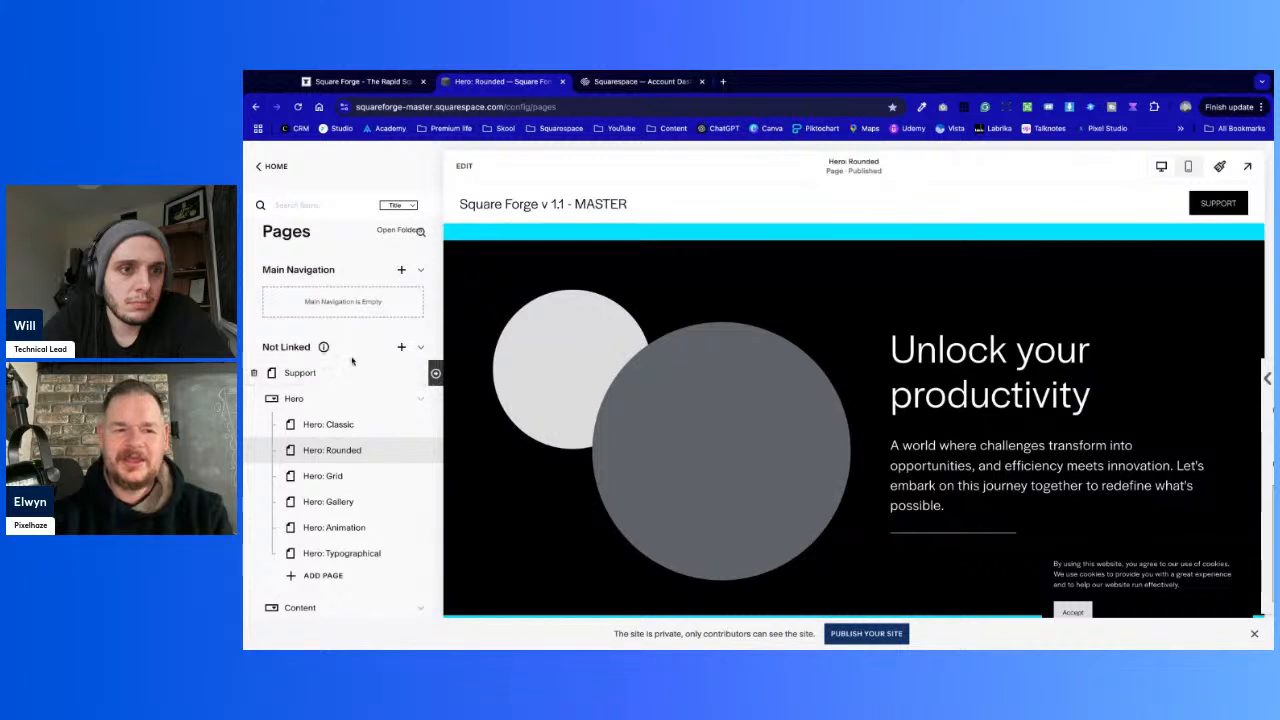
Add a blank page to the Main Navigation, keeping the default name New Page
left_click(401, 269)
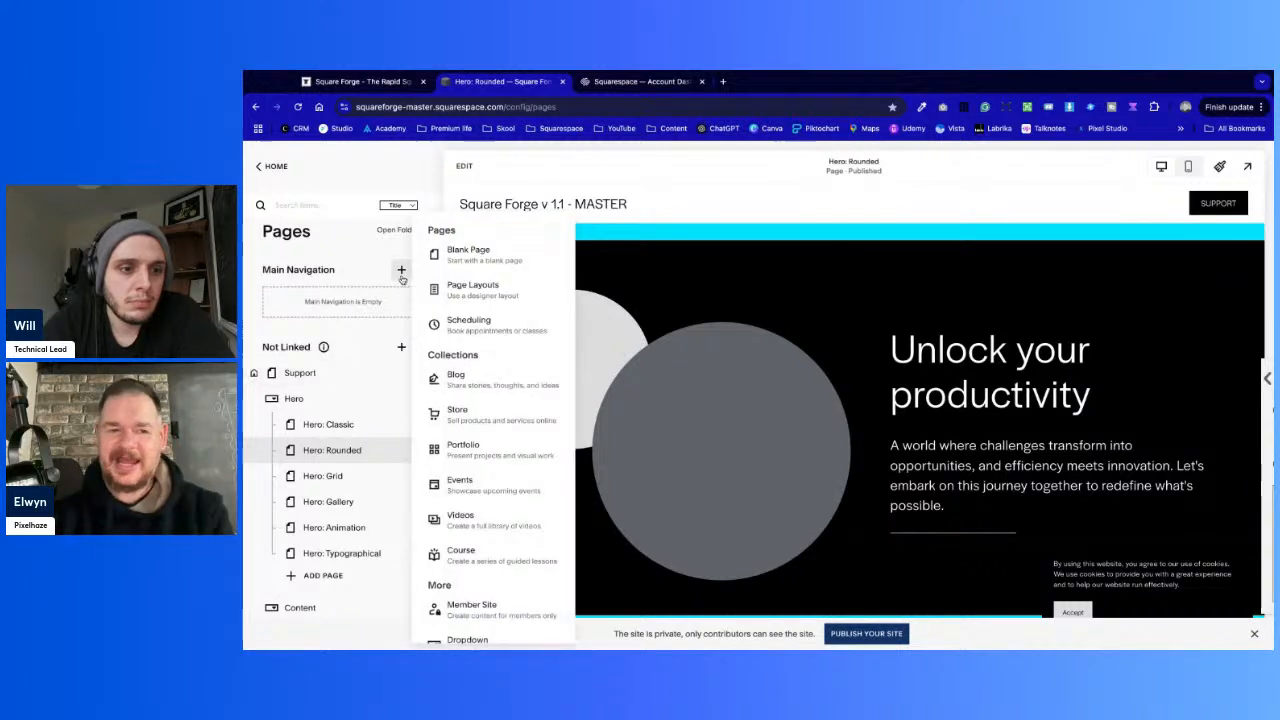
left_click(481, 258)
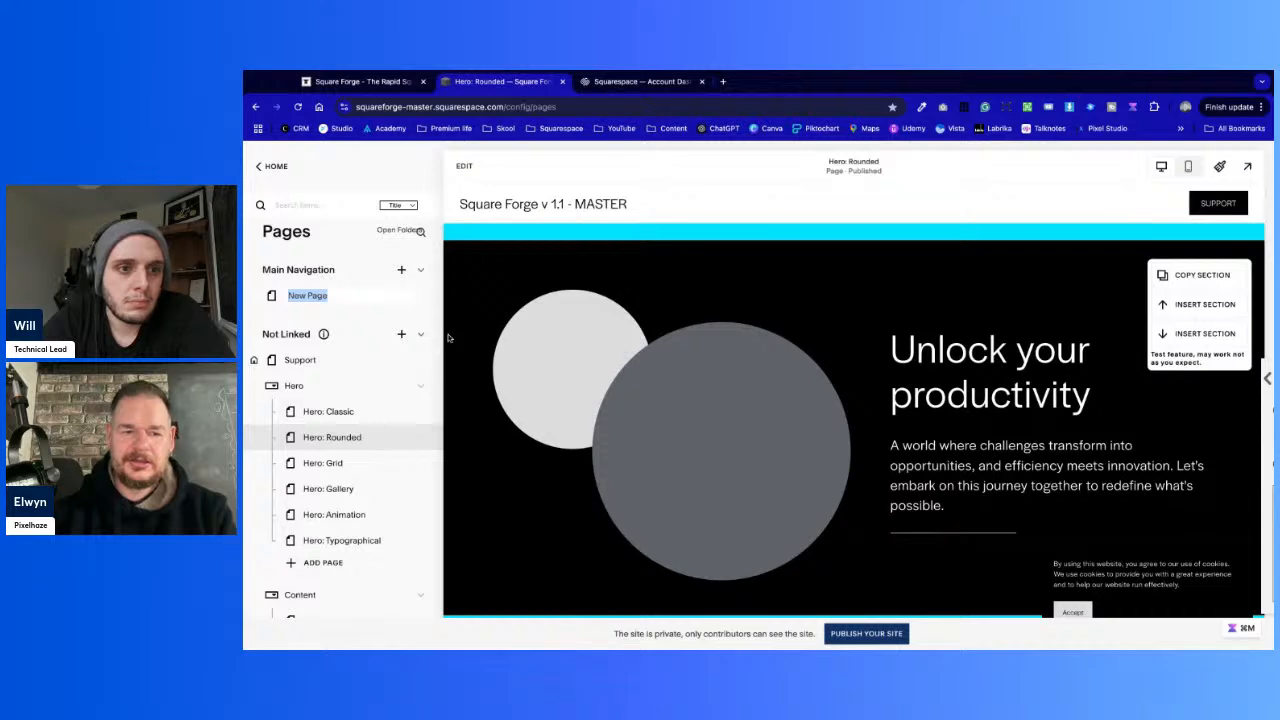
key("Return")
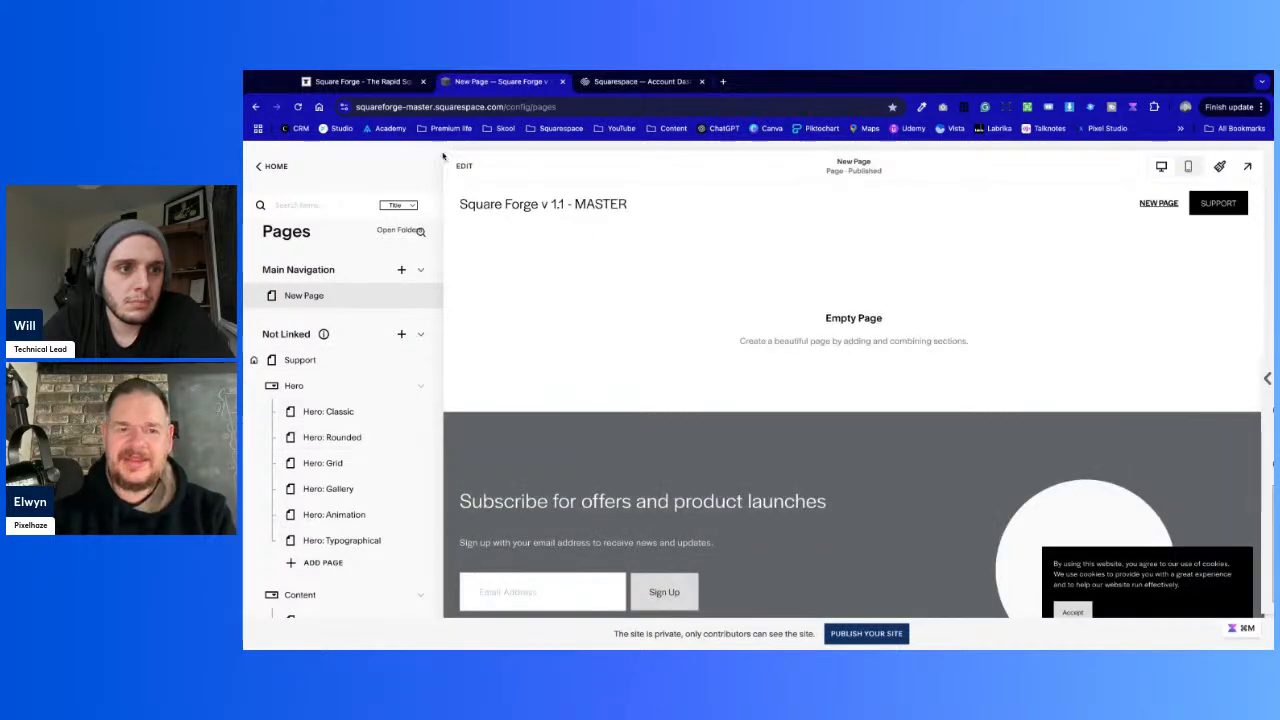
Edit the new page, browsing the Intro section templates before adding a blank section
left_click(464, 166)
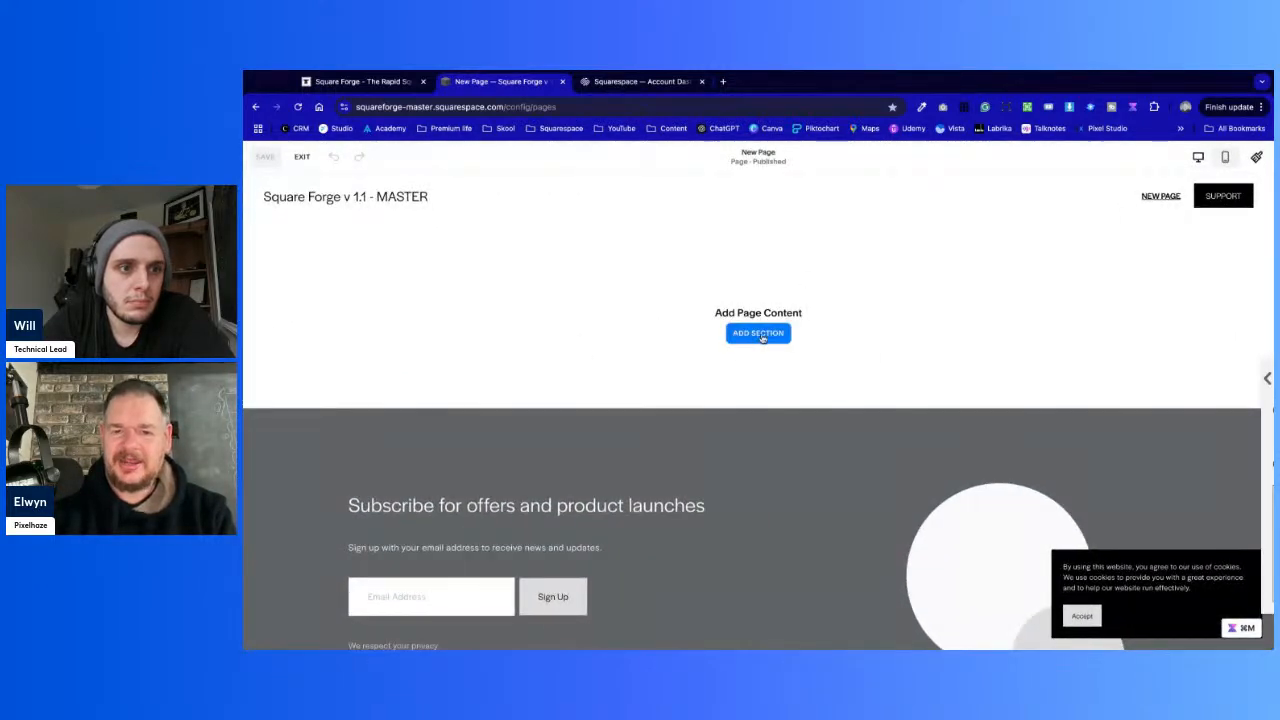
left_click(758, 334)
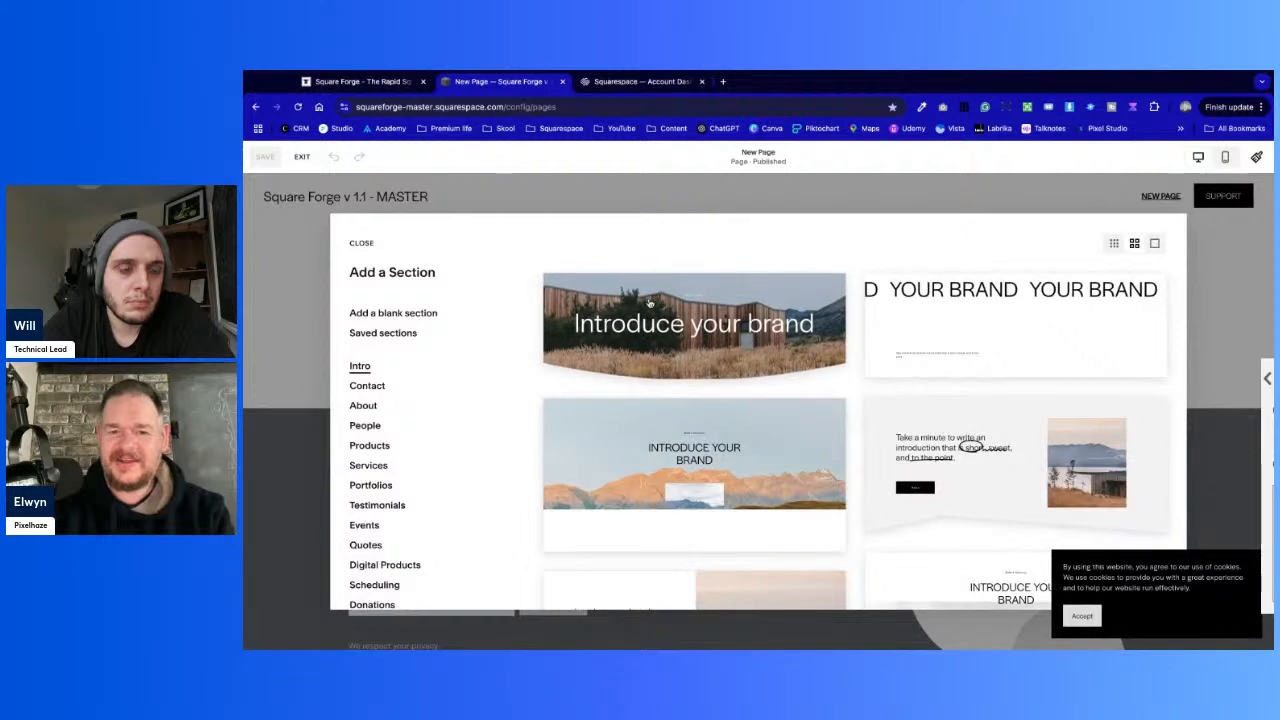
scroll(880, 440, "down", 5)
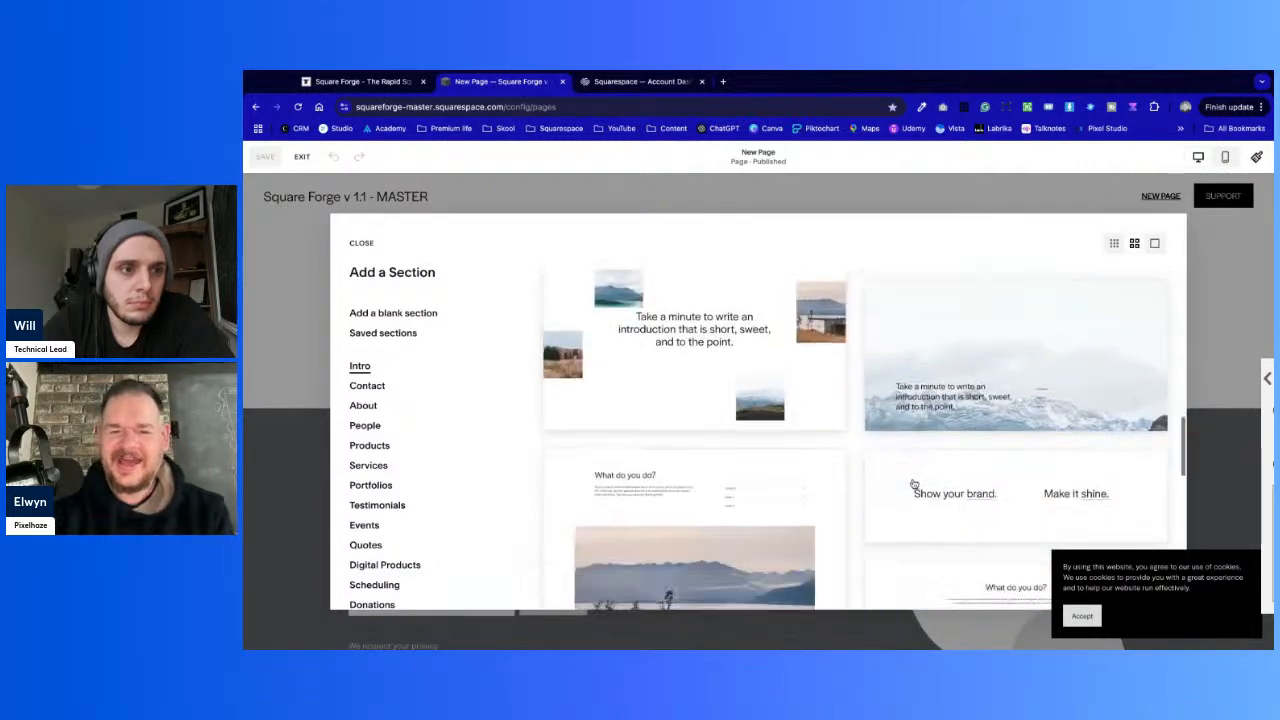
scroll(913, 484, "down", 5)
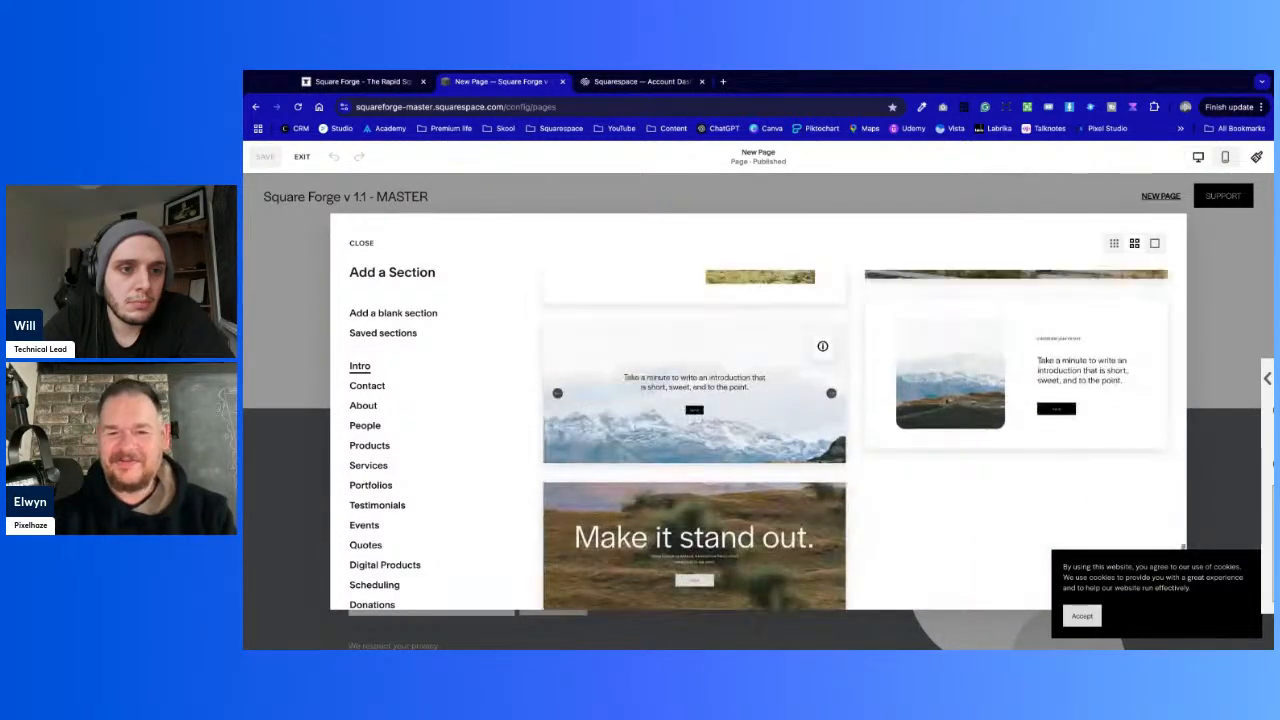
scroll(855, 440, "up", 15)
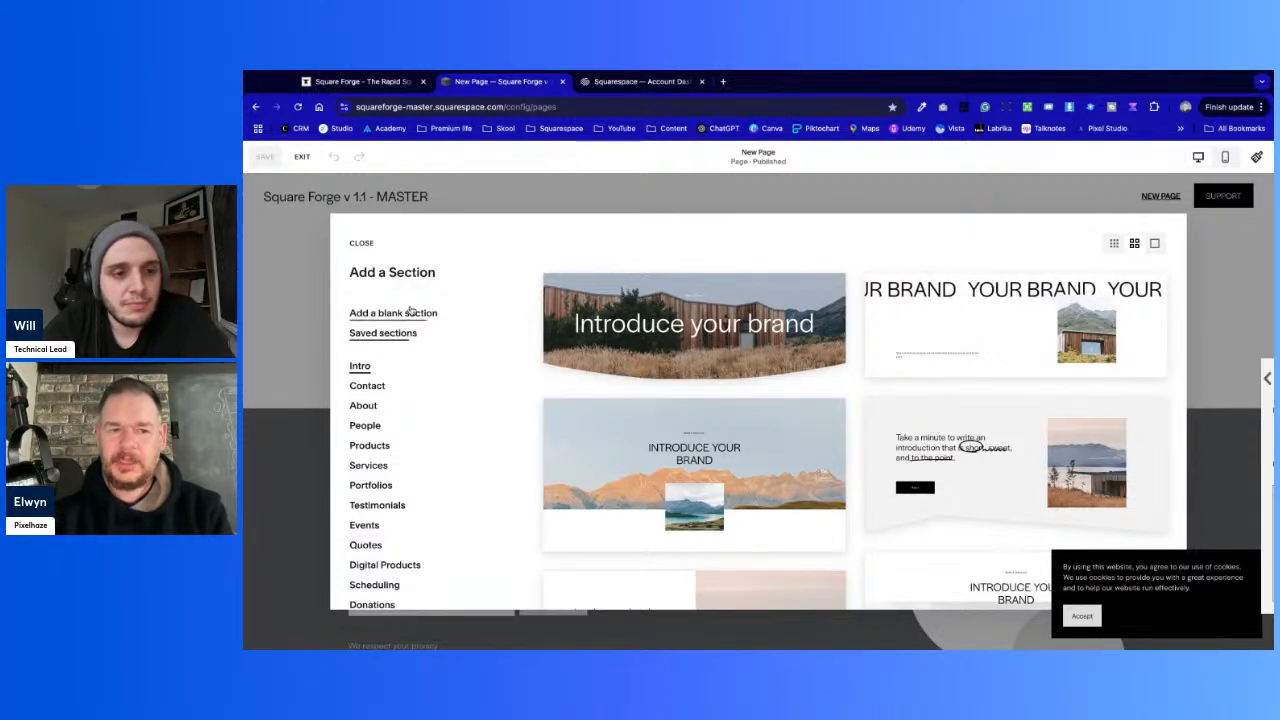
left_click(410, 312)
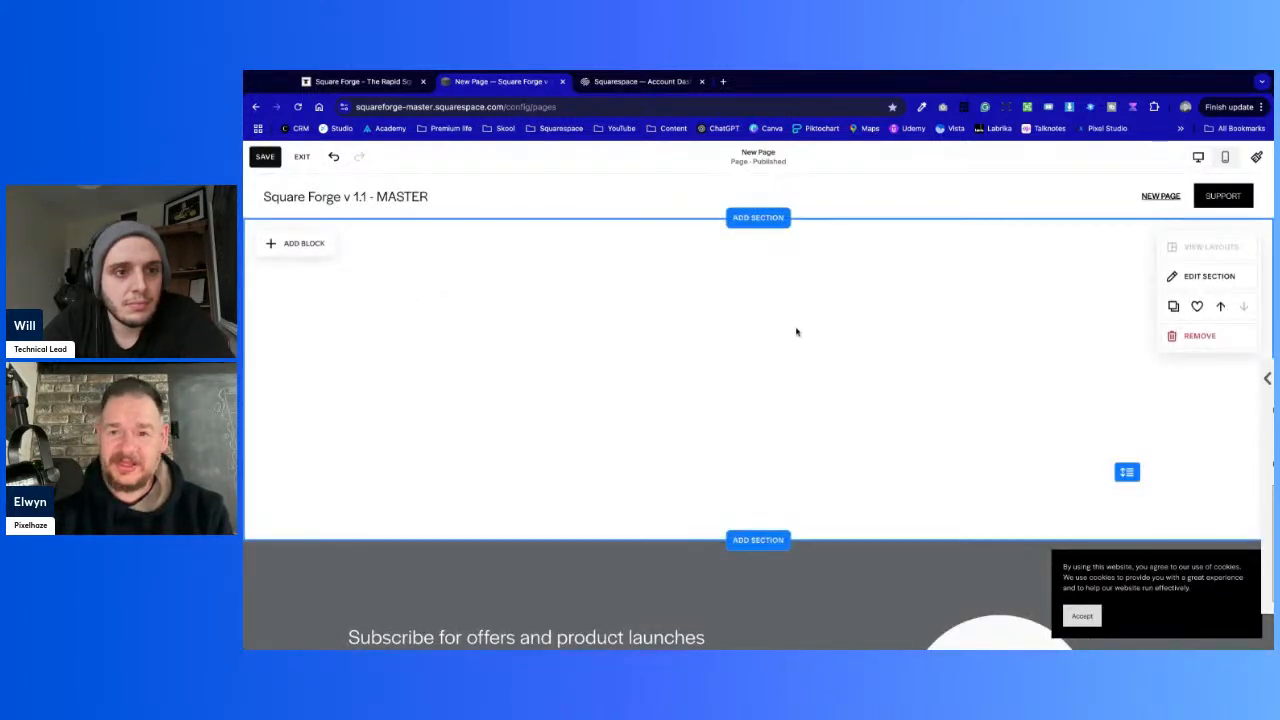
Insert three saved sections above the blank one: the single-circle "Unlock your productivity", the "Let's Give Your Business A Boost" strip, and the rounded-corner card
left_click(770, 217)
left_click(410, 334)
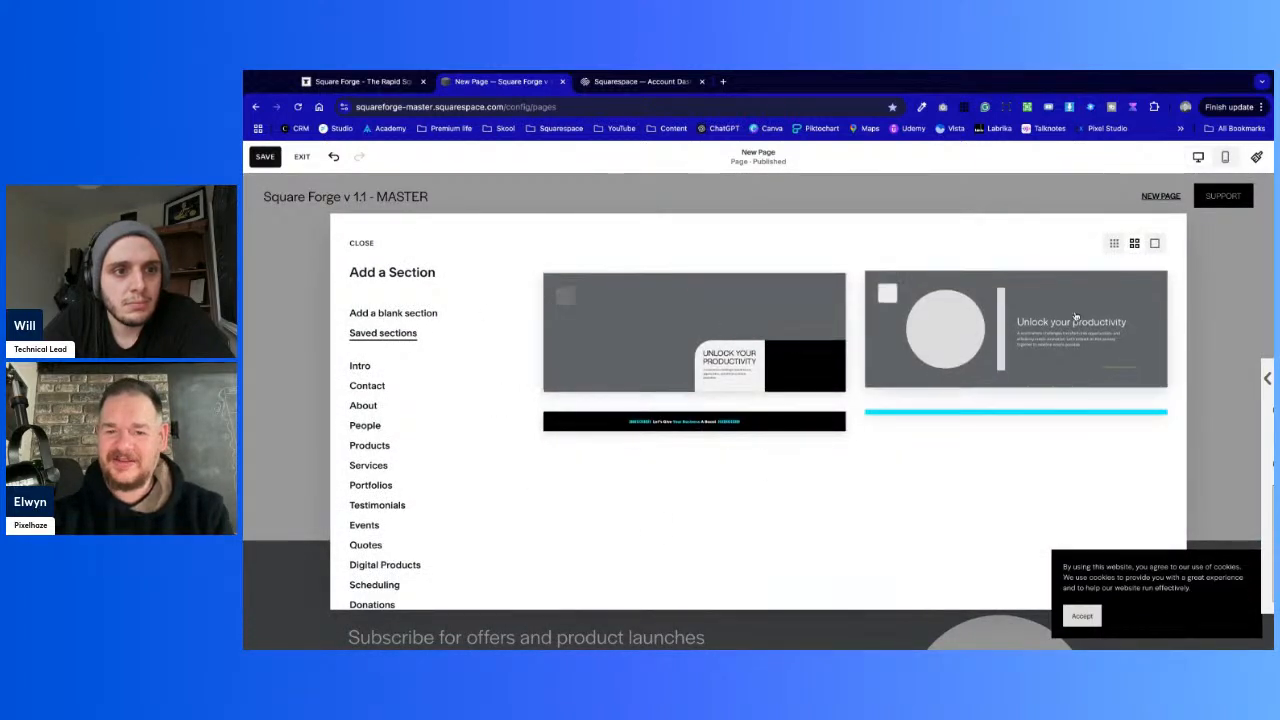
left_click(1008, 330)
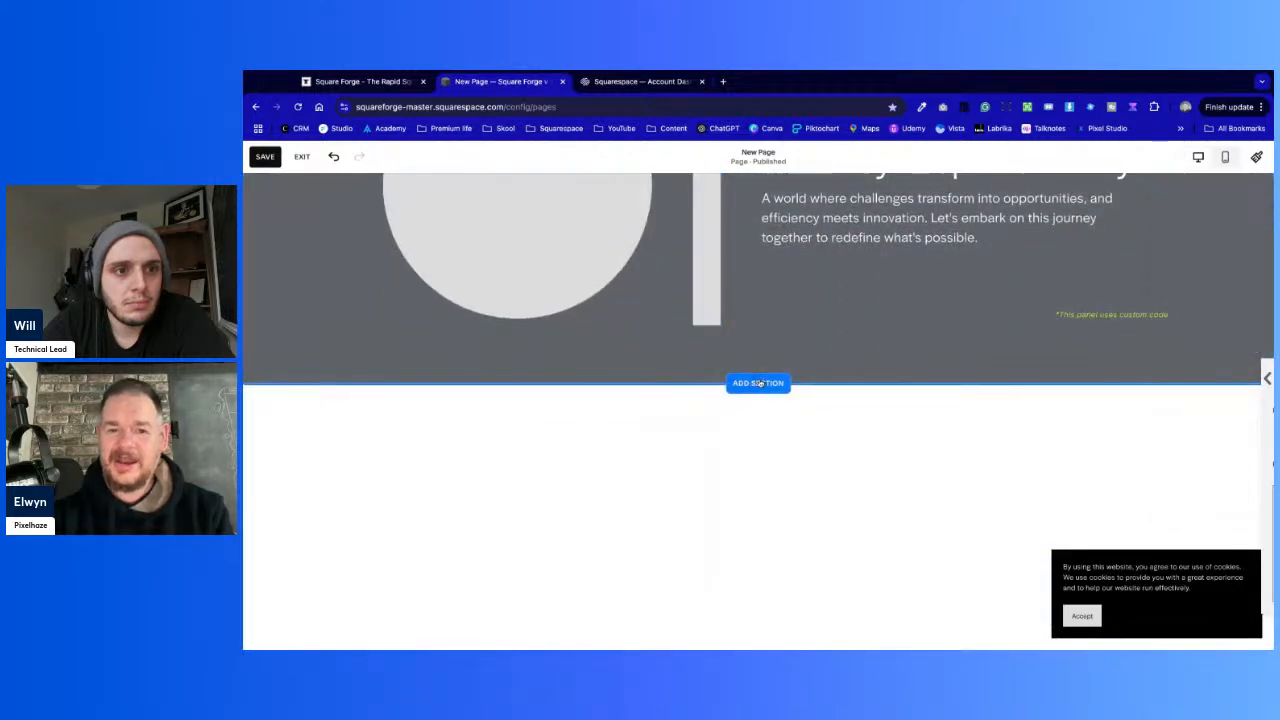
left_click(745, 383)
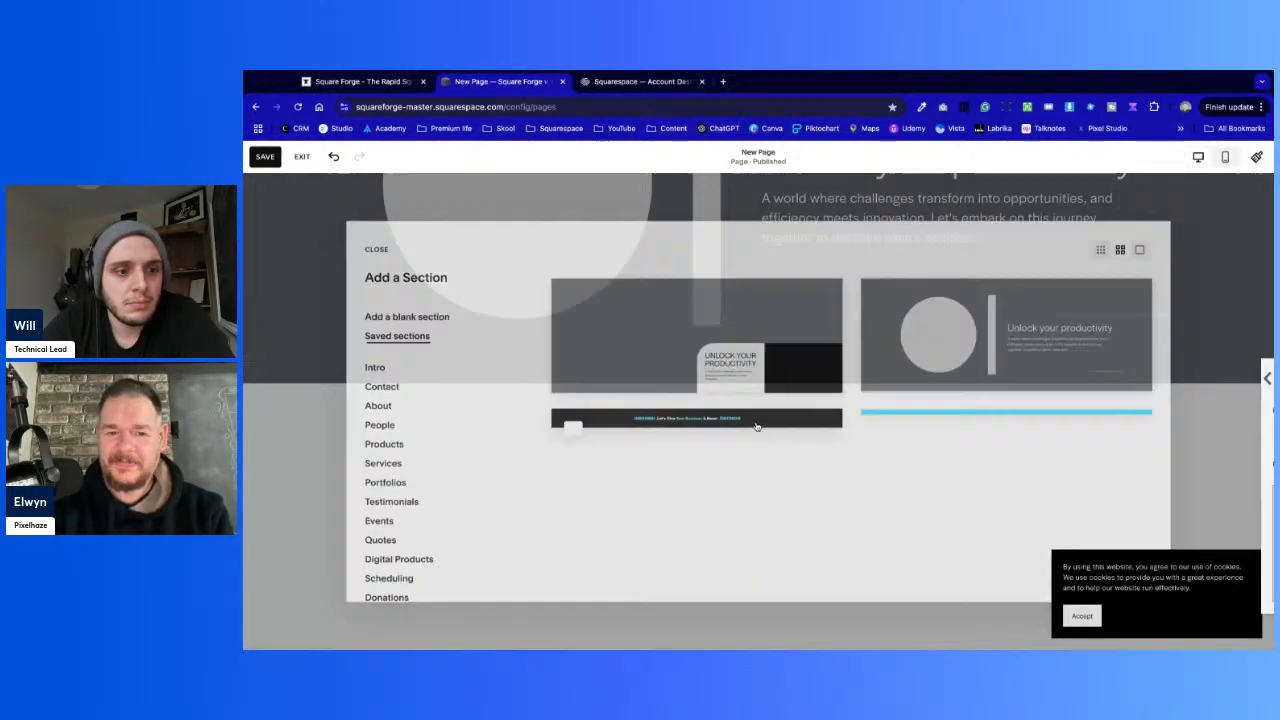
left_click(757, 427)
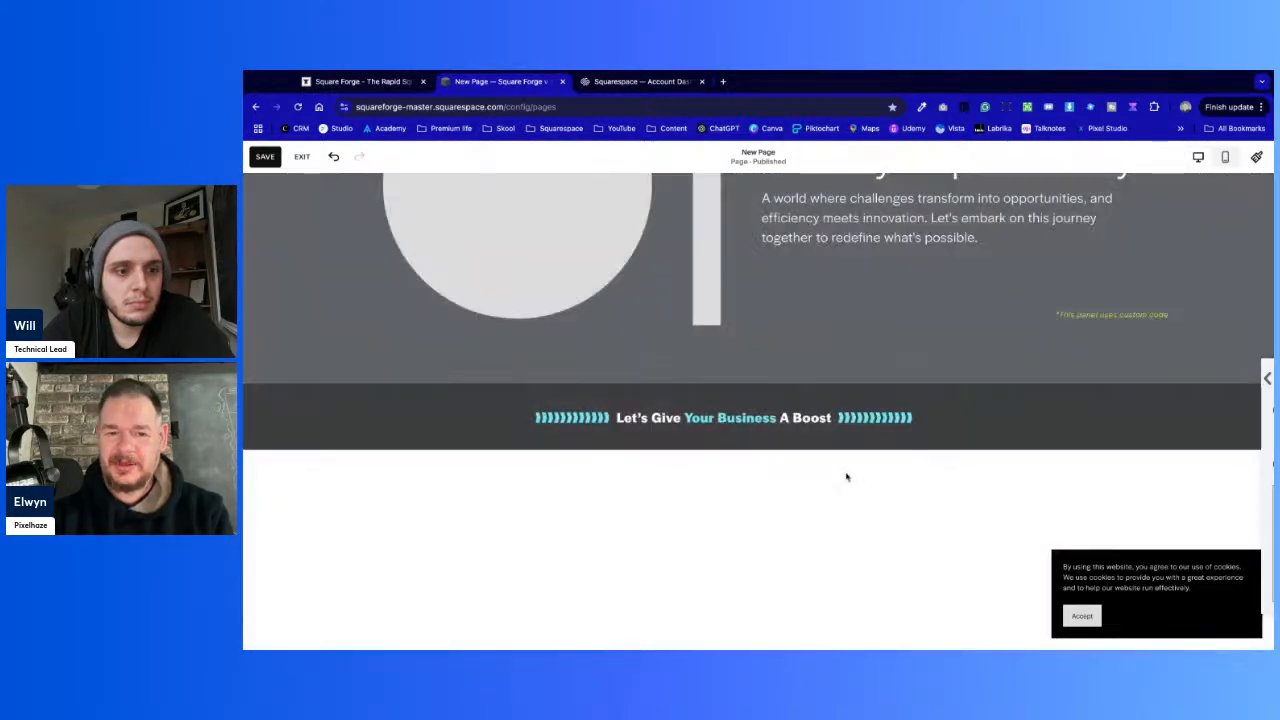
left_click(764, 456)
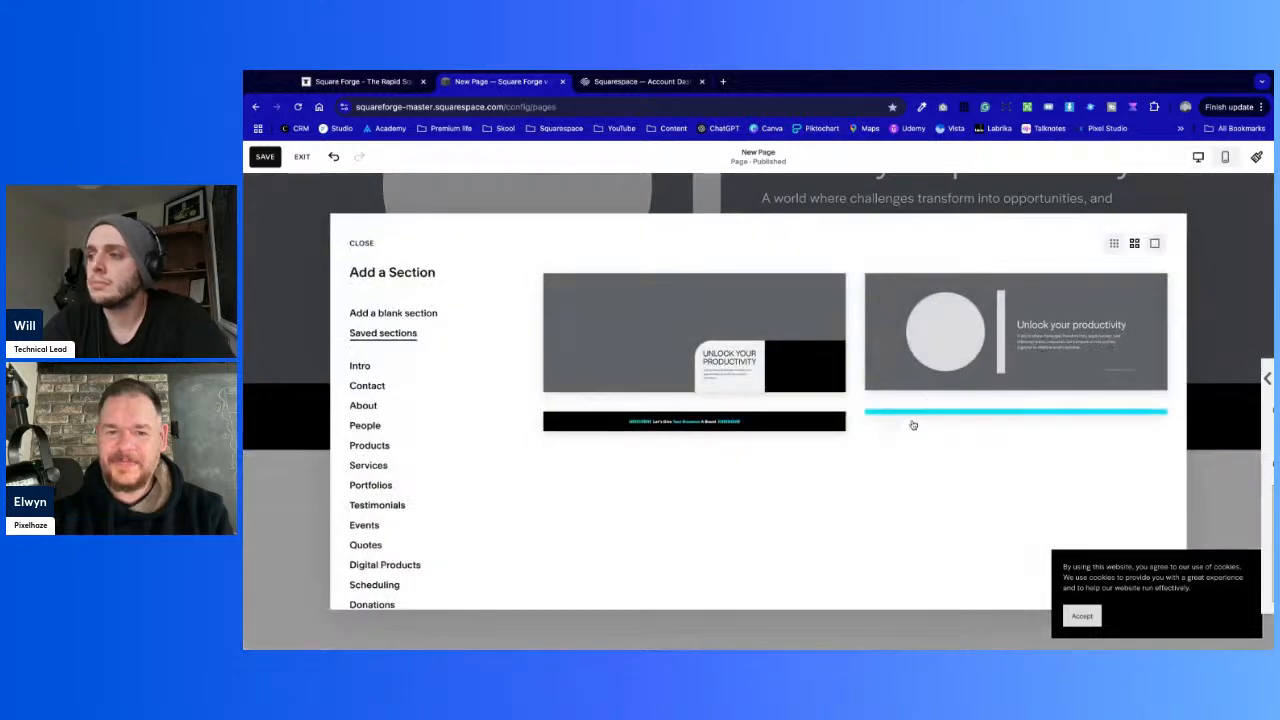
left_click(743, 335)
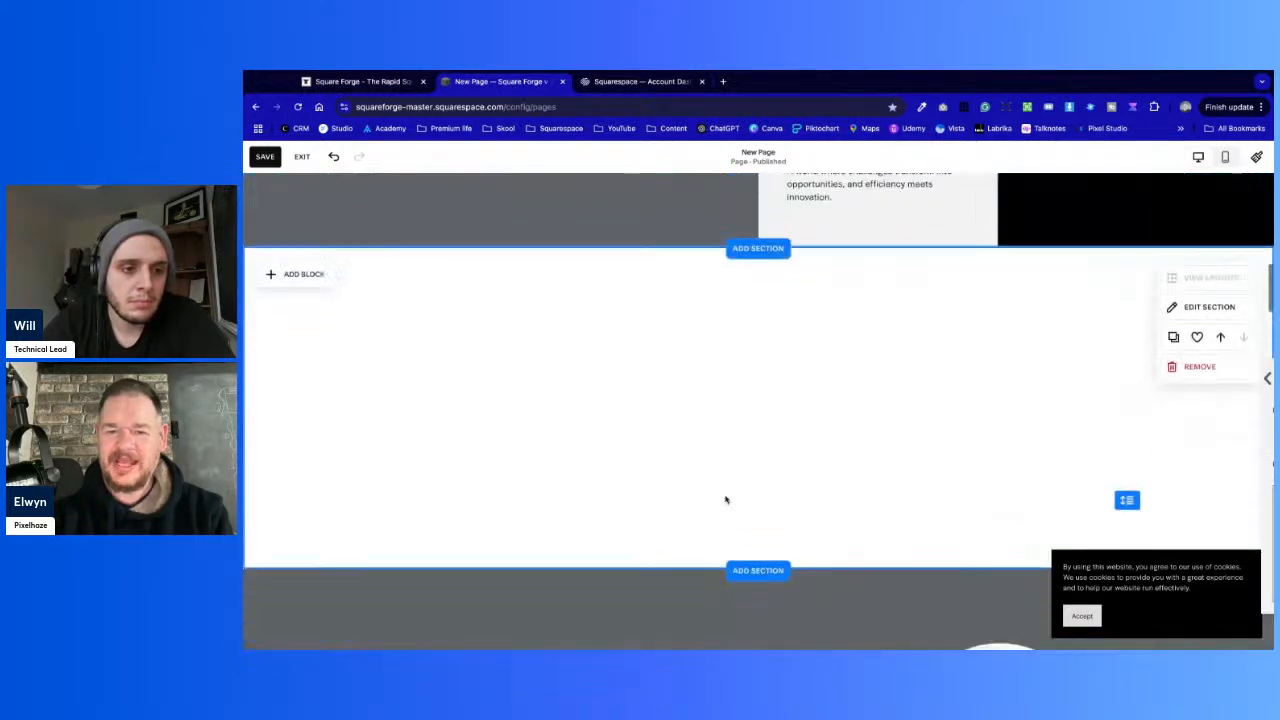
In the single-circle section, select the heading and paragraph together, then shrink the circle and move it over the far end of the text
scroll(725, 495, "up", 3)
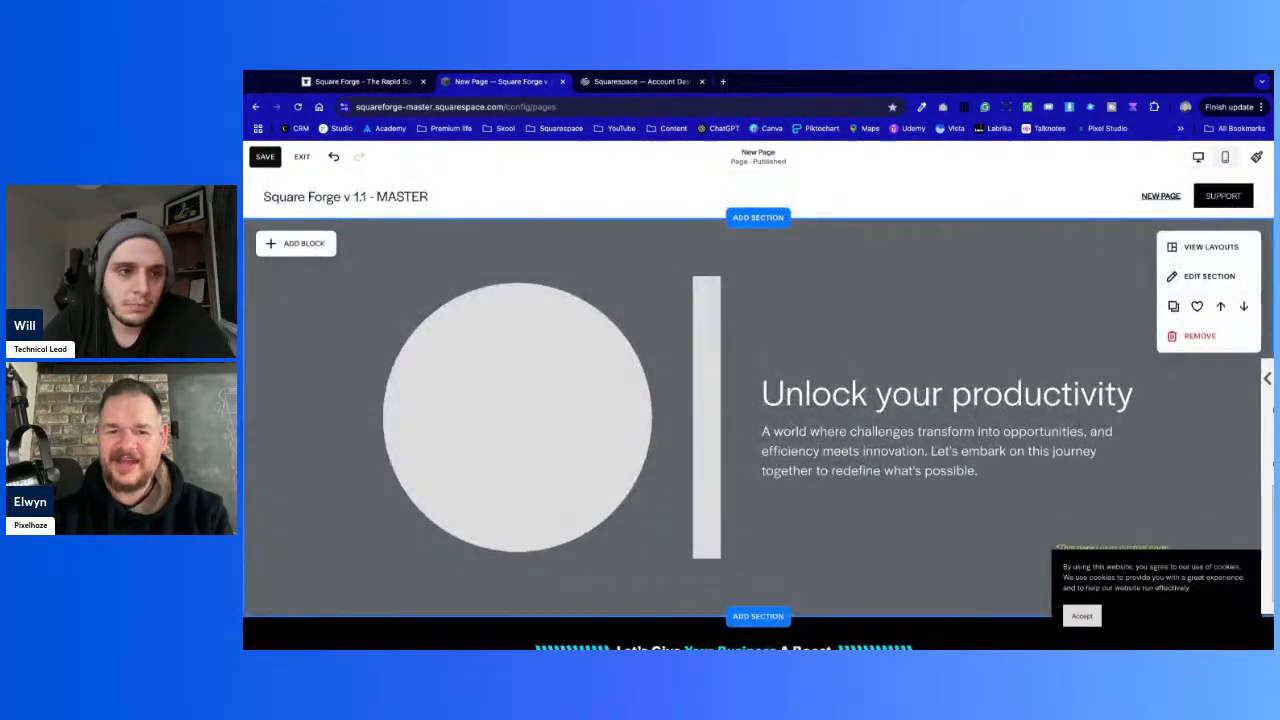
left_click(848, 398)
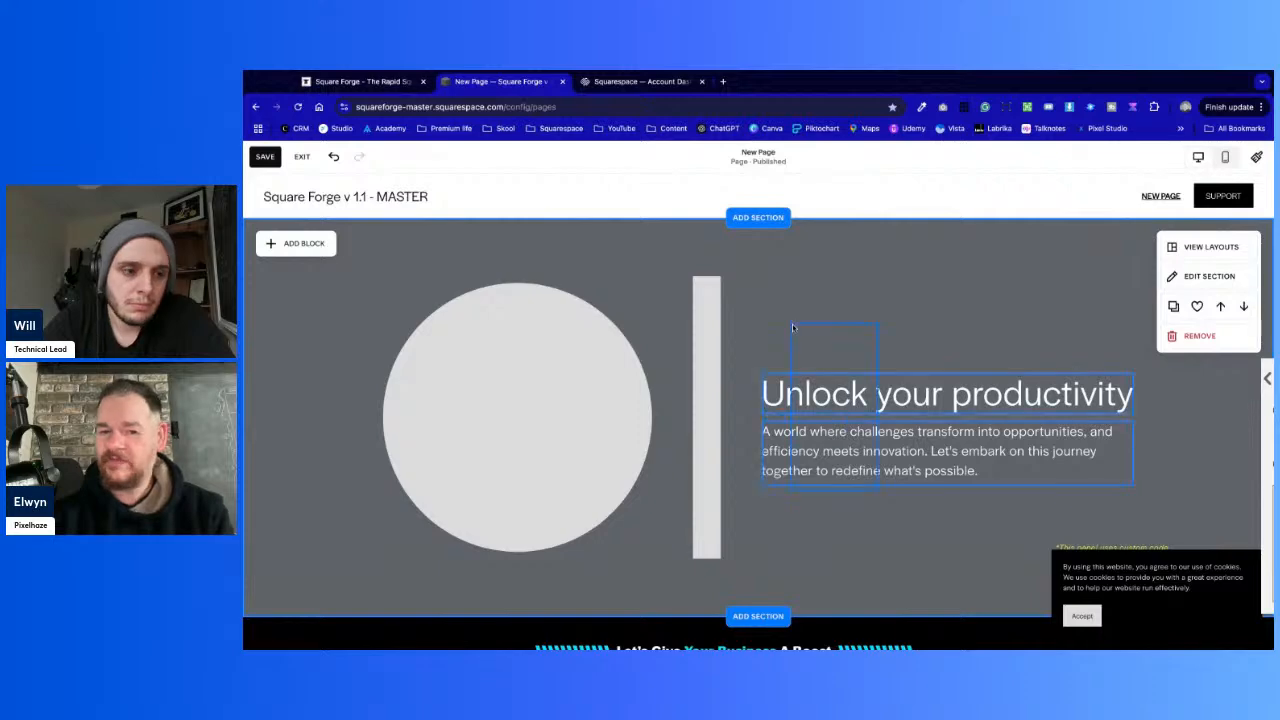
mouse_move(888, 490)
left_mouse_down()
mouse_move(700, 441)
mouse_move(888, 487)
left_mouse_up()
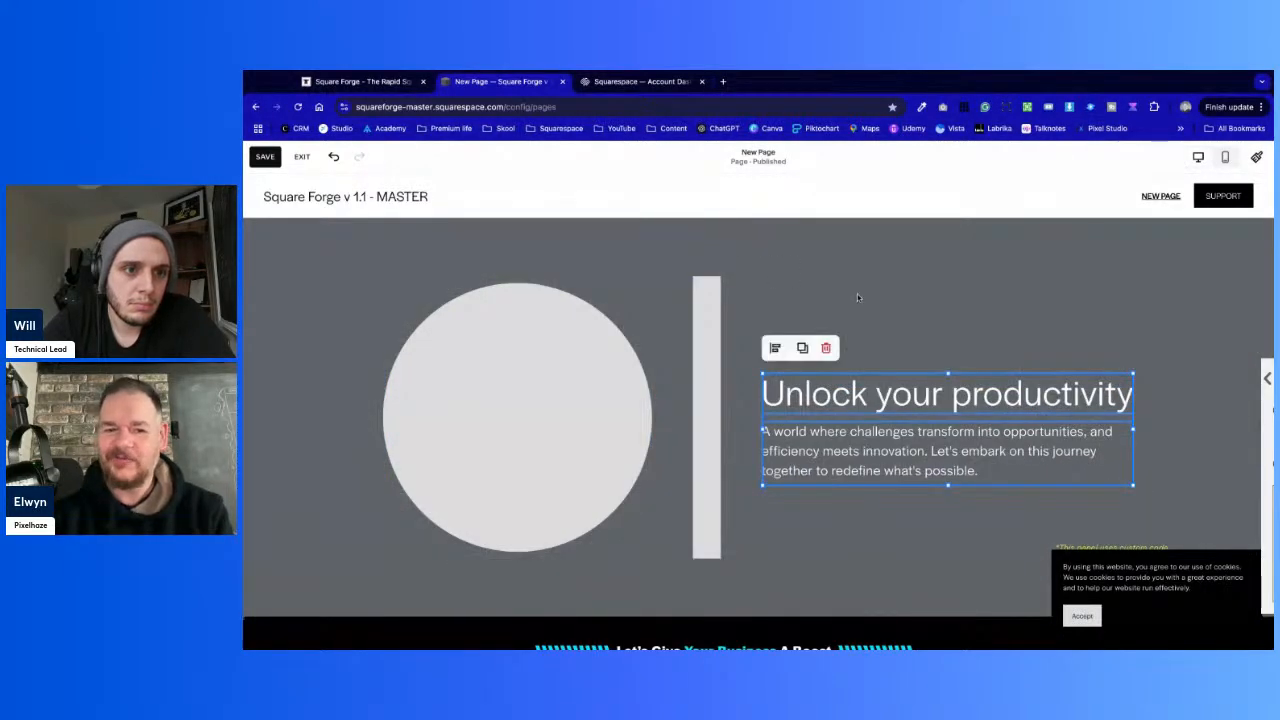
left_click(625, 380)
left_click_drag(651, 416, 1089, 406)
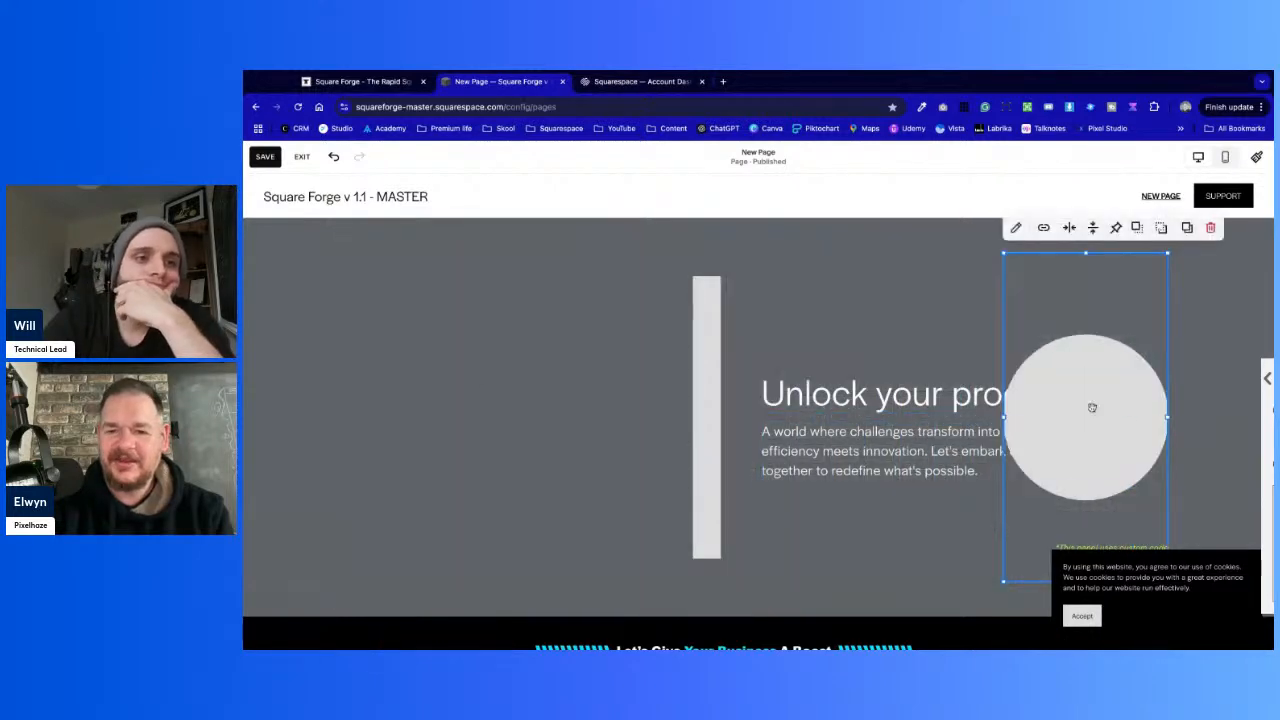
Move the heading and paragraph to the side of the section opposite the circle, and place the vertical bar between text and circle
left_click_drag(844, 347, 843, 345)
left_click_drag(928, 469, 515, 470)
left_click(788, 497)
left_click(713, 514)
left_click_drag(713, 514, 905, 515)
left_click(844, 507)
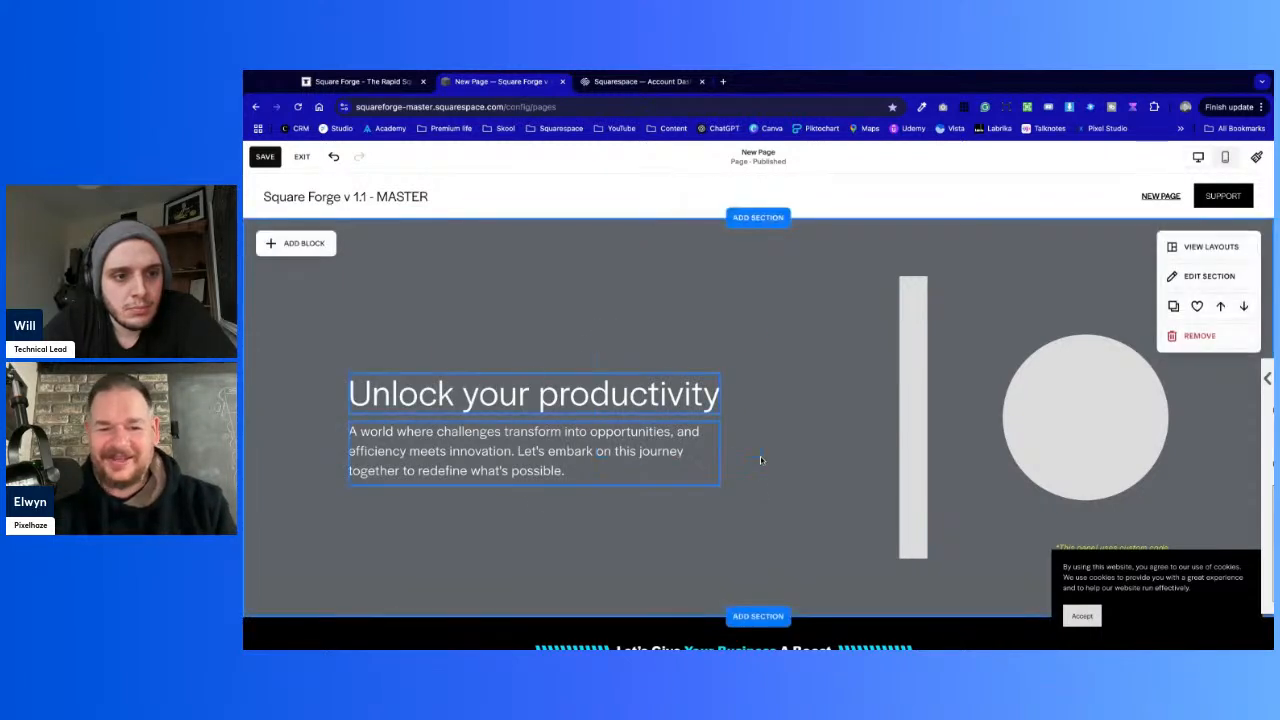
Widen the heading and paragraph together toward the vertical bar, and lower the paragraph to leave a gap beneath the heading
left_click(703, 443)
left_click_drag(720, 430, 858, 433)
left_click(849, 521)
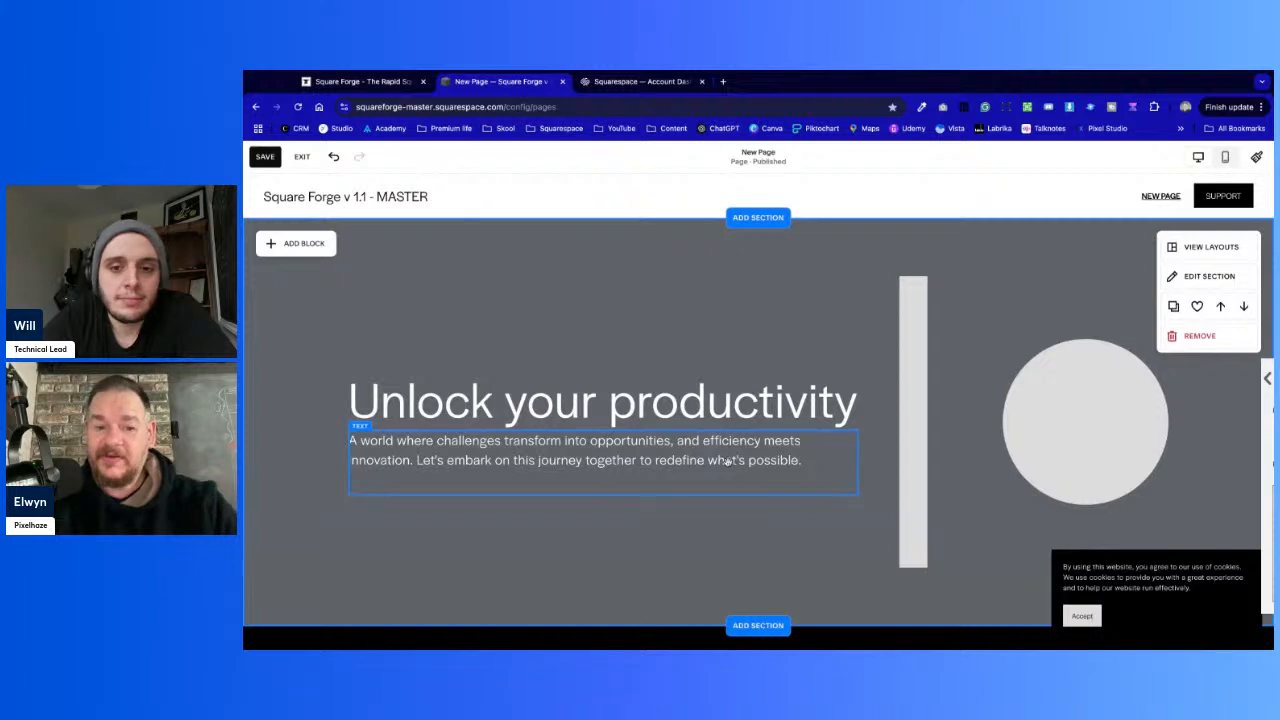
left_click_drag(735, 459, 728, 469)
left_click(793, 553)
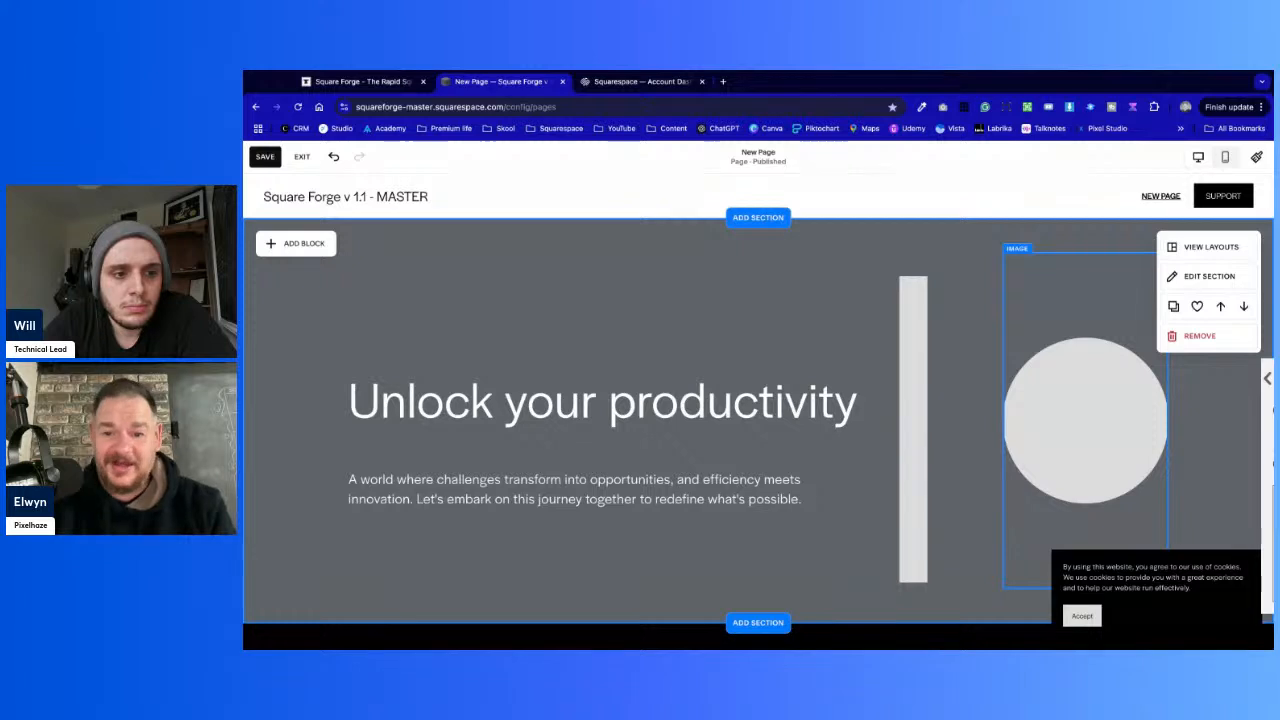
Enlarge the circle toward the vertical bar and save the page
left_click(1063, 477)
left_click_drag(994, 429, 1003, 420)
left_click(826, 373)
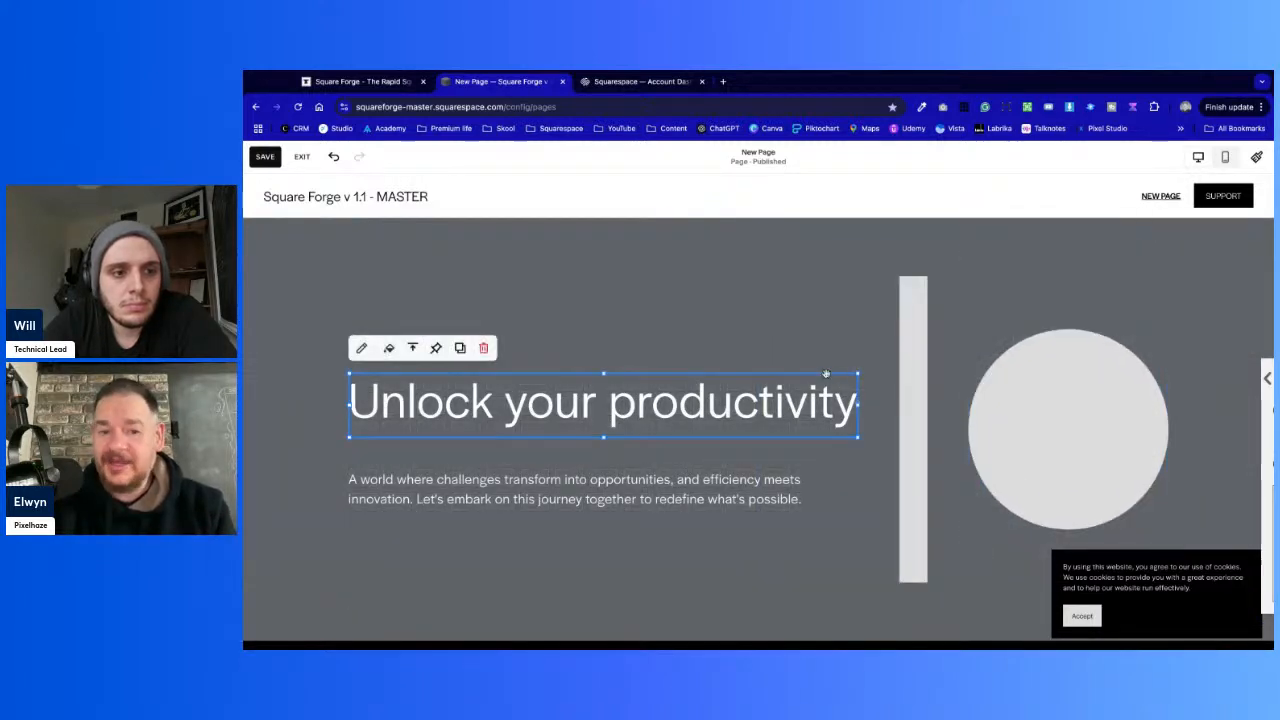
left_click(889, 408)
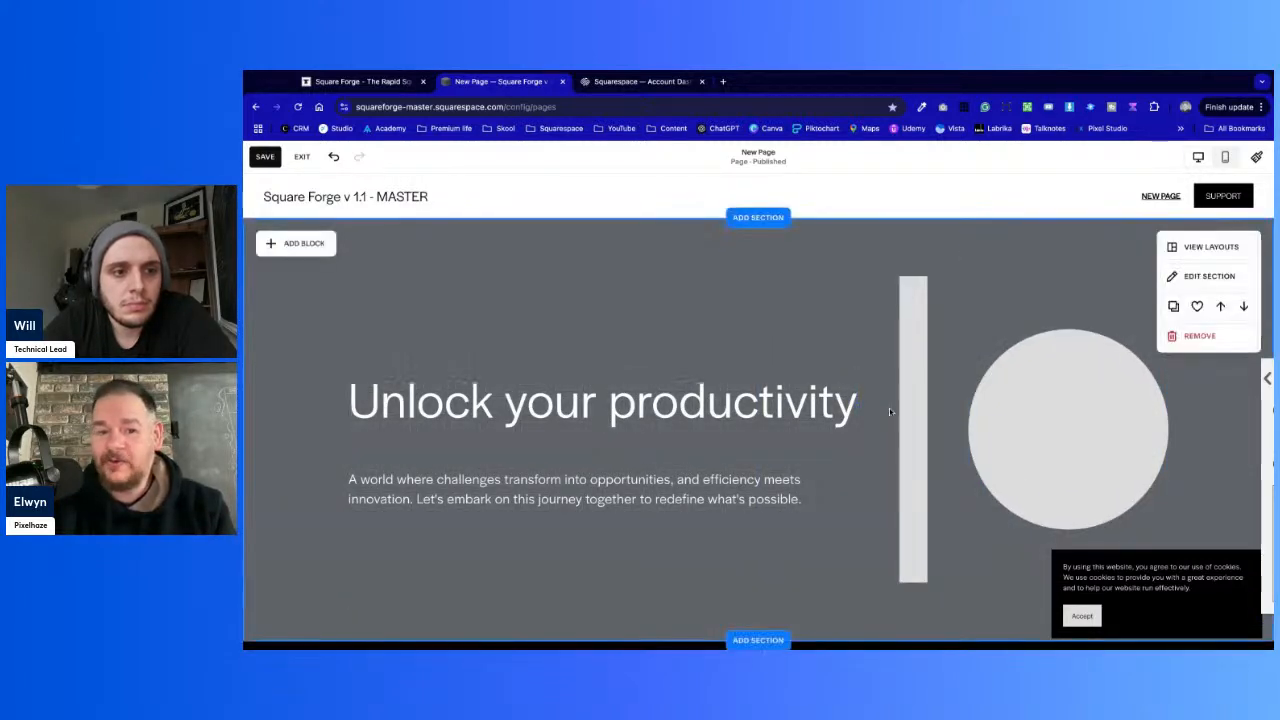
left_click(261, 156)
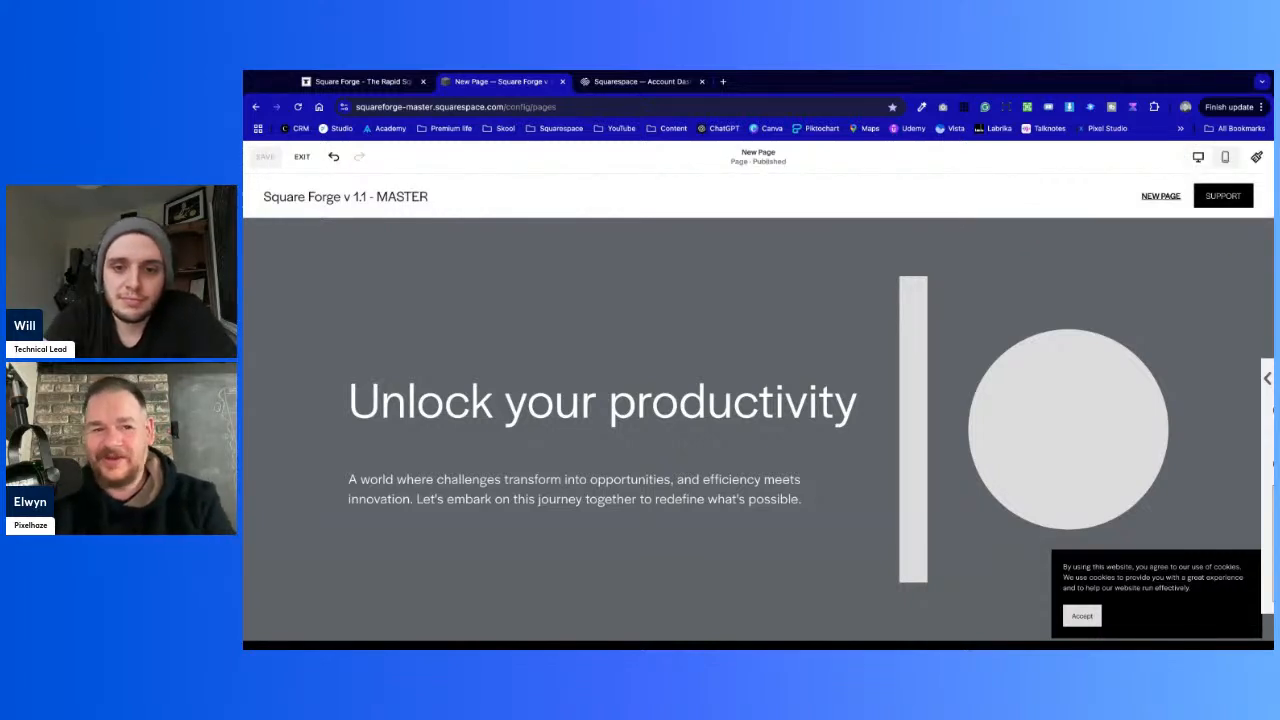
Switch to the Square Forge website and review the home page's feature list, pricing options and newsletter sign-up area
left_click(374, 84)
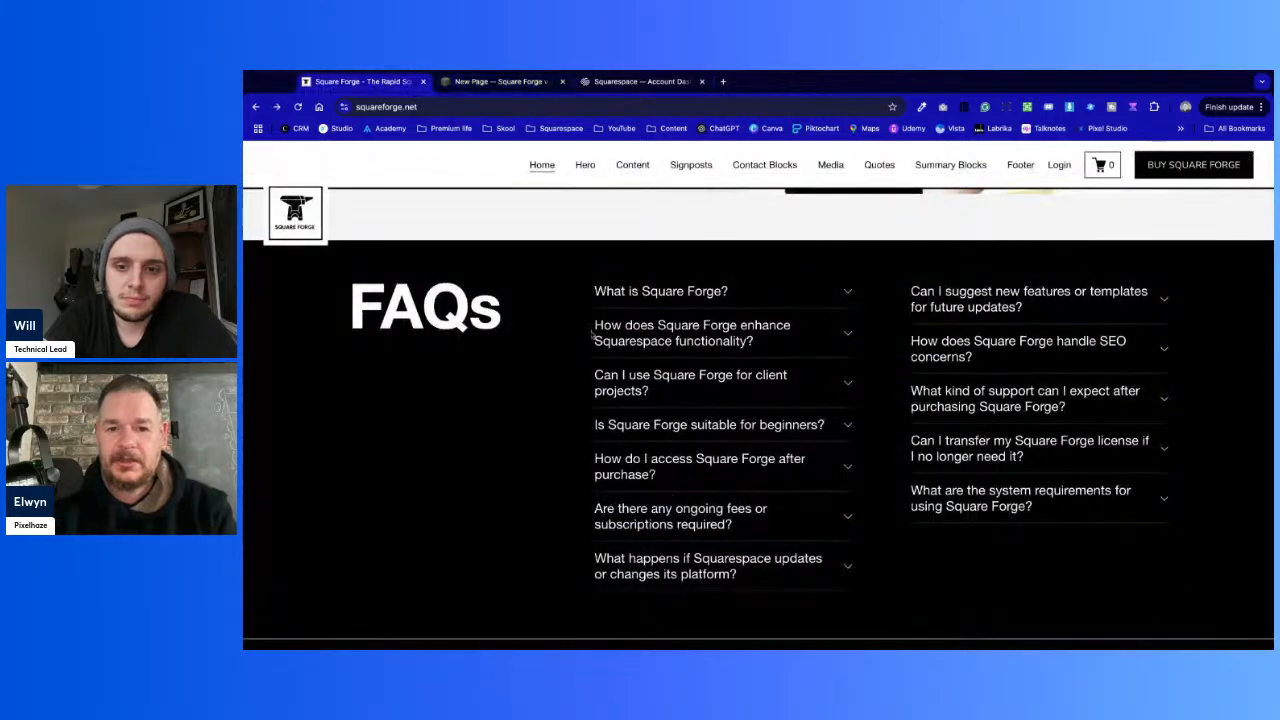
scroll(614, 351, "up", 10)
scroll(617, 353, "up", 15)
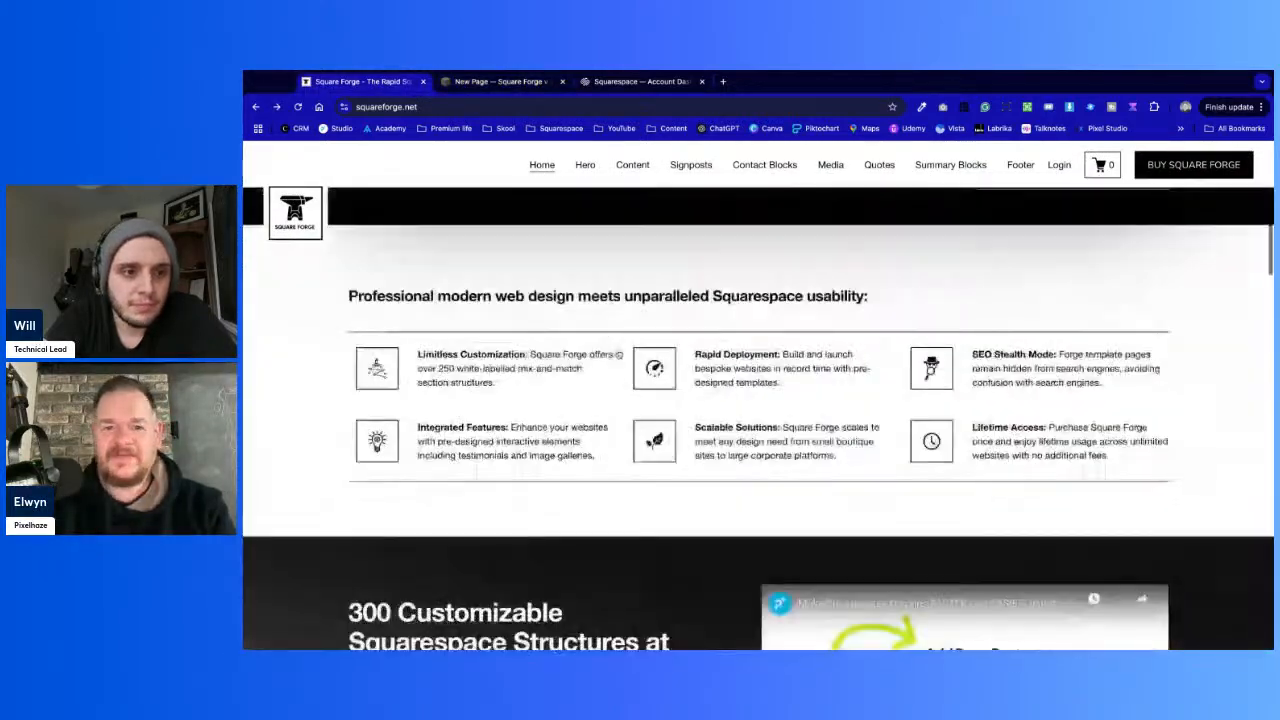
scroll(758, 420, "down", 10)
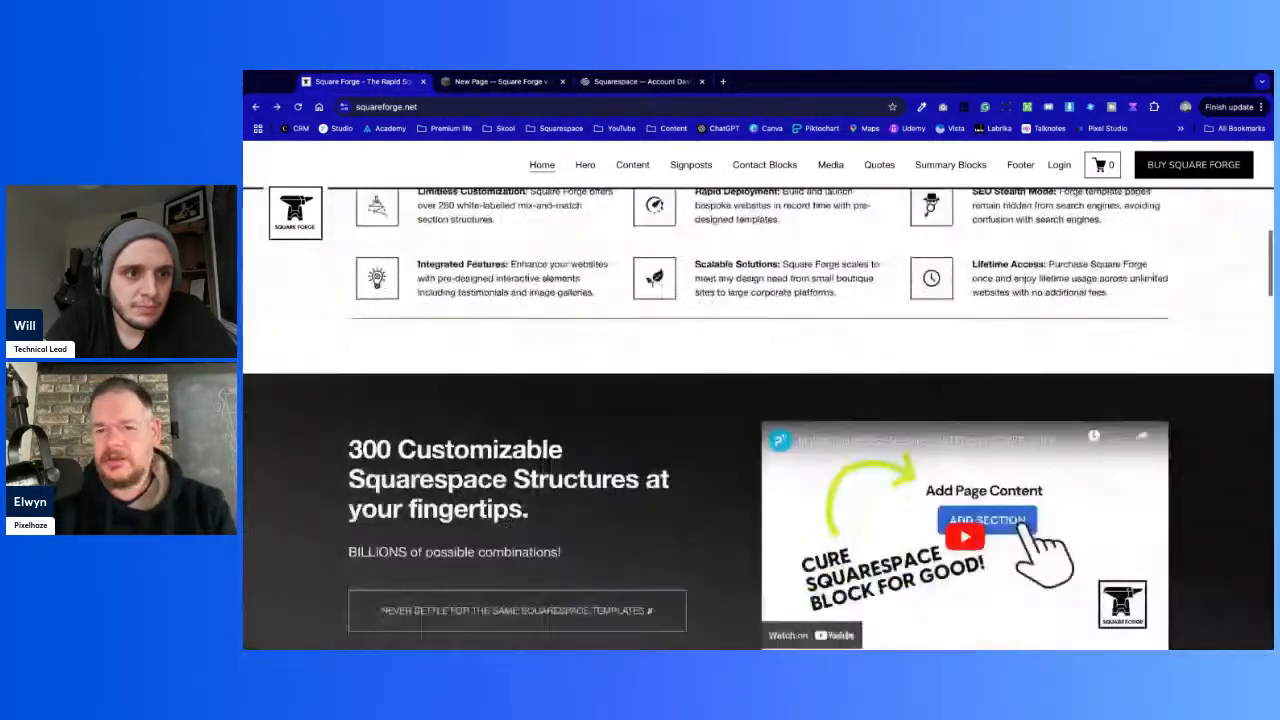
scroll(758, 420, "down", 8)
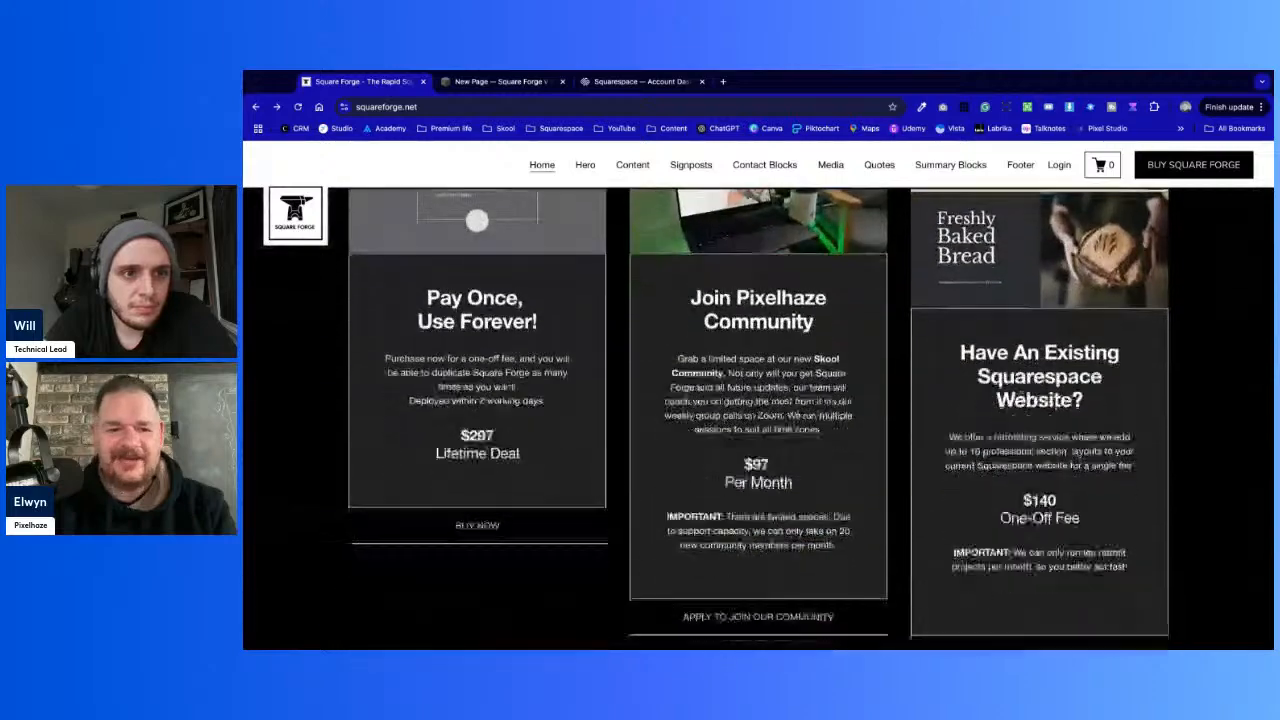
scroll(758, 420, "down", 4)
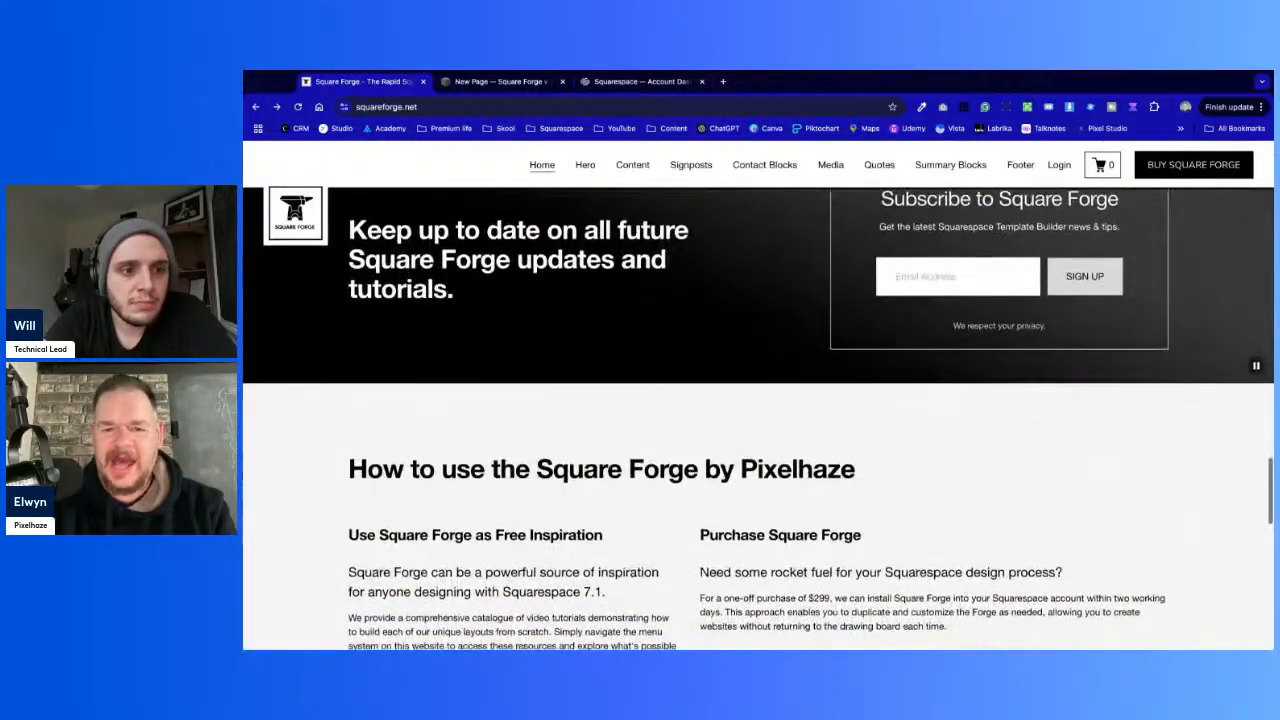
scroll(758, 420, "up", 2)
scroll(758, 420, "up", 3)
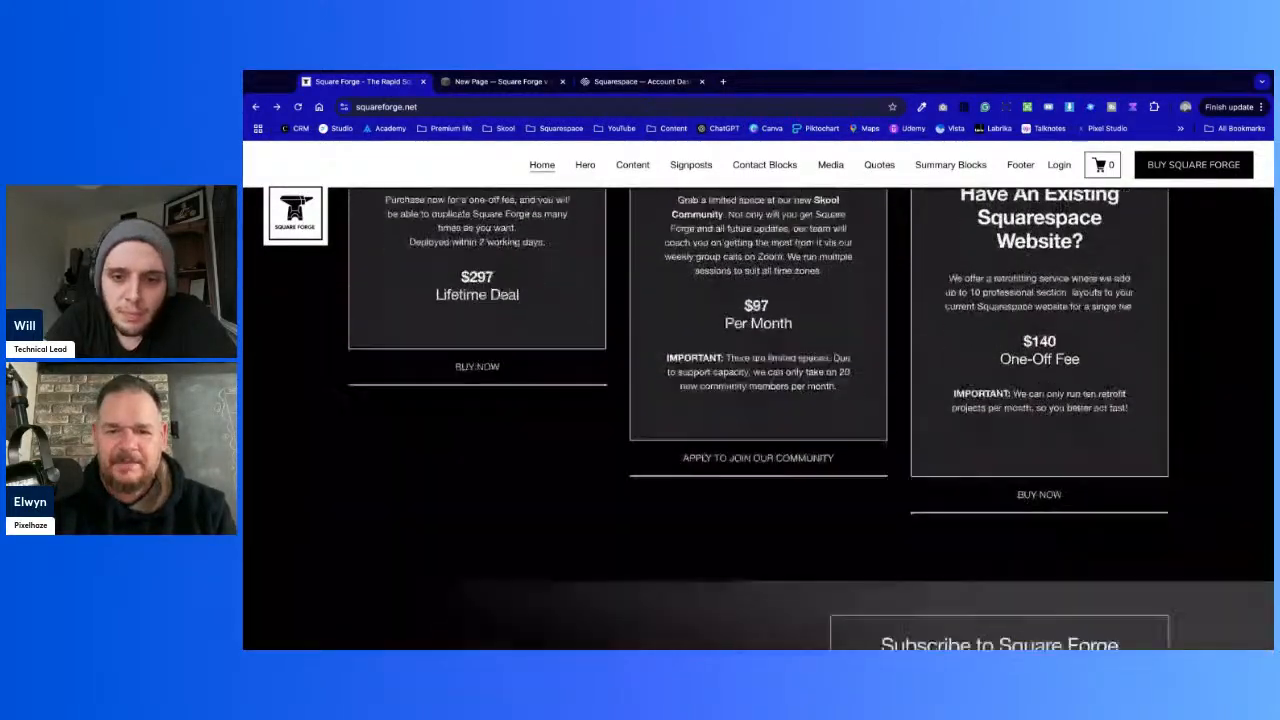
scroll(758, 420, "down", 4)
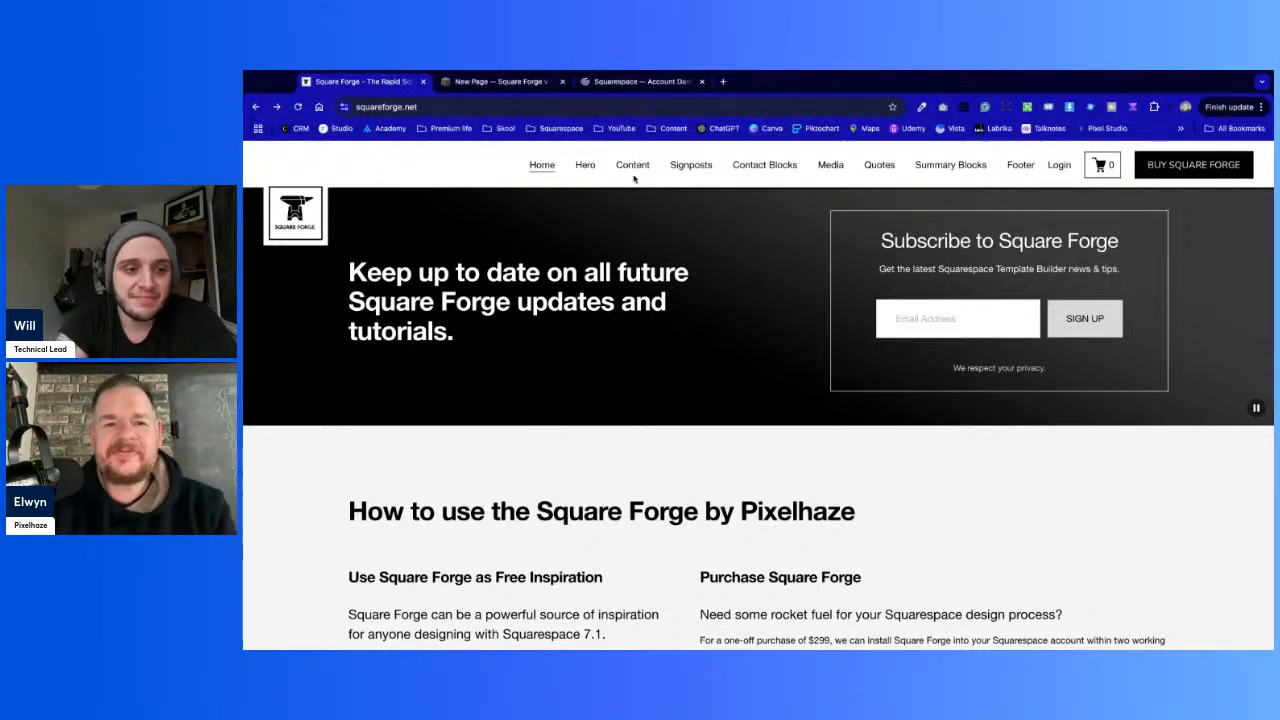
Open the Content: Classic page and examine the centred commitment text section framed by two horizontal lines
mouse_move(633, 170)
mouse_move(581, 165)
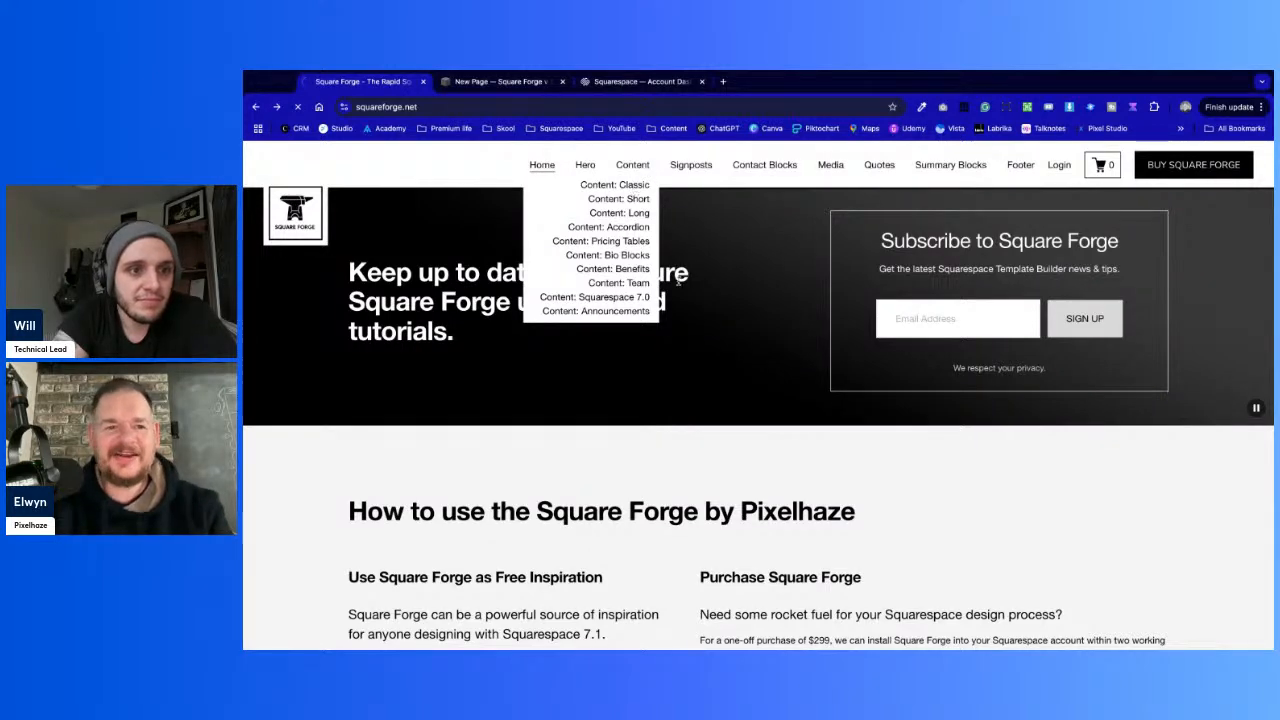
scroll(791, 466, "down", 5)
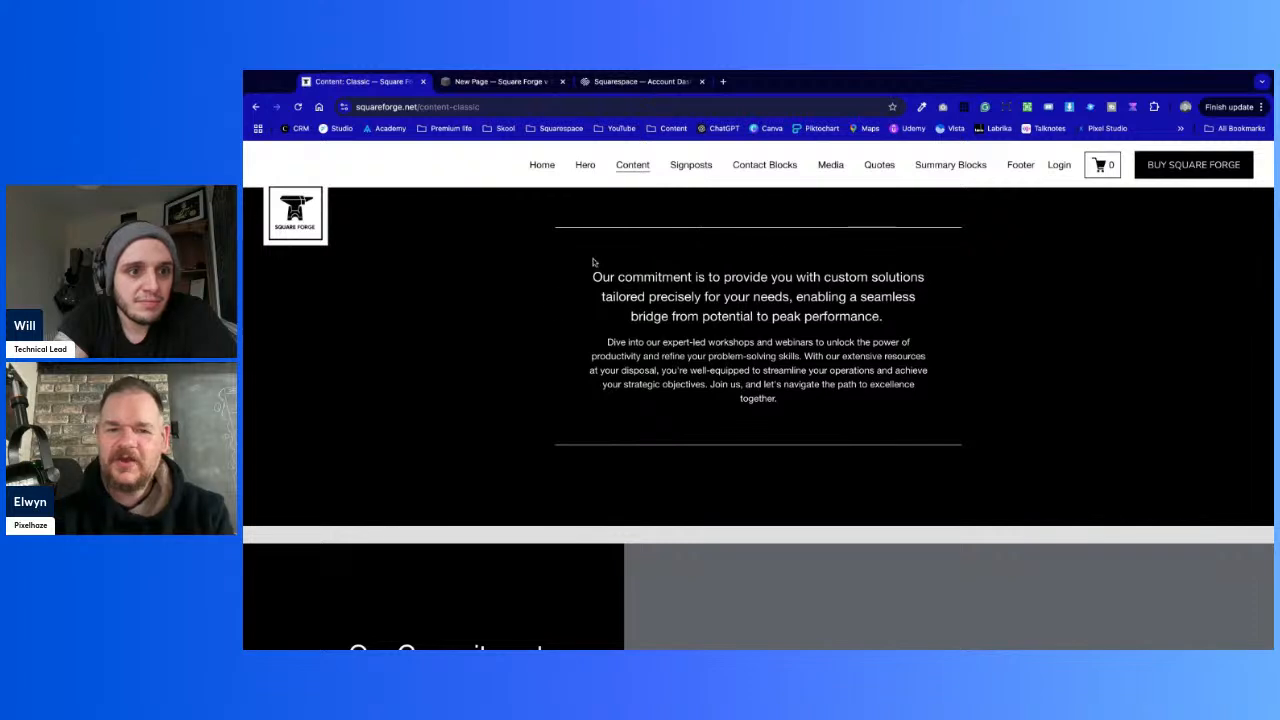
left_click_drag(580, 281, 800, 400)
left_click(986, 460)
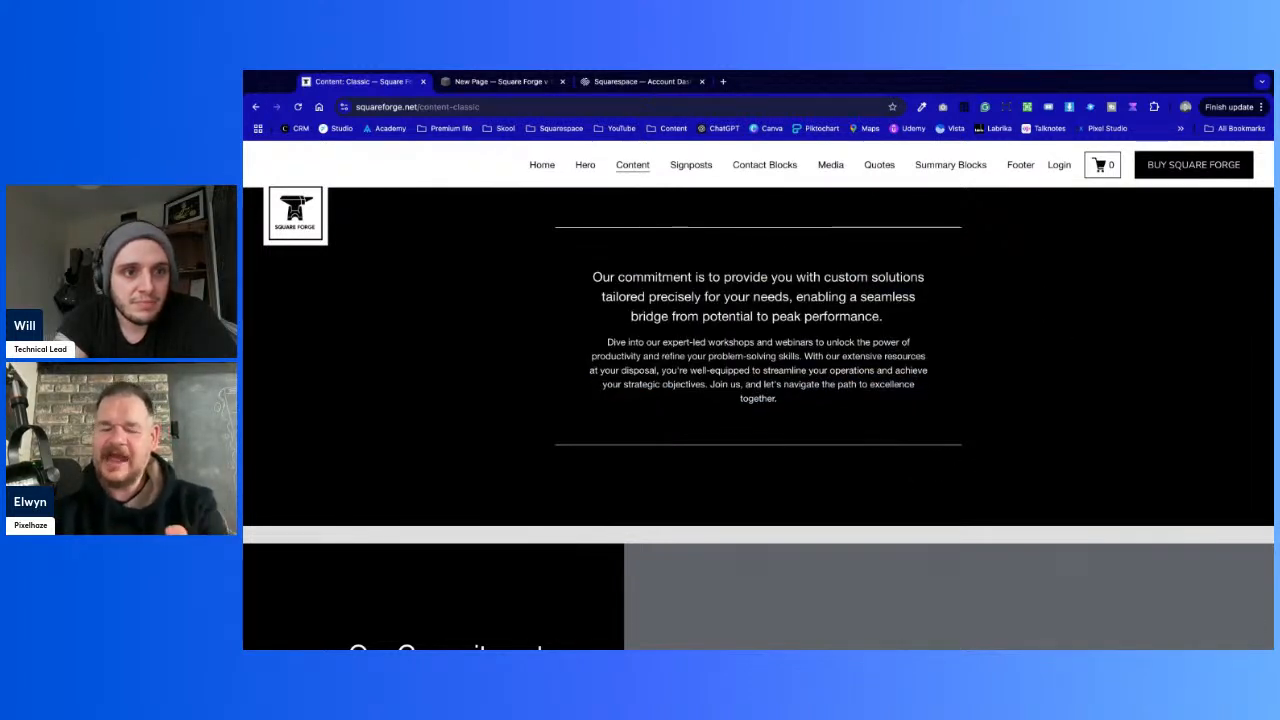
scroll(758, 400, "up", 1)
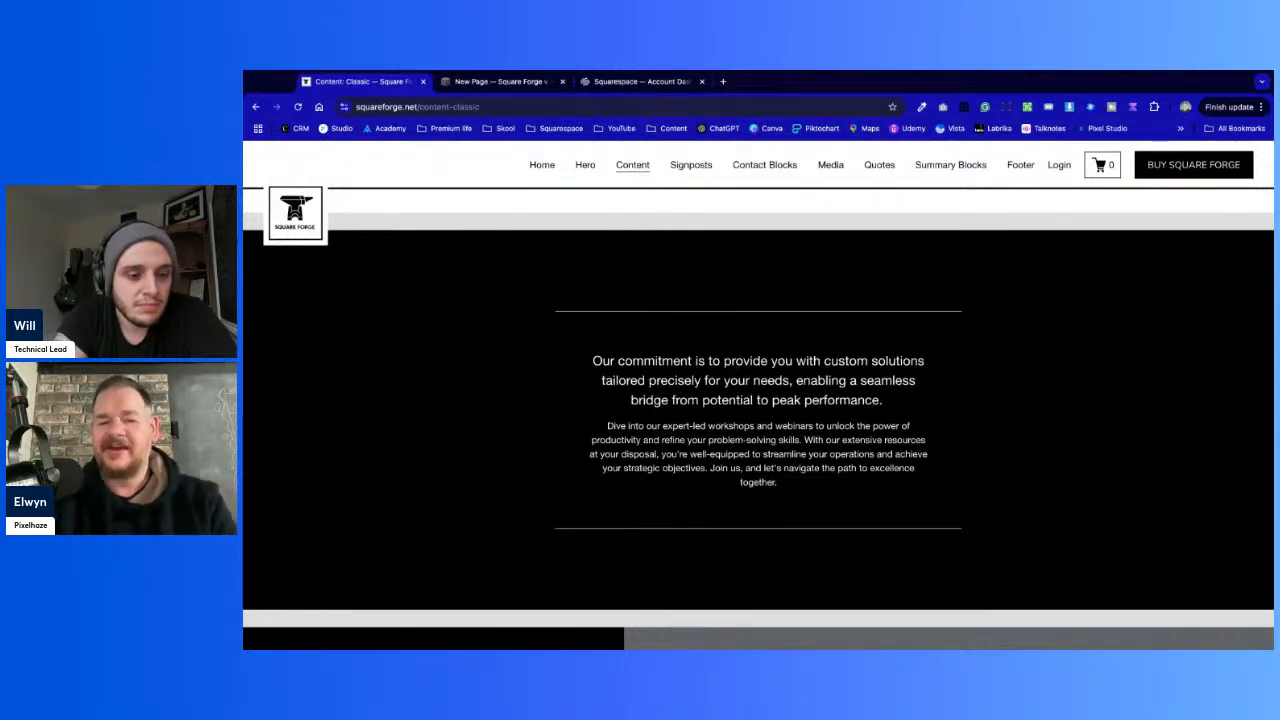
left_click_drag(586, 364, 847, 440)
left_click(586, 364)
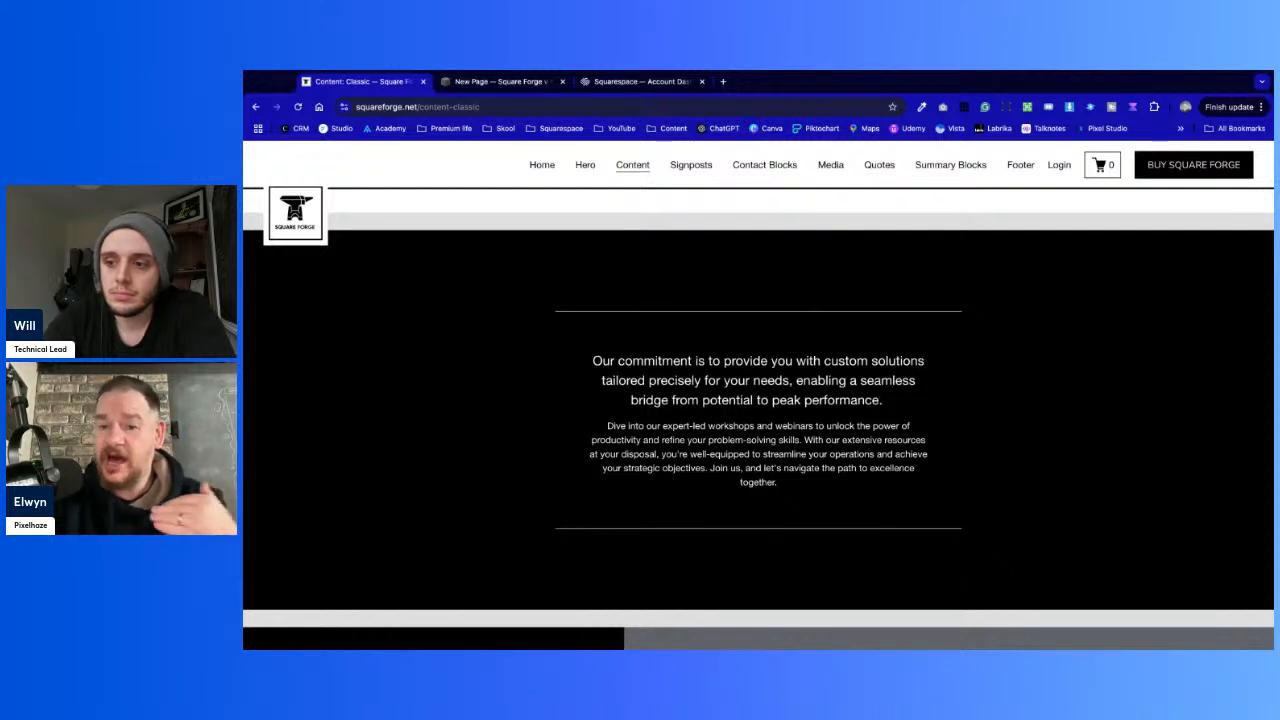
Examine the split-background Our Commitment section and the overlapping "Unlock your productivity" card with its three circle bullet points
scroll(758, 420, "down", 4)
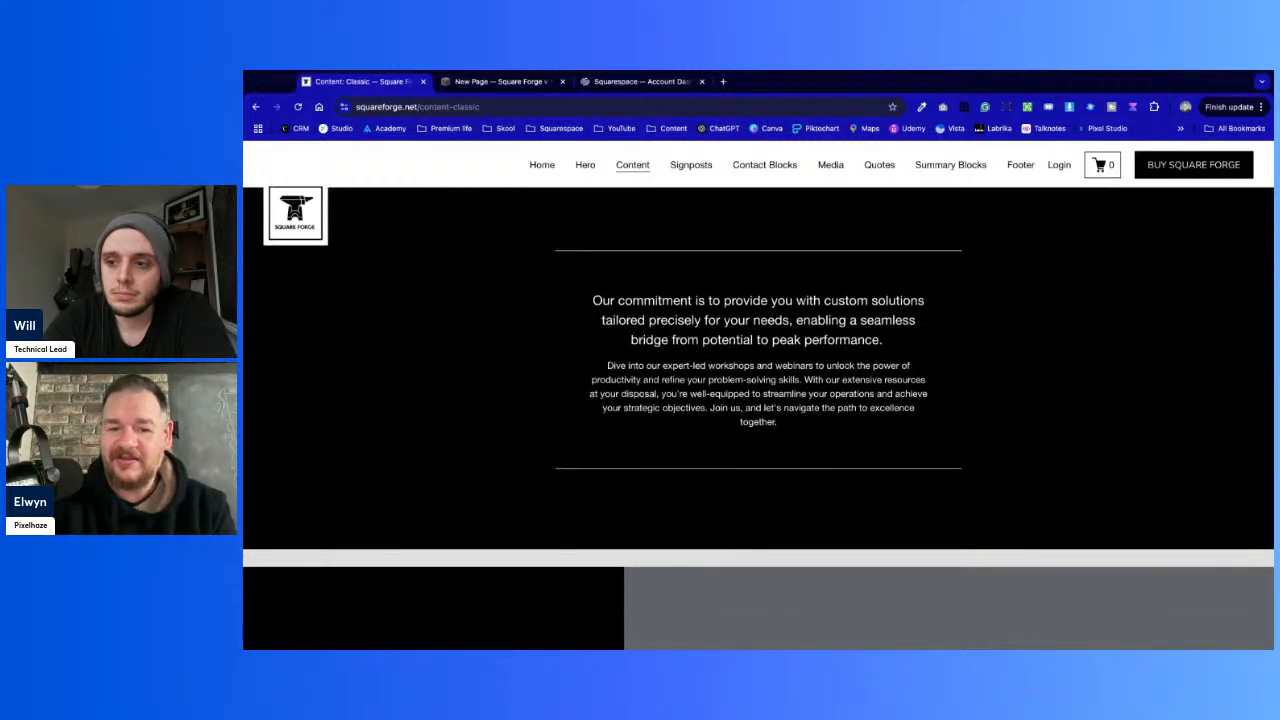
scroll(586, 286, "down", 1)
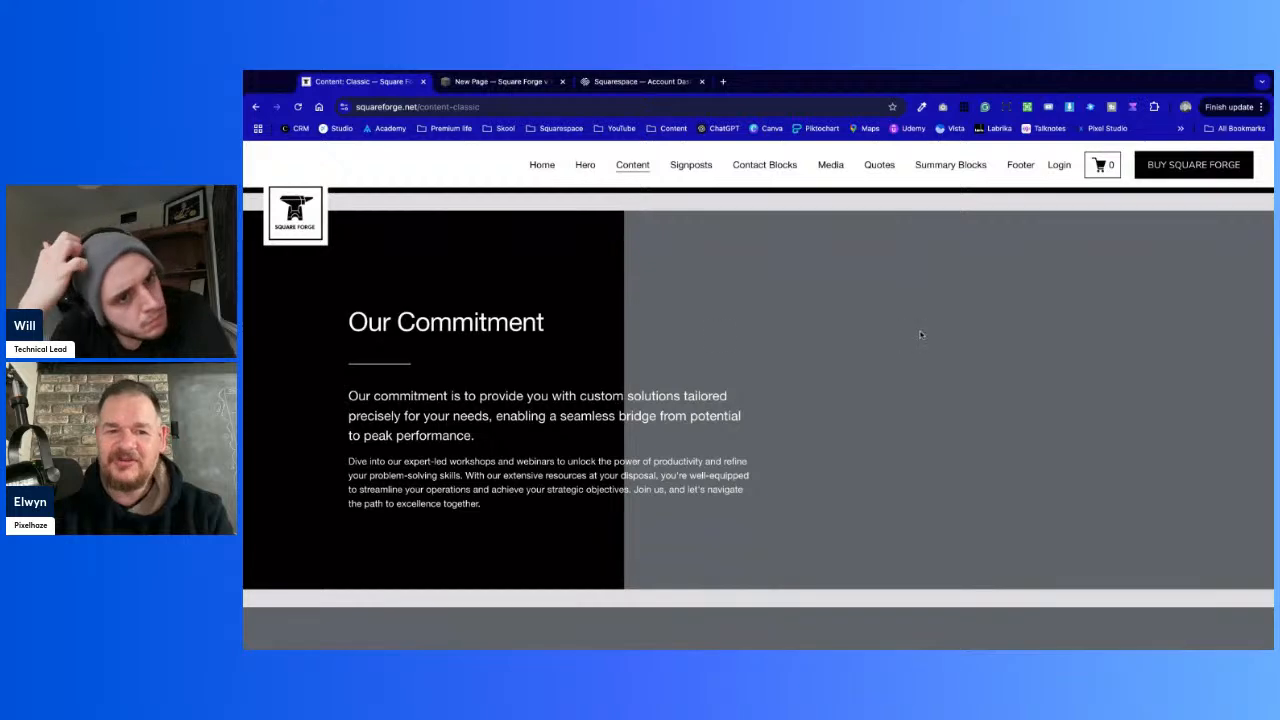
scroll(921, 334, "down", 5)
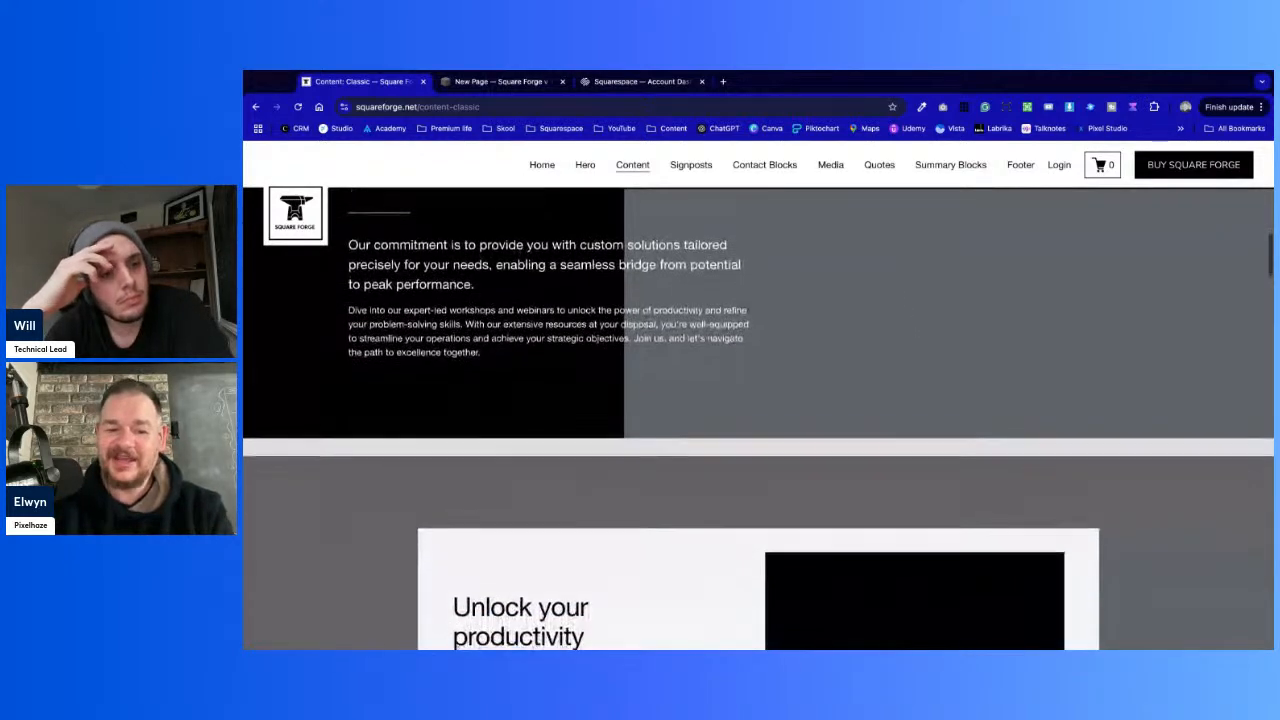
scroll(921, 334, "down", 3)
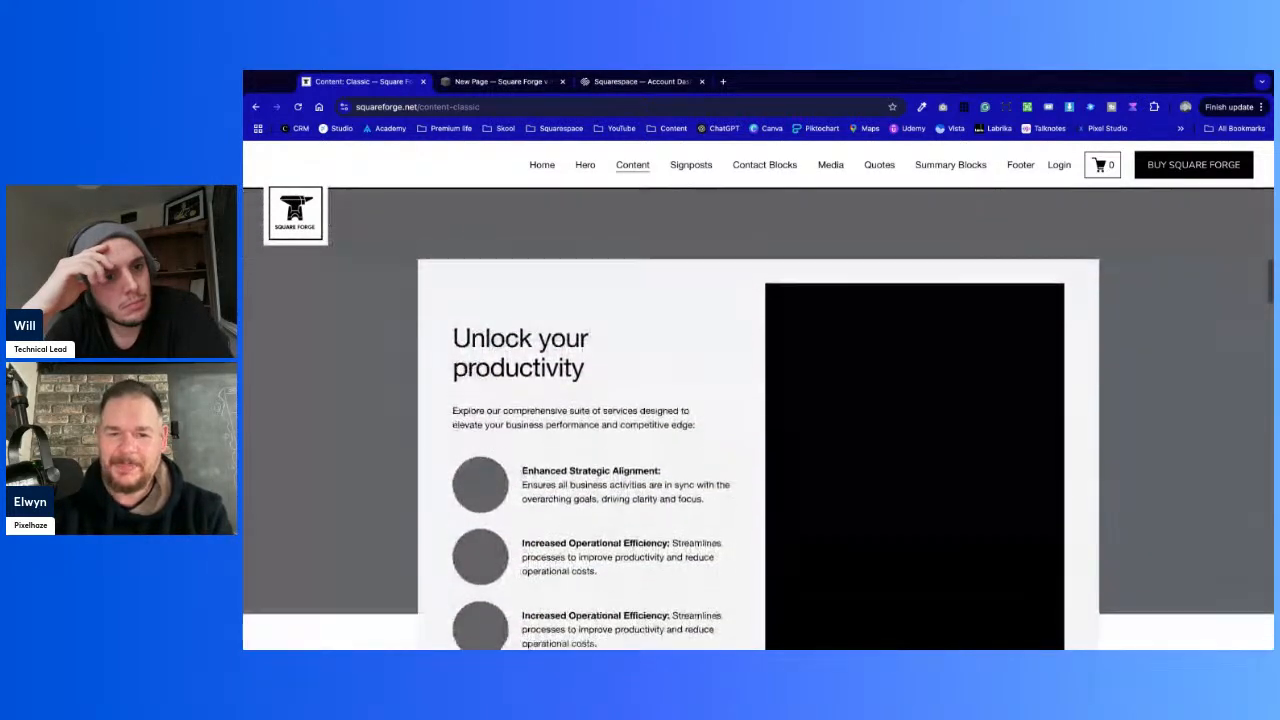
scroll(685, 312, "up", 1)
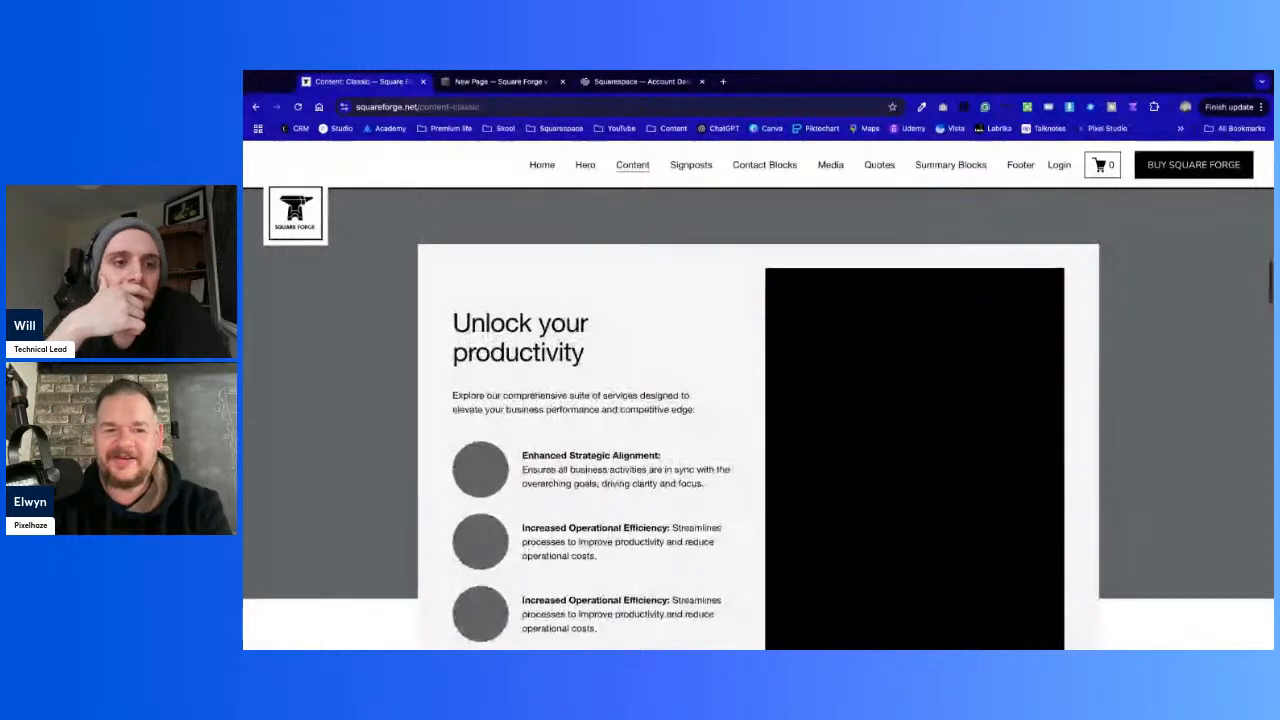
scroll(685, 312, "down", 1)
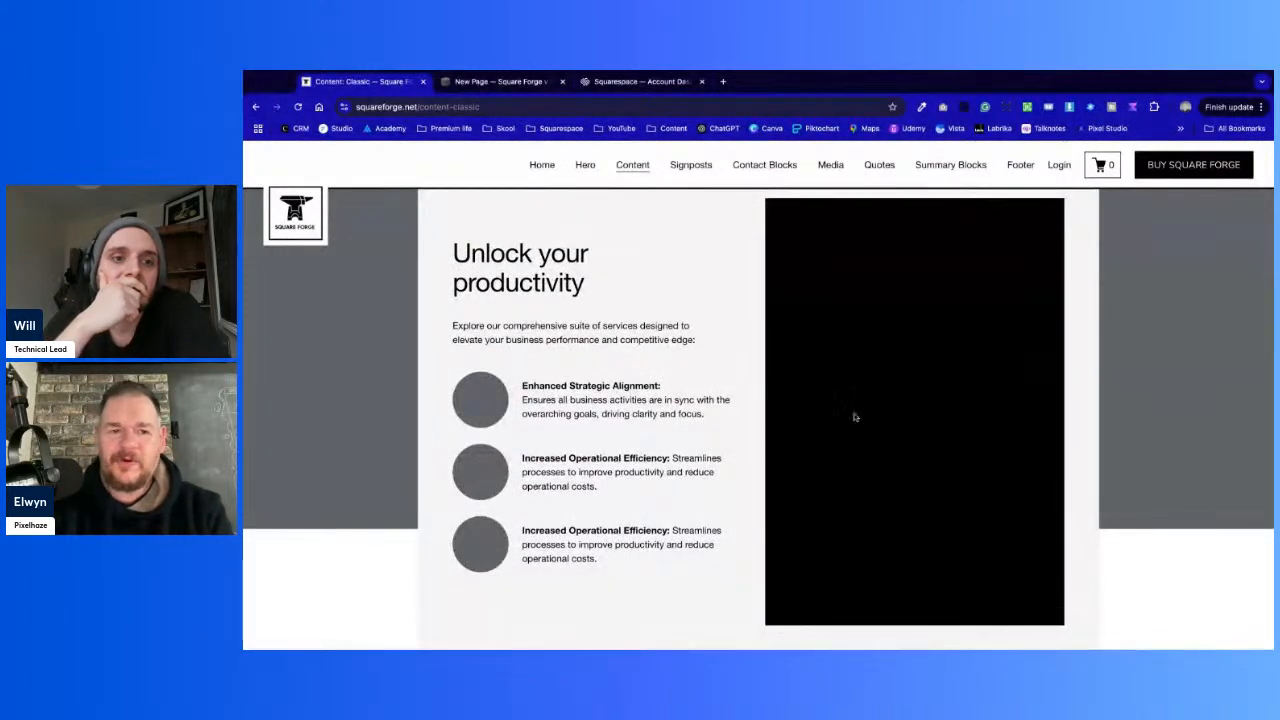
scroll(886, 600, "up", 1)
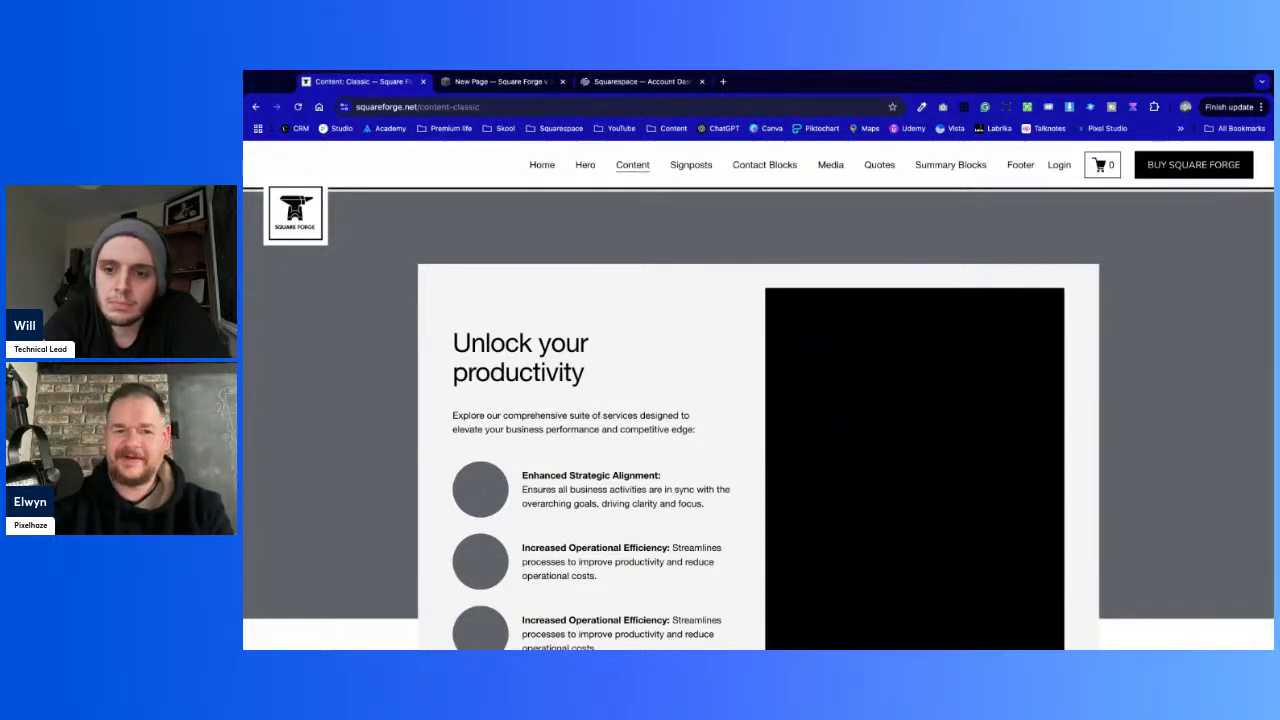
scroll(520, 478, "down", 1)
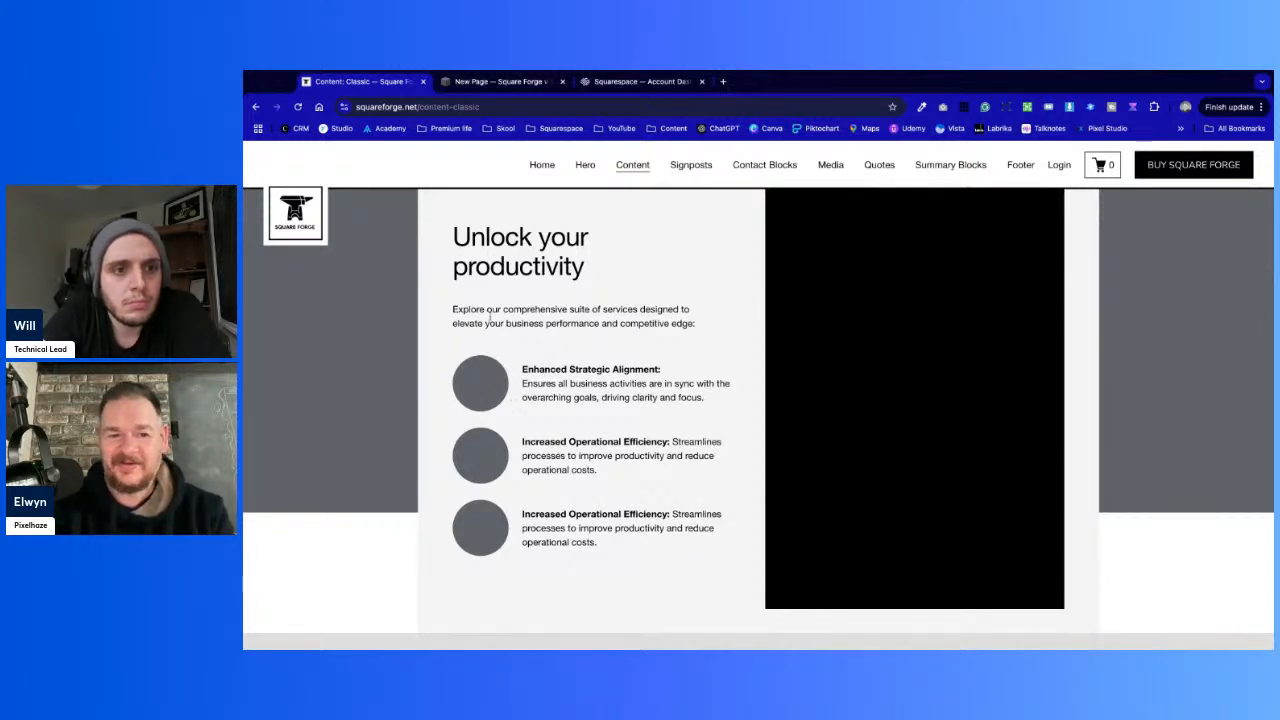
left_click_drag(483, 348, 708, 572)
left_click(708, 572)
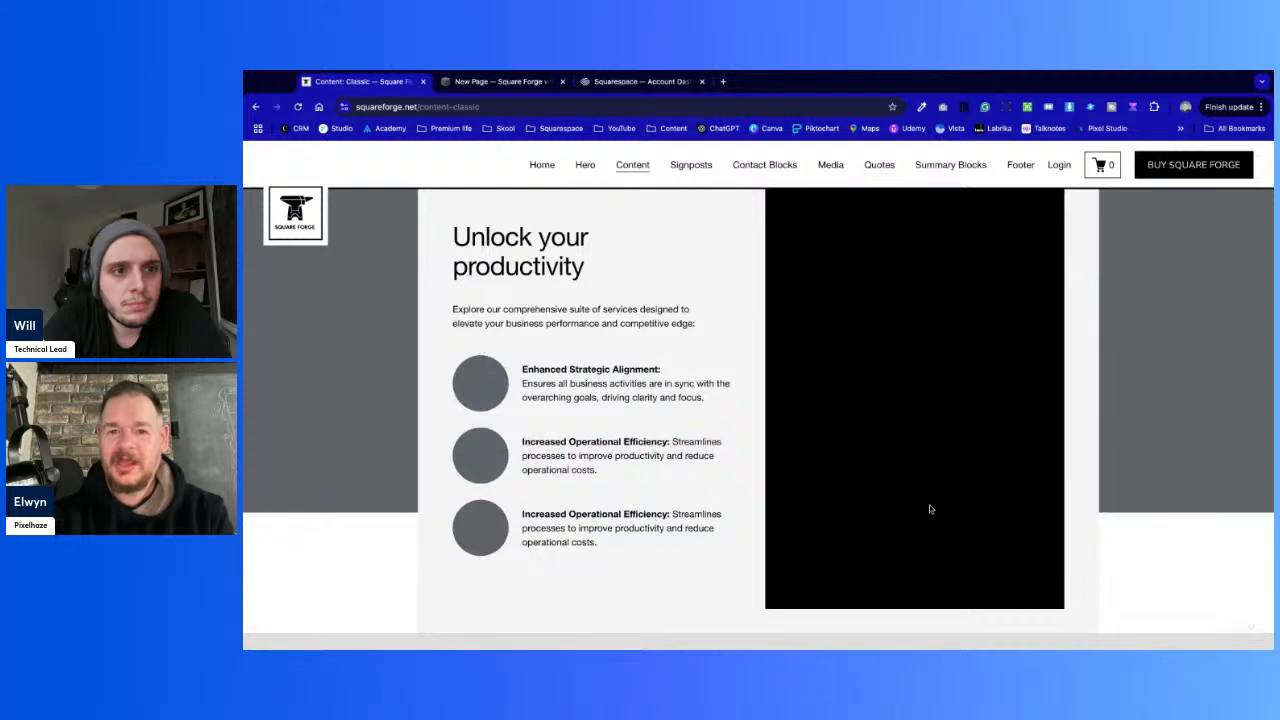
scroll(930, 510, "up", 1)
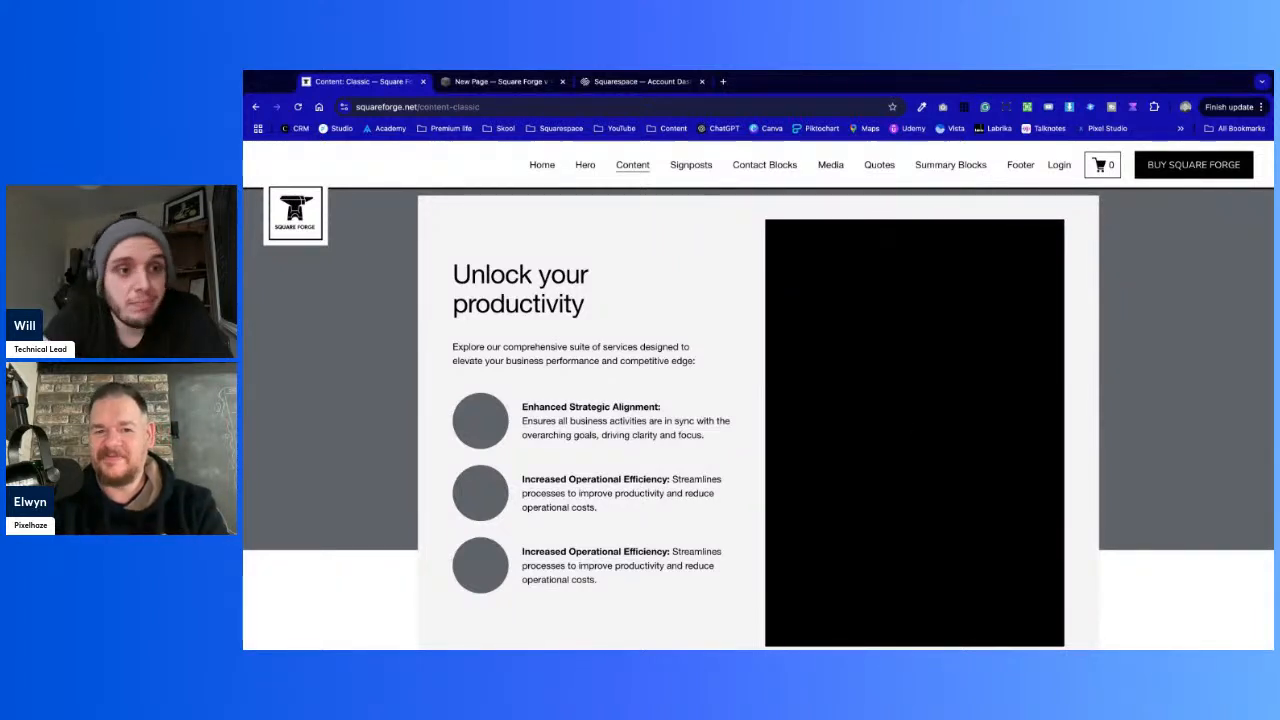
Review the two-column "Unlock your productivity" layouts and the black "unleash your business" section with three captioned image placeholders
scroll(758, 417, "down", 3)
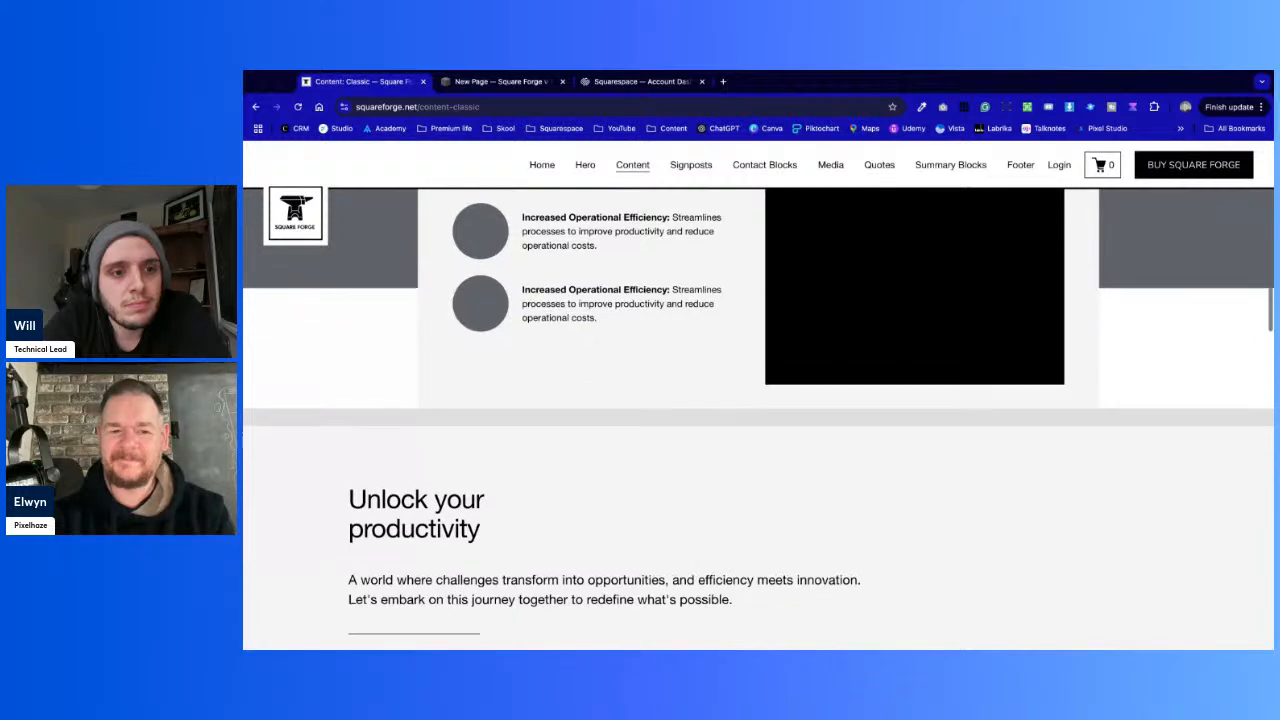
scroll(1014, 380, "down", 2)
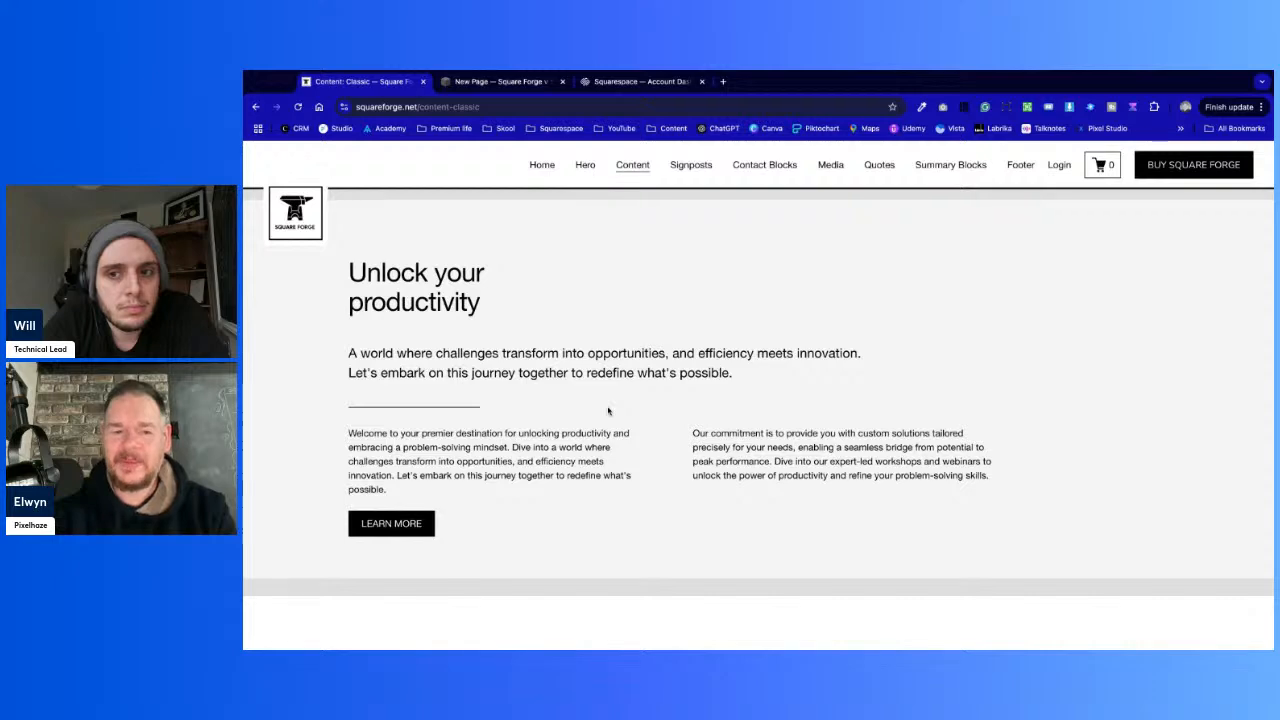
scroll(605, 408, "down", 2)
scroll(758, 420, "down", 5)
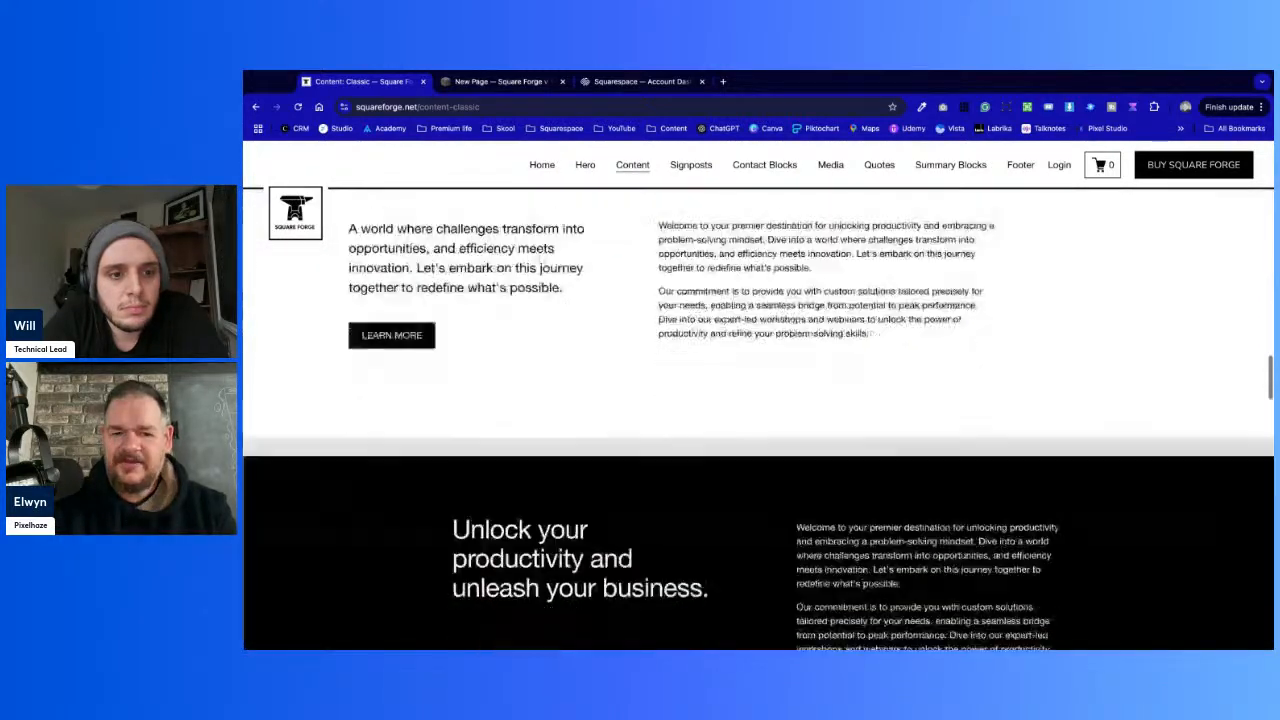
scroll(758, 420, "down", 2)
scroll(758, 420, "up", 2)
scroll(758, 420, "down", 1)
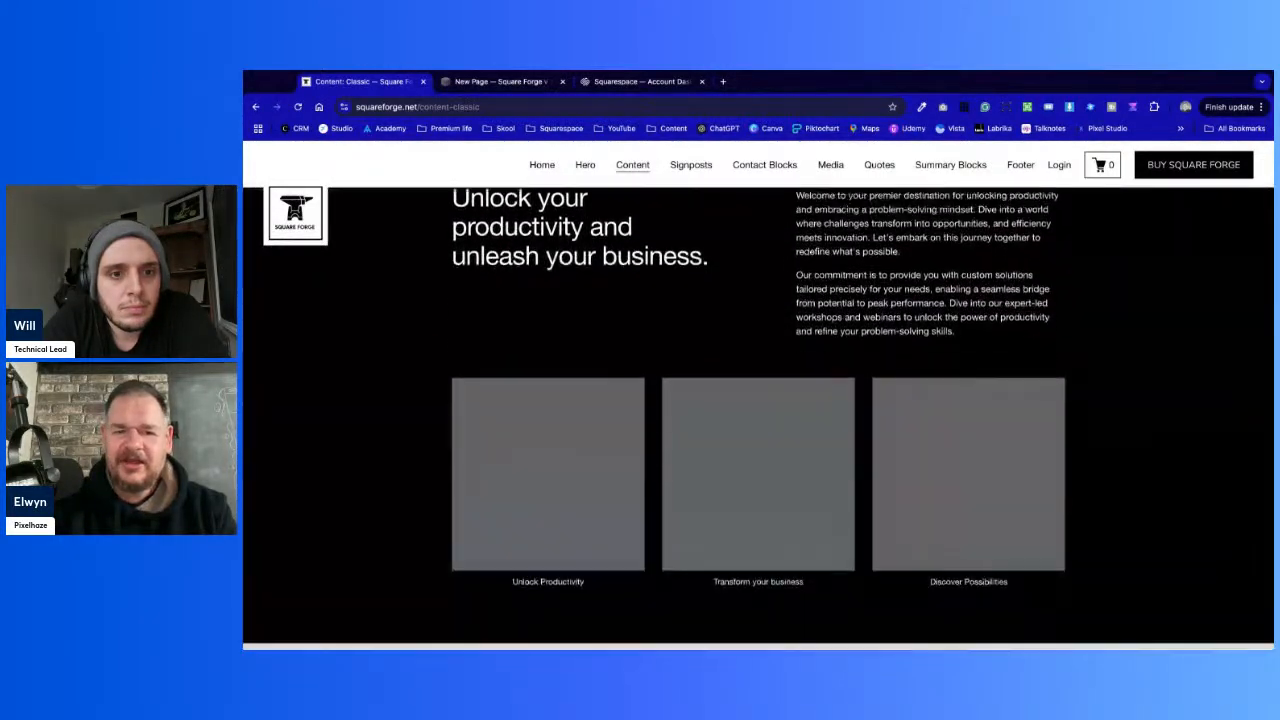
scroll(758, 420, "up", 1)
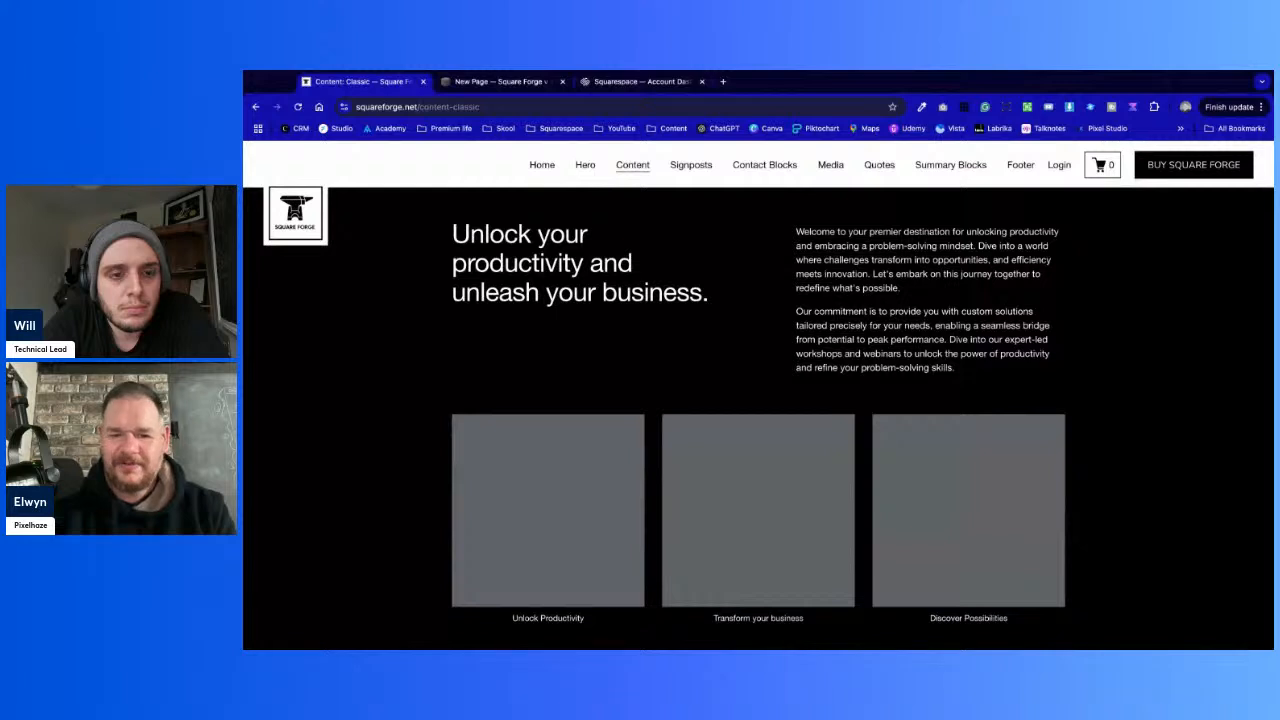
scroll(758, 420, "down", 1)
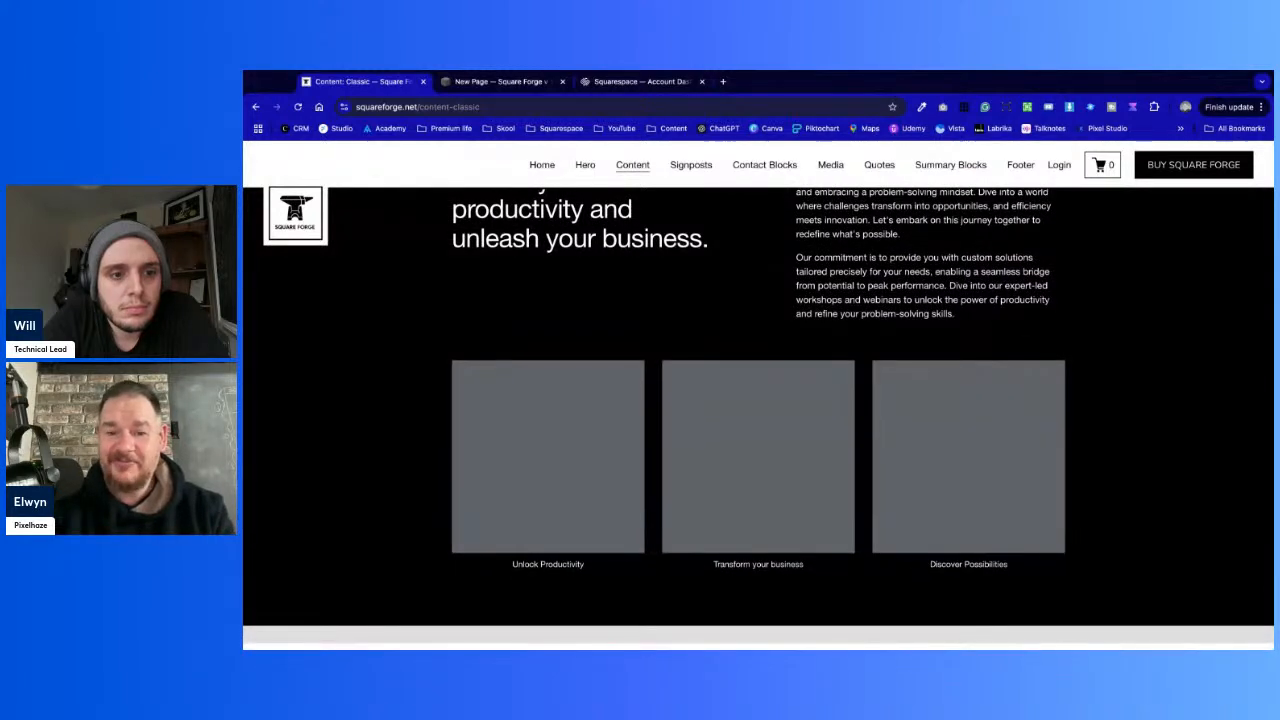
scroll(758, 420, "up", 2)
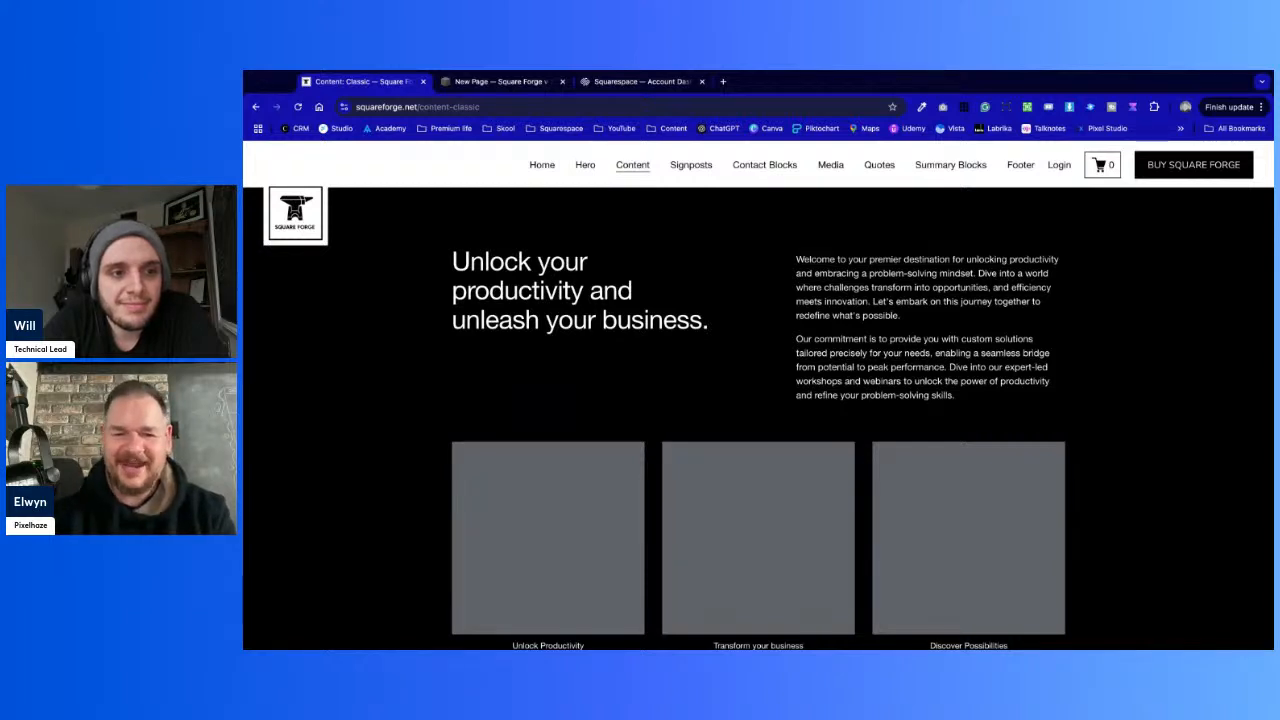
Examine the heading and the two-paragraph text block above the three image placeholders in the black "unleash your business" section
scroll(1001, 391, "down", 1)
scroll(1001, 391, "up", 1)
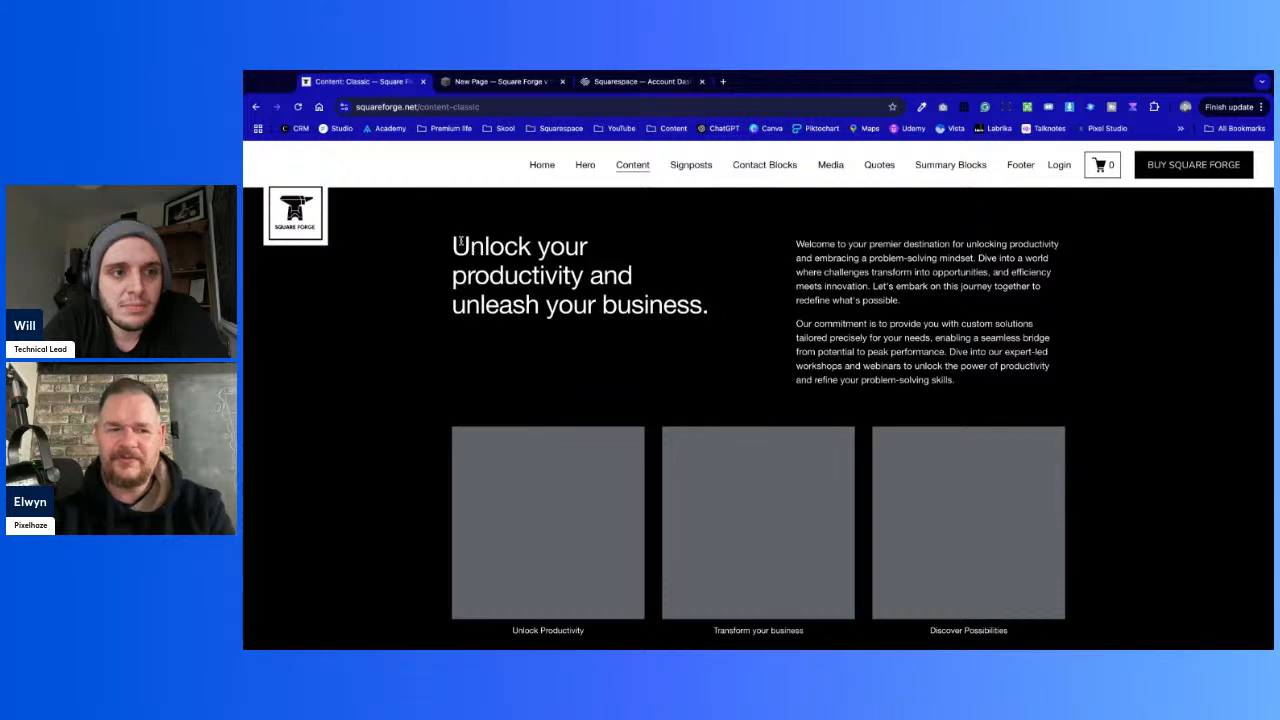
mouse_move(460, 243)
left_mouse_down()
mouse_move(633, 276)
mouse_move(709, 306)
left_mouse_up()
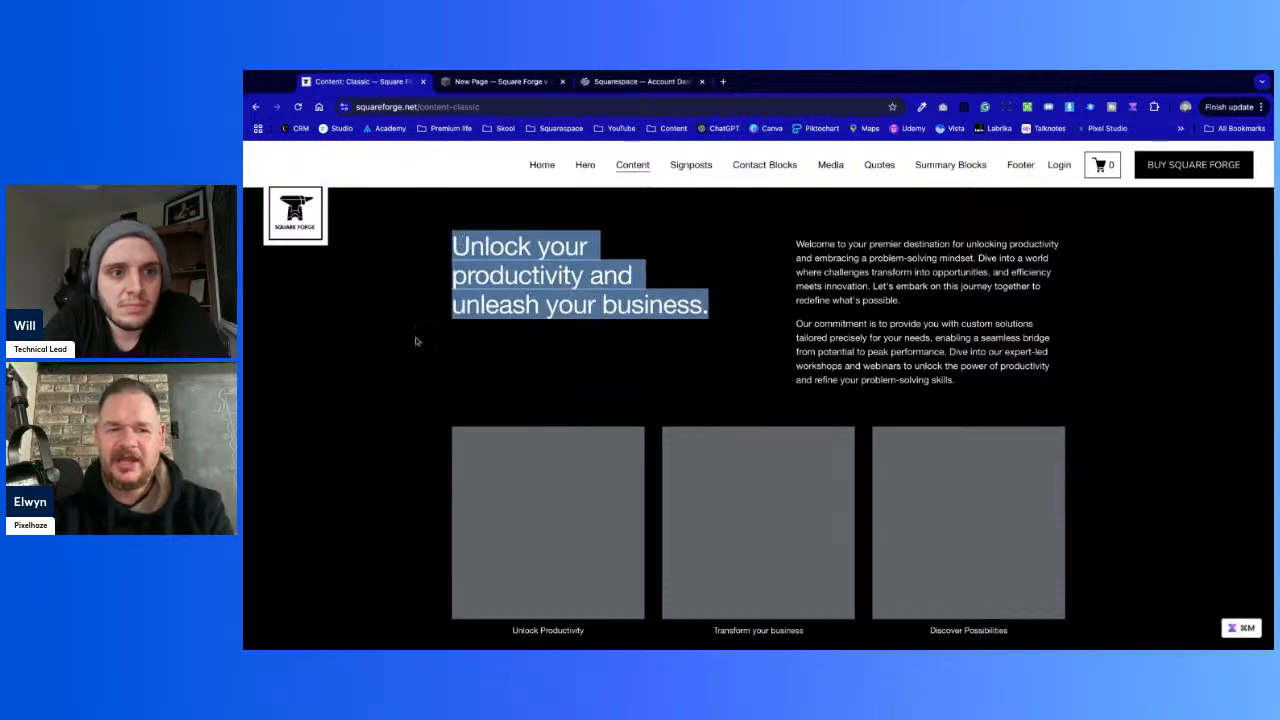
scroll(554, 488, "down", 1)
scroll(554, 489, "down", 1)
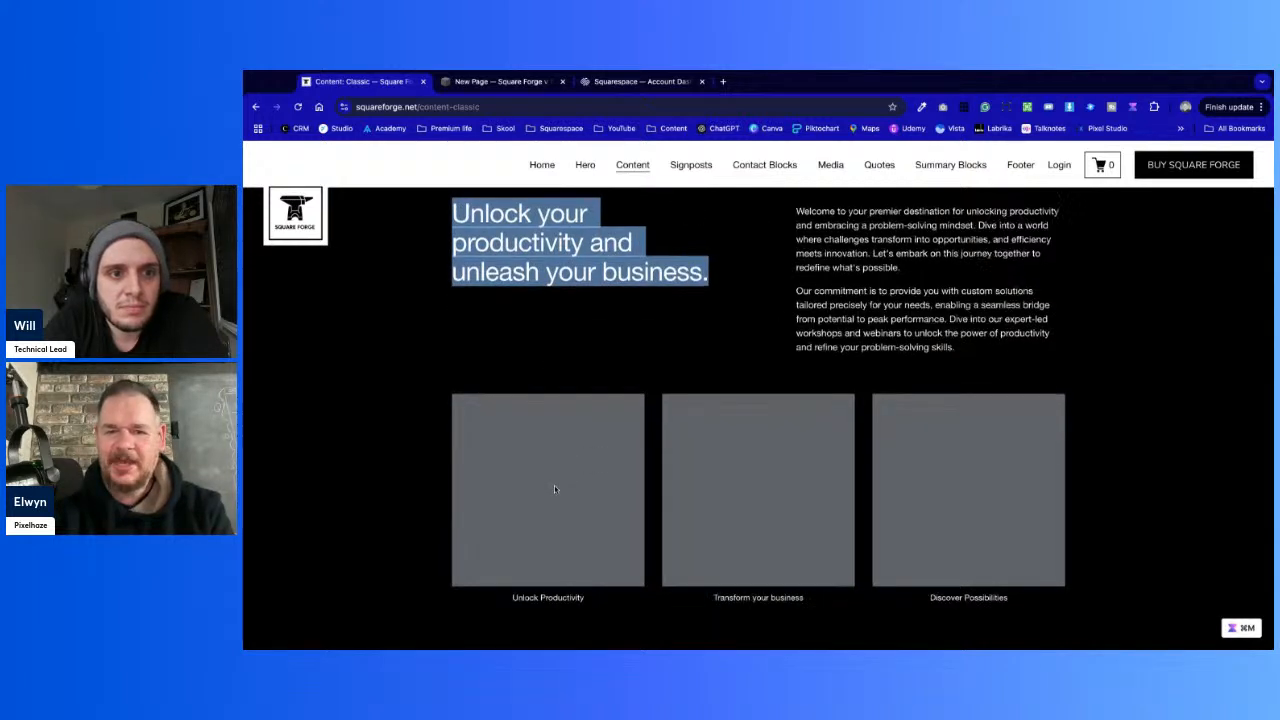
scroll(554, 489, "up", 1)
left_click(795, 226)
left_click_drag(795, 226, 955, 368)
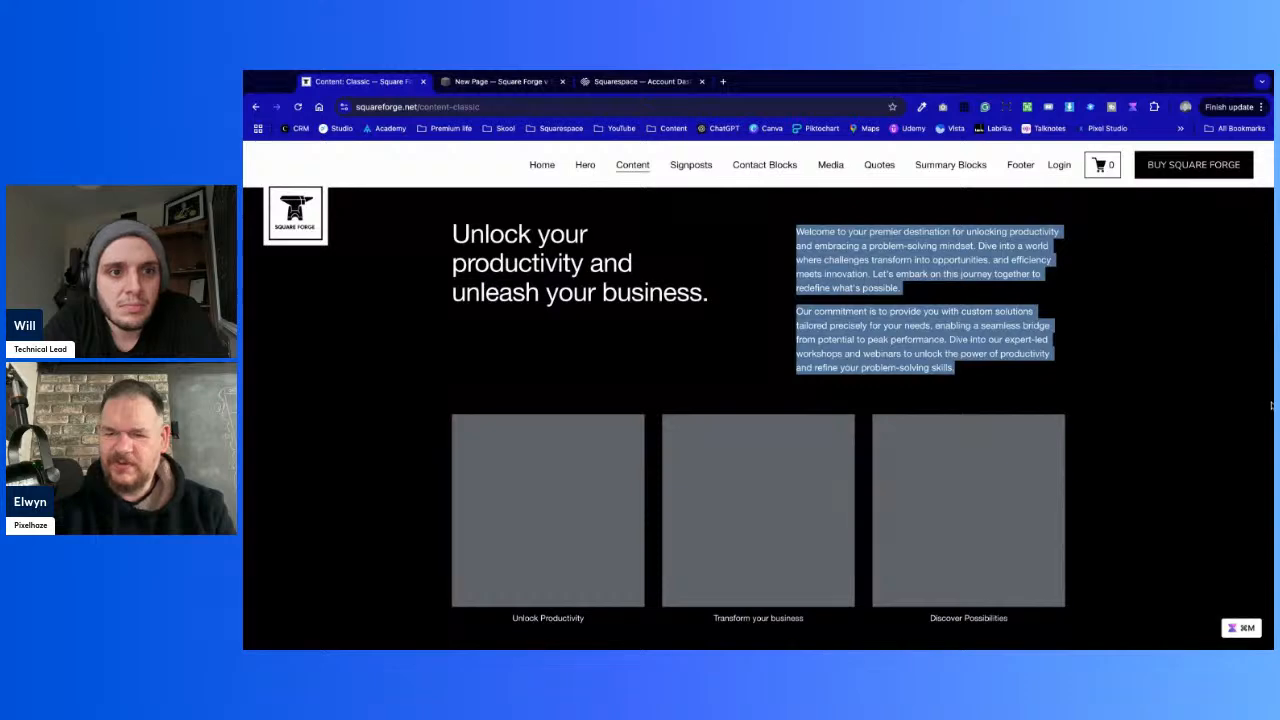
Check how the black image section and the bordered card below it reflow at mobile width, and restore the browser window to full width
left_click_drag(1272, 405, 938, 405)
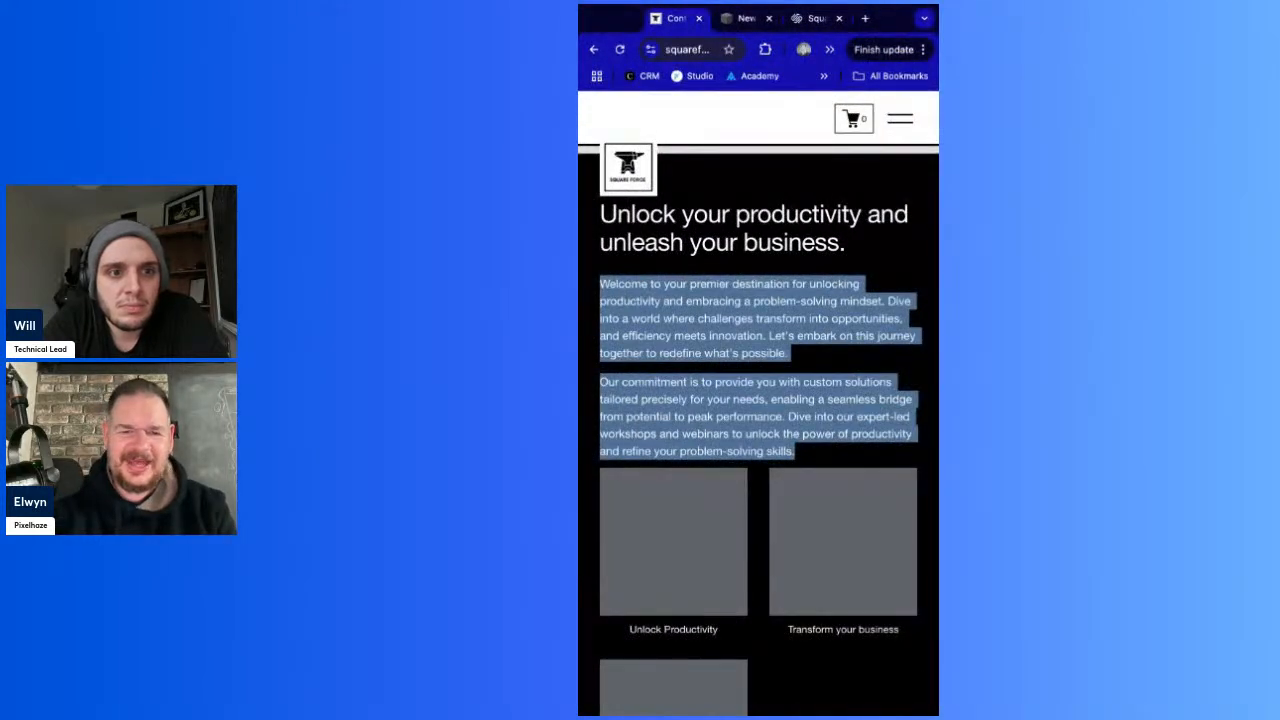
left_click(820, 400)
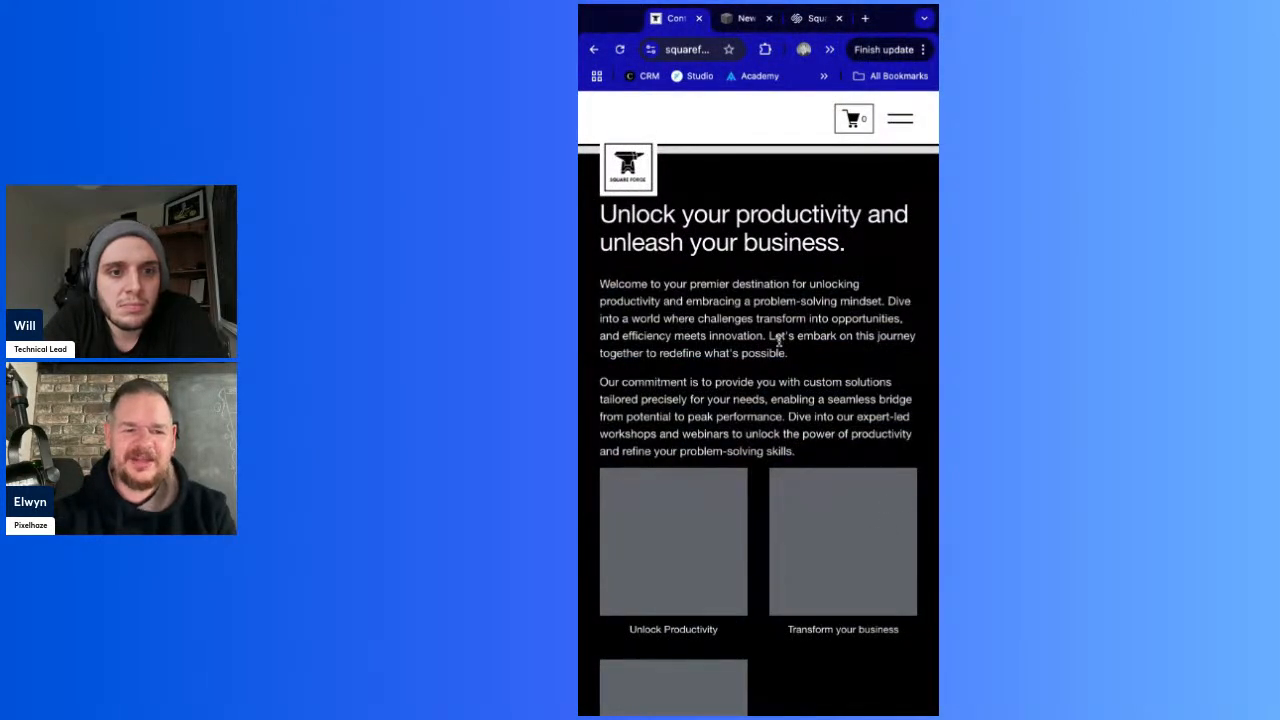
scroll(779, 341, "down", 5)
scroll(779, 341, "down", 10)
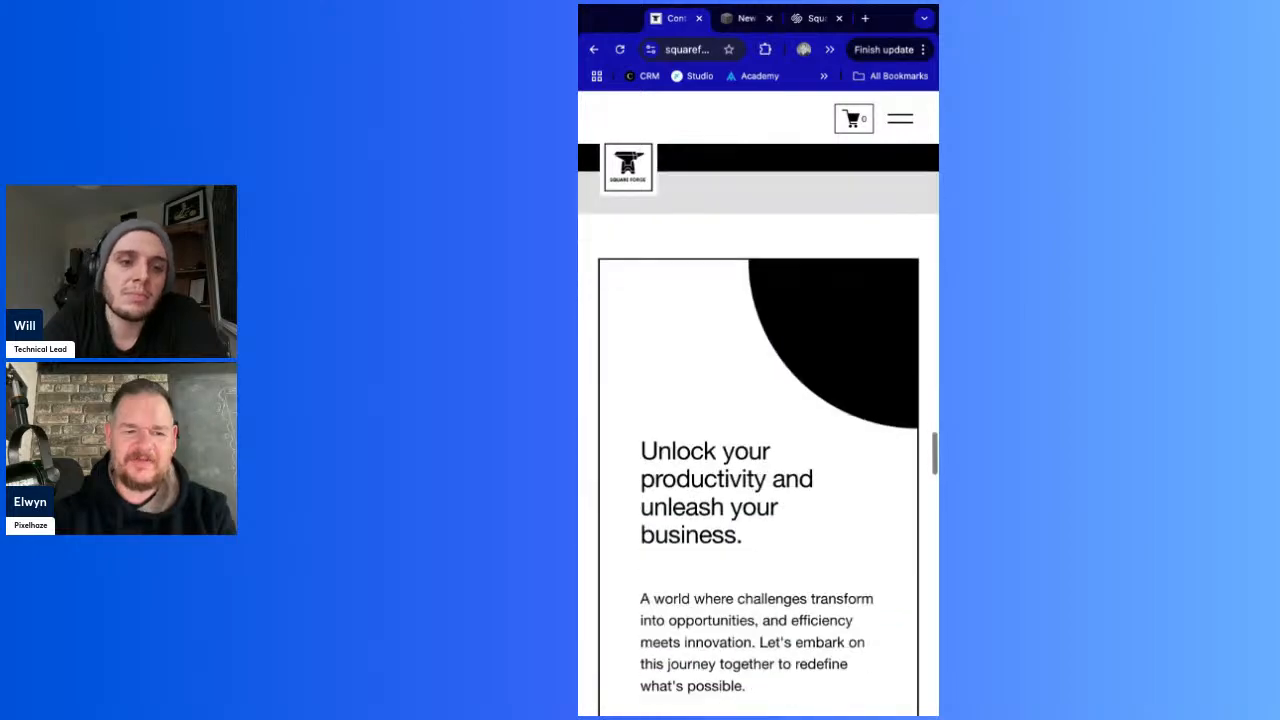
scroll(779, 341, "up", 10)
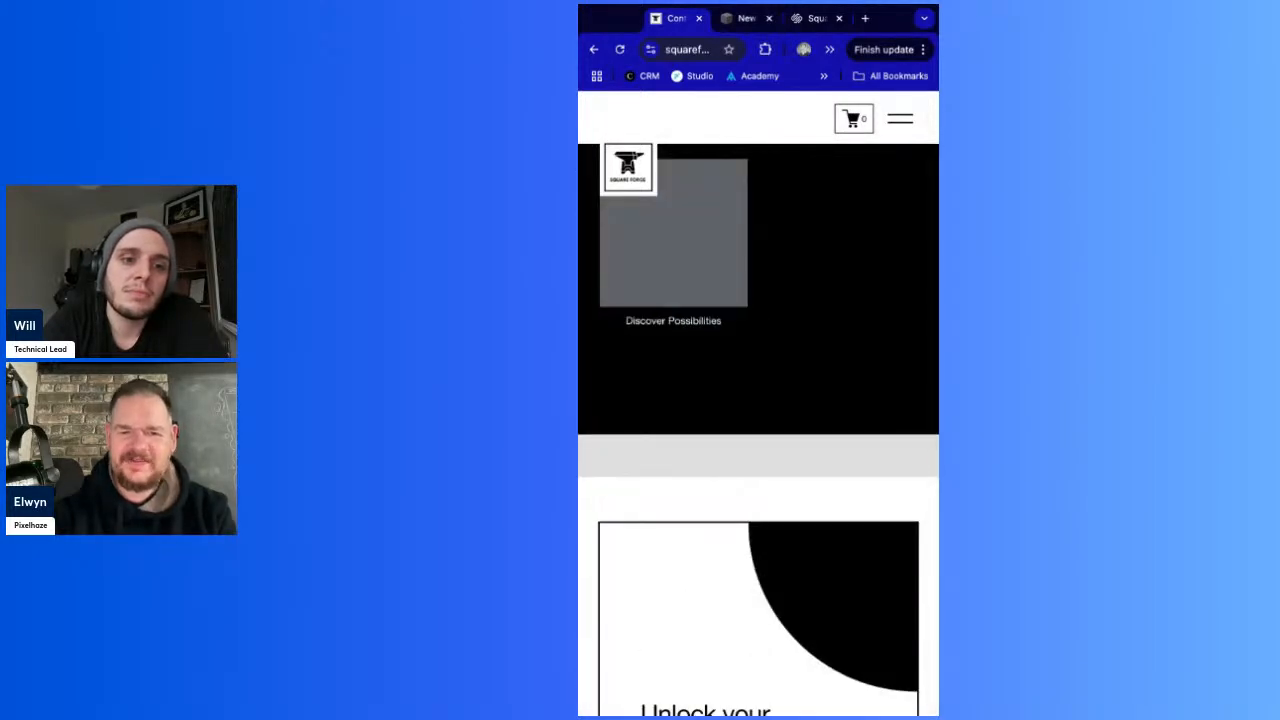
left_click_drag(938, 385, 1273, 408)
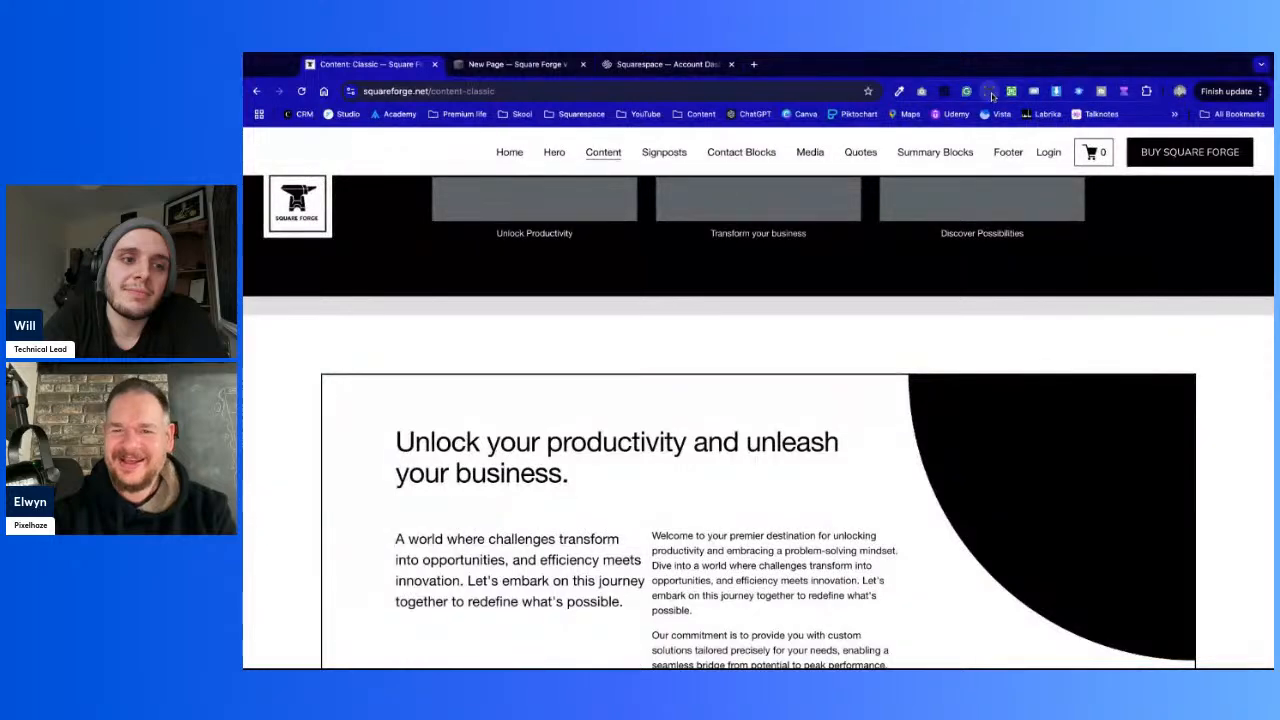
double_click(990, 64)
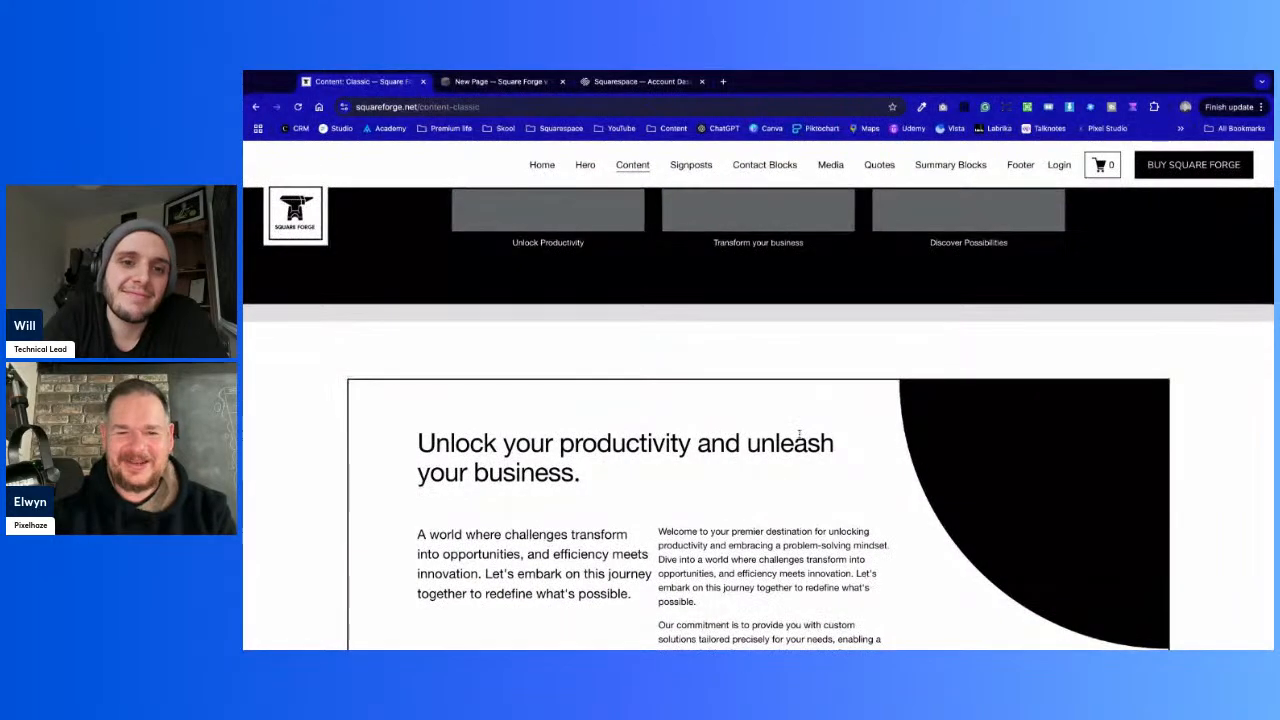
Look back over the overlapping card, split-background and centred text sections earlier on the Content: Classic page
scroll(799, 436, "up", 15)
scroll(799, 436, "up", 3)
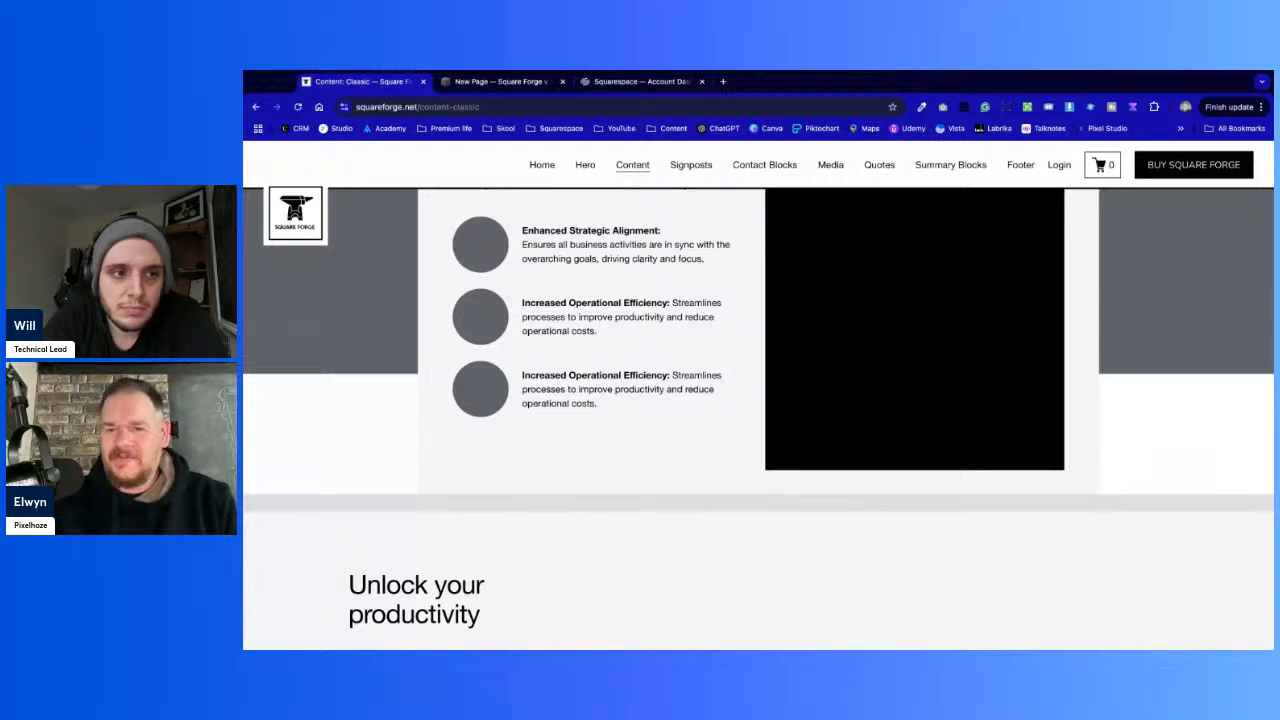
scroll(758, 418, "down", 10)
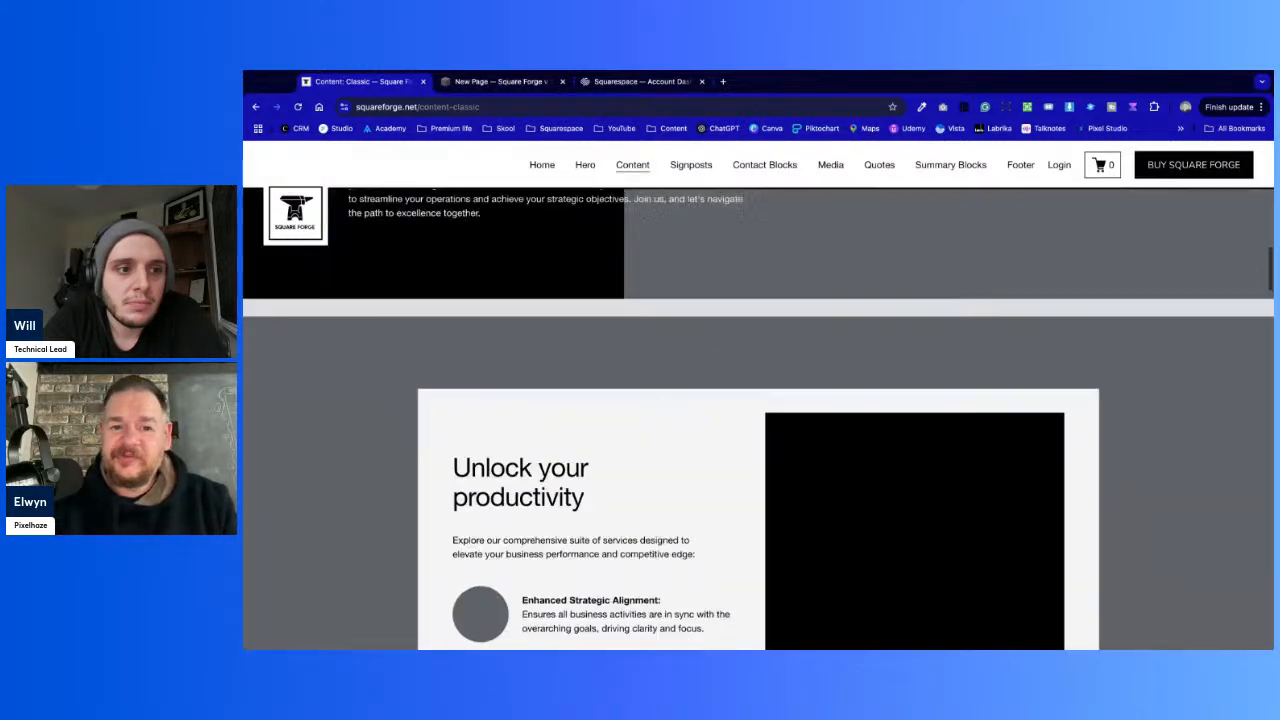
scroll(758, 418, "up", 3)
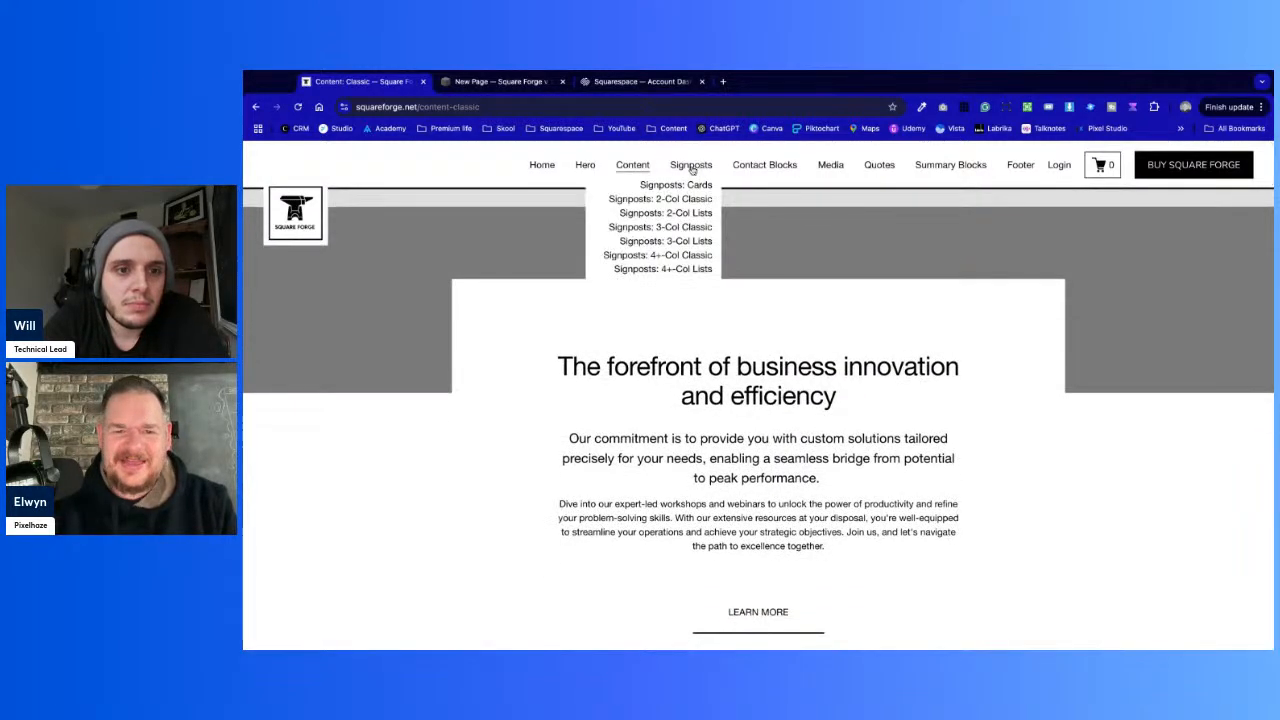
Open the Signposts: Cards page and examine the first six-card grid, including the Operational Efficiency and Strategic Planning card text
left_click(684, 189)
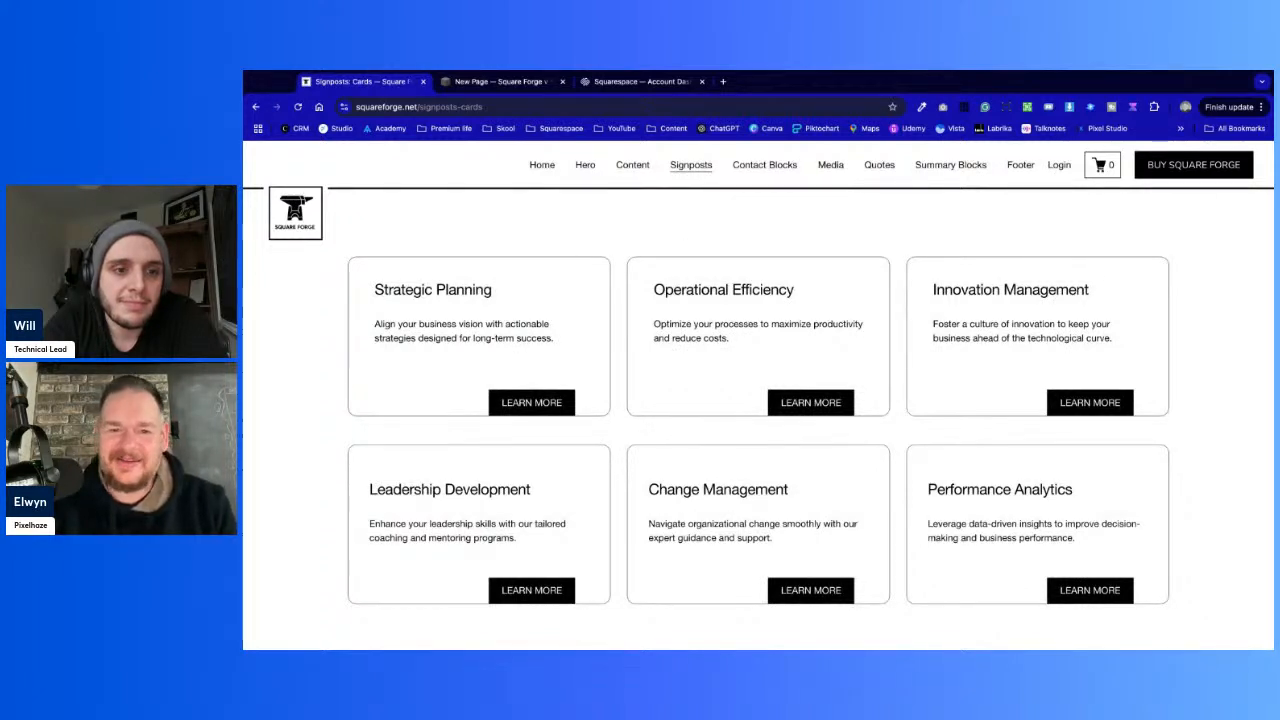
scroll(803, 378, "down", 2)
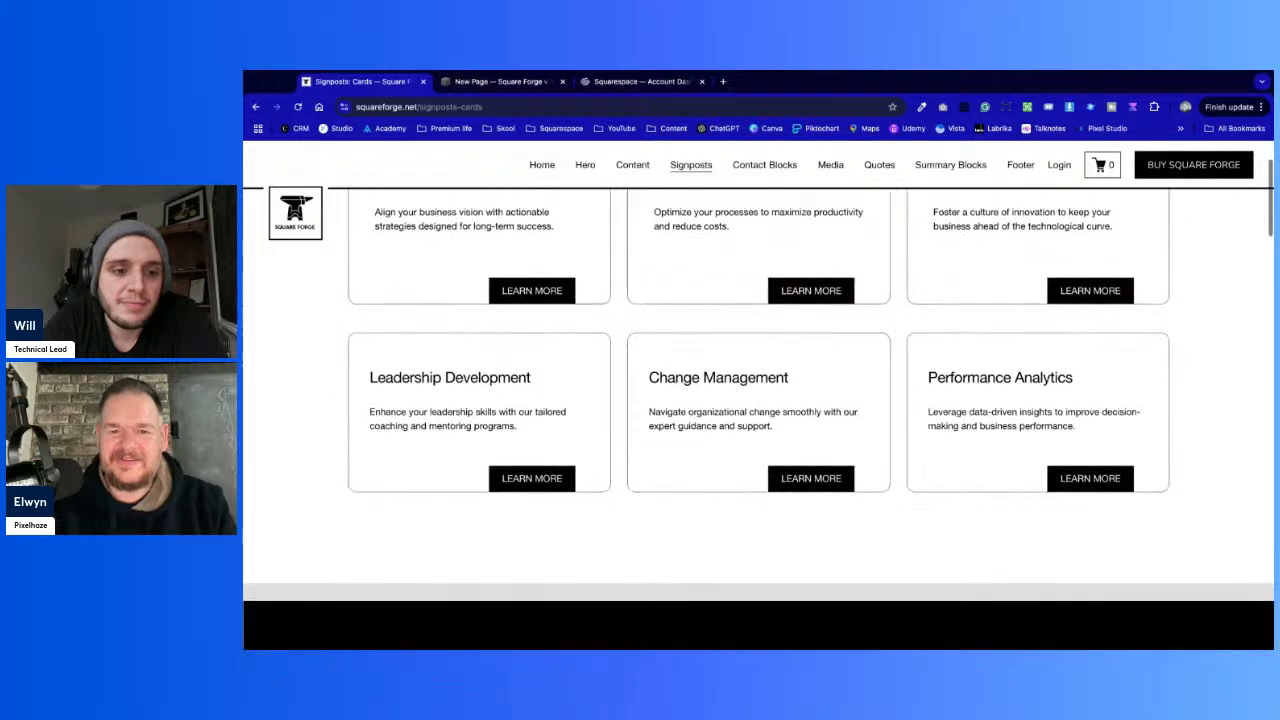
scroll(803, 378, "up", 2)
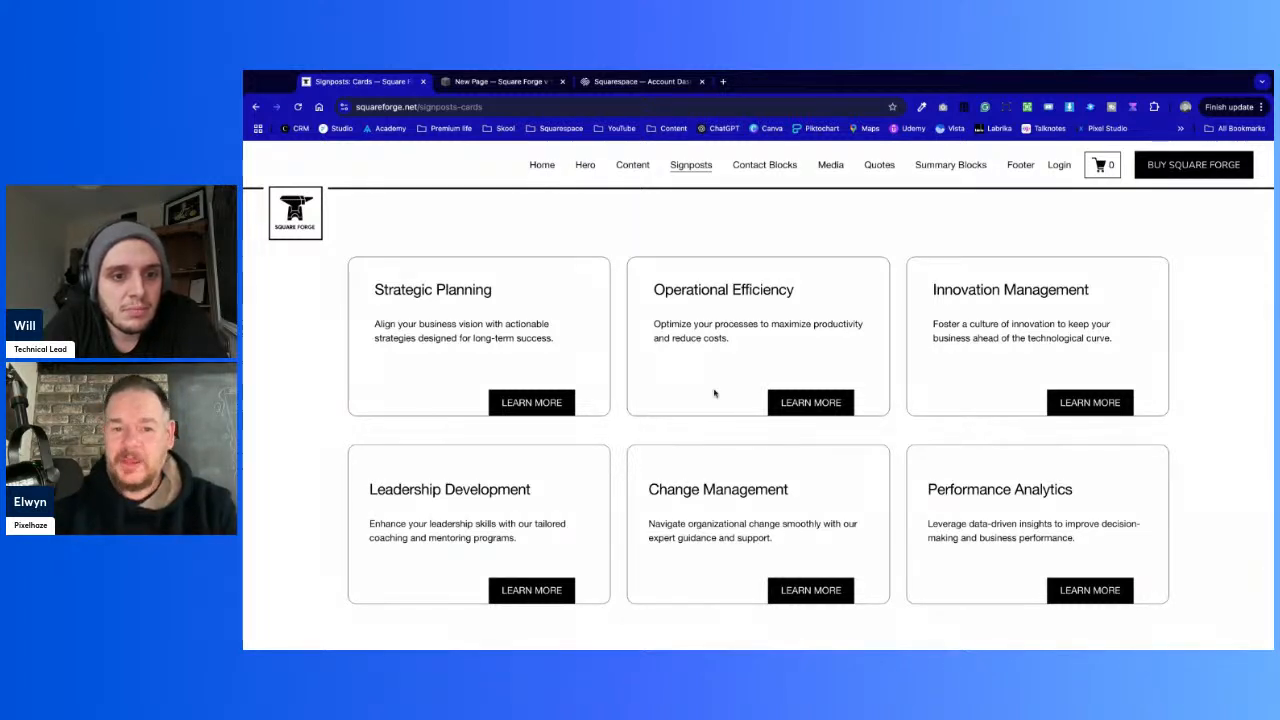
left_click_drag(743, 350, 648, 284)
left_click_drag(373, 284, 580, 346)
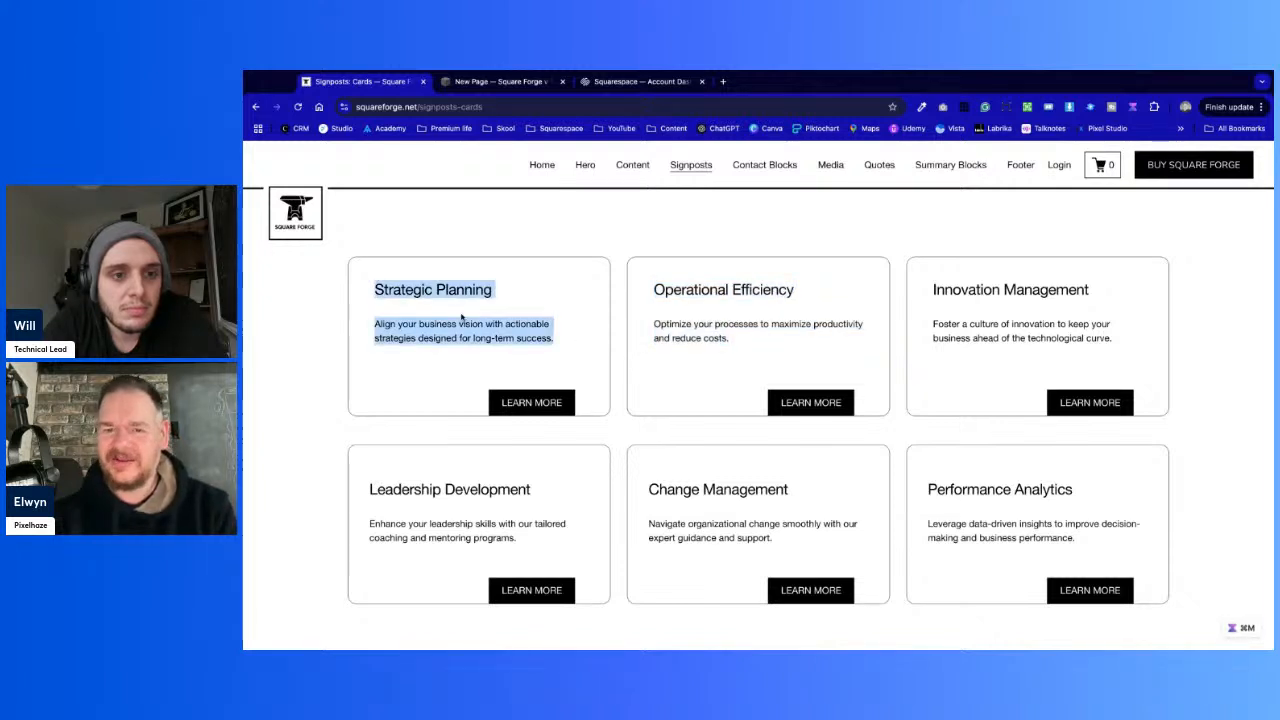
left_click(1194, 457)
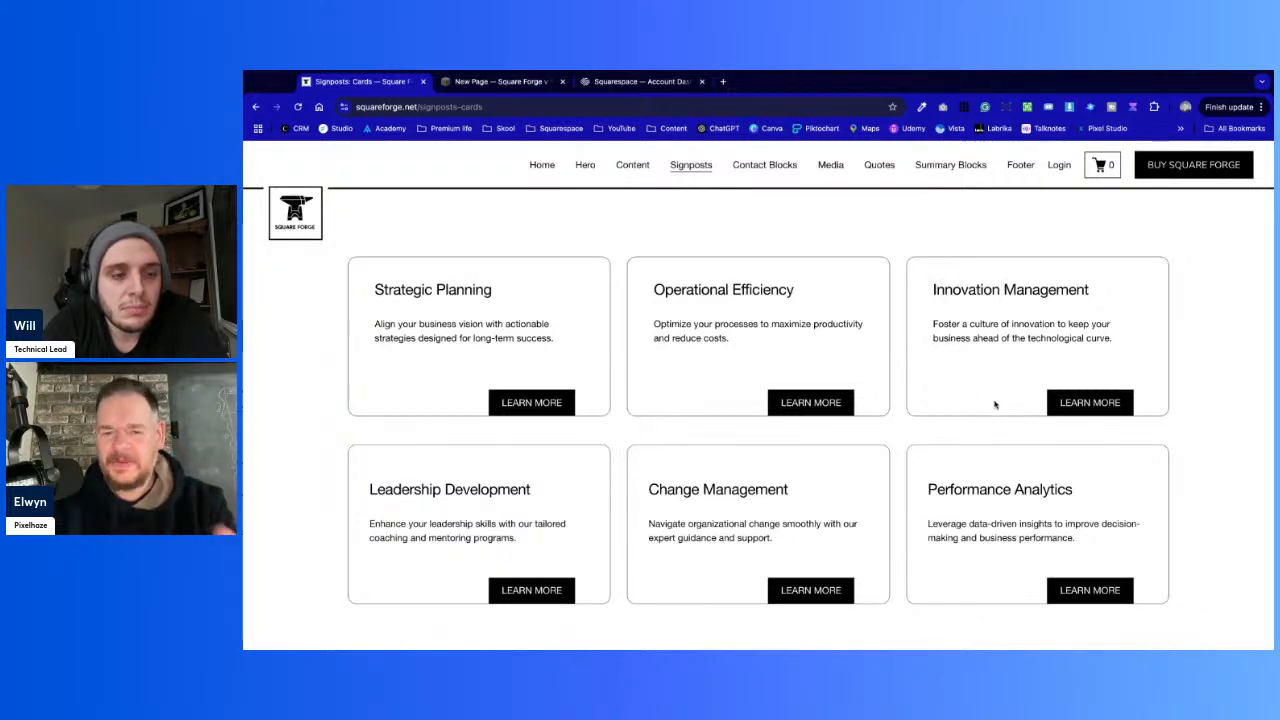
Review the remaining Signposts: Cards layouts, from the black circle-icon grid through Our Services to the side-text card sections, and return to the first grid
scroll(995, 404, "down", 5)
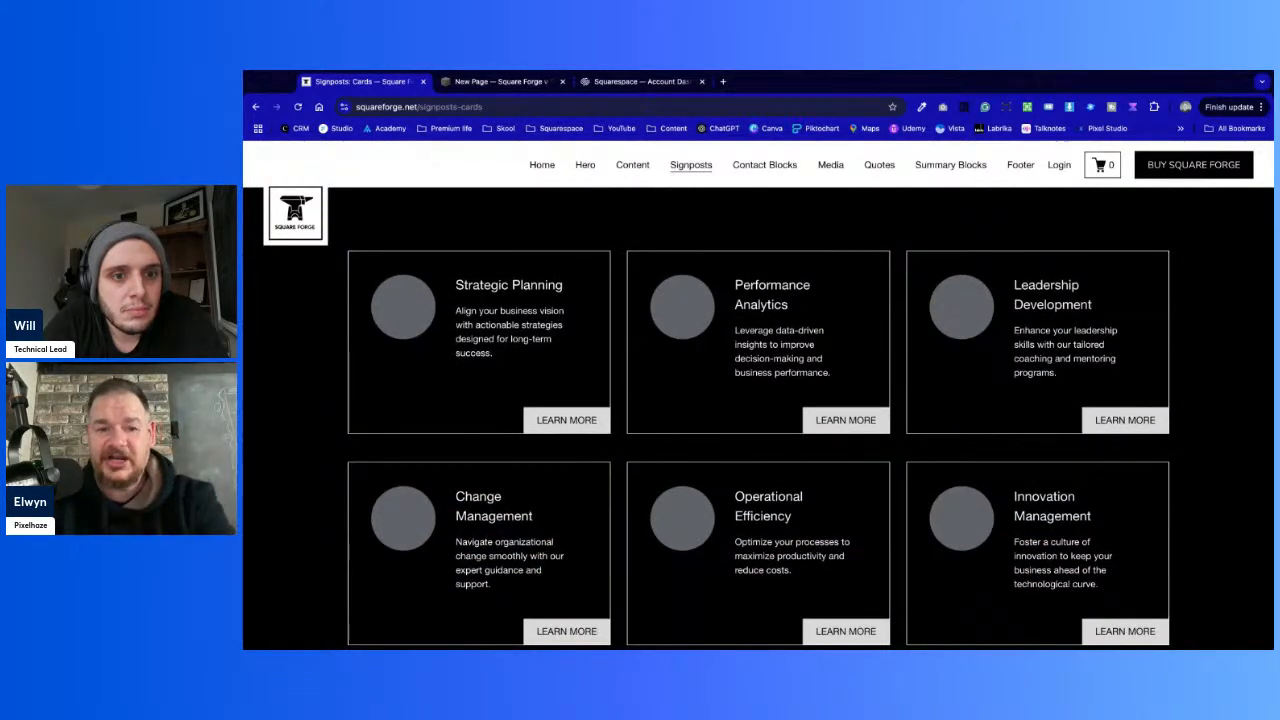
scroll(758, 400, "down", 1)
scroll(758, 420, "down", 5)
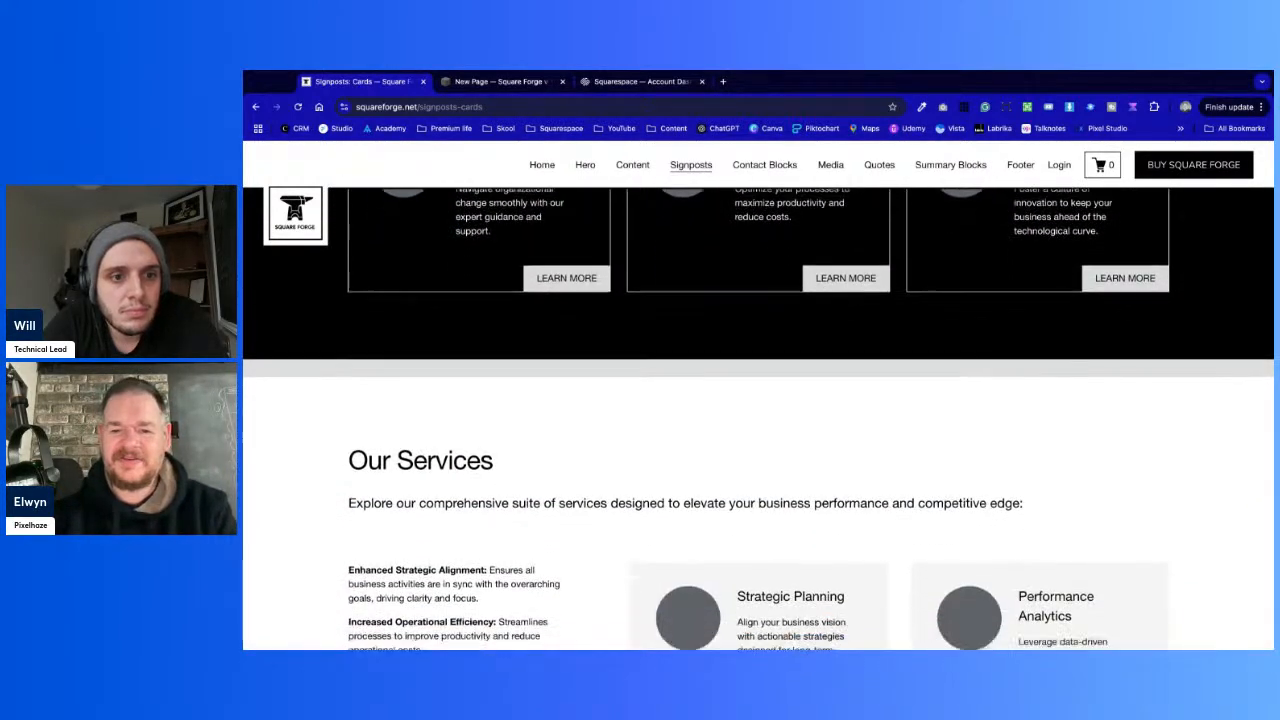
scroll(758, 420, "down", 10)
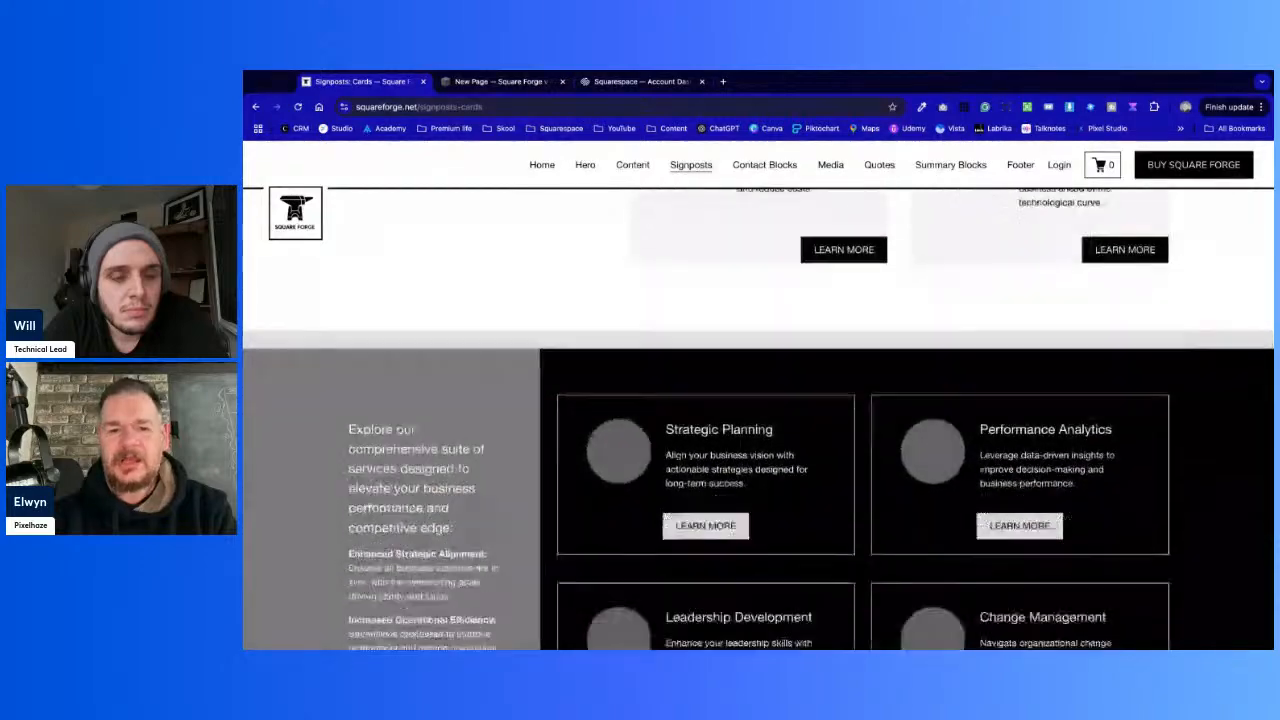
scroll(758, 420, "down", 10)
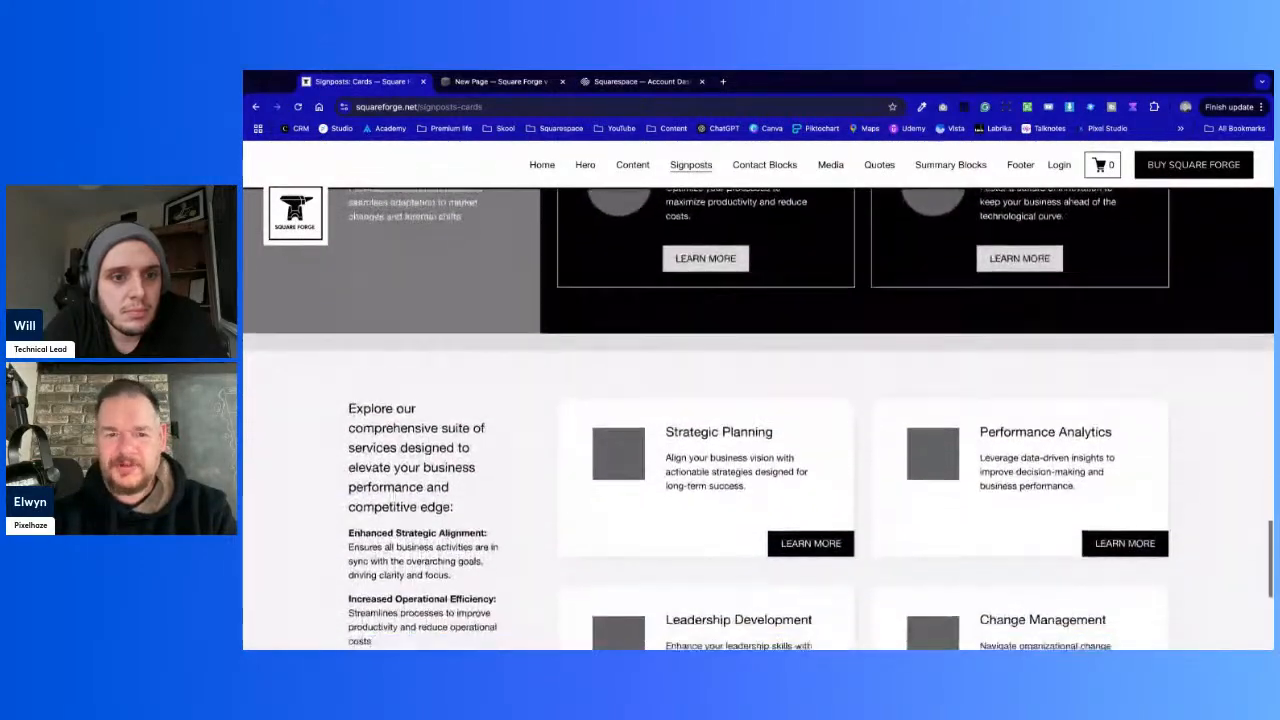
scroll(758, 420, "down", 1)
scroll(758, 420, "up", 6)
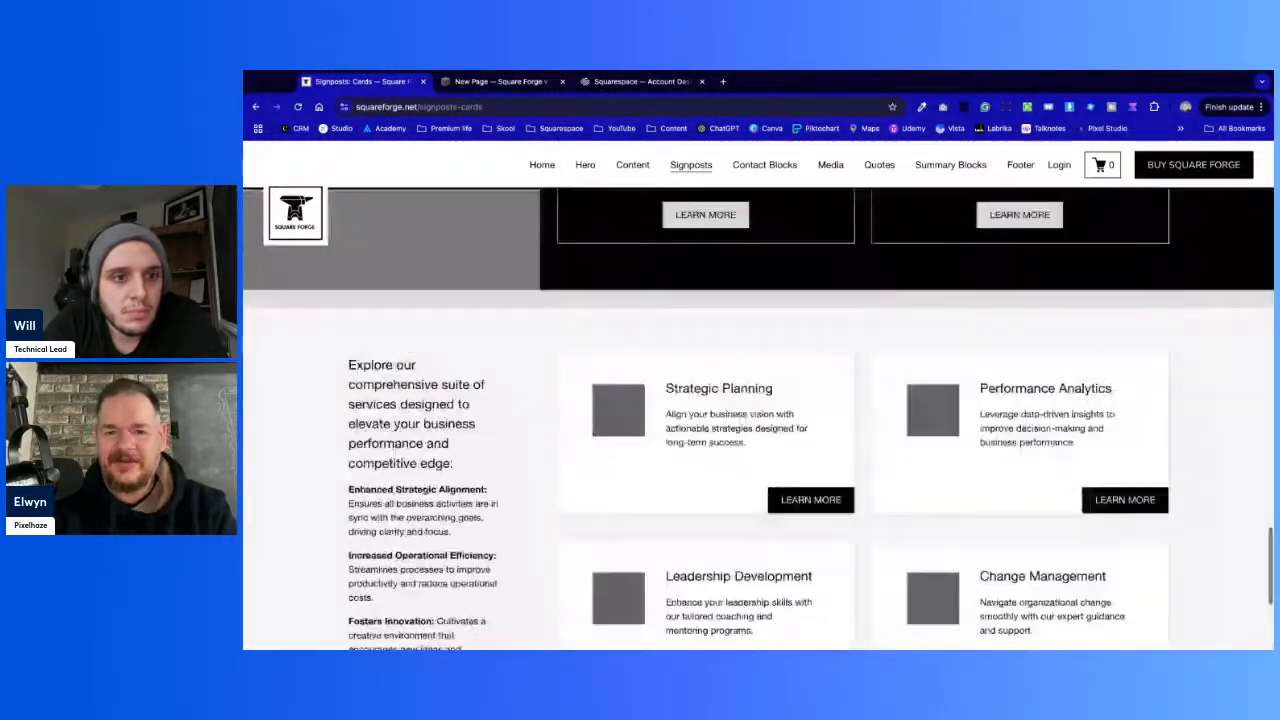
scroll(758, 420, "up", 8)
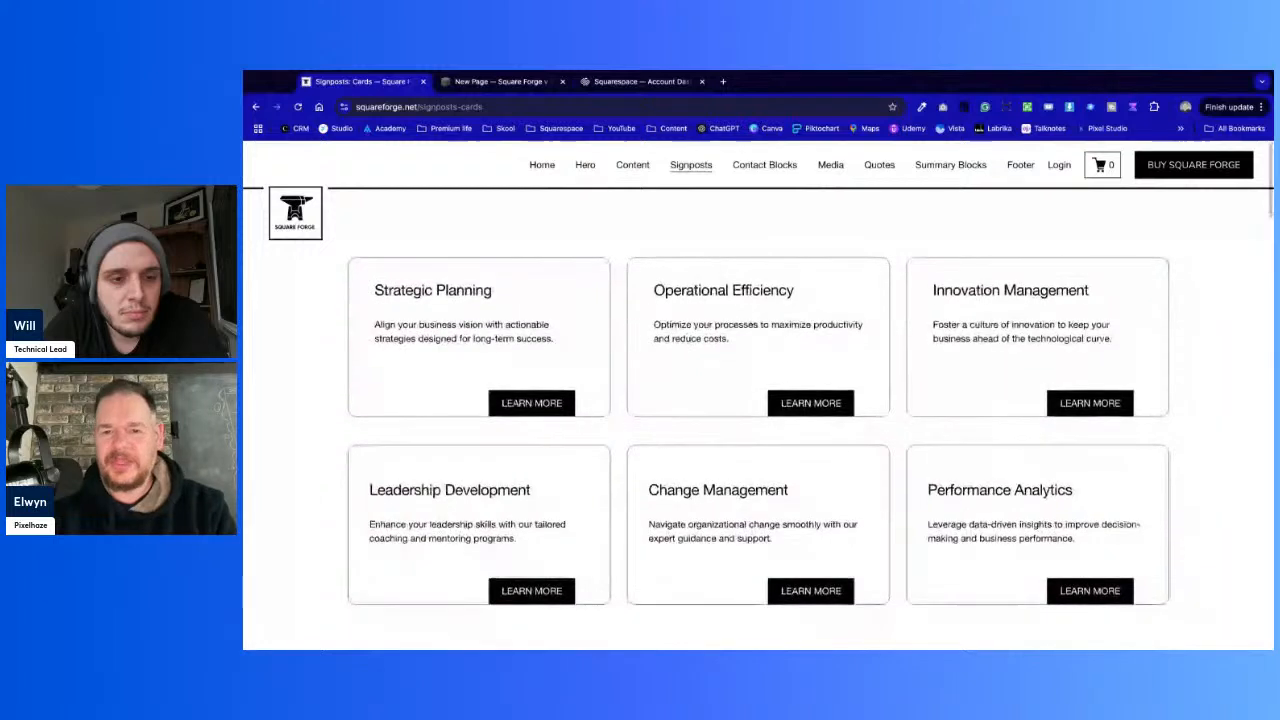
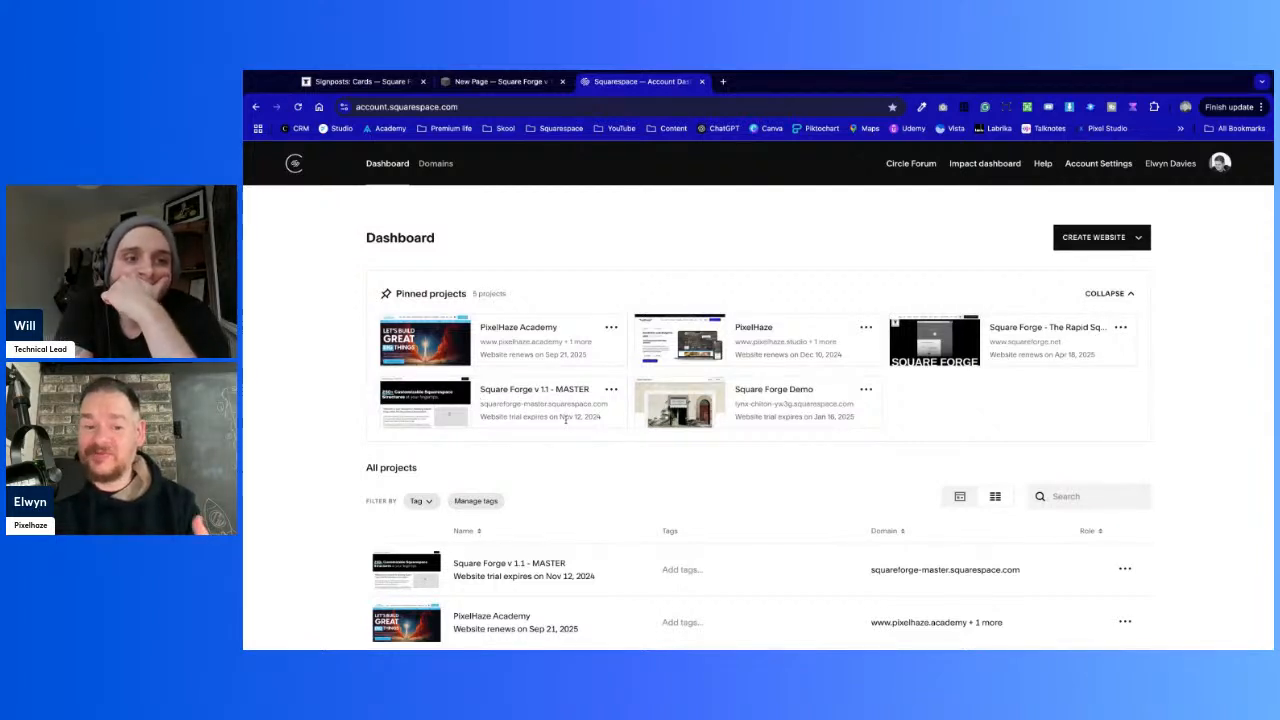
Duplicate the pinned Square Forge v 1.1 - MASTER website from the Squarespace account dashboard
left_click(611, 390)
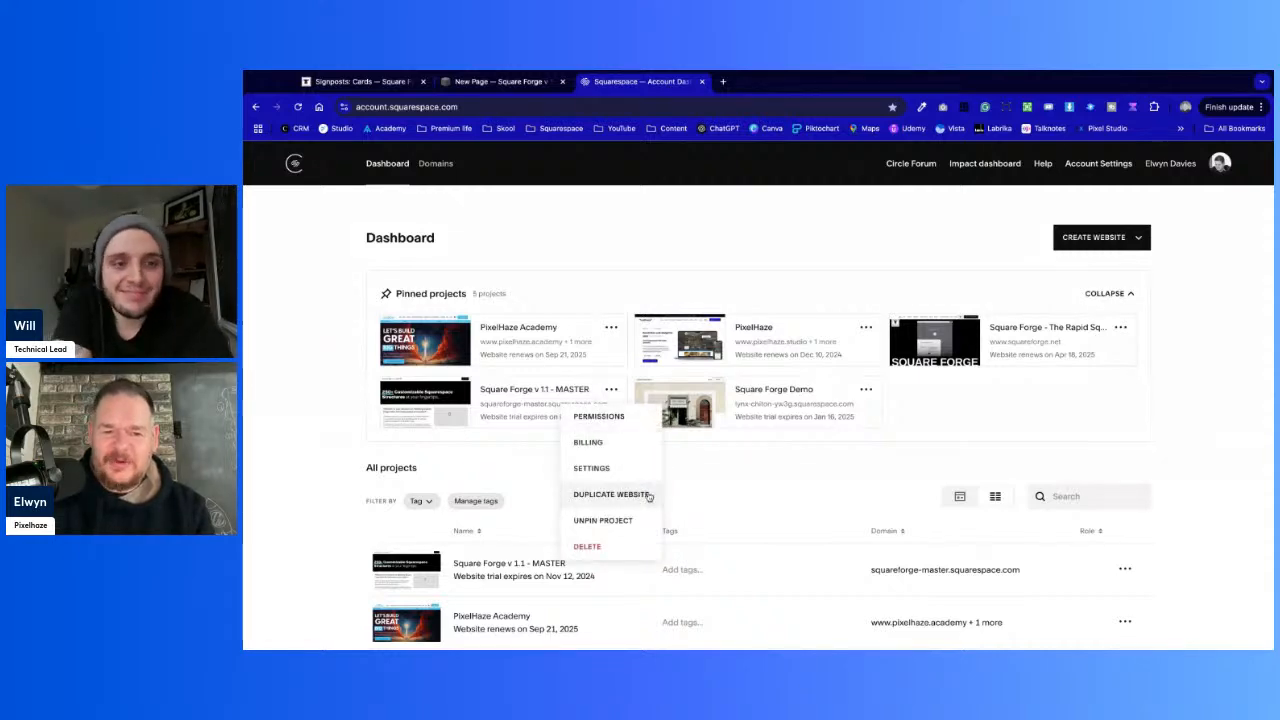
left_click(615, 498)
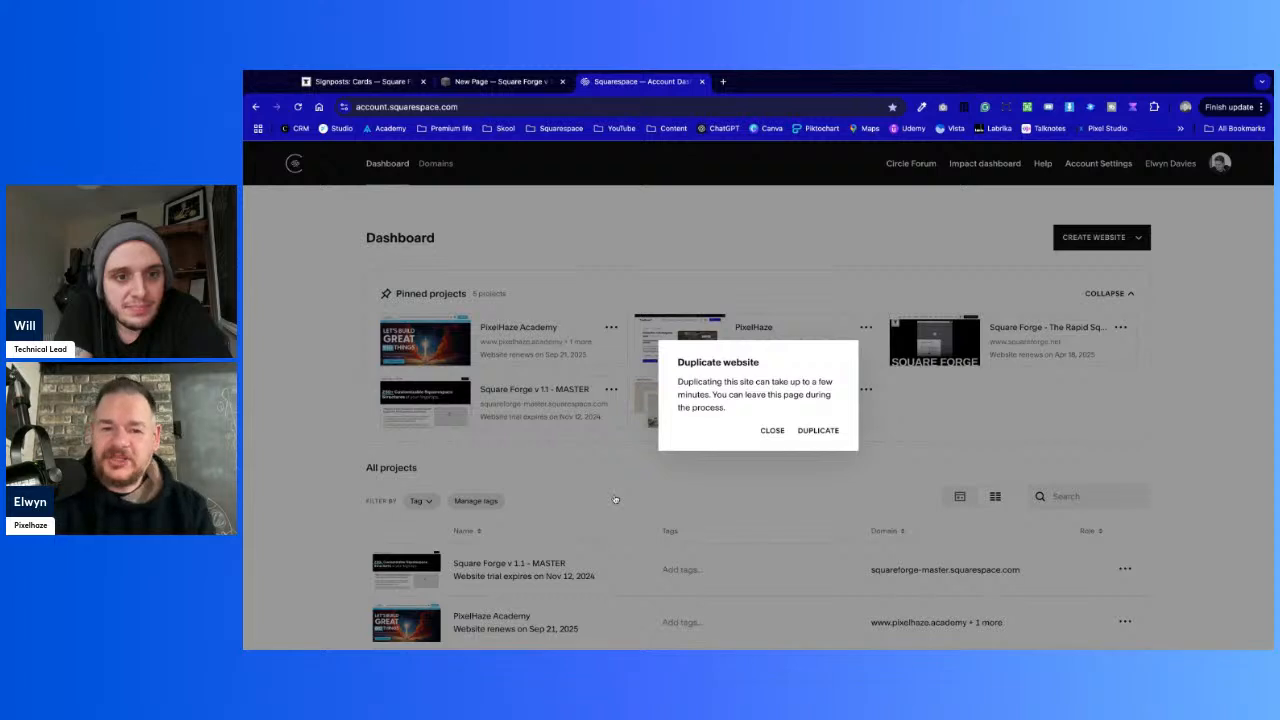
left_click(818, 434)
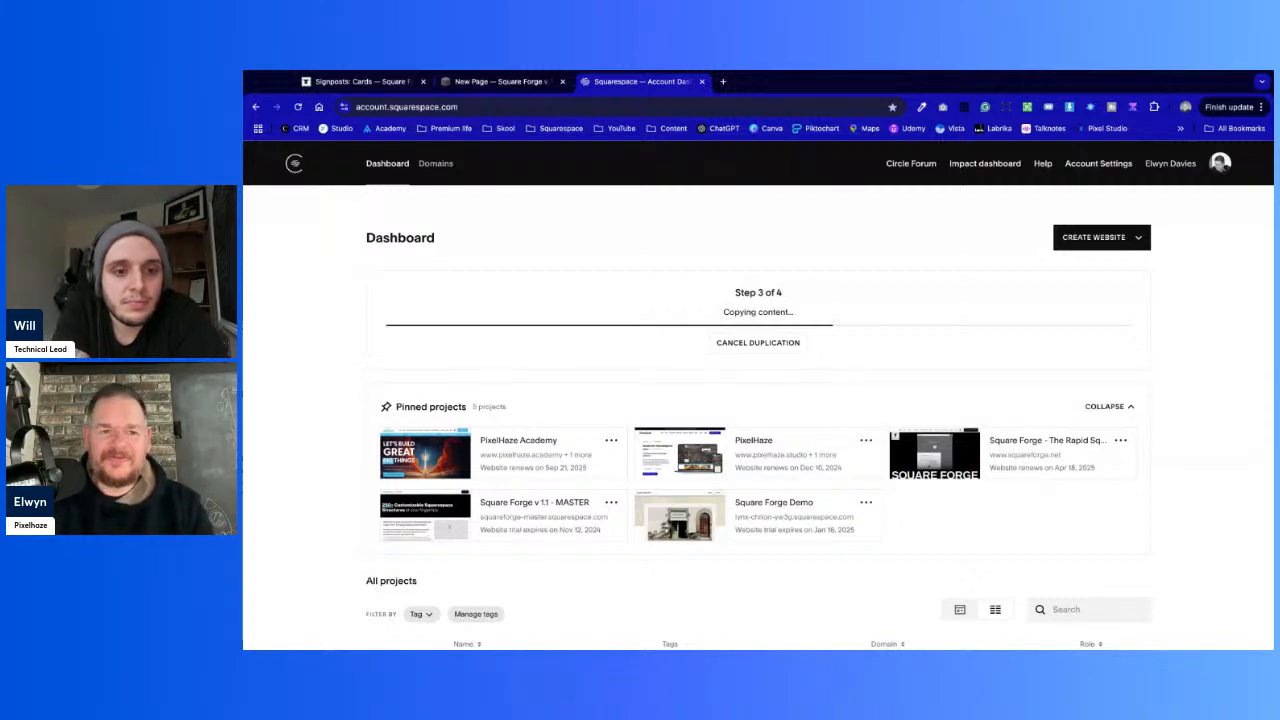
Switch to the New Page editor of the Square Forge v 1.1 - MASTER site, look over the page and exit editing
left_click(505, 84)
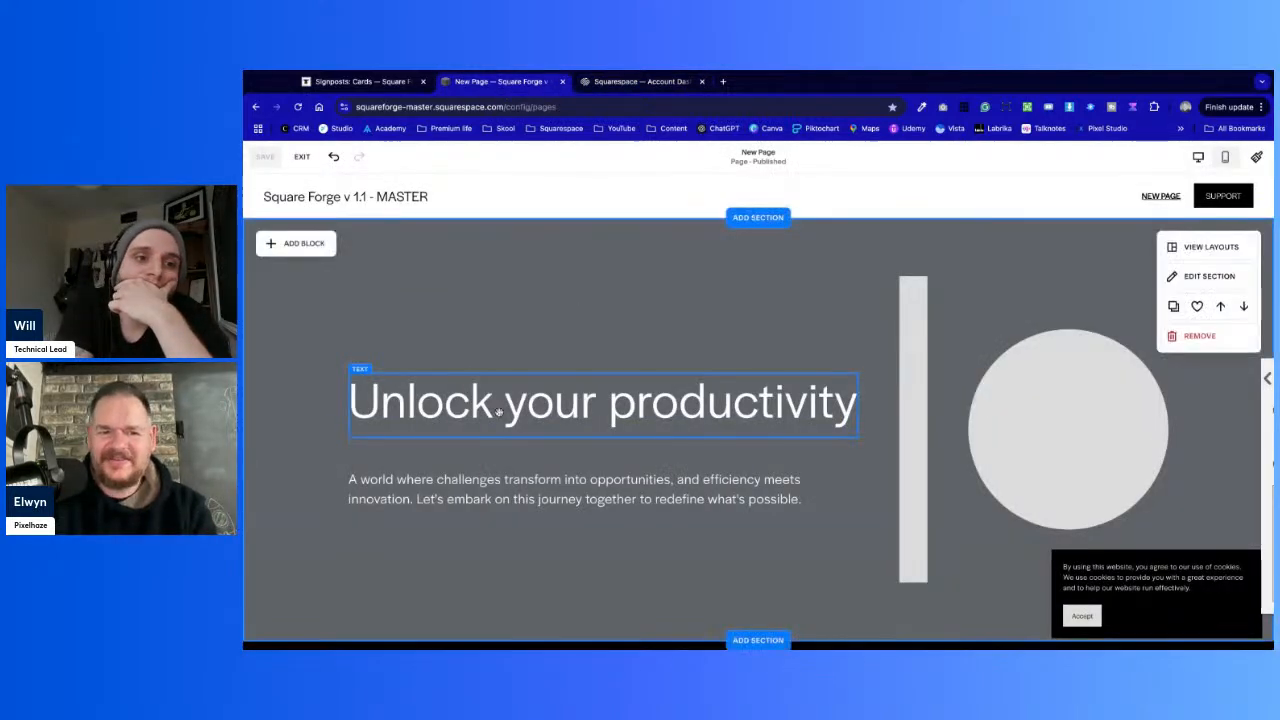
scroll(499, 415, "down", 3)
scroll(499, 415, "down", 1)
scroll(498, 415, "up", 5)
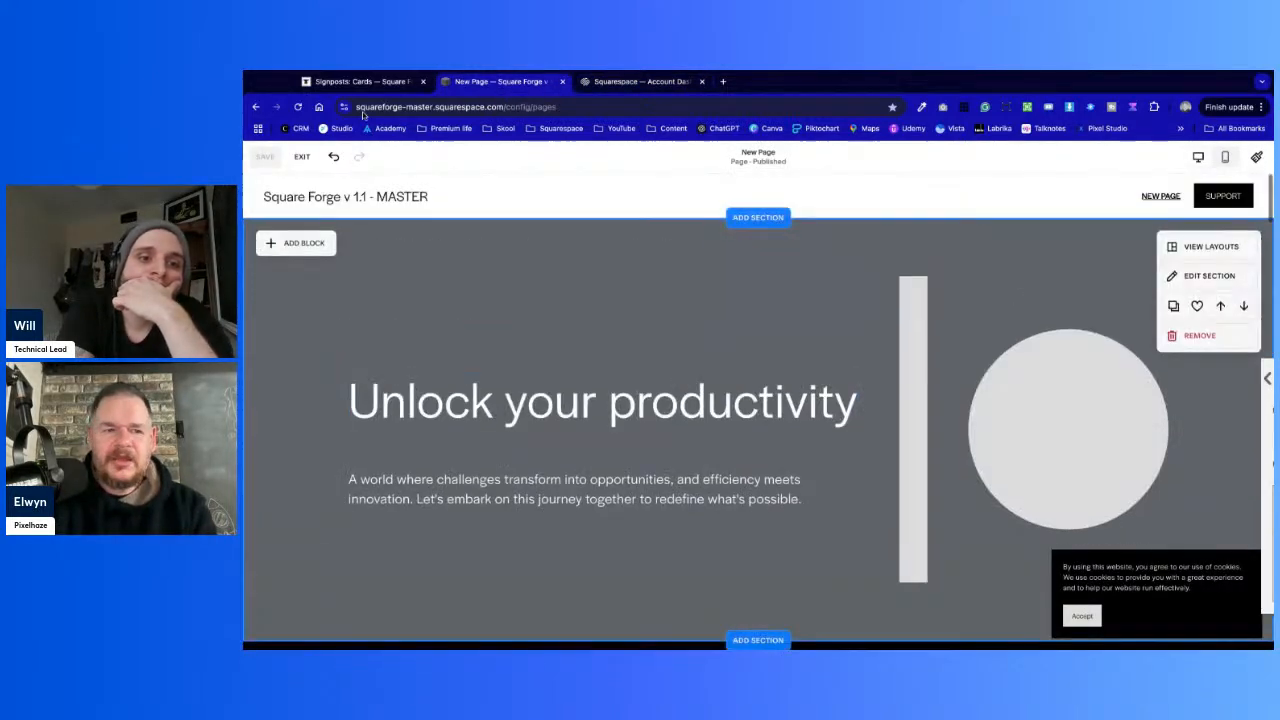
left_click(305, 159)
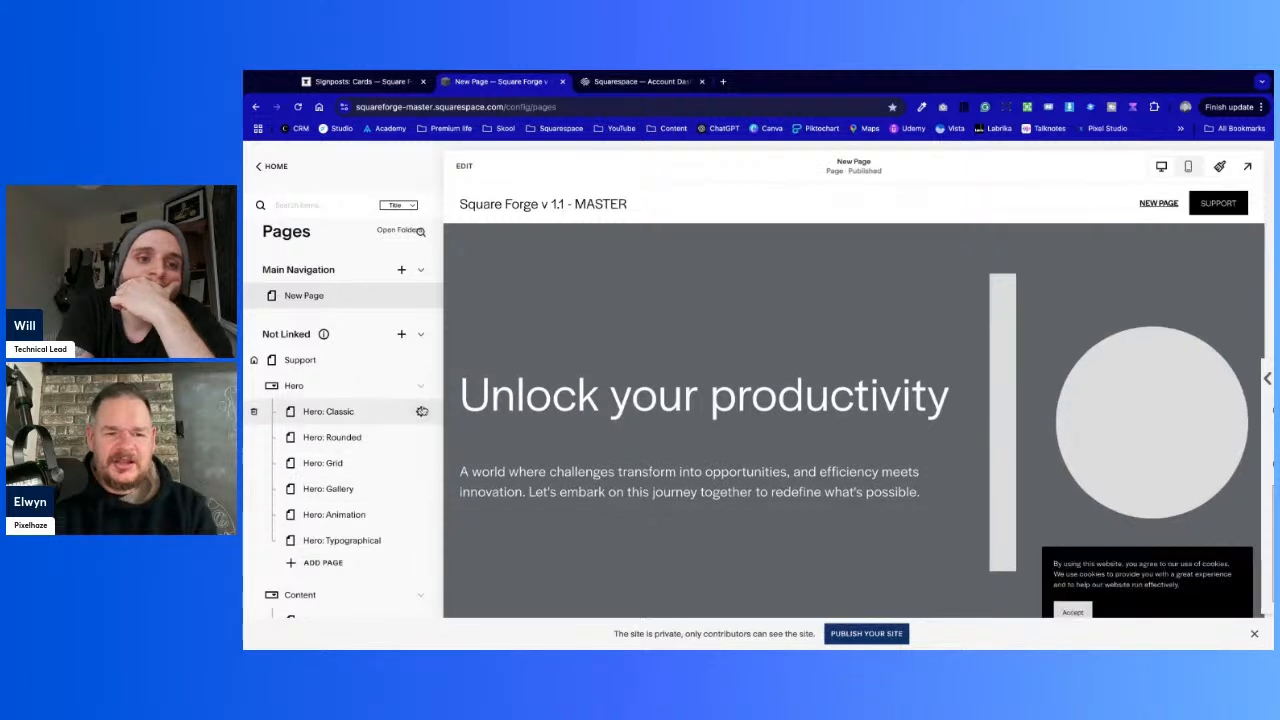
Collapse the Hero, Content, Signposts and Contact Blocks folders among the site's Not Linked pages
left_click(421, 387)
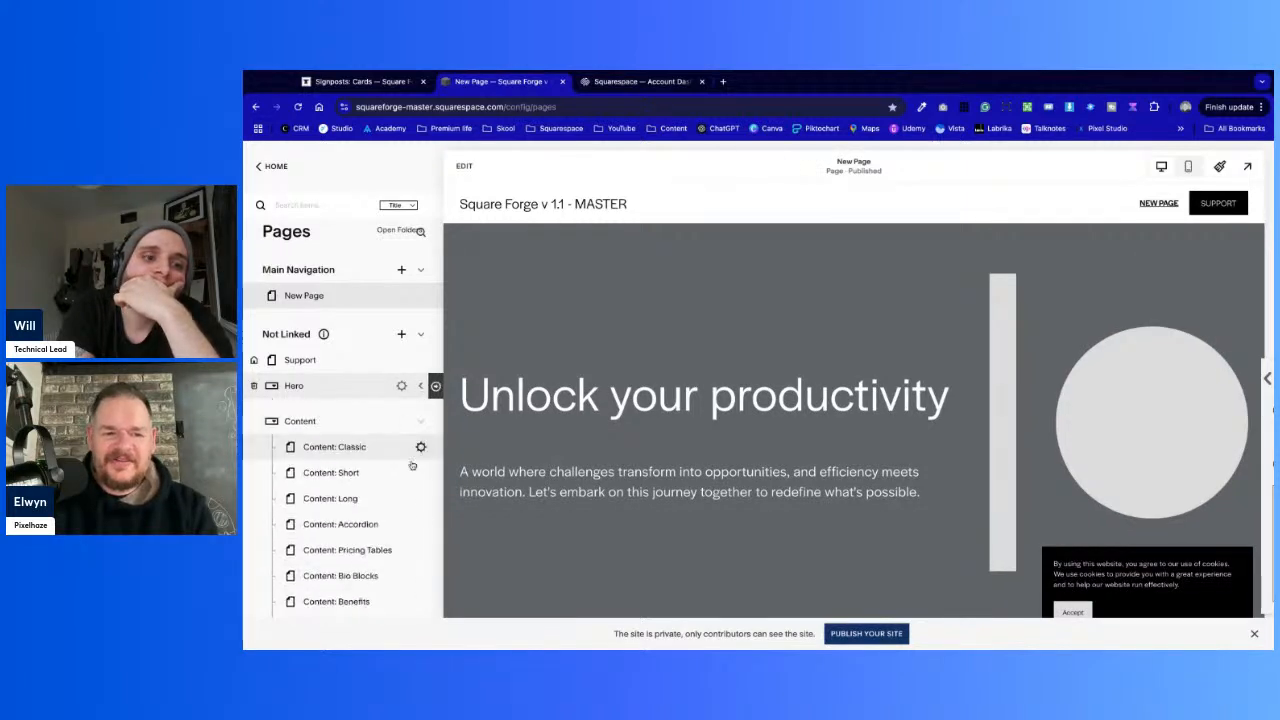
left_click(421, 411)
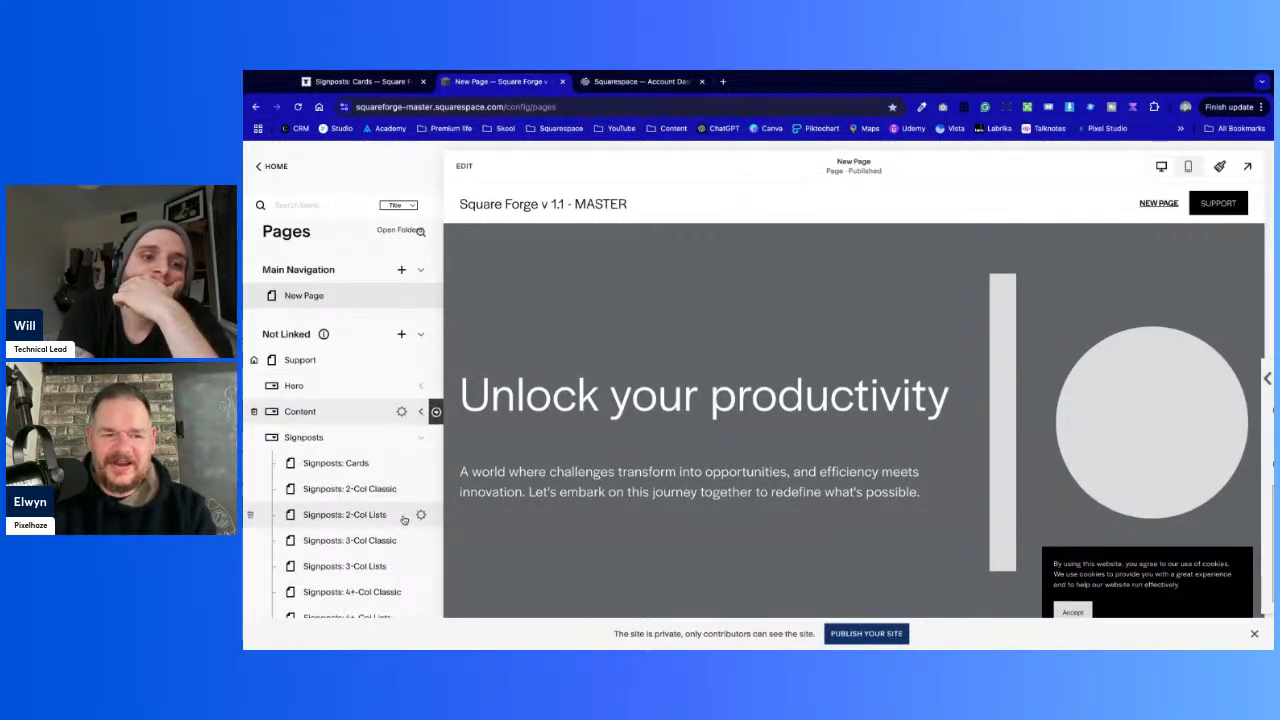
left_click(421, 437)
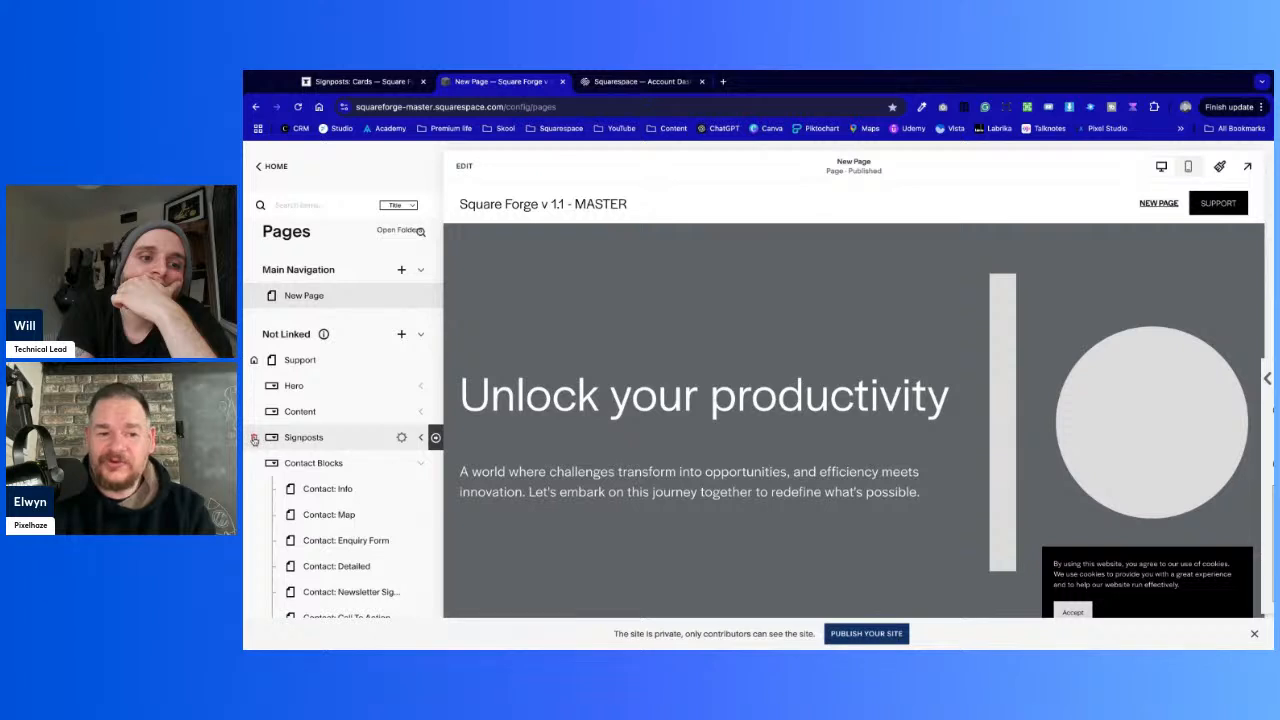
left_click(421, 464)
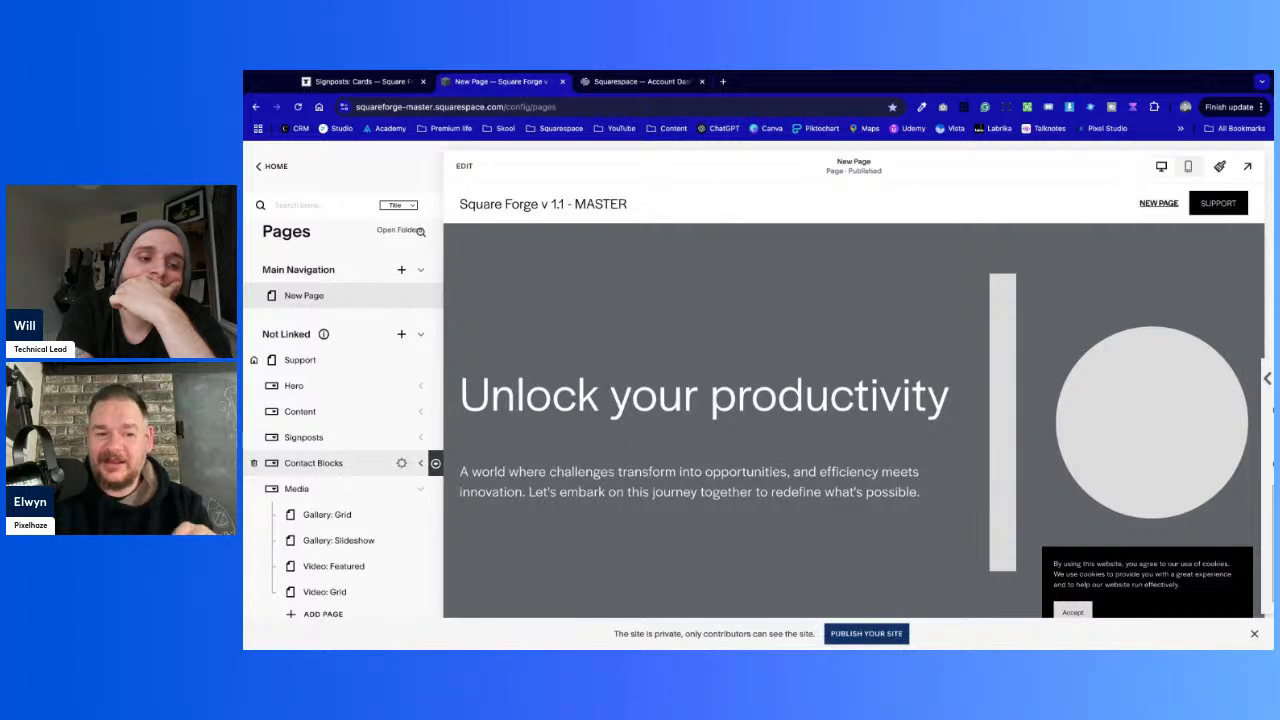
Collapse the Media, Quotes, Summary Blocks and Demo Pages folders among the Not Linked pages
left_click(421, 489)
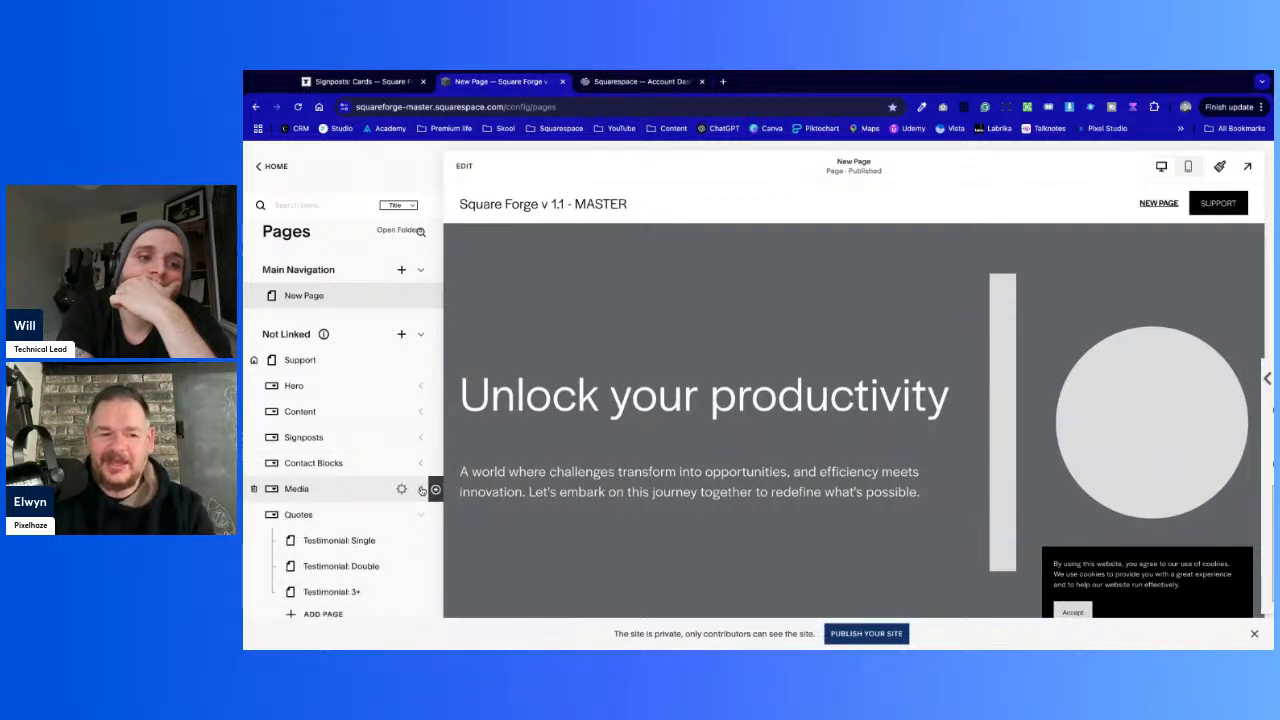
left_click(421, 514)
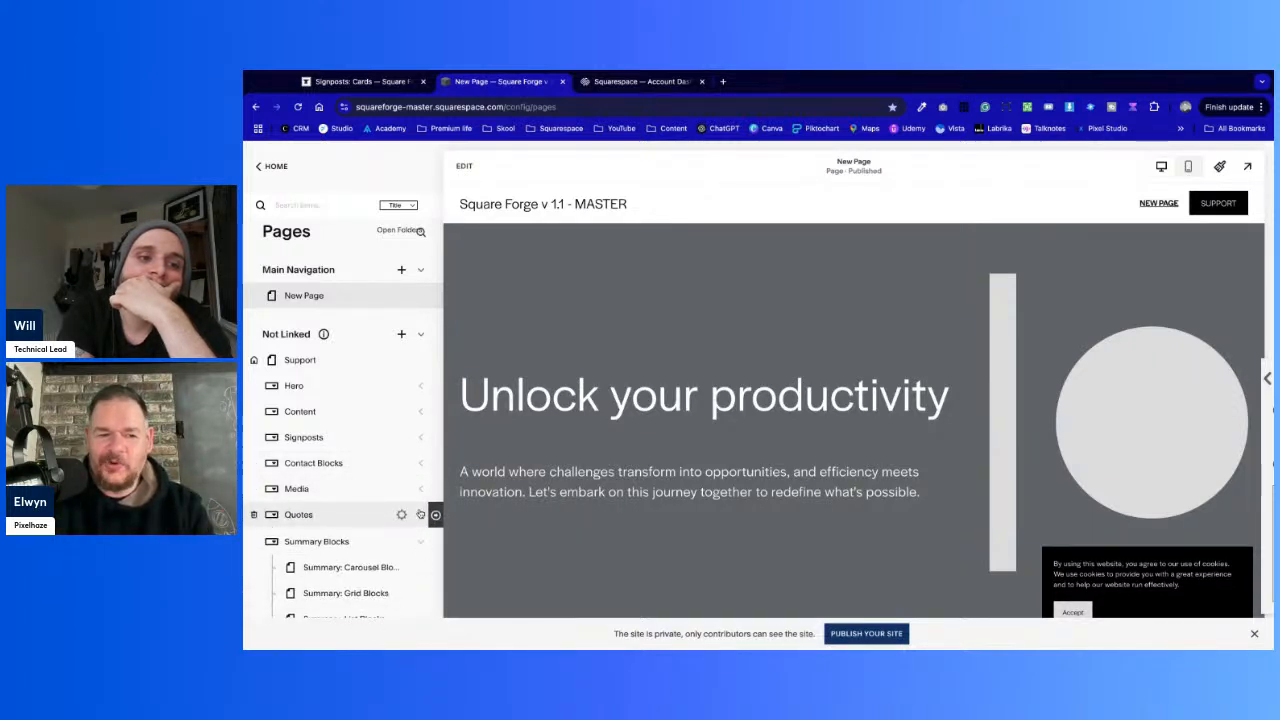
left_click(425, 541)
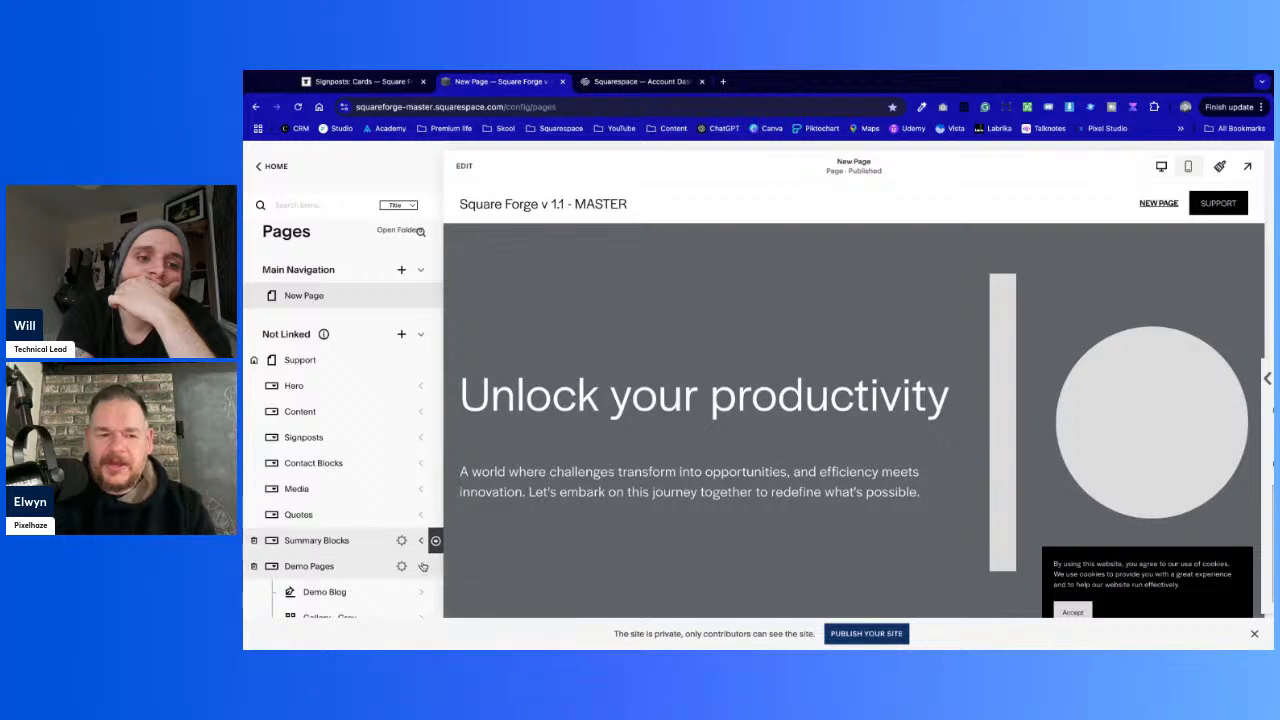
left_click(422, 566)
scroll(420, 560, "down", 1)
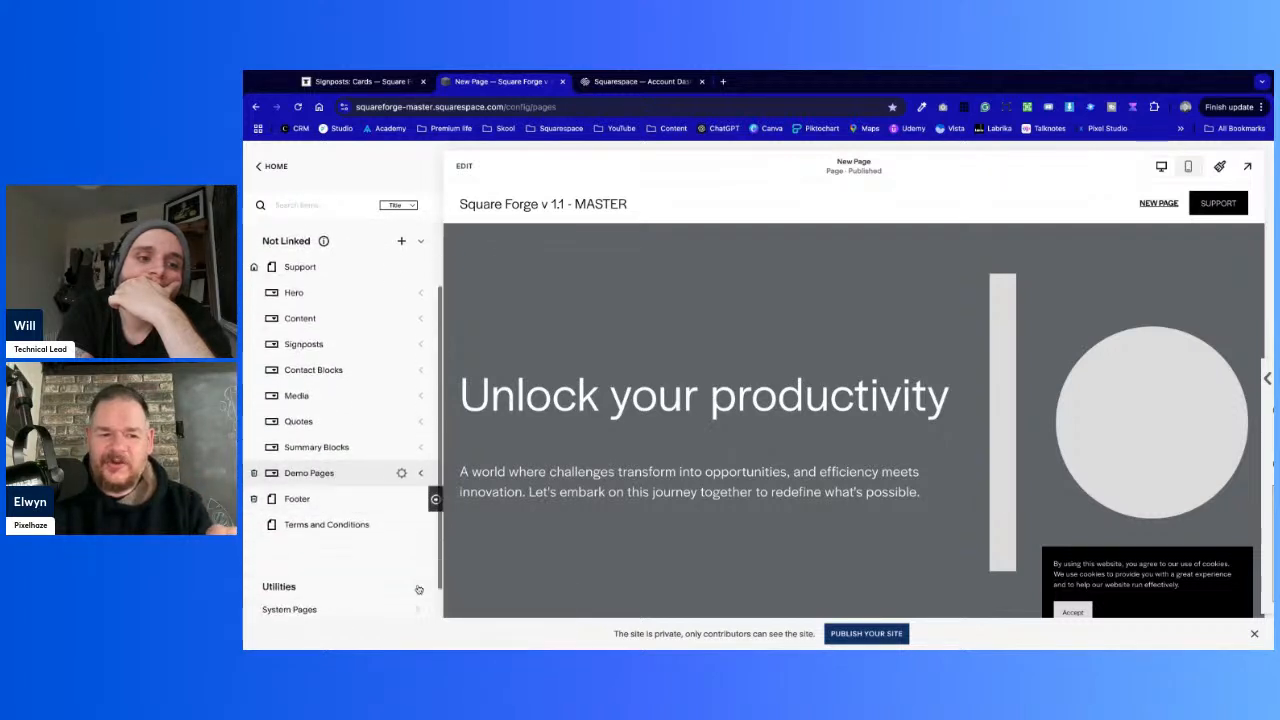
scroll(380, 340, "up", 1)
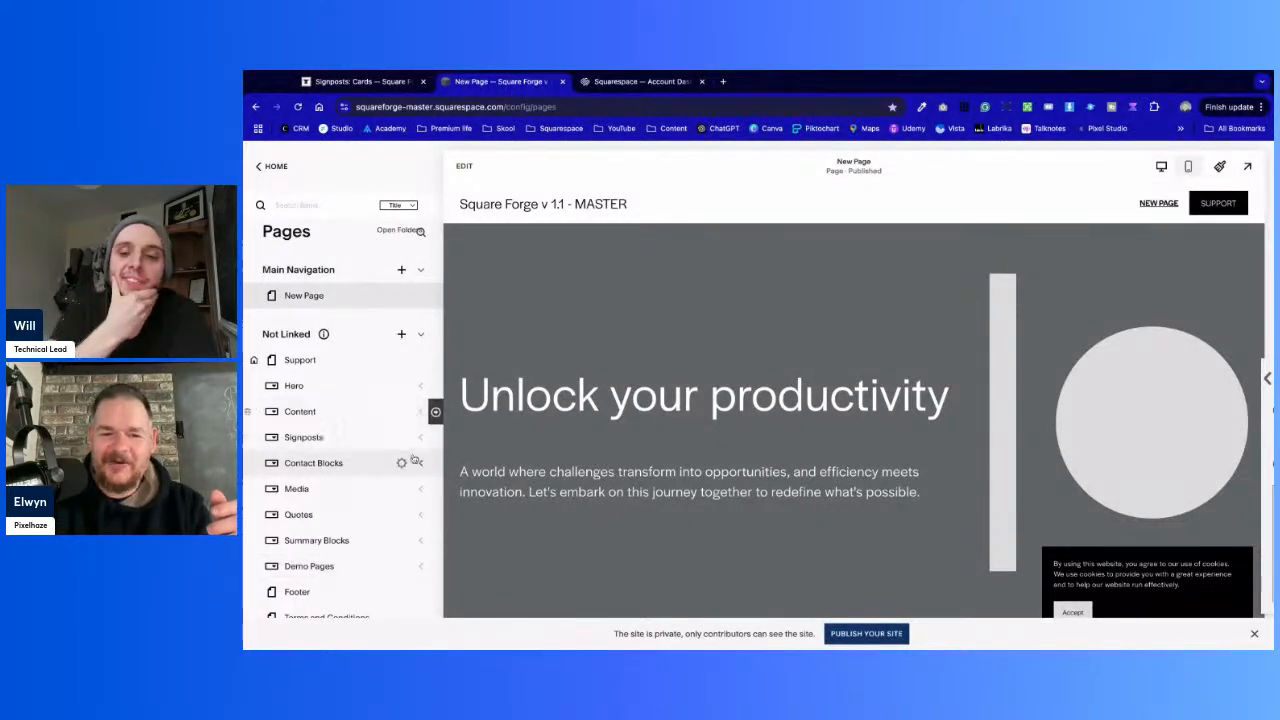
Look over the New Page preview, then expand the Hero folder and view the Hero: Classic page
mouse_move(708, 484)
scroll(708, 484, "down", 15)
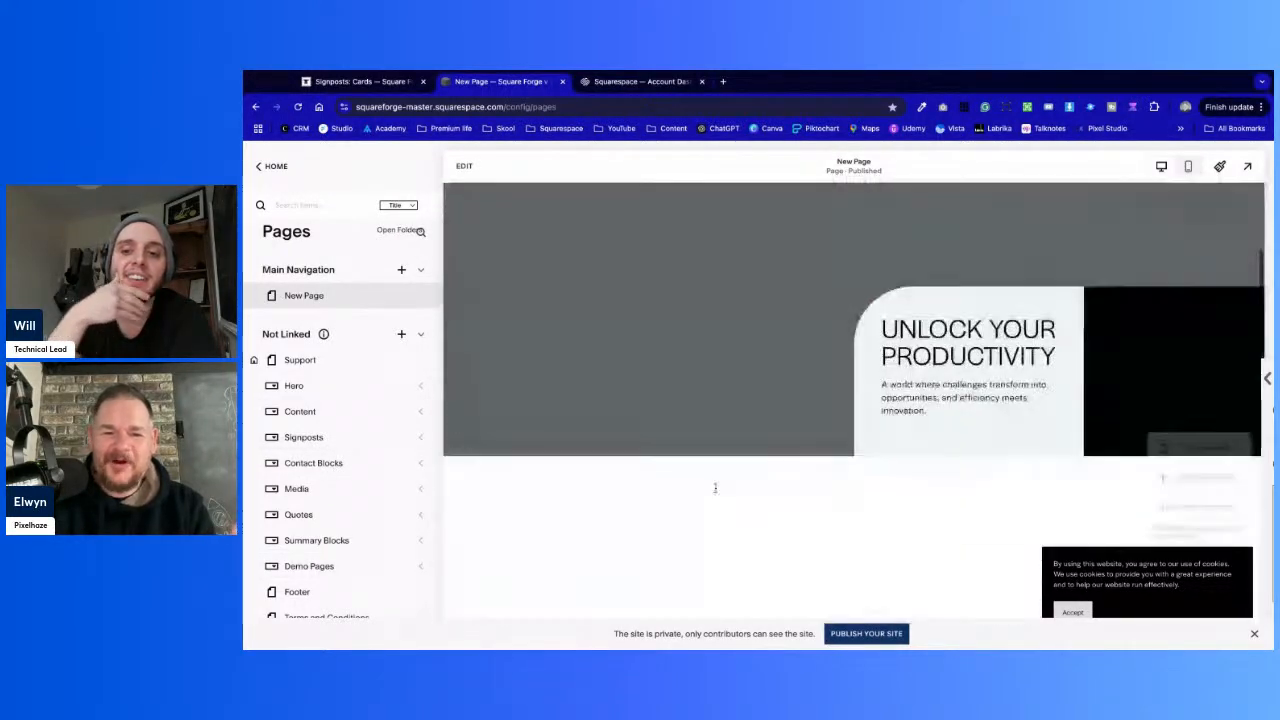
scroll(708, 484, "up", 10)
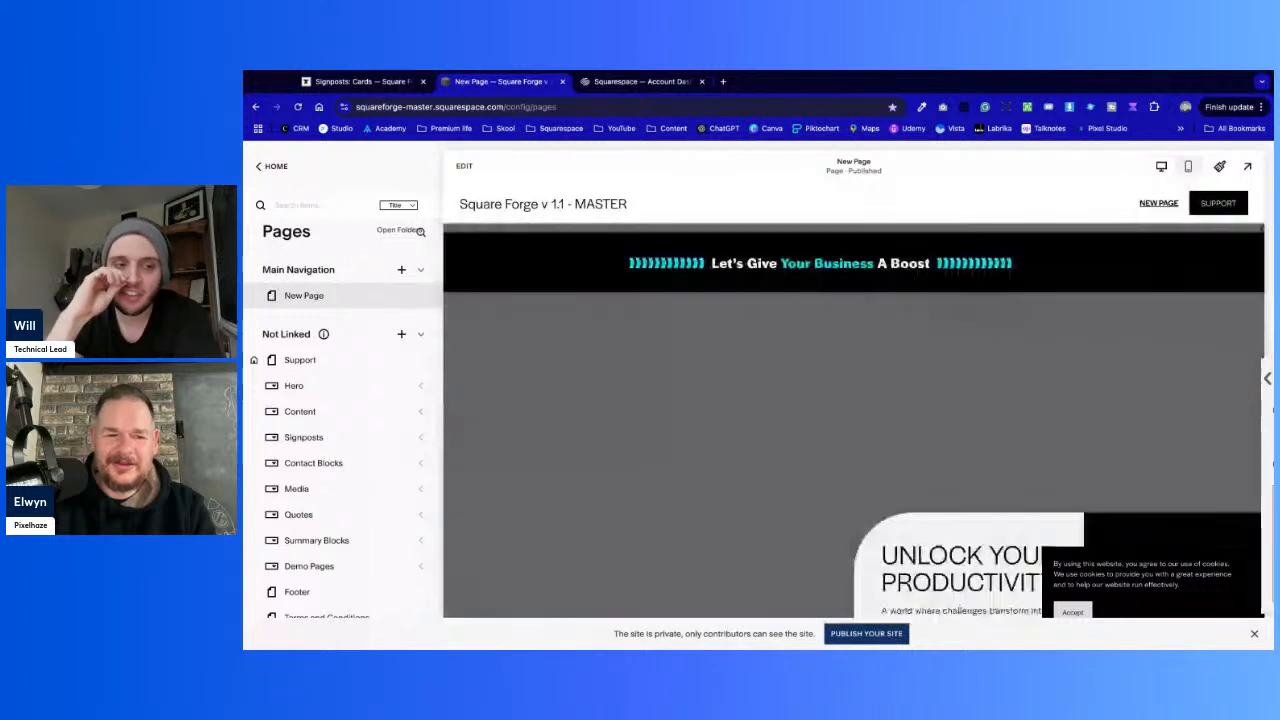
left_click(380, 386)
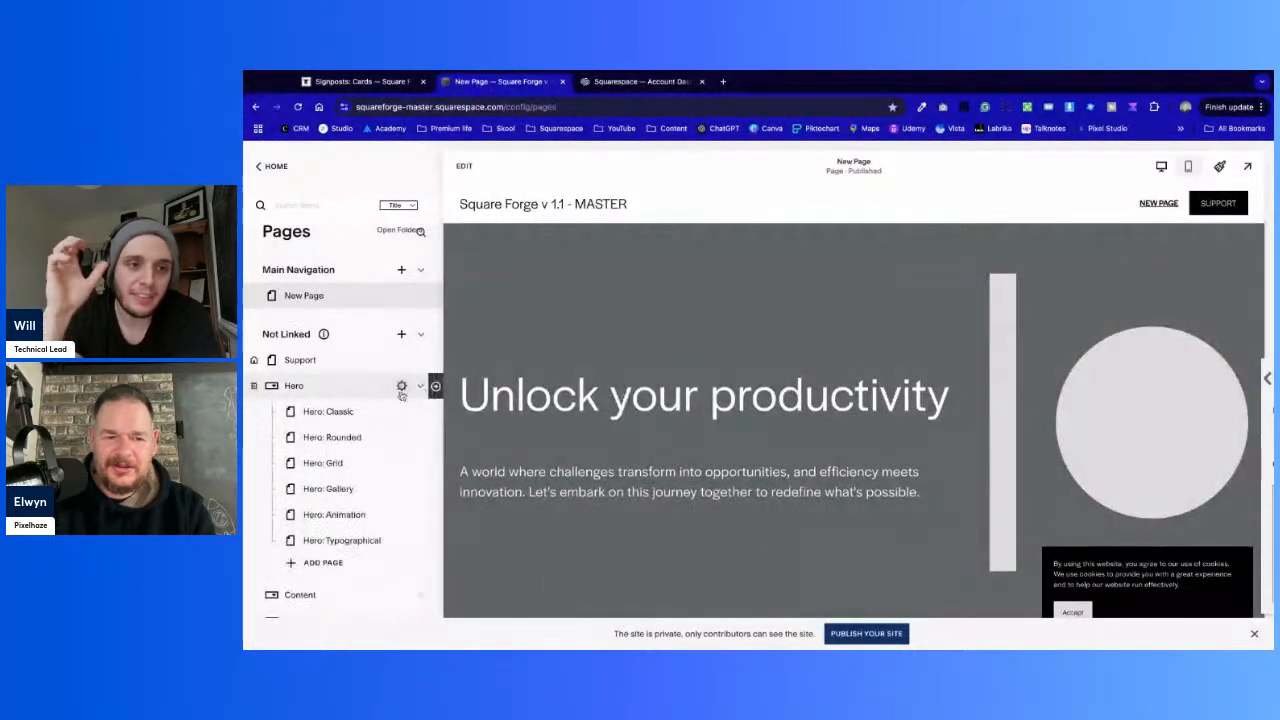
left_click(372, 410)
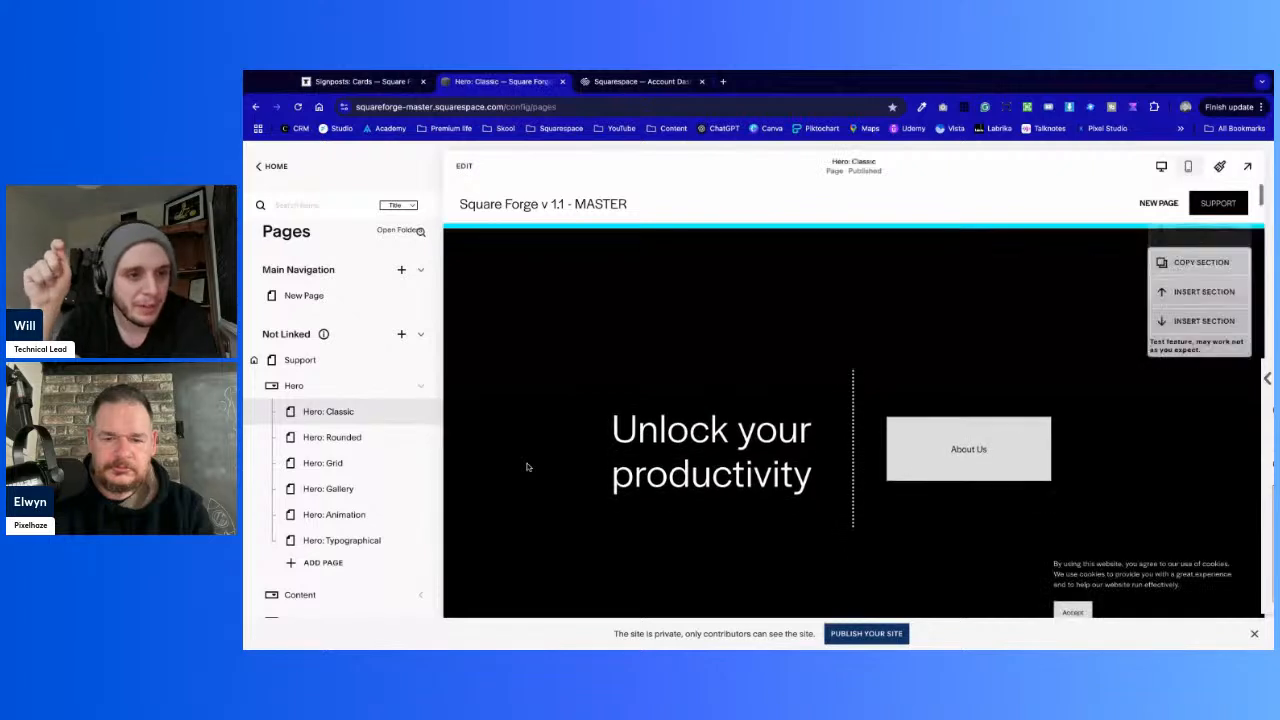
scroll(527, 466, "down", 3)
scroll(527, 466, "up", 3)
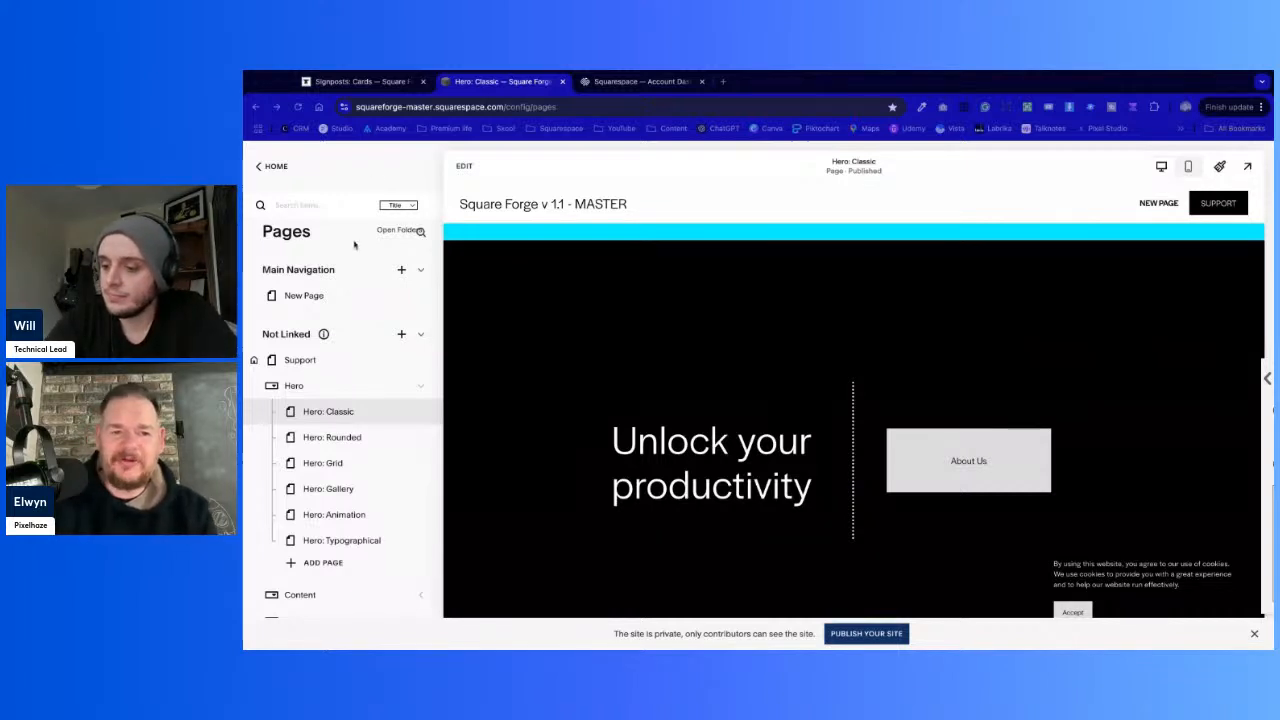
left_click(446, 387)
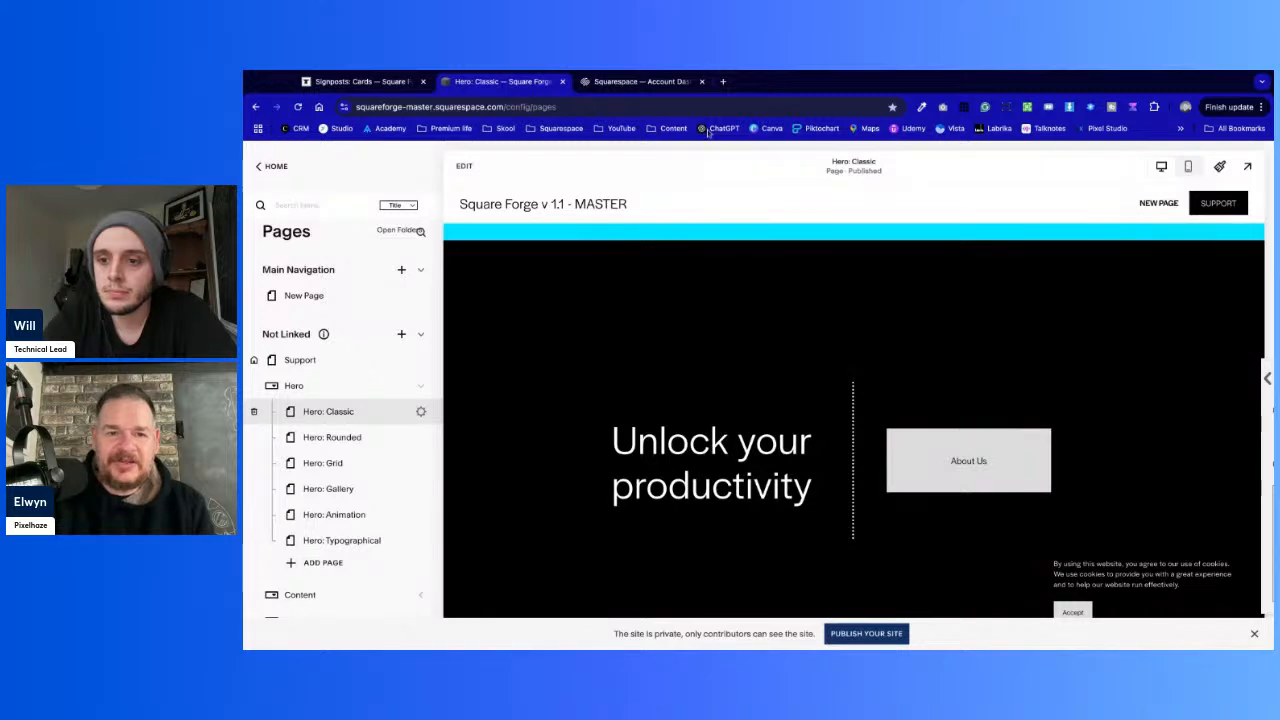
Switch to the Squarespace account dashboard, search all projects for "forge" and look through the matching sites
left_click(684, 80)
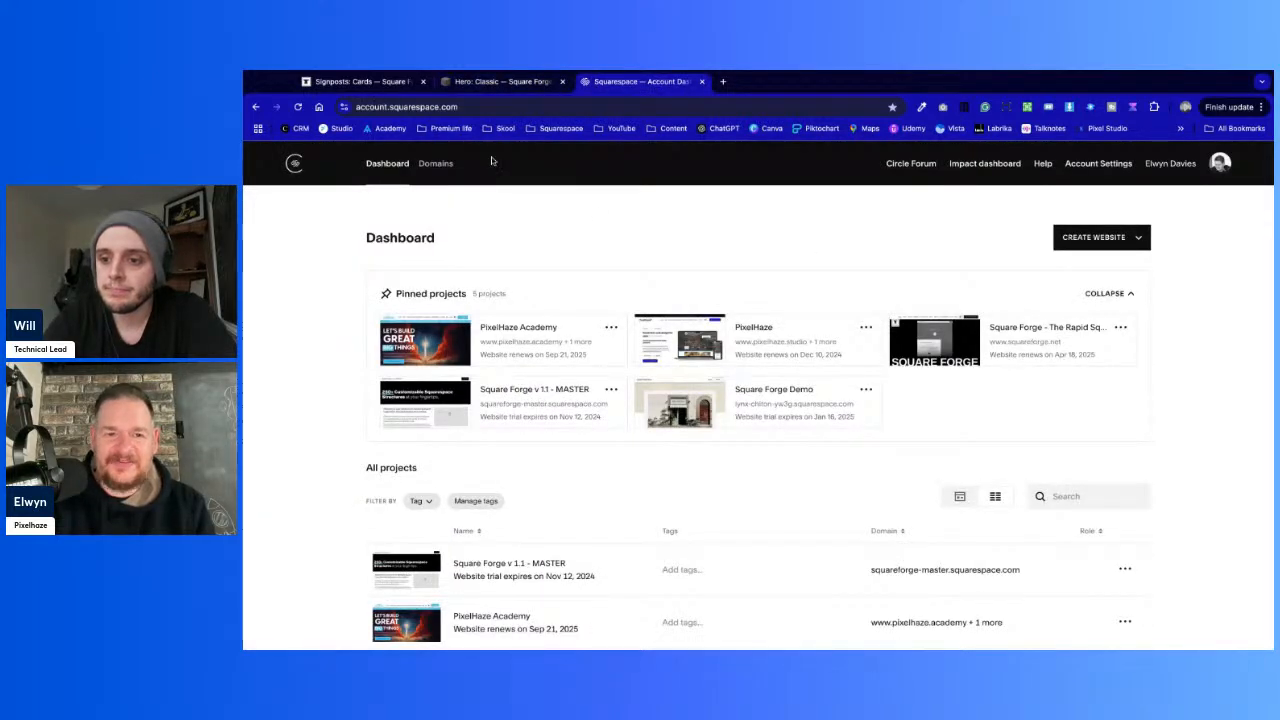
left_click(505, 82)
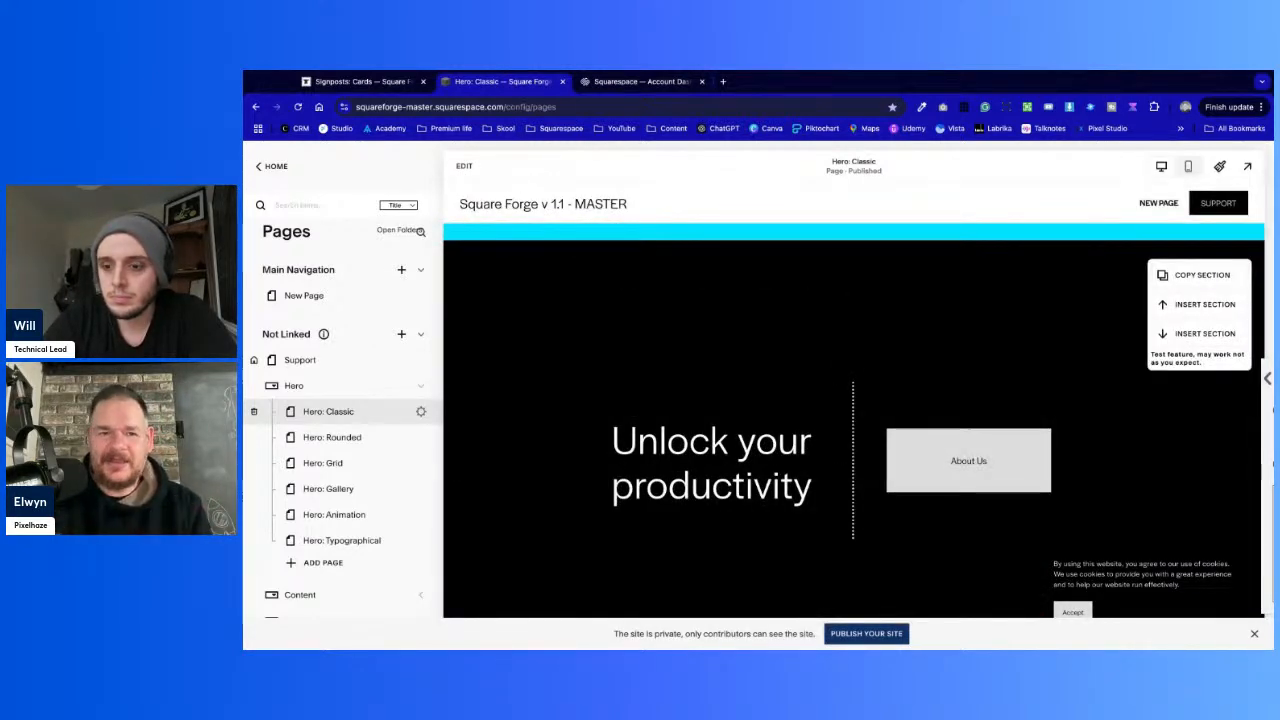
left_click(645, 84)
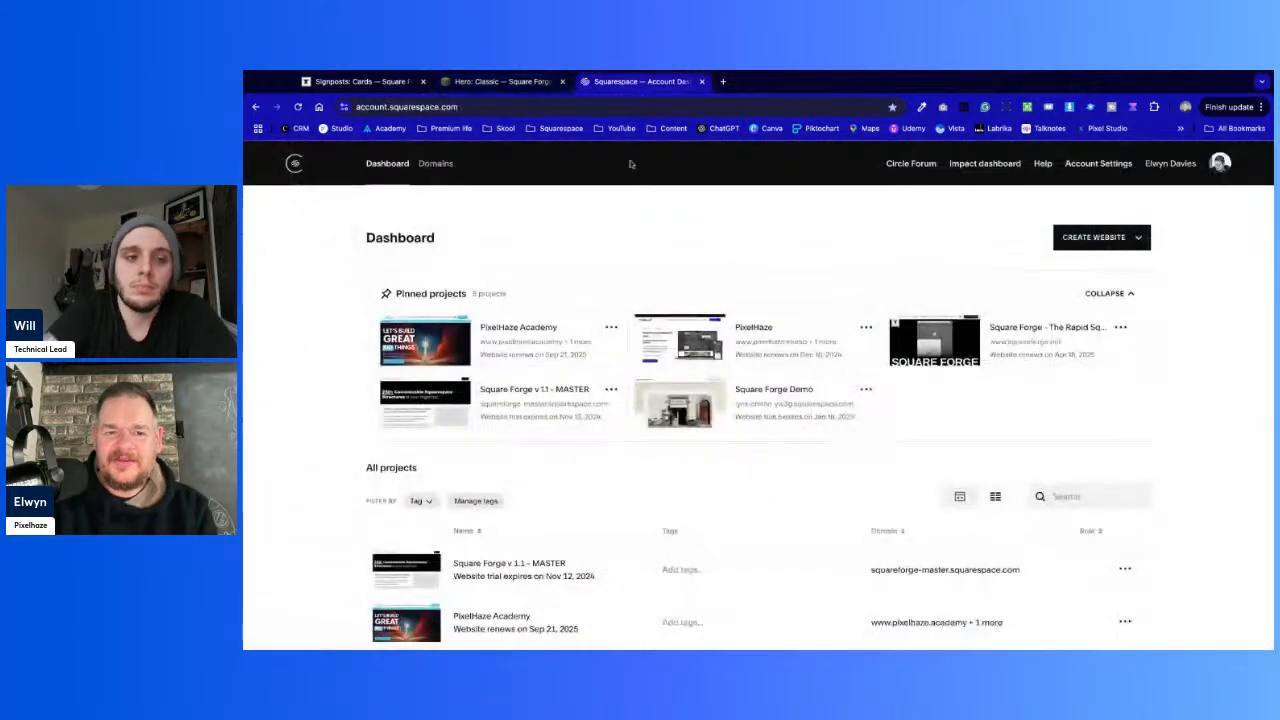
left_click(1076, 496)
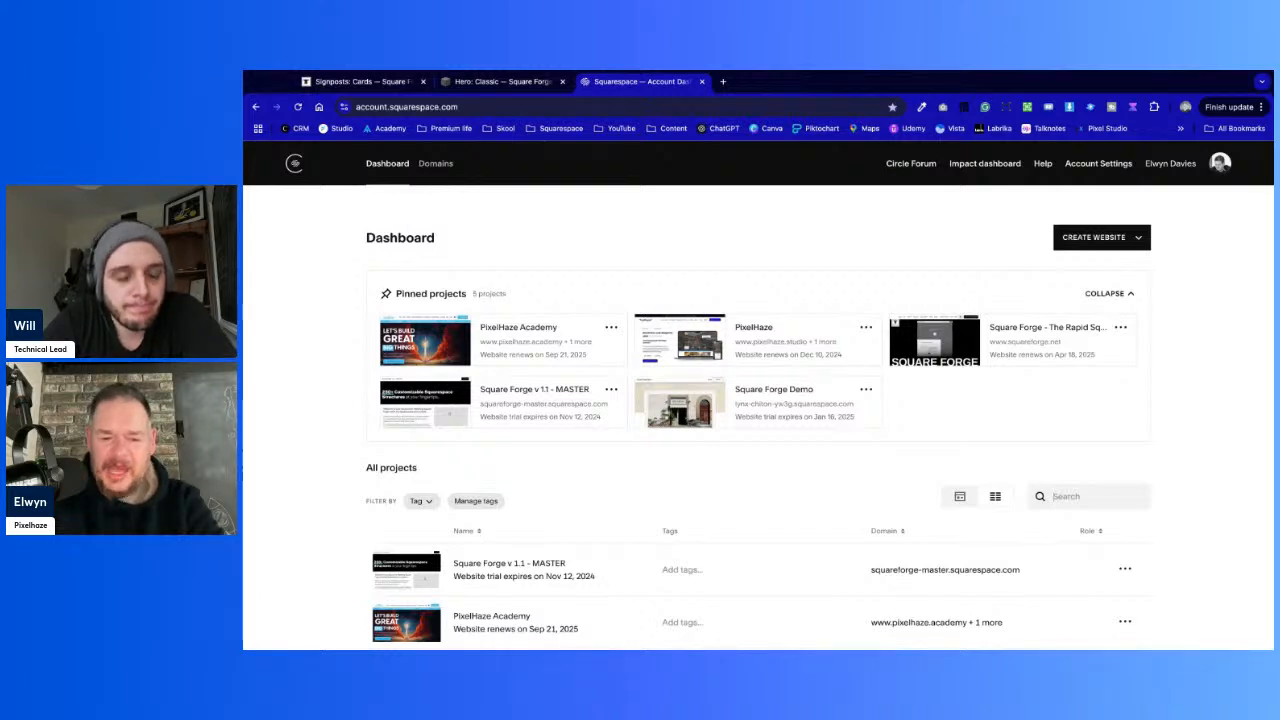
type("forge")
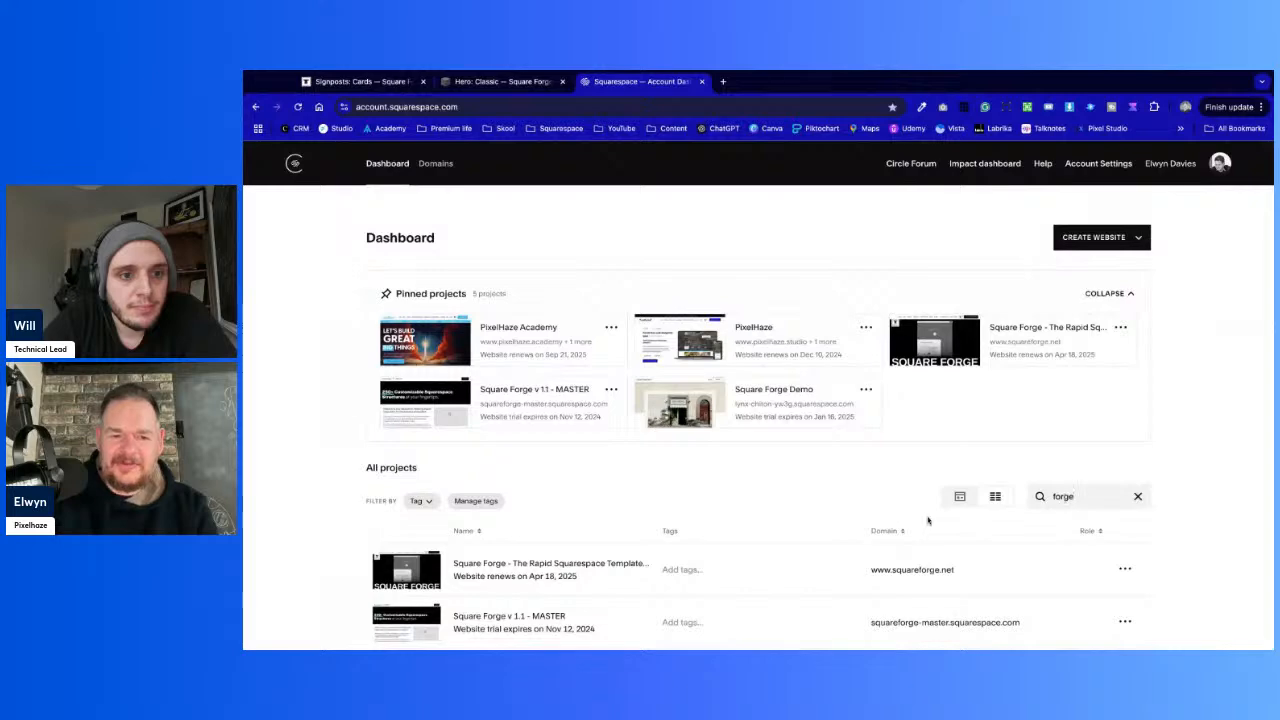
scroll(904, 527, "down", 1)
scroll(904, 527, "down", 4)
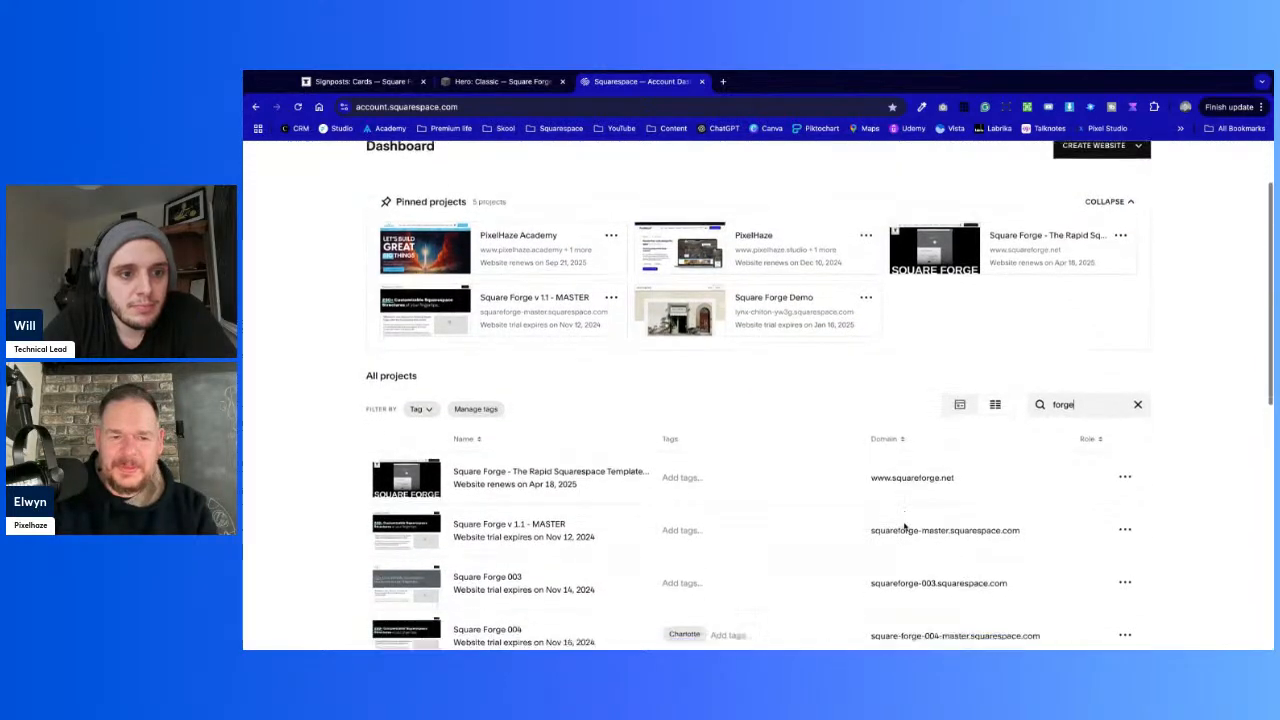
scroll(904, 527, "down", 3)
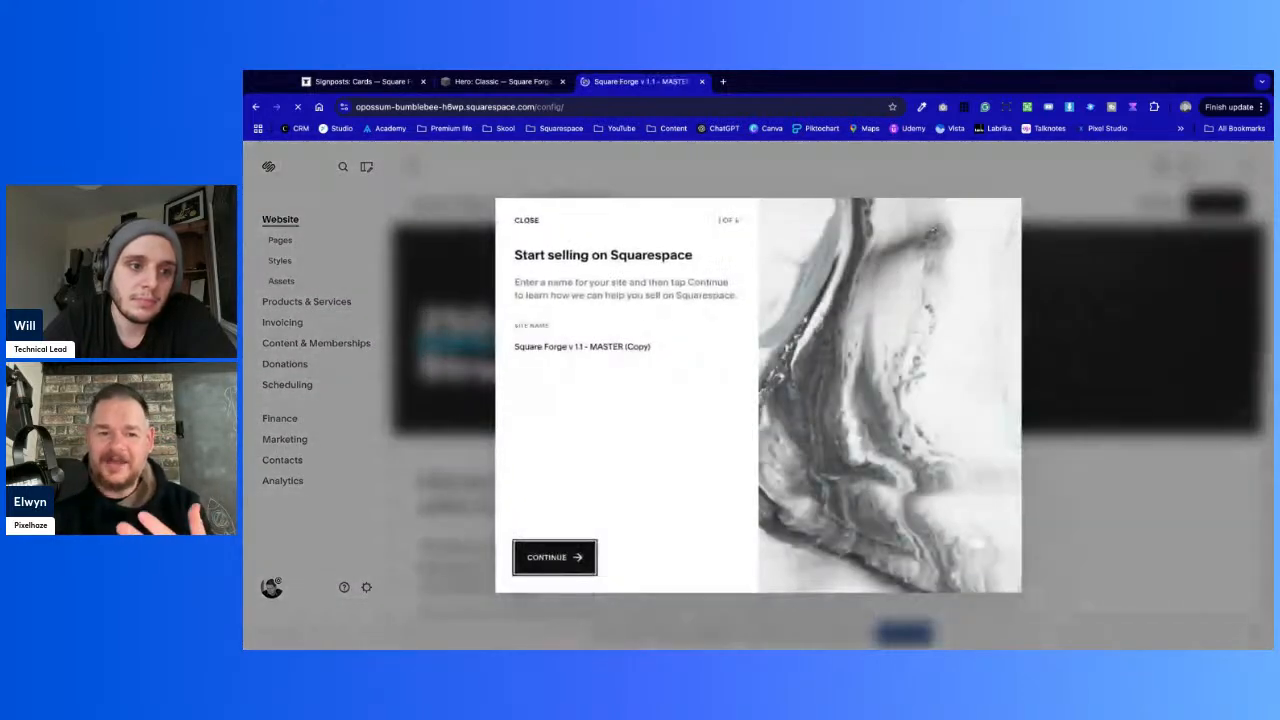
Name the duplicated site Webinar Example, complete the selling introduction and dismiss the Invoicing tip
triple_click(655, 343)
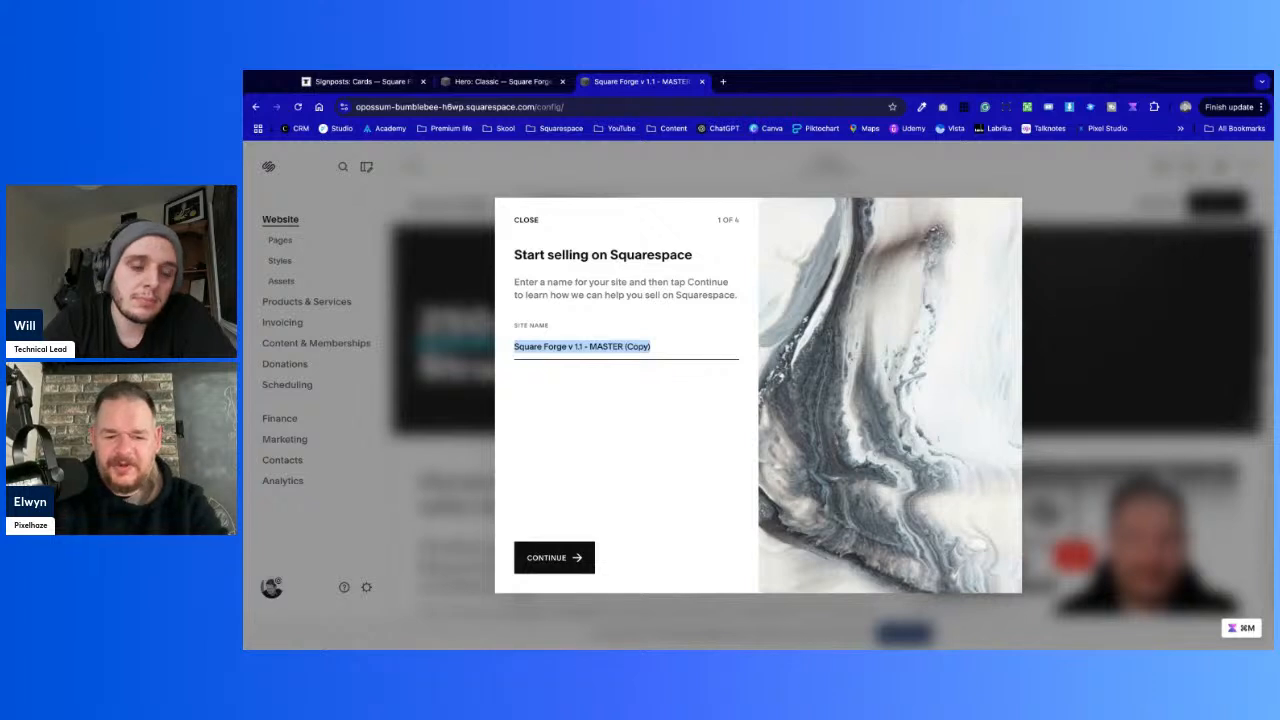
type("Webinar Example")
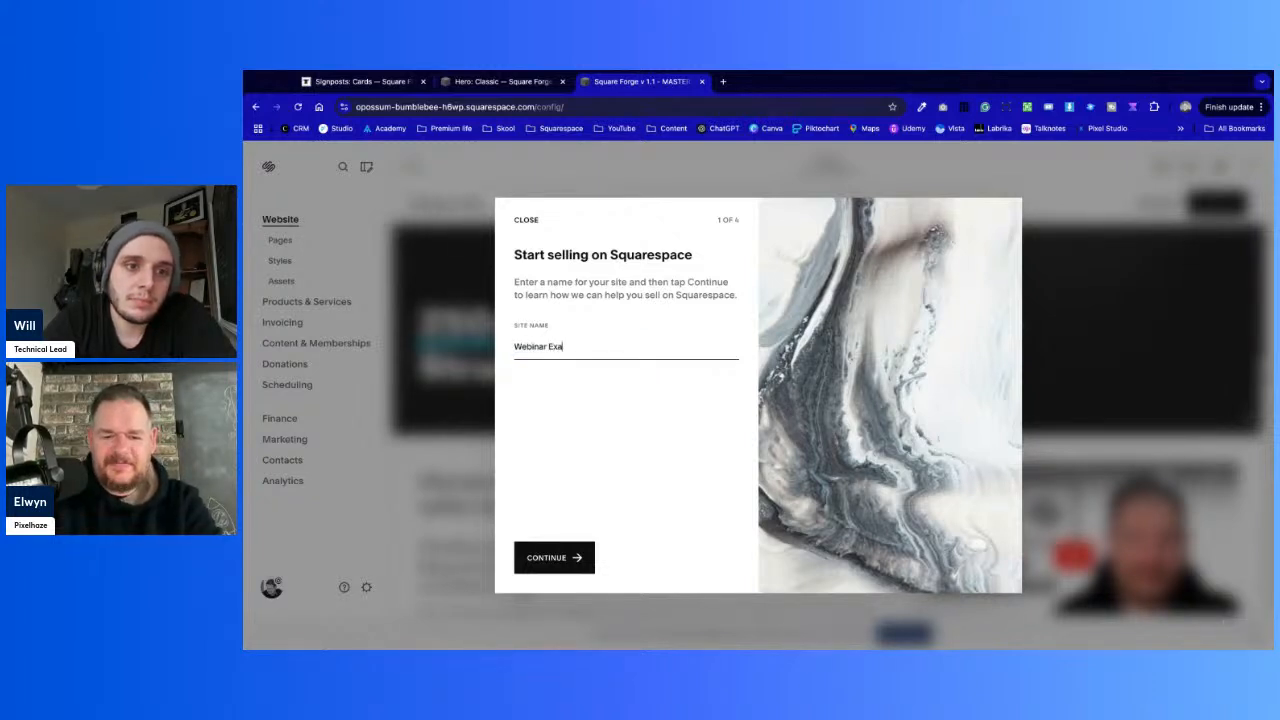
left_click(580, 558)
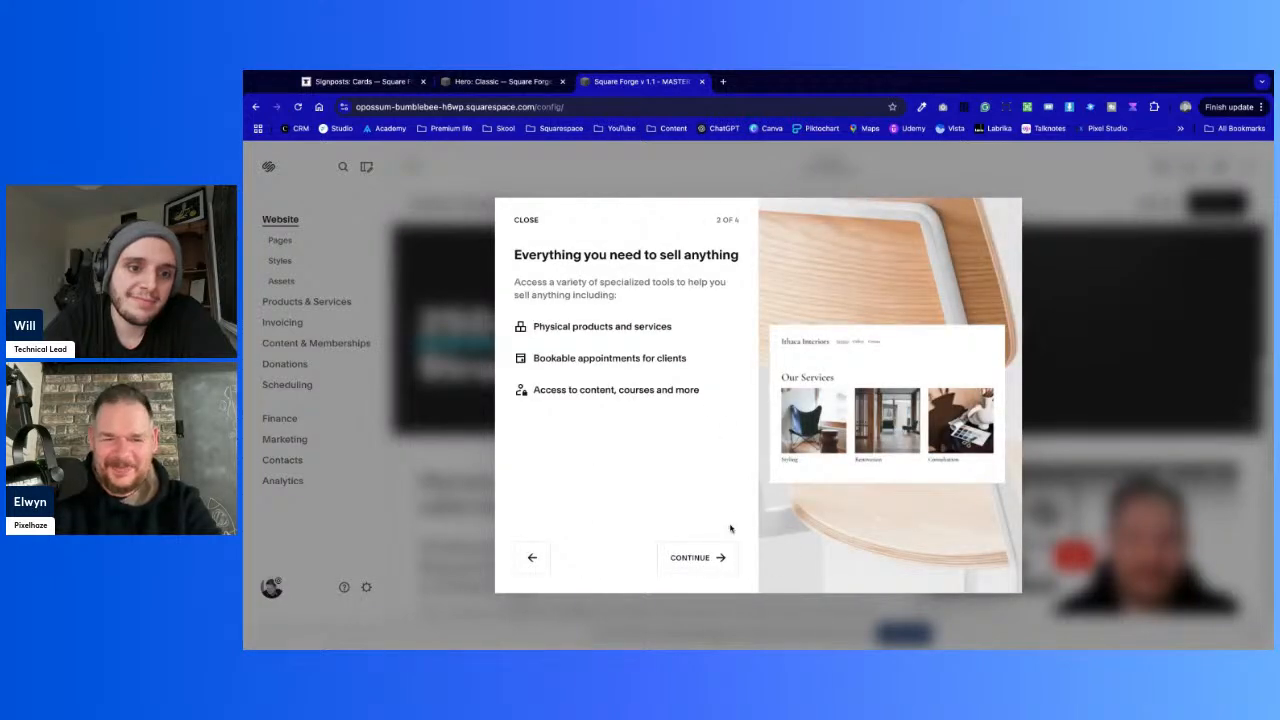
left_click(706, 563)
left_click(706, 565)
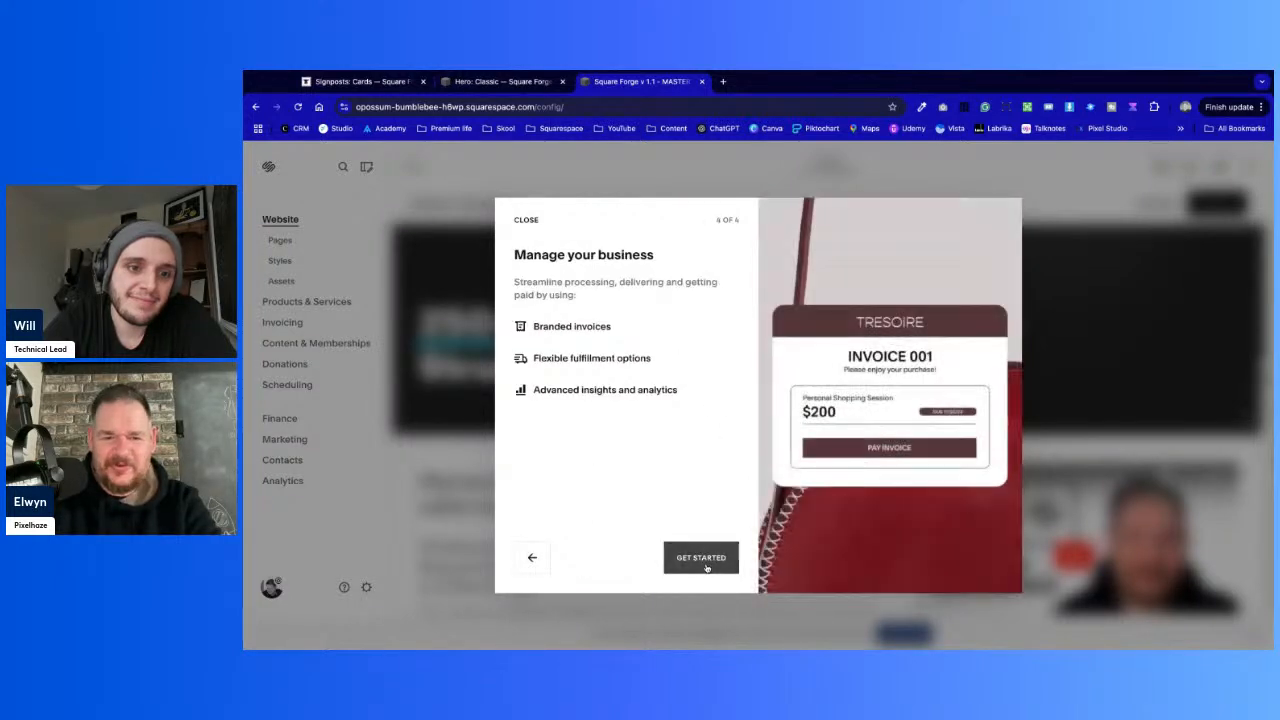
left_click(704, 560)
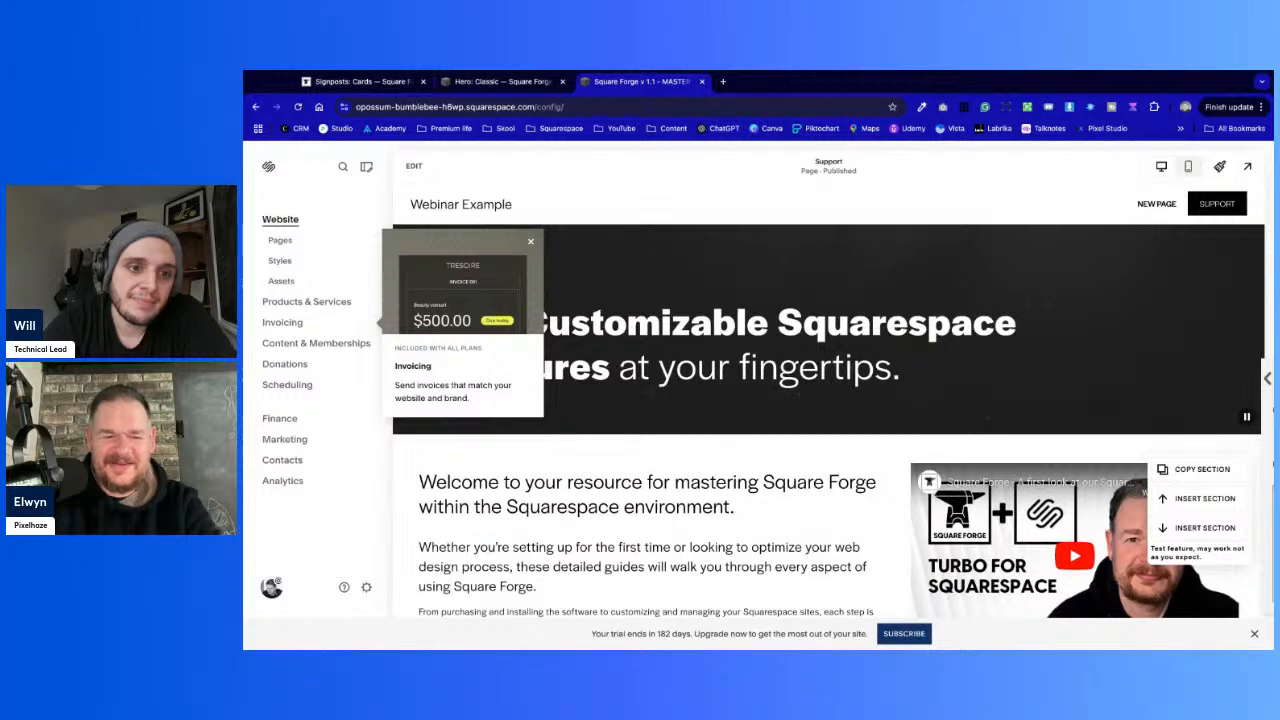
left_click(531, 243)
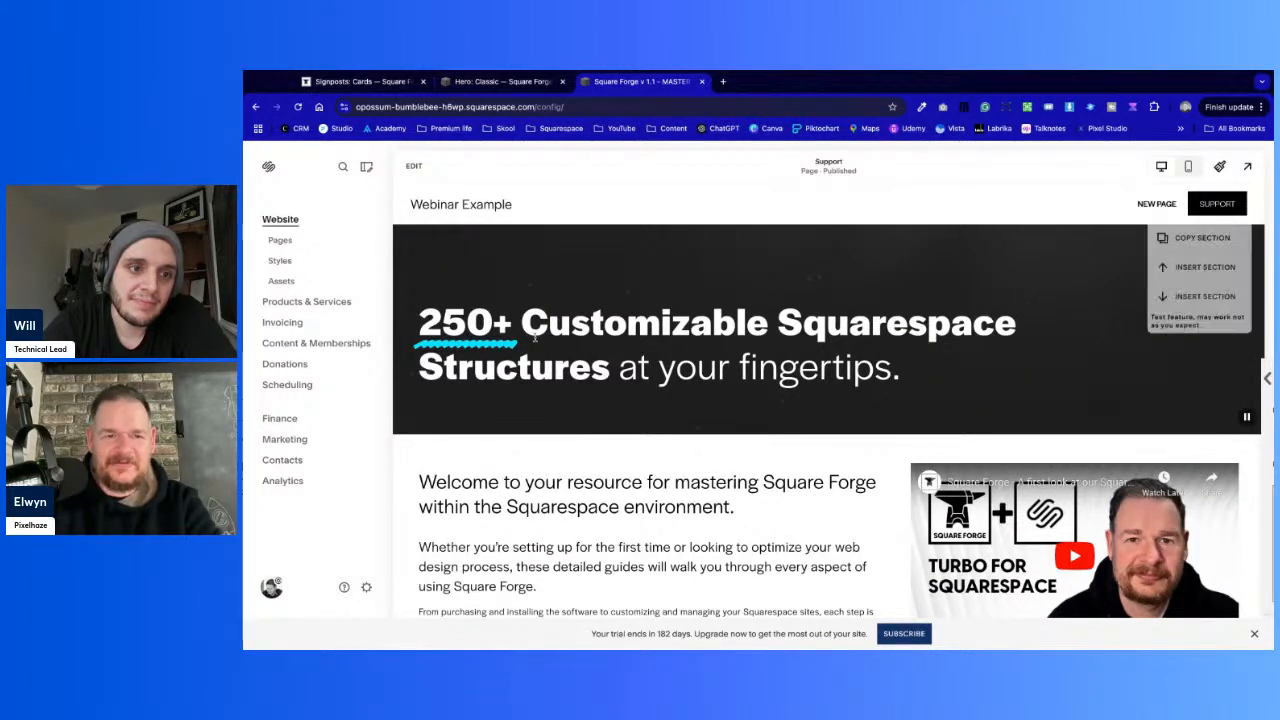
Examine the duplicated site's built-in web address and its list of pages, and return to the site's home view
left_click(449, 107)
left_click_drag(449, 112, 464, 105)
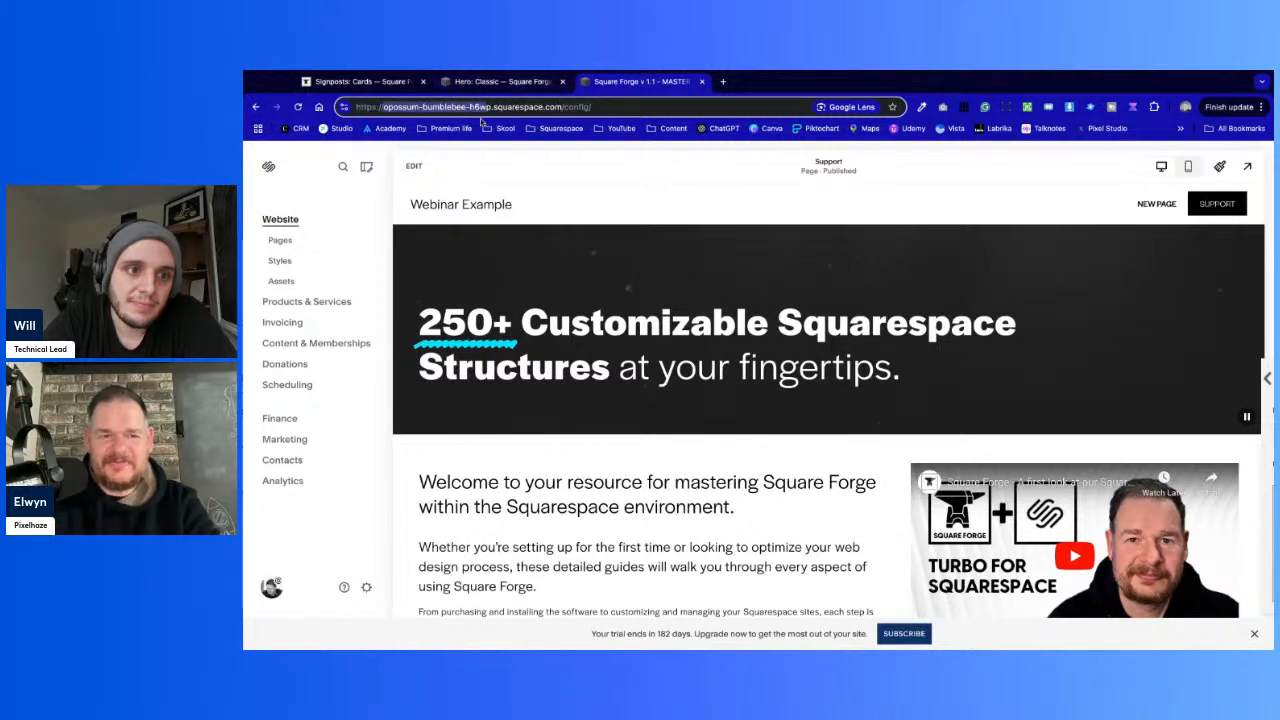
left_click(546, 500)
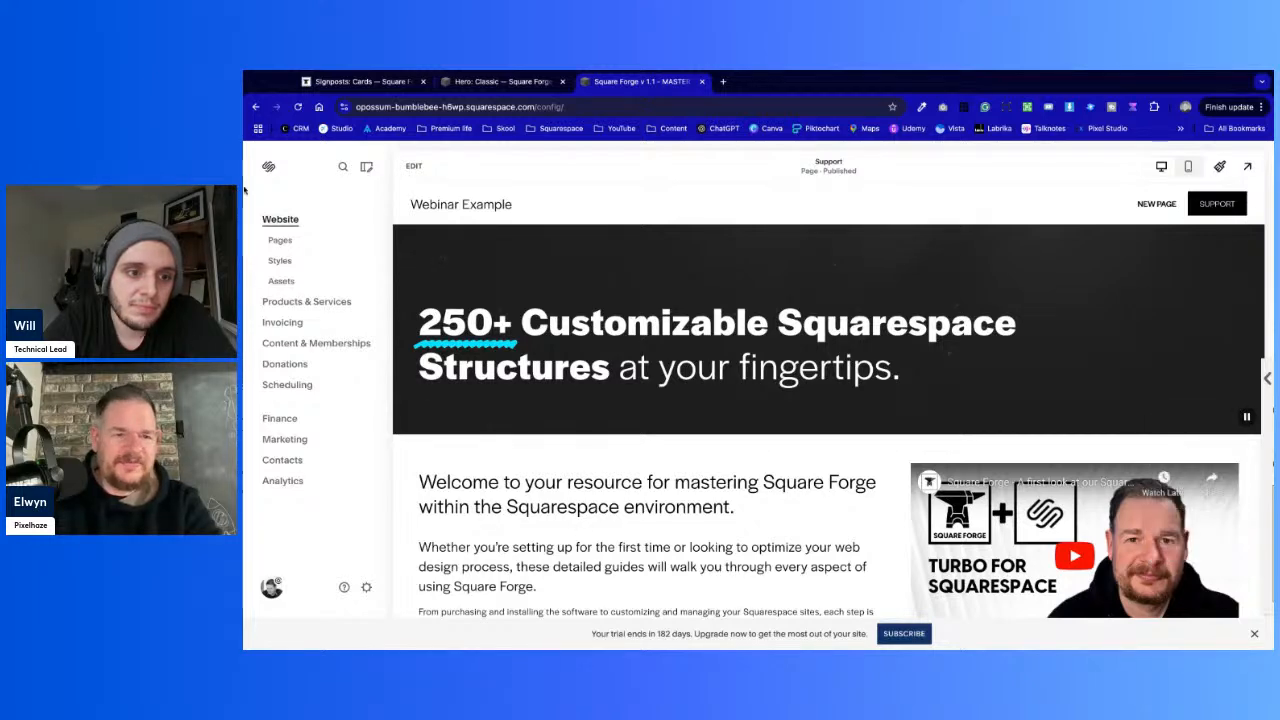
left_click(292, 246)
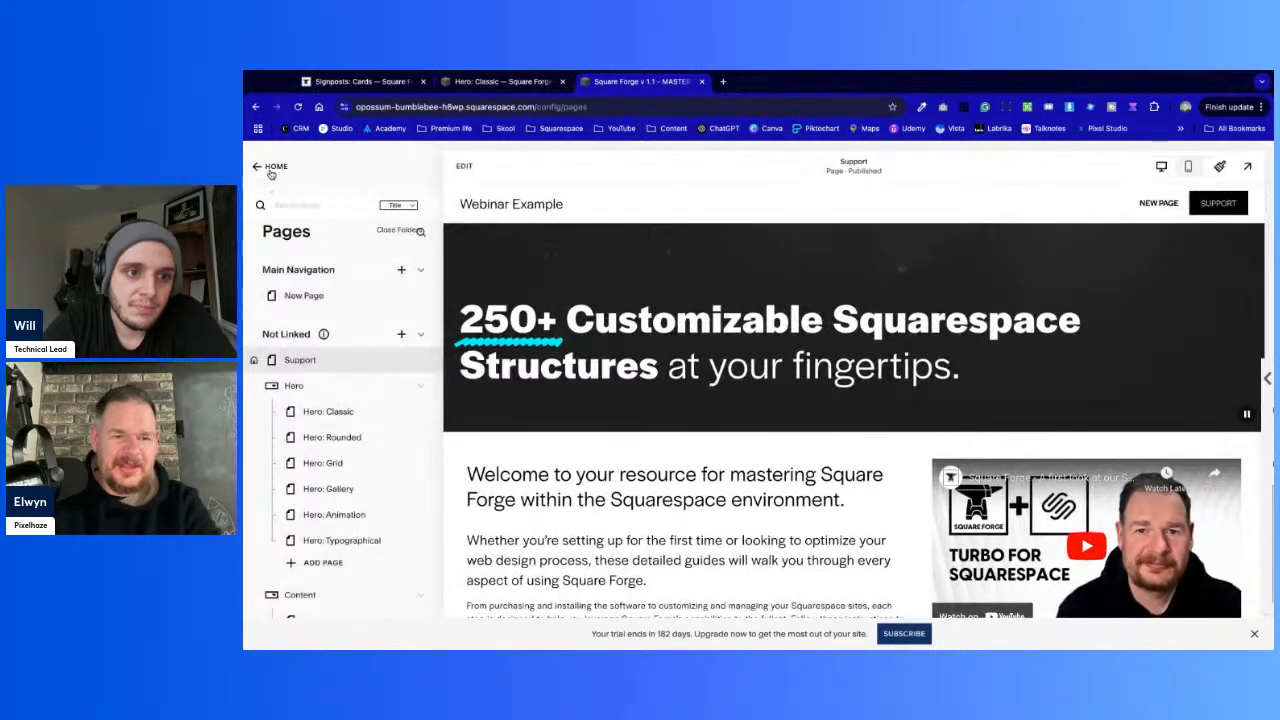
left_click(270, 168)
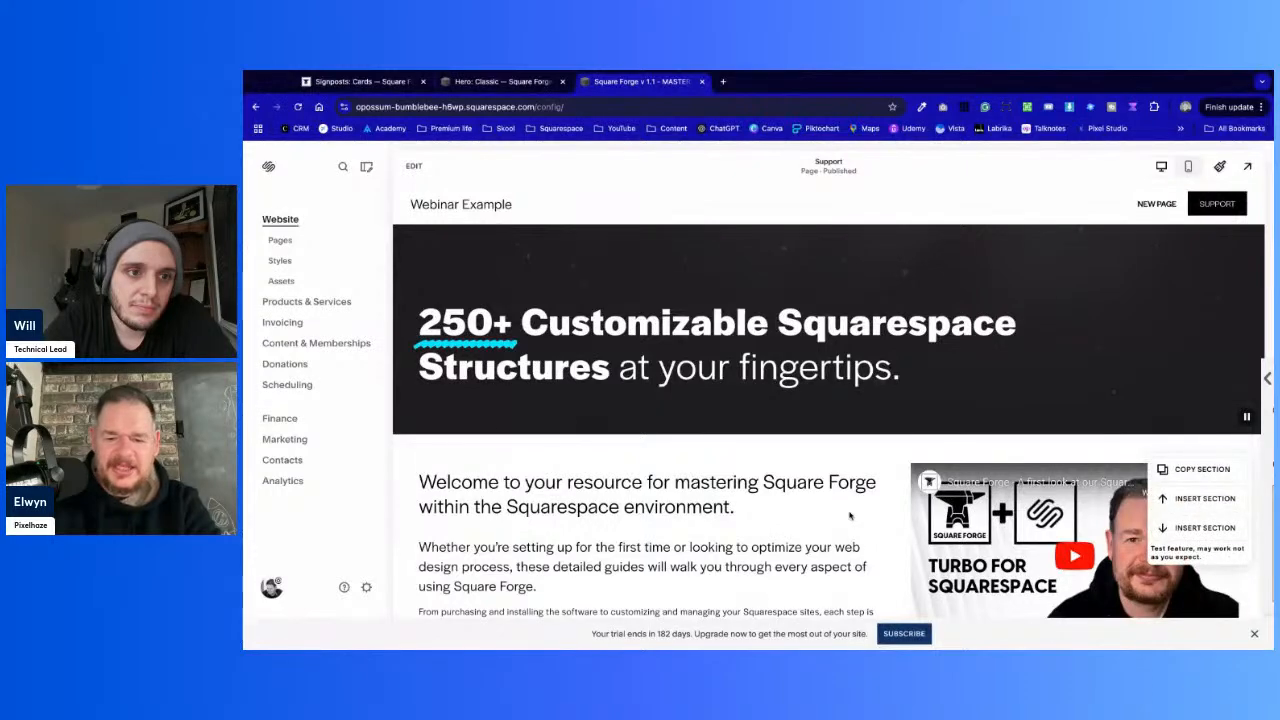
Search the site's settings for "domain" and open the details of its built-in Squarespace domain
key("/")
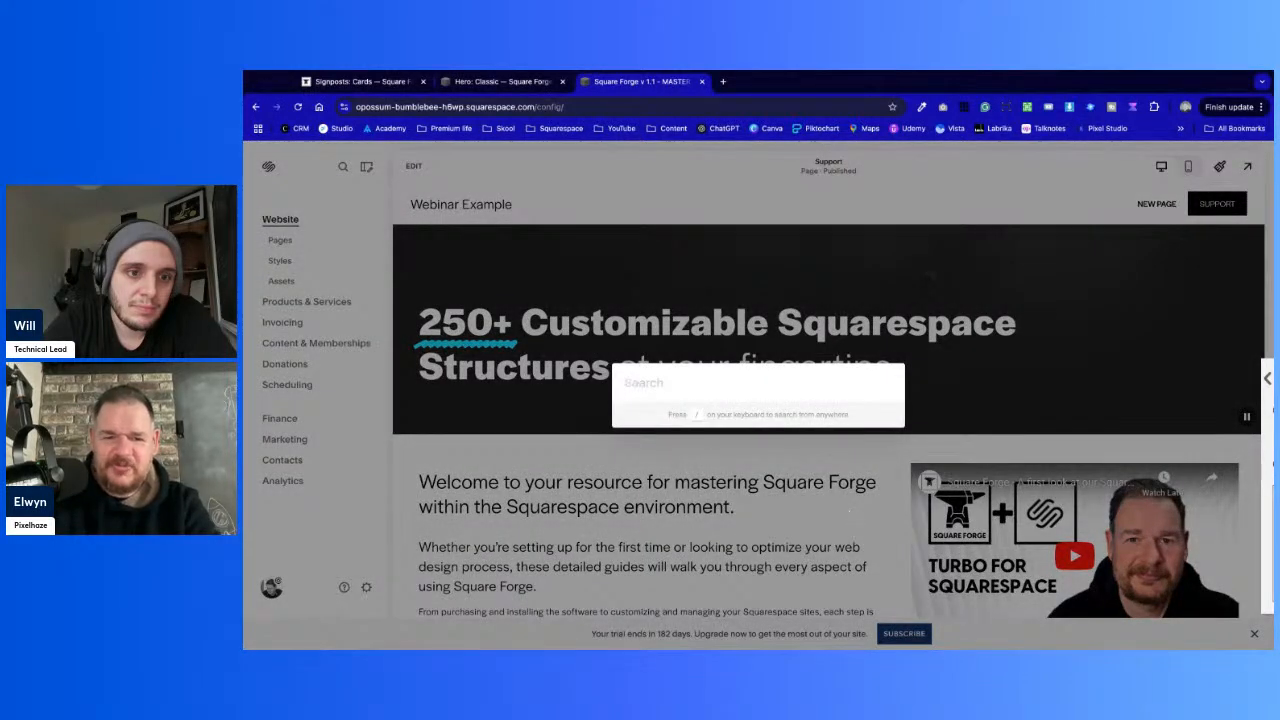
type("domain")
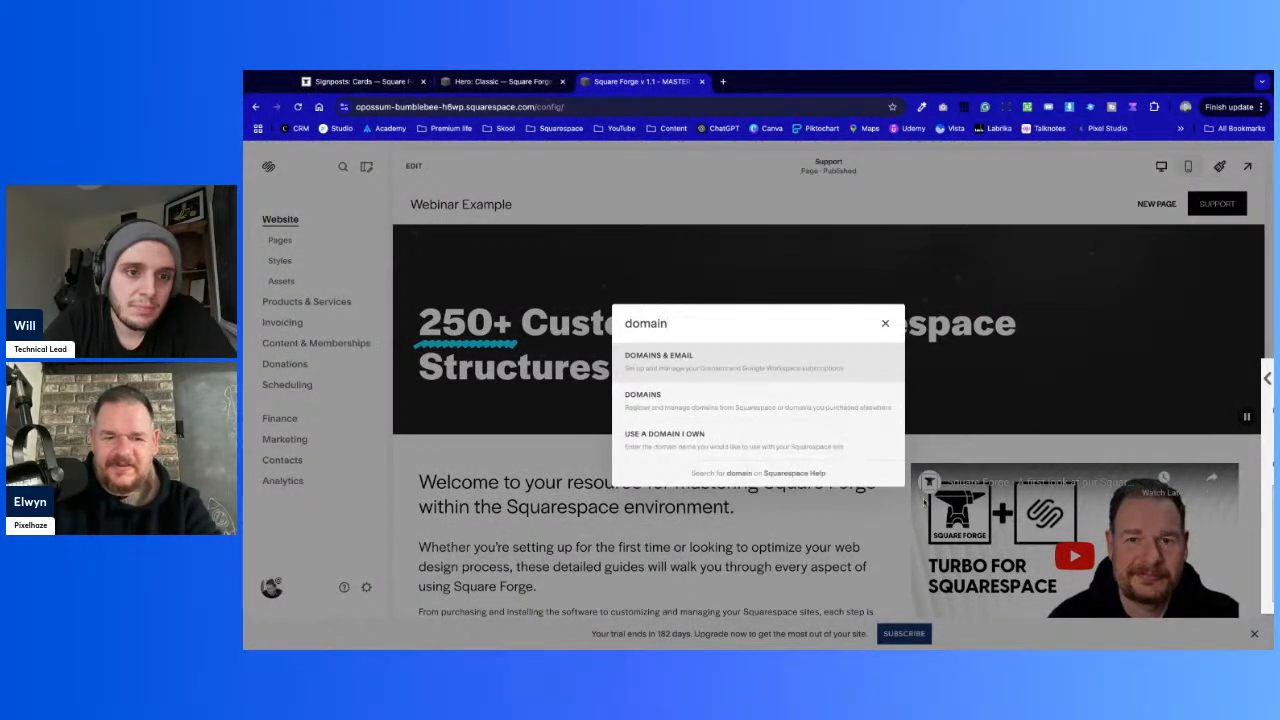
left_click(684, 420)
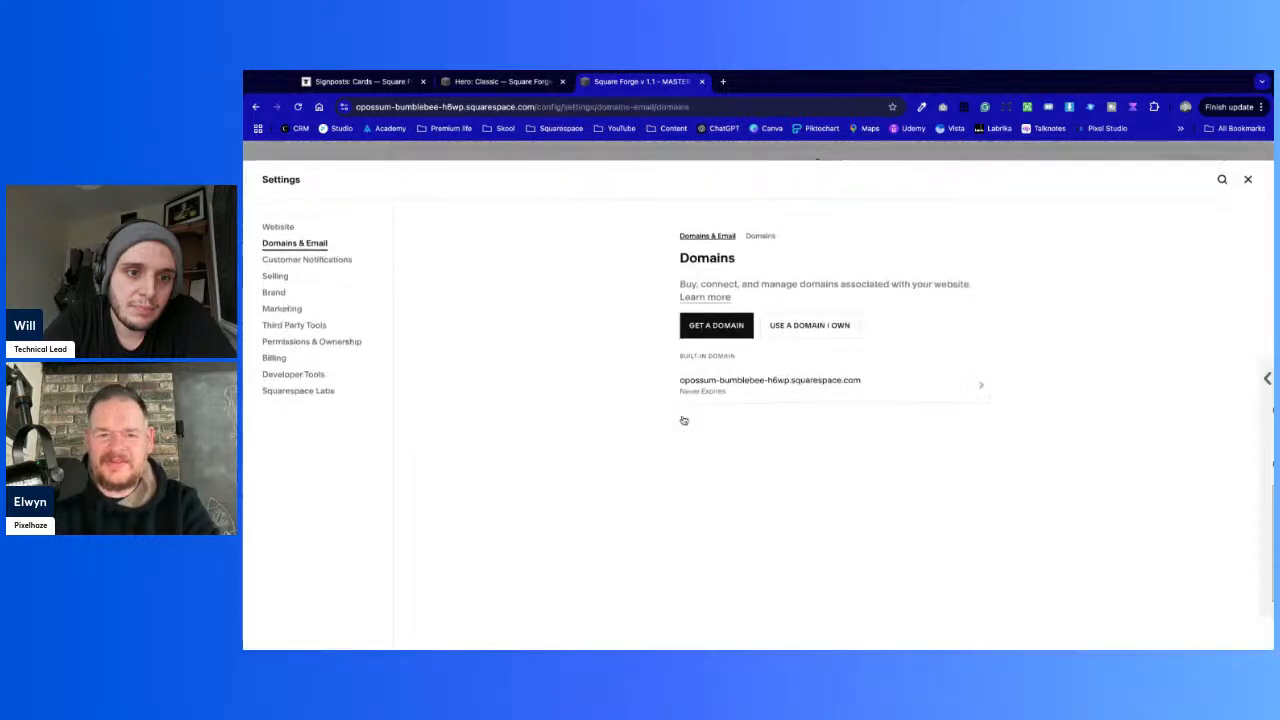
left_click(781, 401)
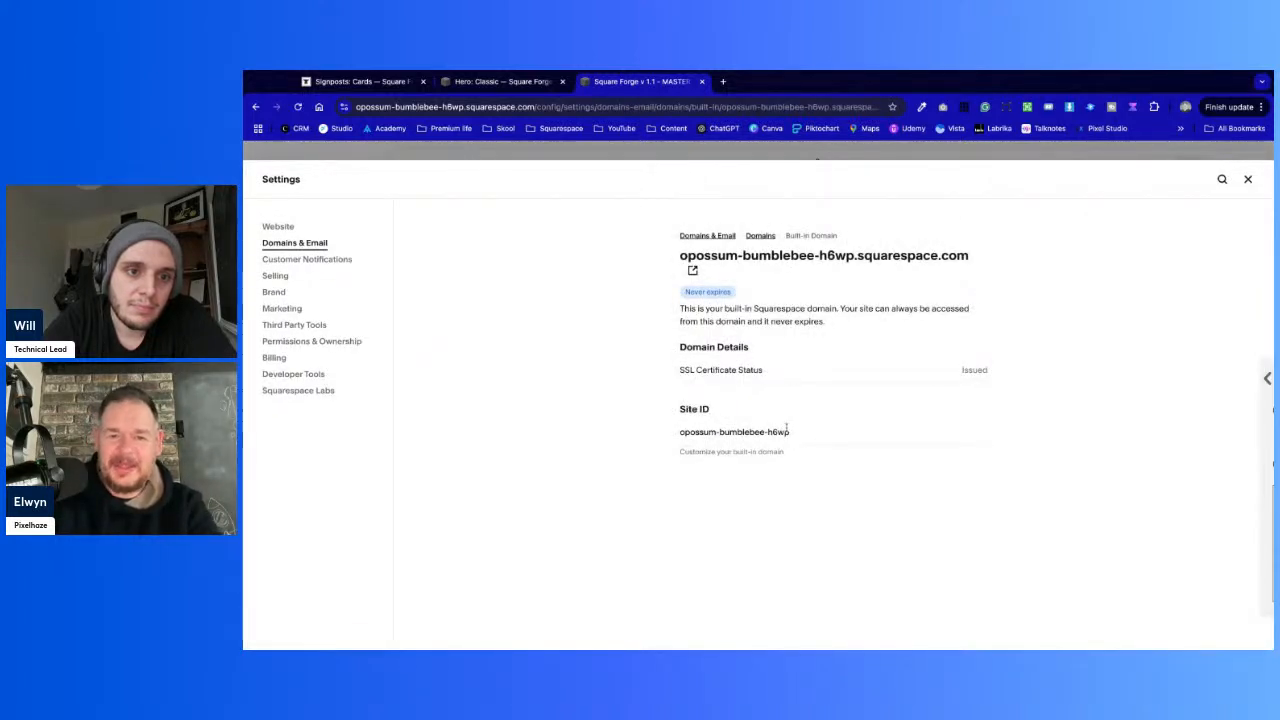
Set the built-in domain's site ID to squareforge-webinar, save it and confirm the site URL change
left_click(805, 432)
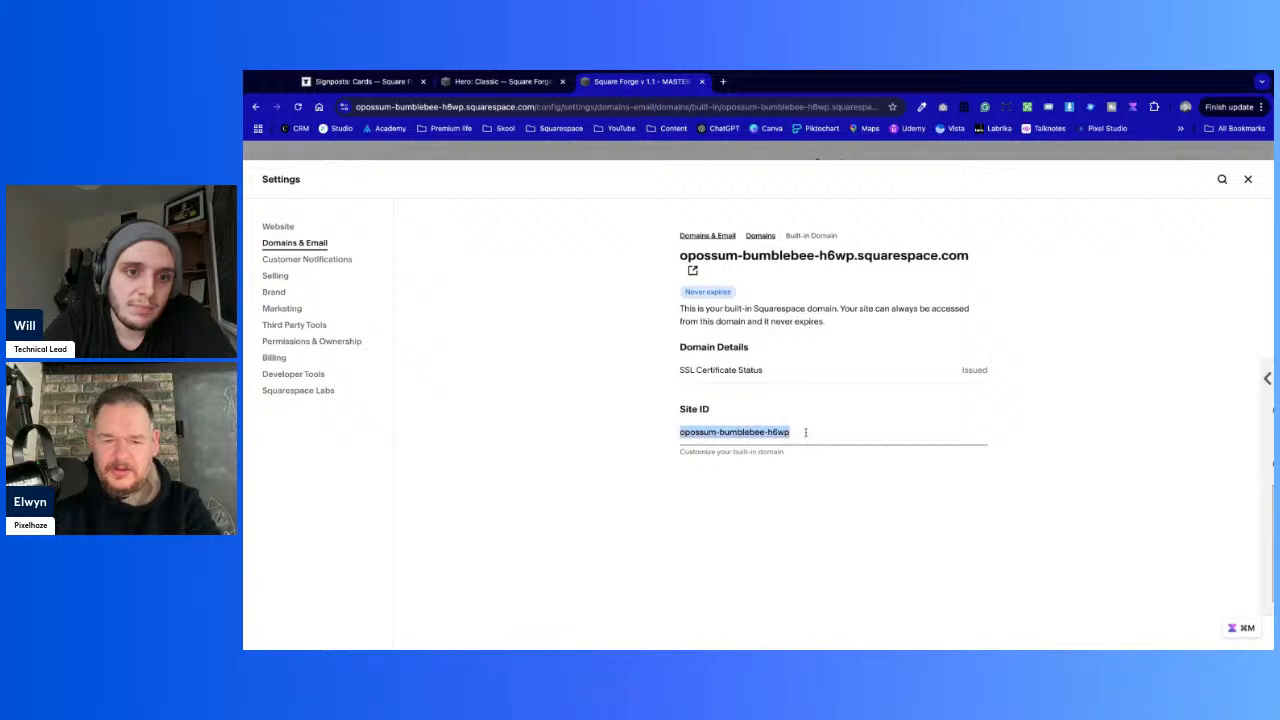
type("squar")
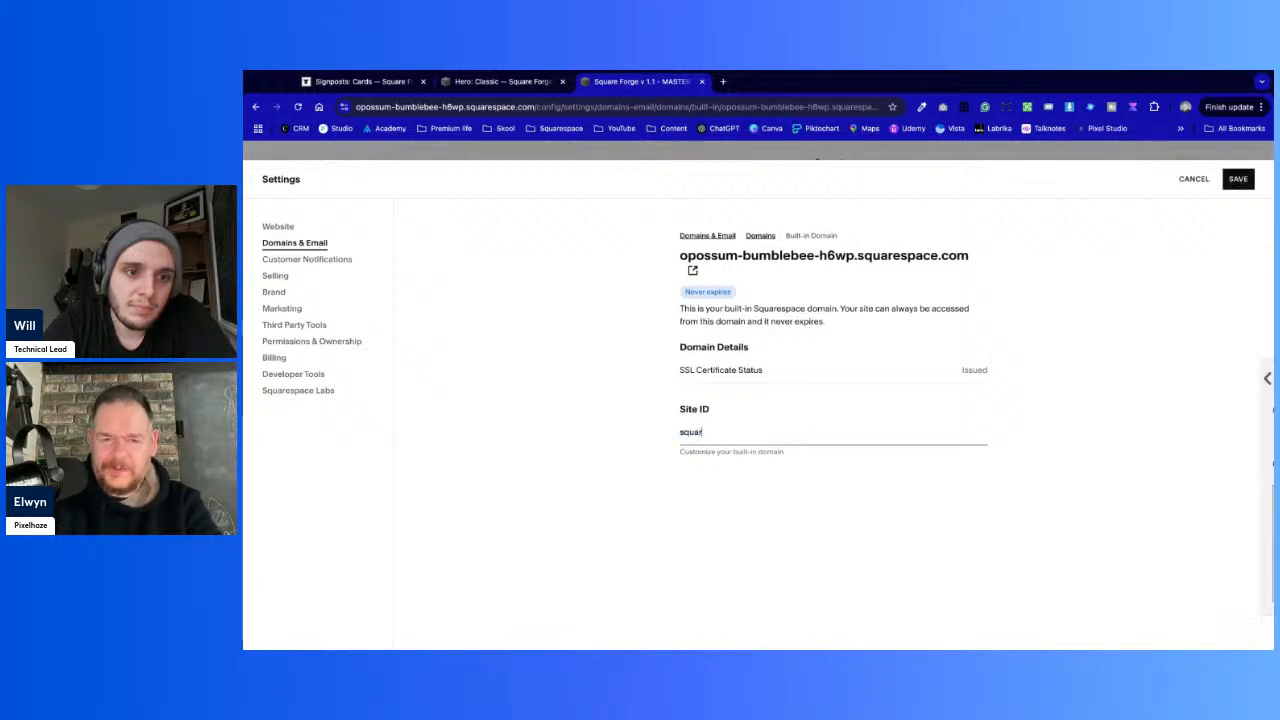
type("eforge-webinar")
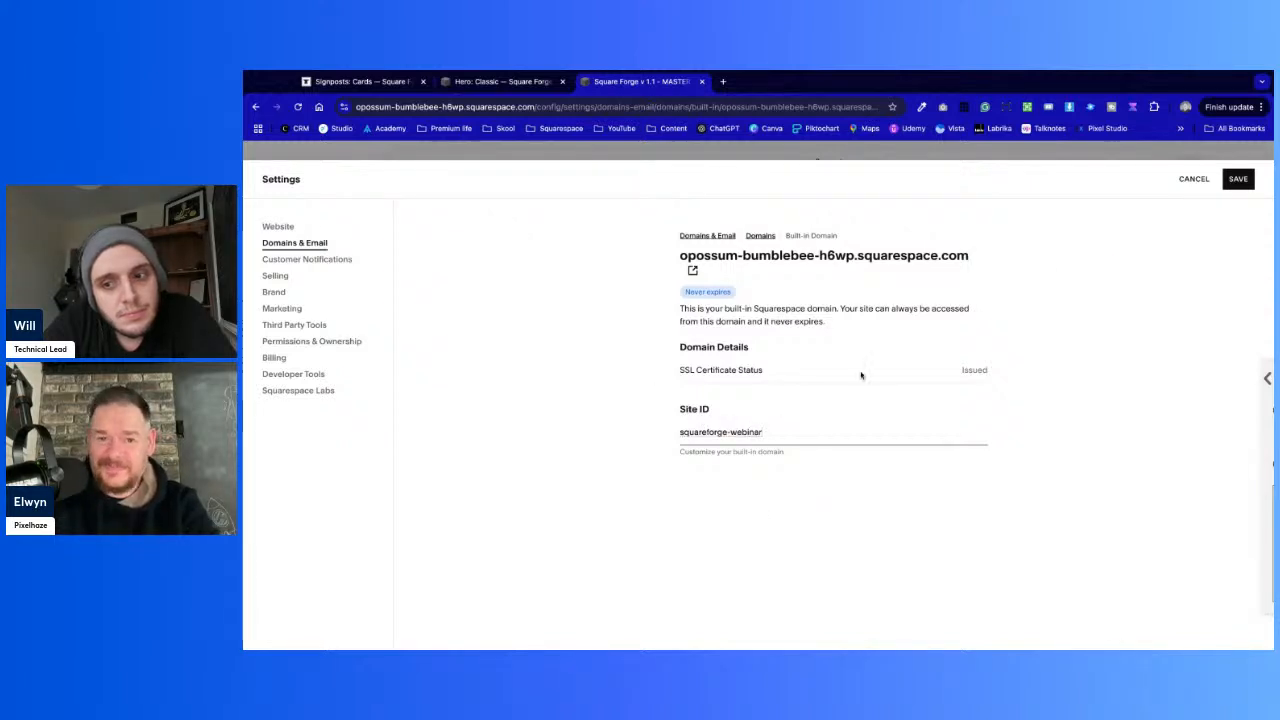
left_click(1242, 180)
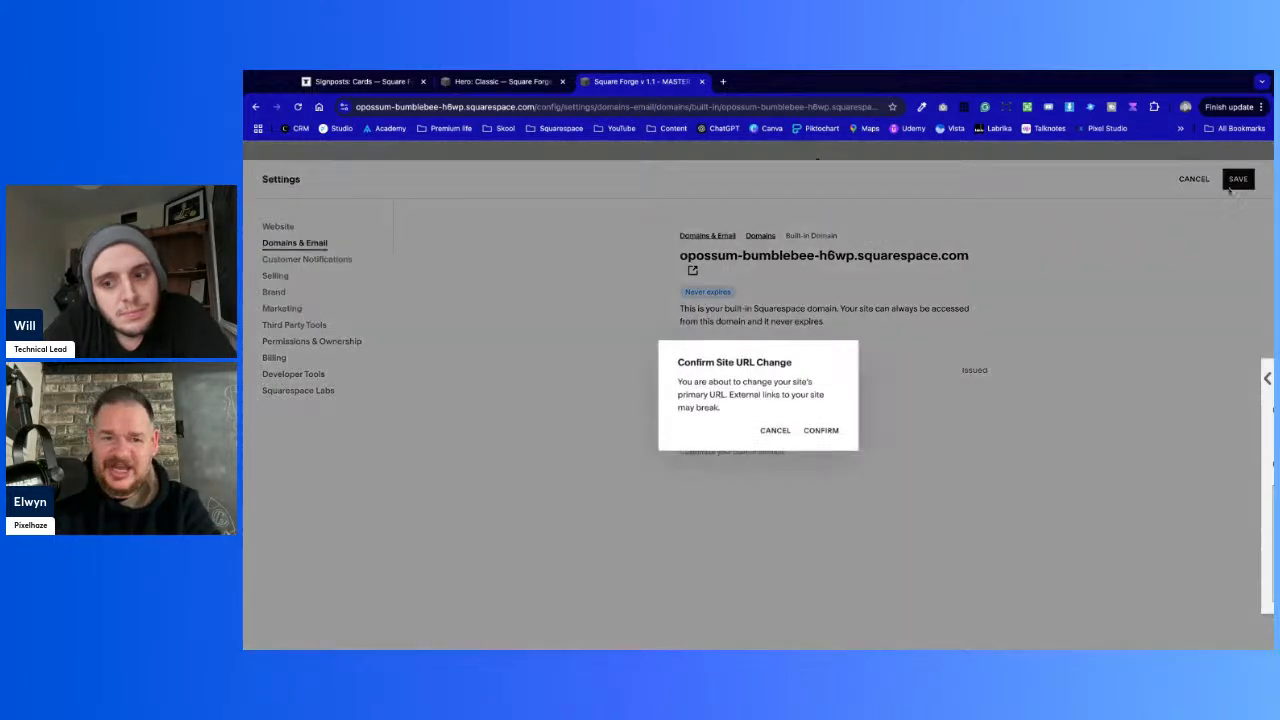
left_click(818, 430)
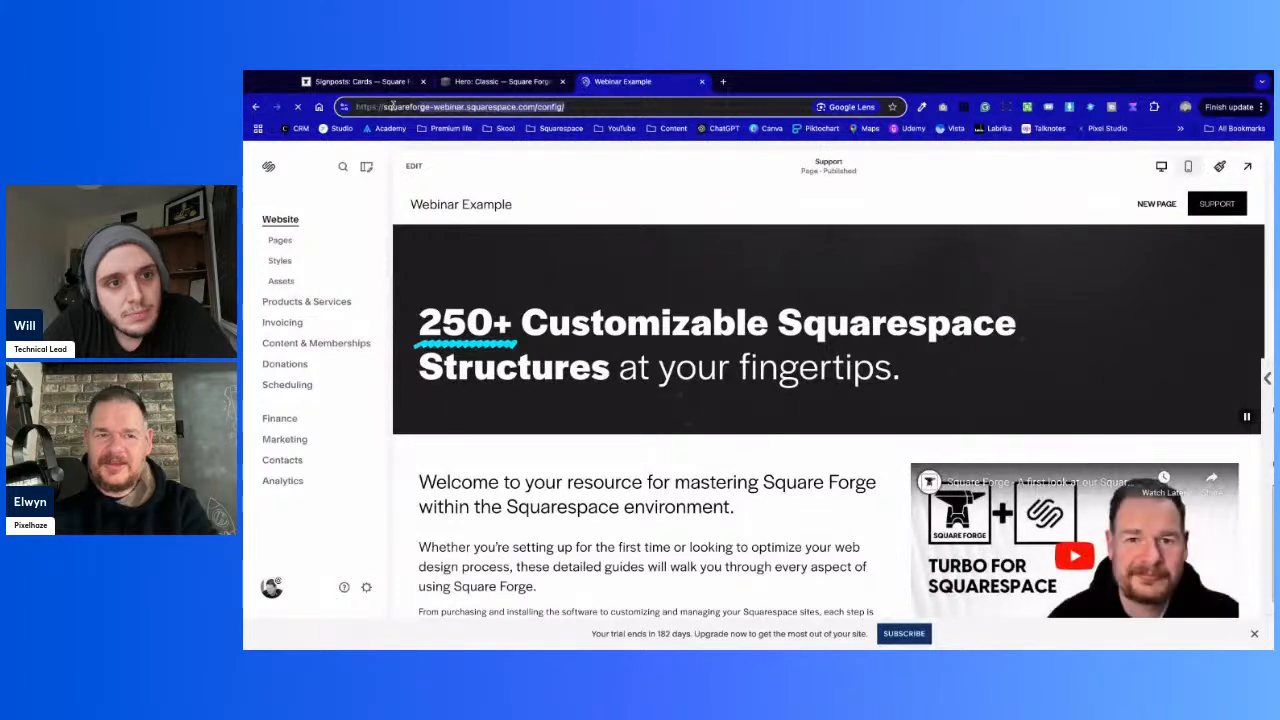
Examine the site's customized web address and look over the Support page's introduction and setup steps
left_click_drag(381, 107, 461, 107)
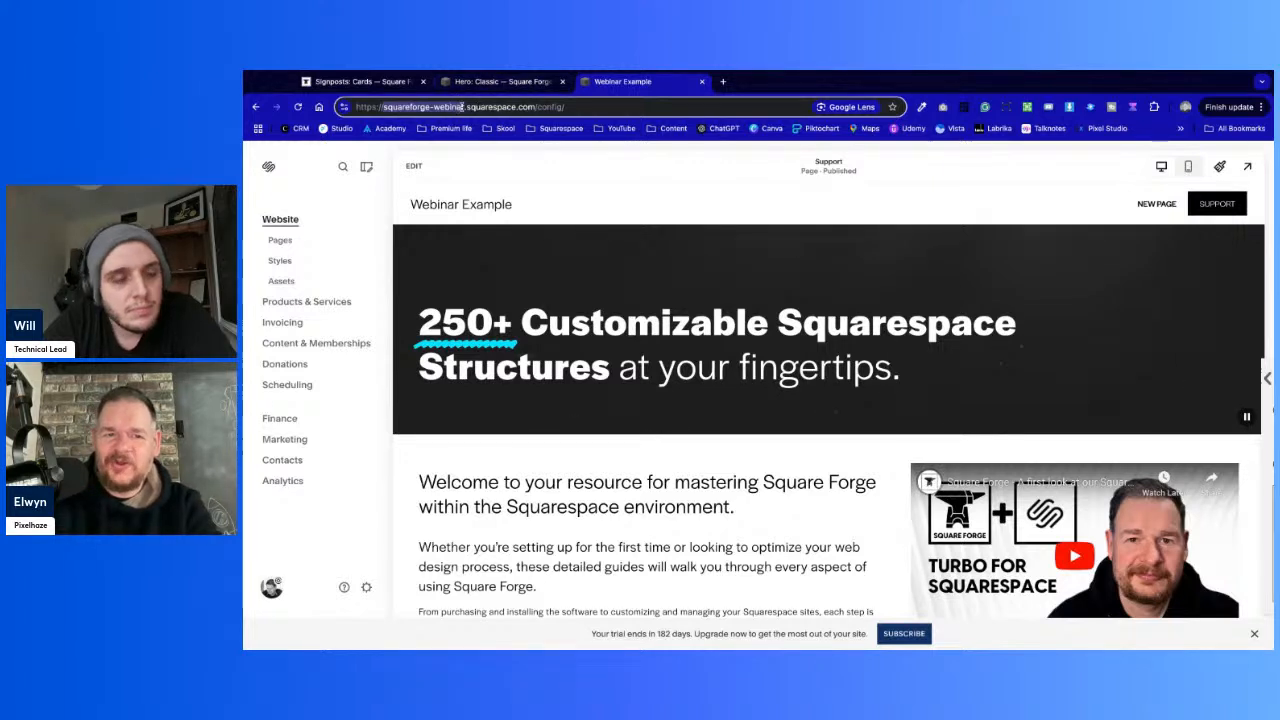
left_click(536, 108)
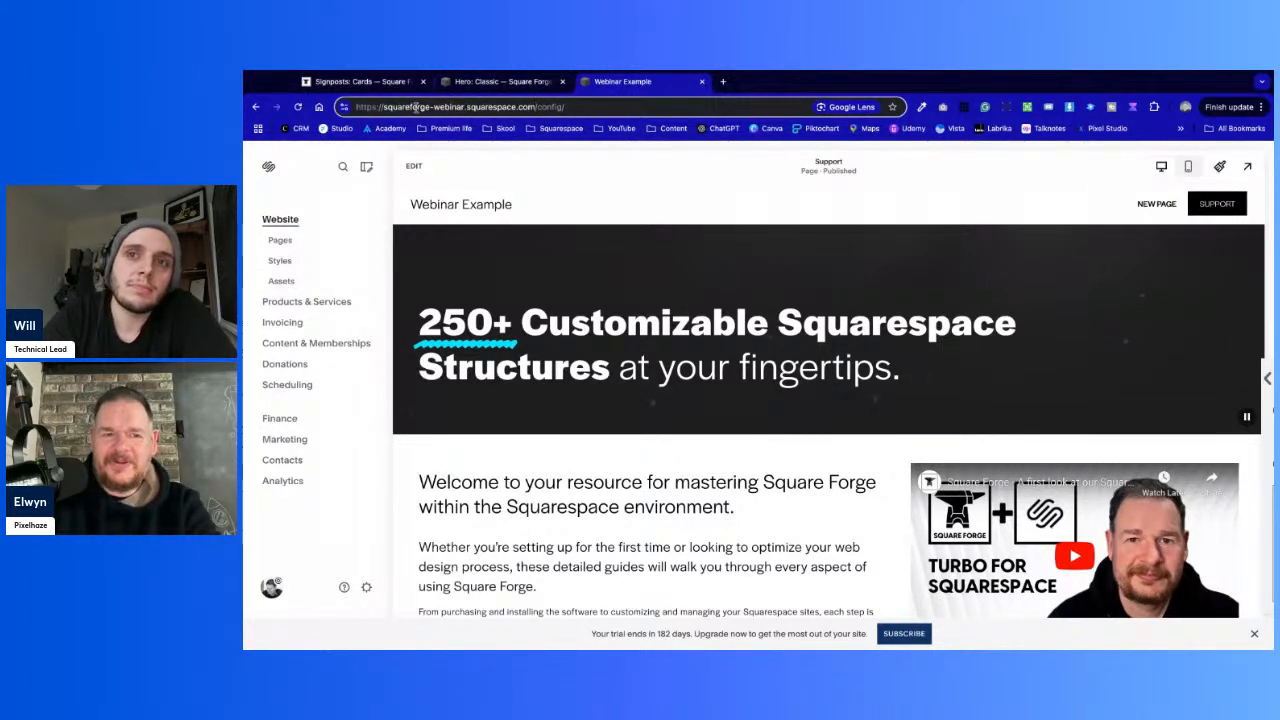
mouse_move(630, 255)
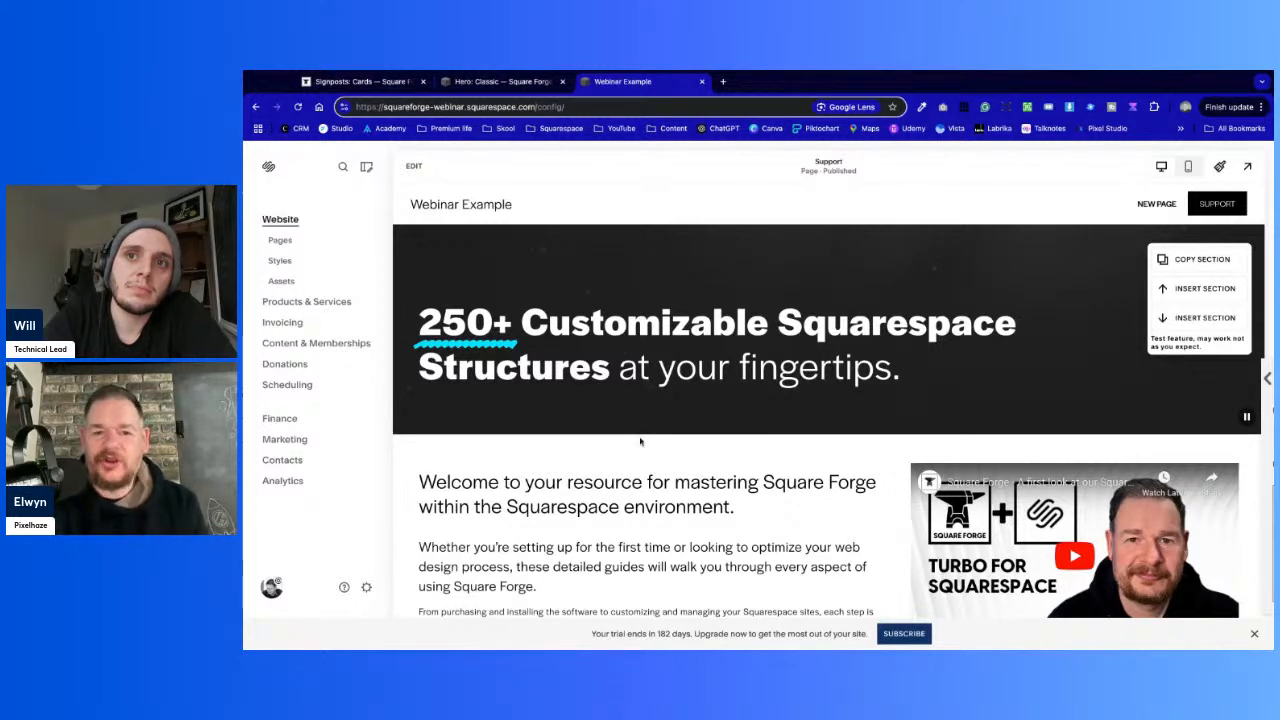
scroll(640, 441, "down", 5)
scroll(663, 497, "up", 3)
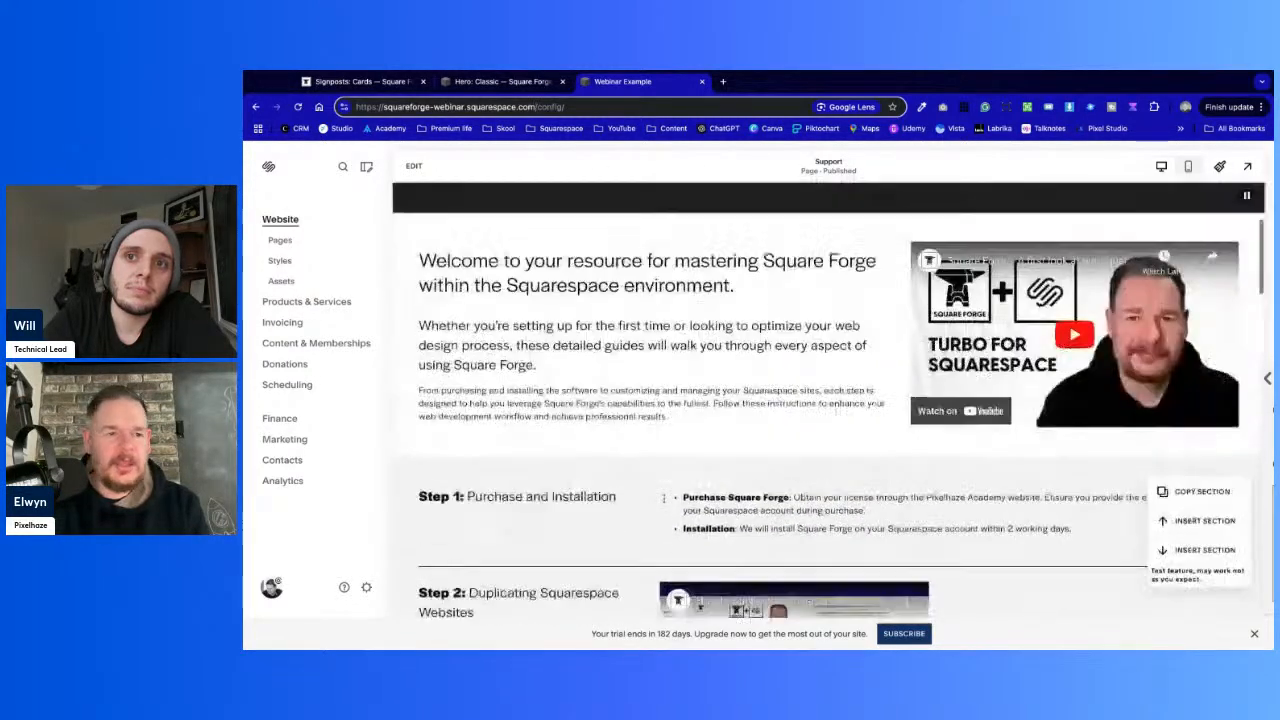
scroll(663, 497, "up", 3)
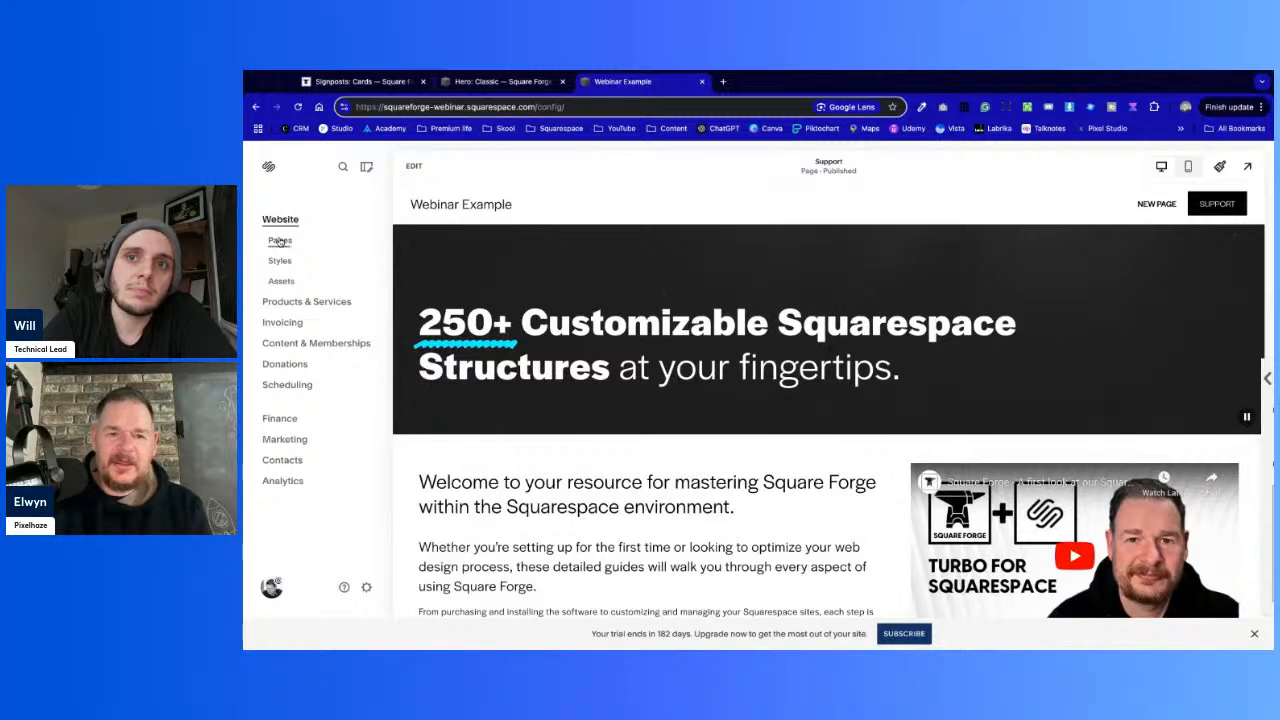
mouse_move(713, 268)
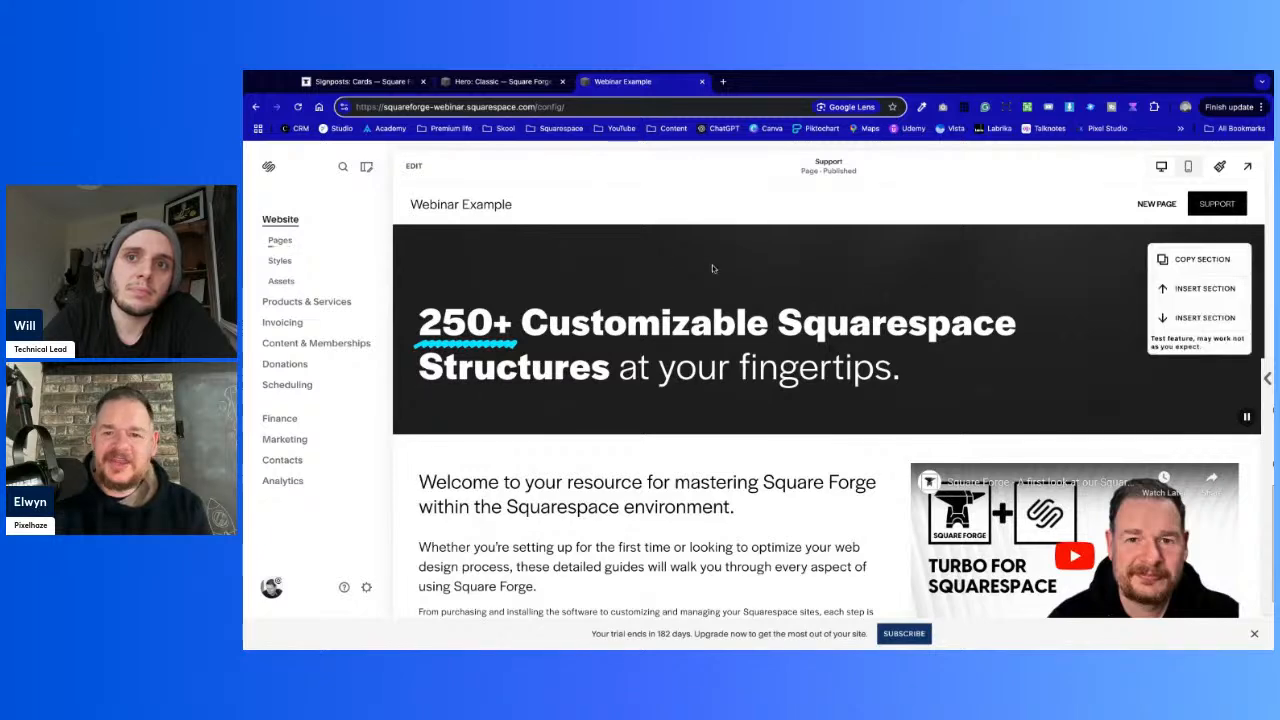
Open the site's page list and delete New Page from the main navigation
left_click(281, 240)
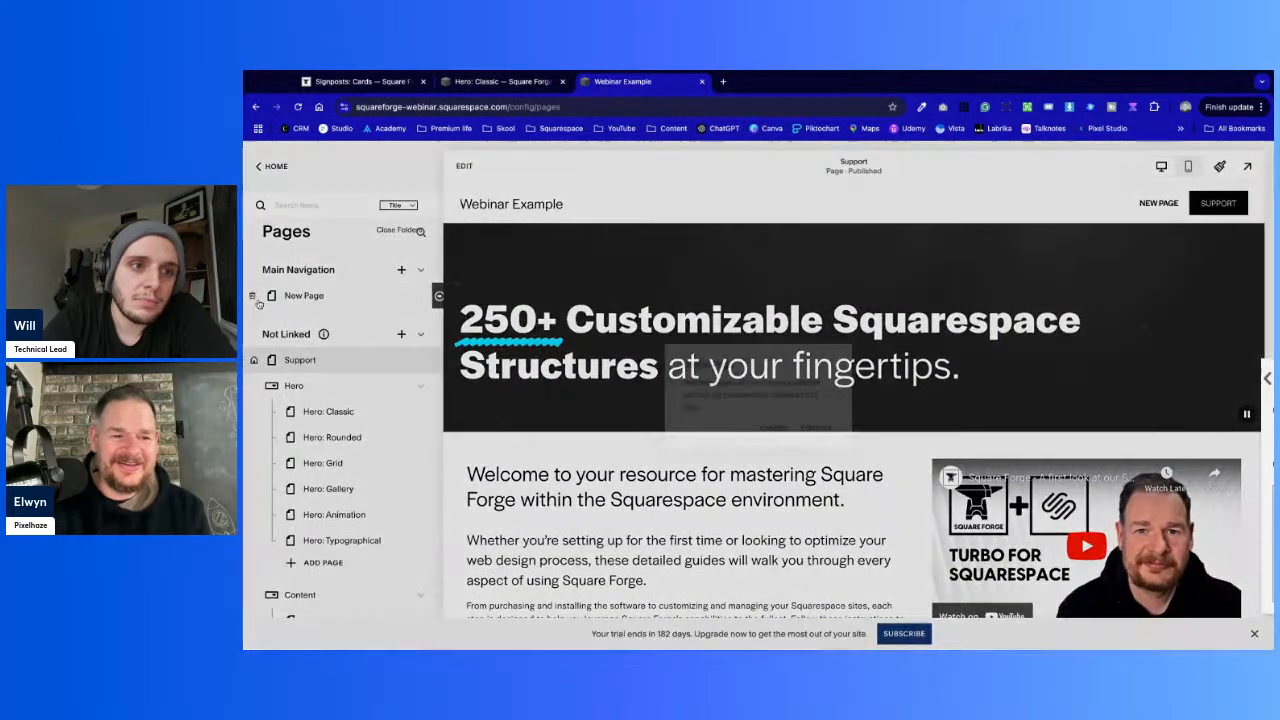
left_click(253, 296)
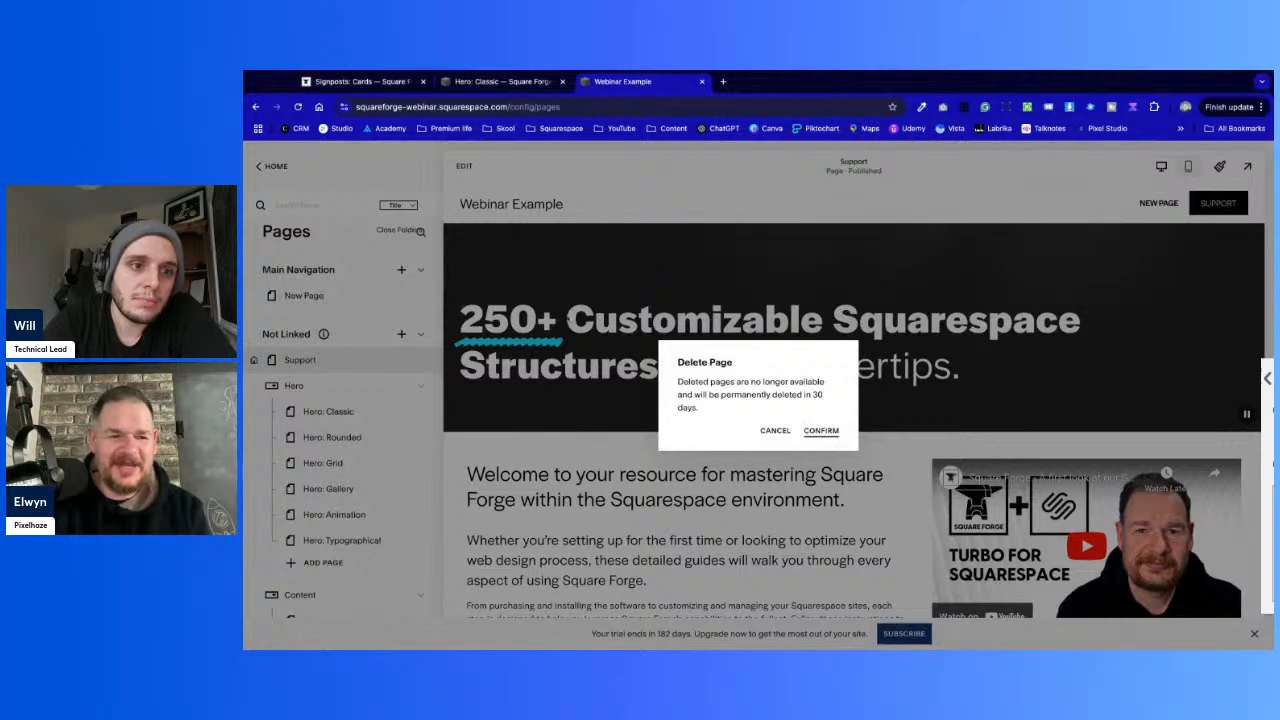
left_click(820, 430)
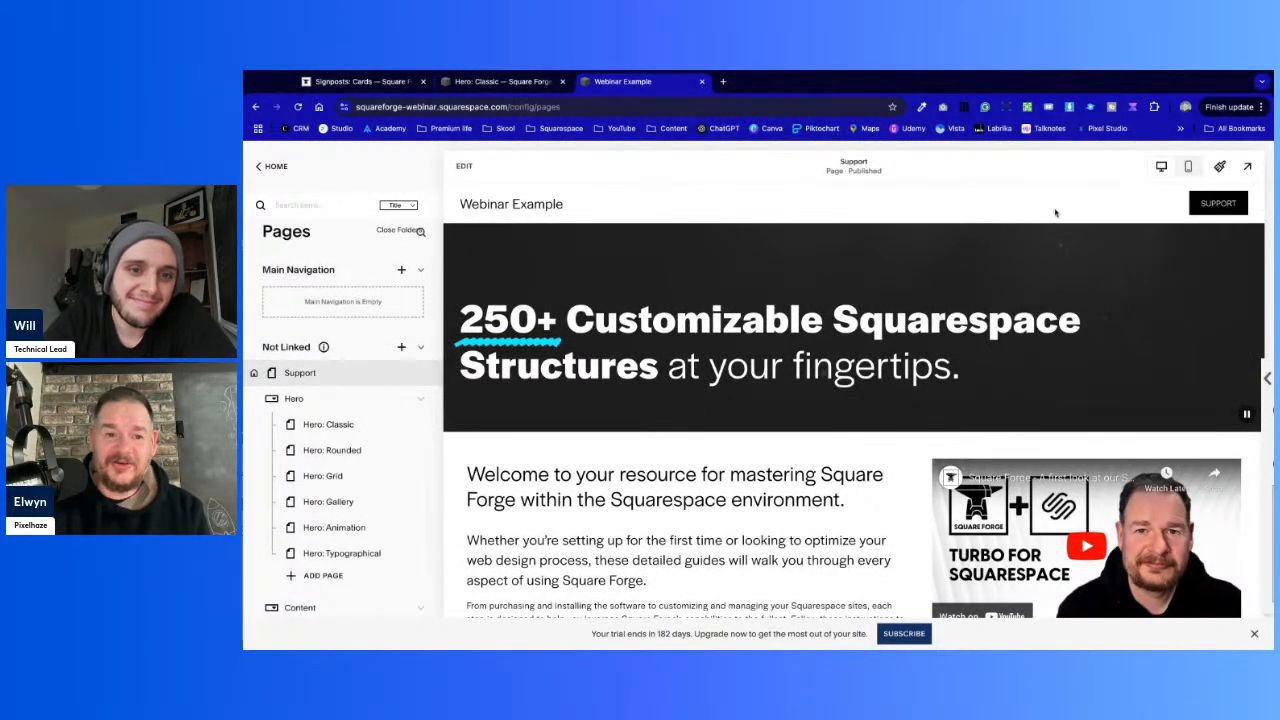
Add a blank page named Home to the main navigation
left_click(401, 270)
left_click(494, 253)
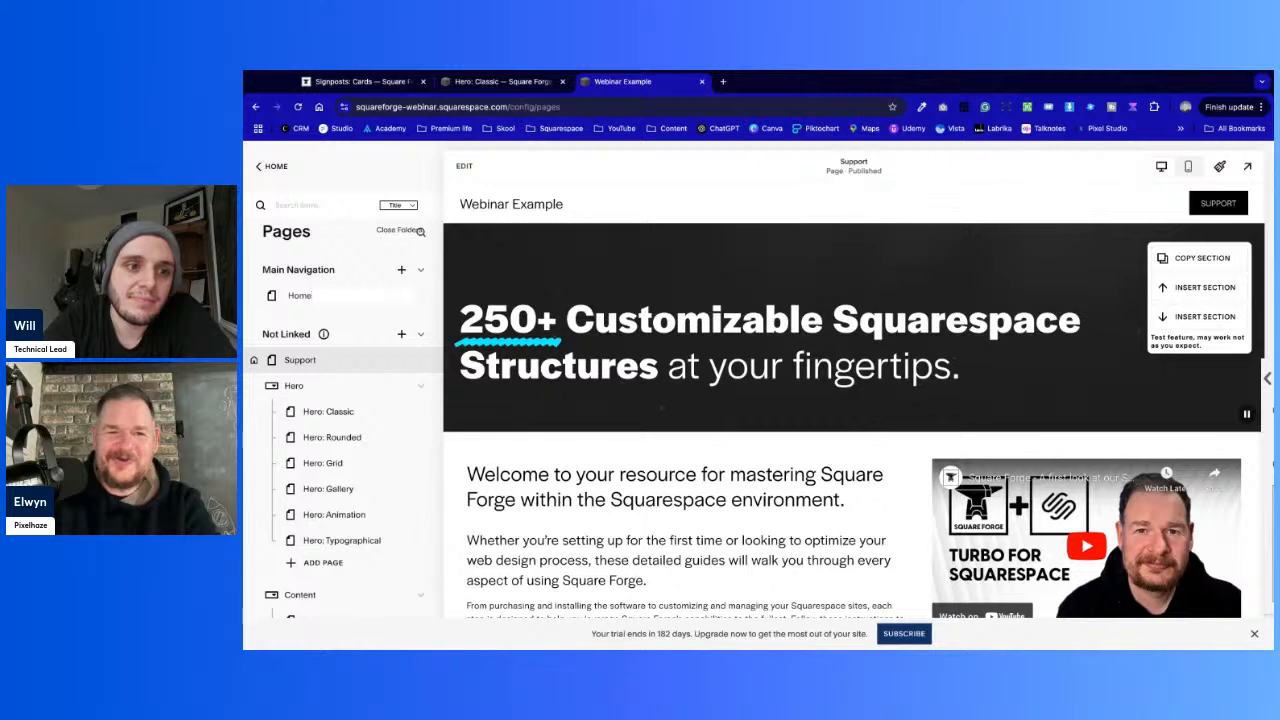
key("Return")
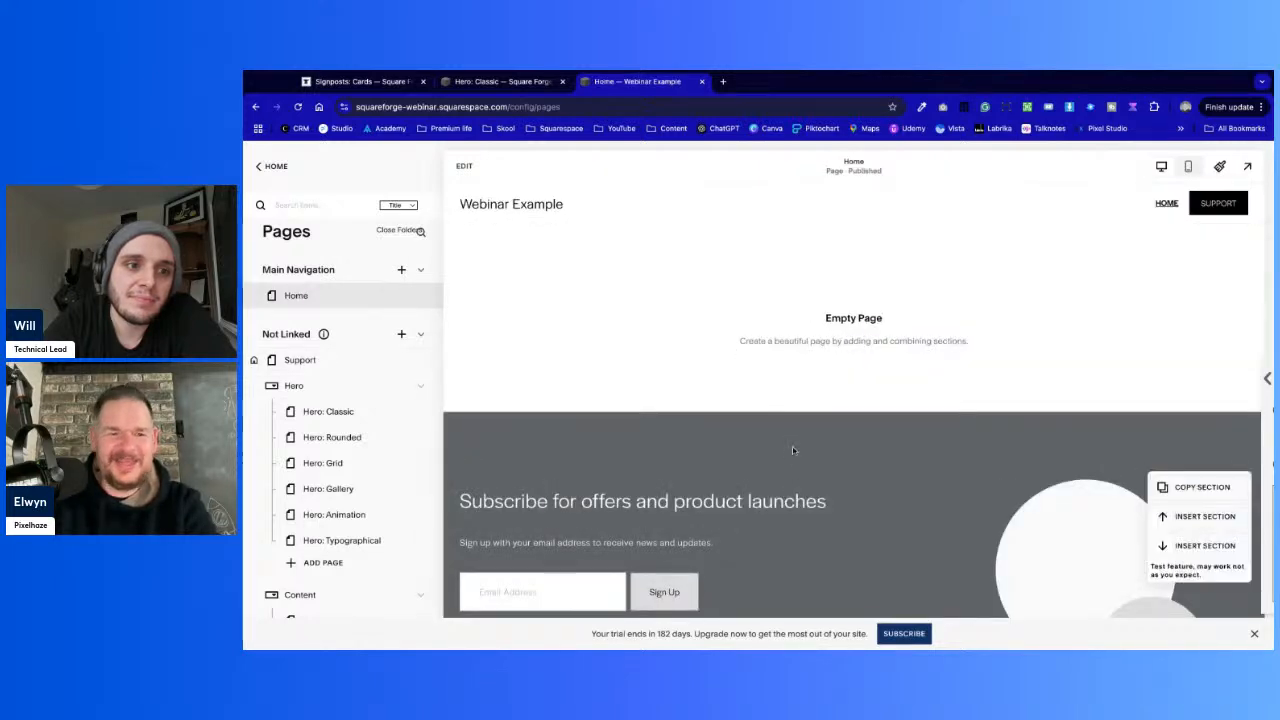
Open the Home page for editing and look through the alternative footer sections in the site footer
left_click(465, 167)
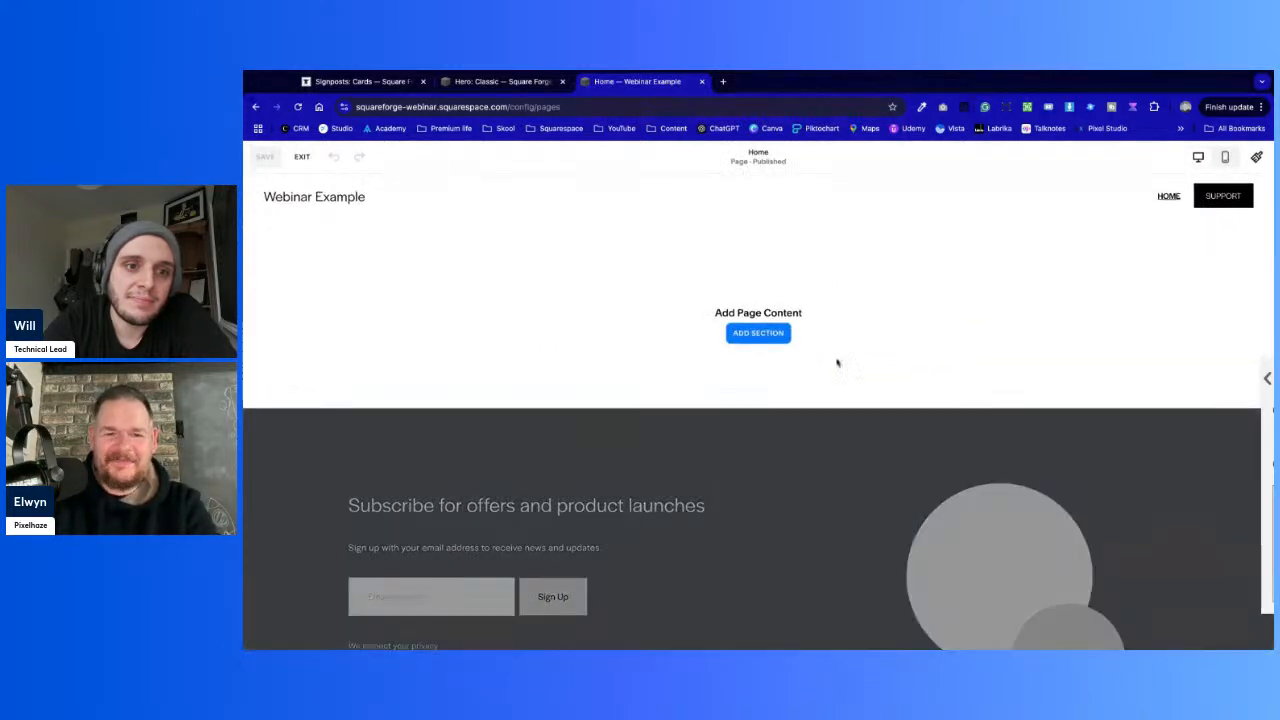
scroll(748, 469, "down", 10)
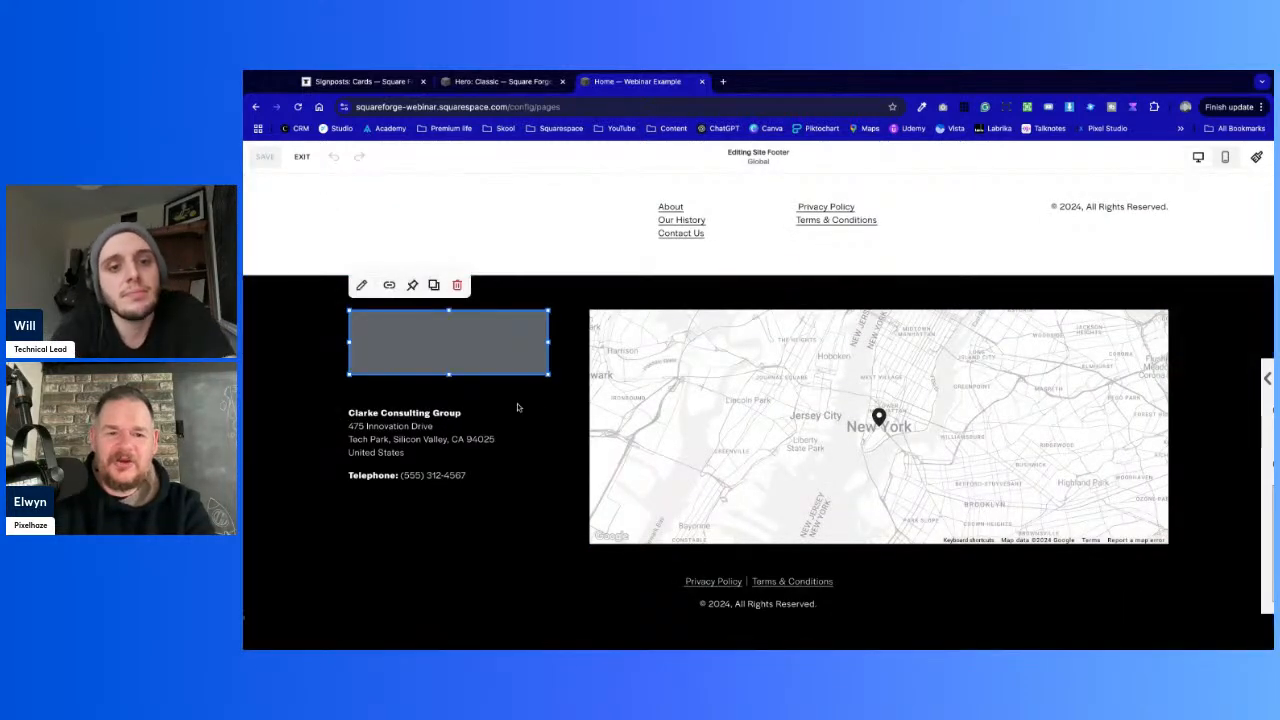
scroll(518, 407, "up", 12)
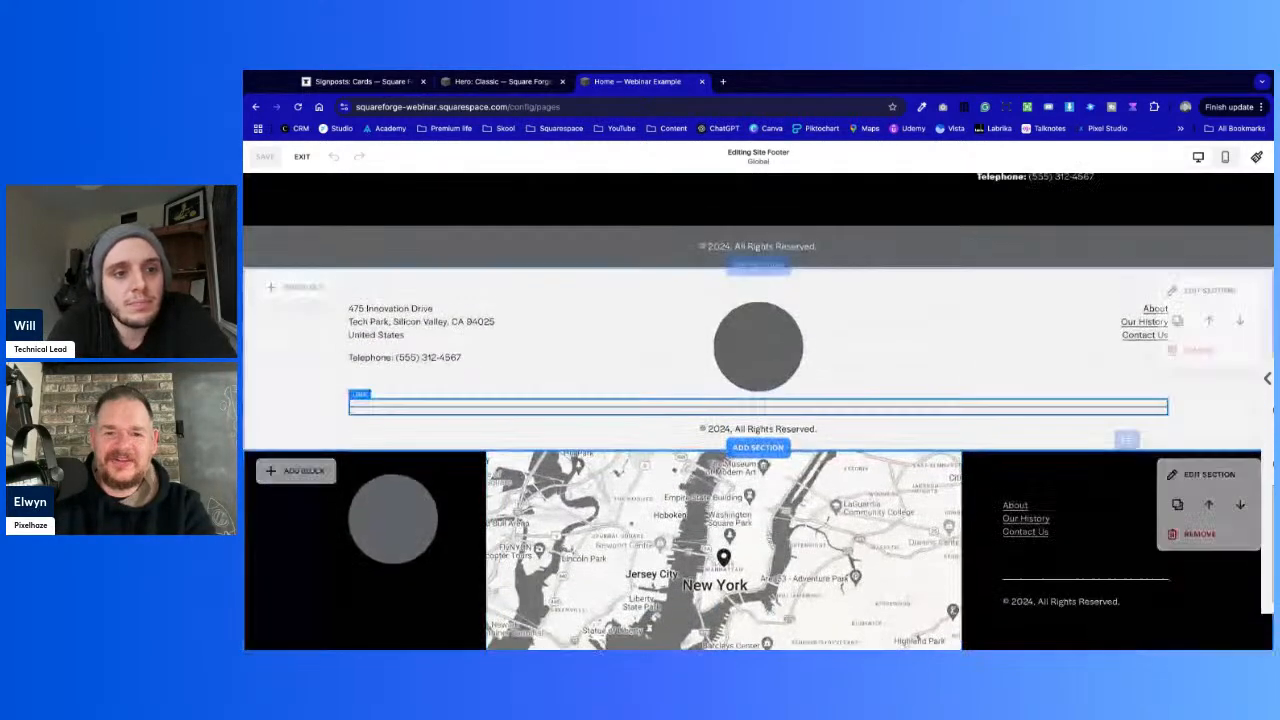
scroll(433, 420, "up", 10)
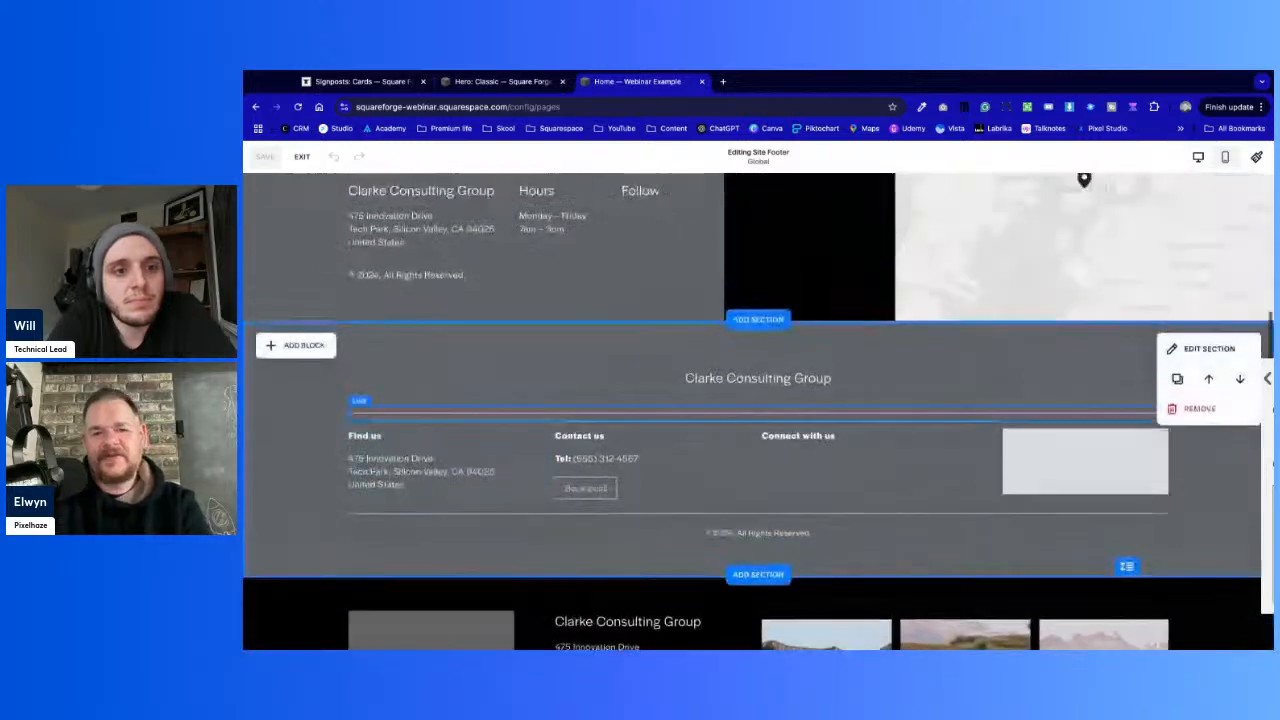
scroll(589, 529, "up", 5)
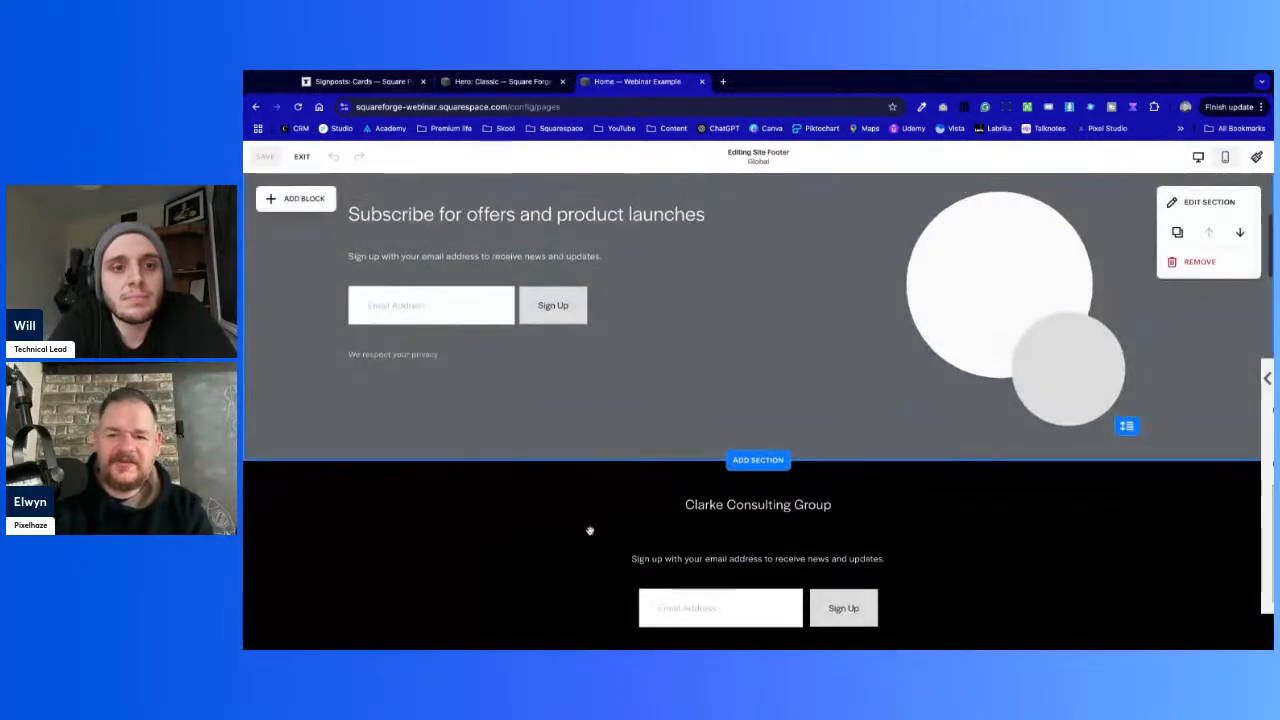
scroll(1104, 520, "up", 3)
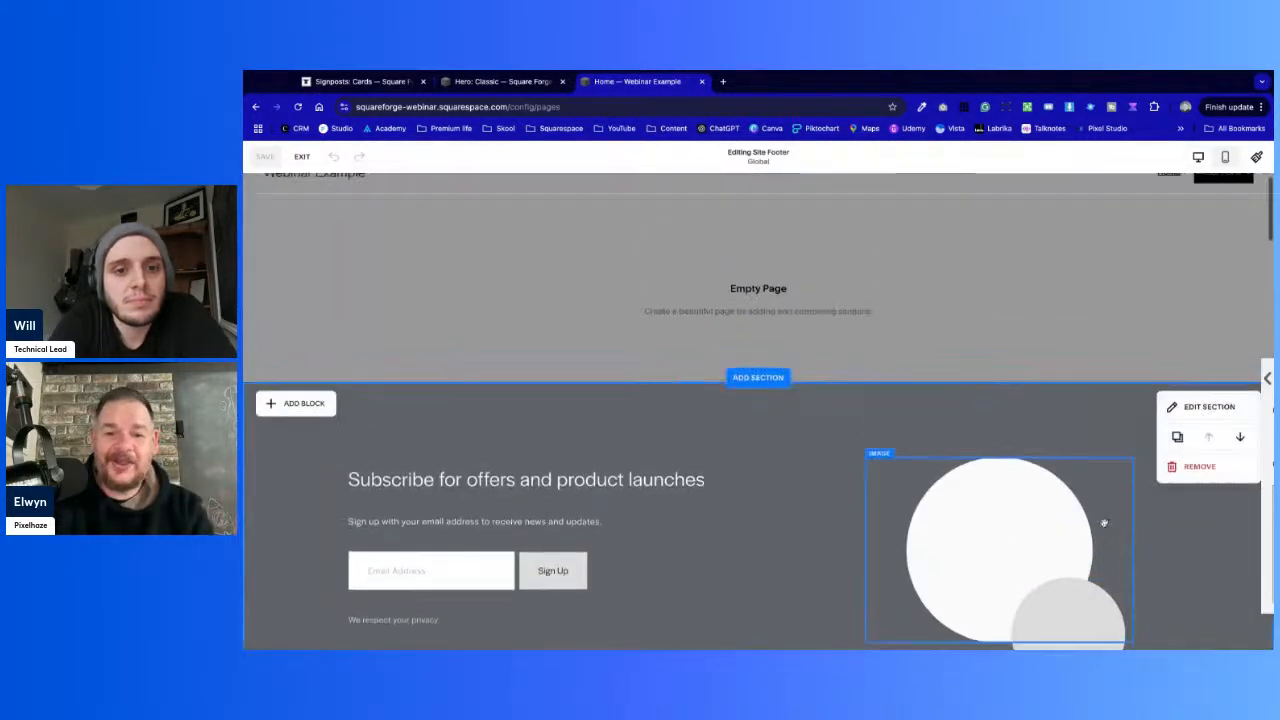
scroll(1104, 522, "down", 3)
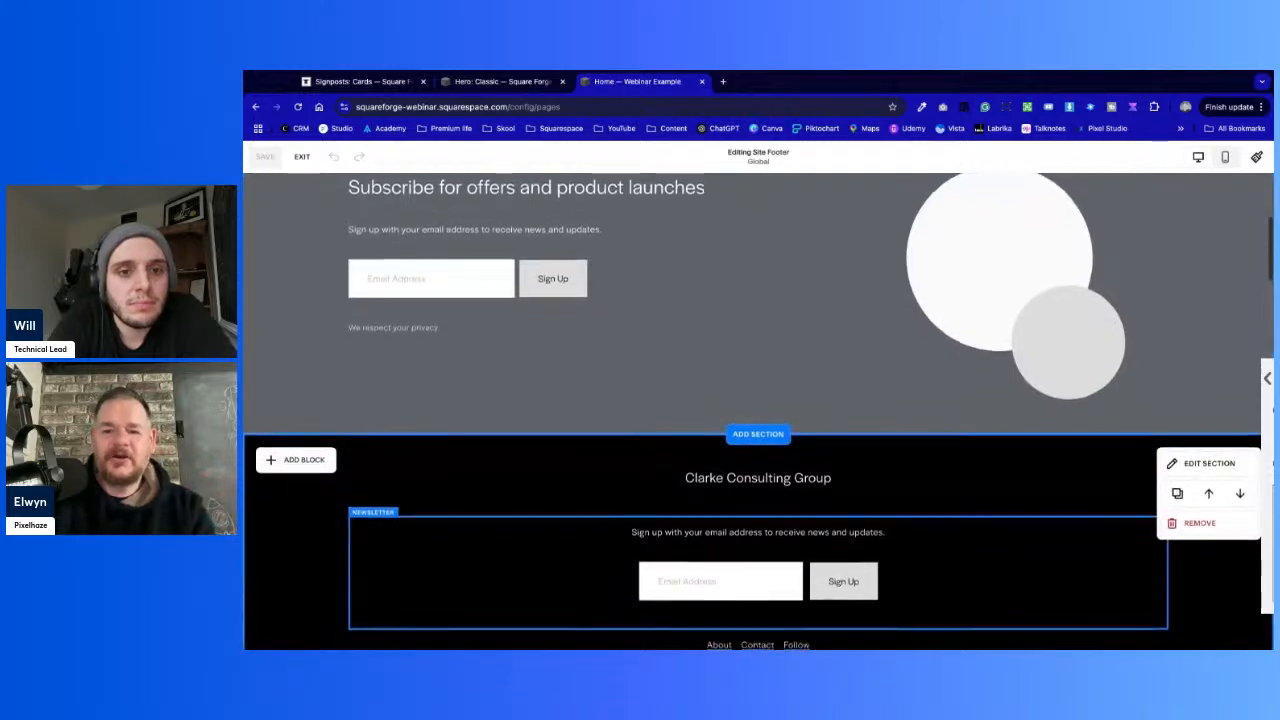
scroll(1104, 520, "down", 15)
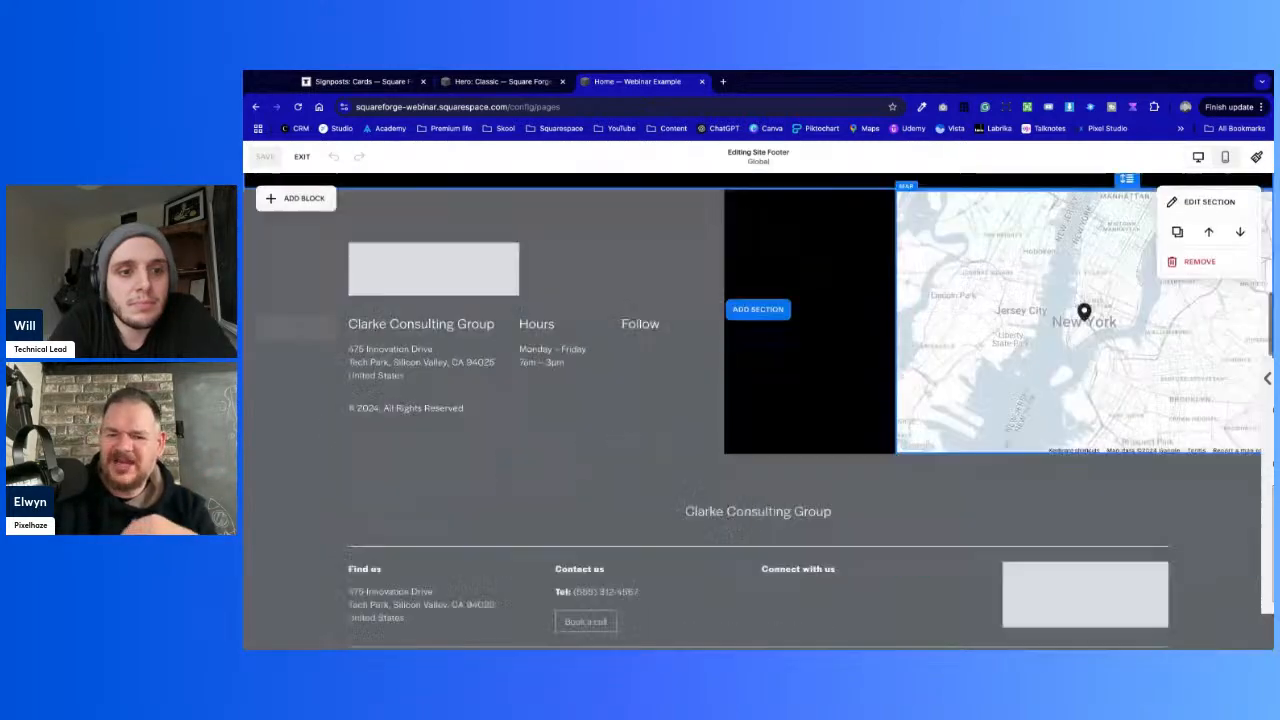
scroll(1130, 543, "down", 2)
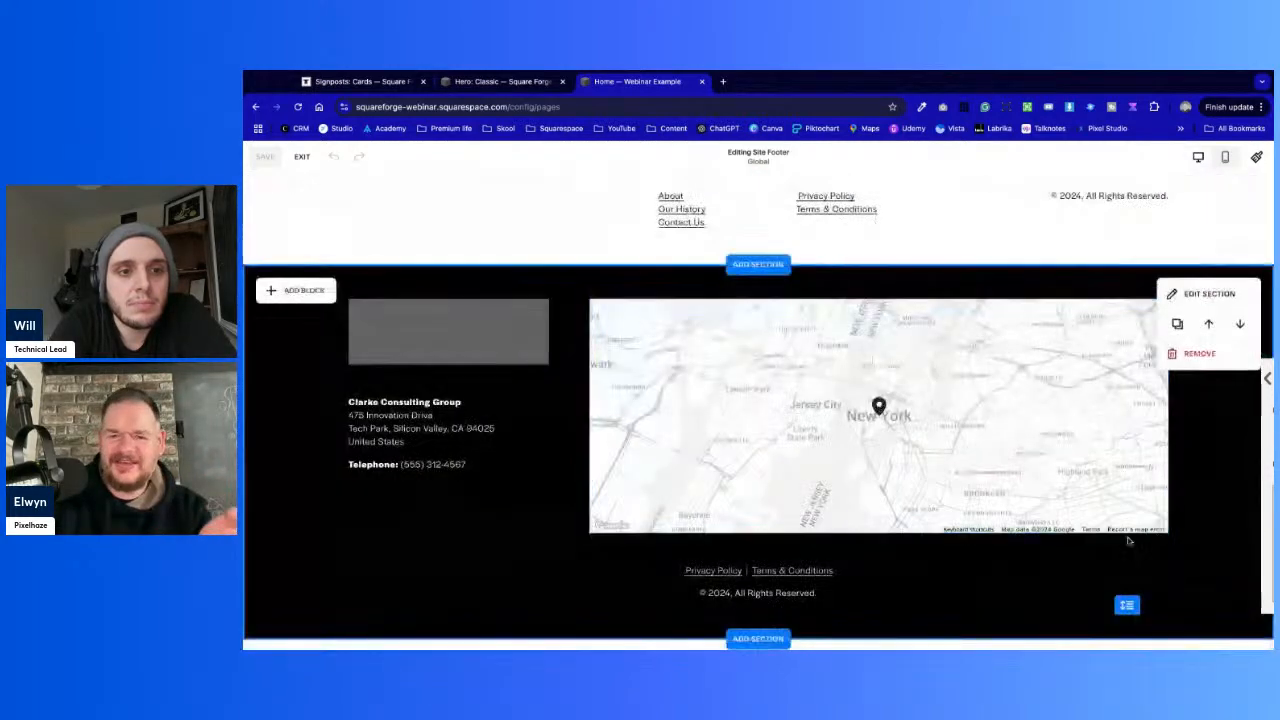
scroll(1137, 545, "up", 8)
scroll(1137, 545, "up", 4)
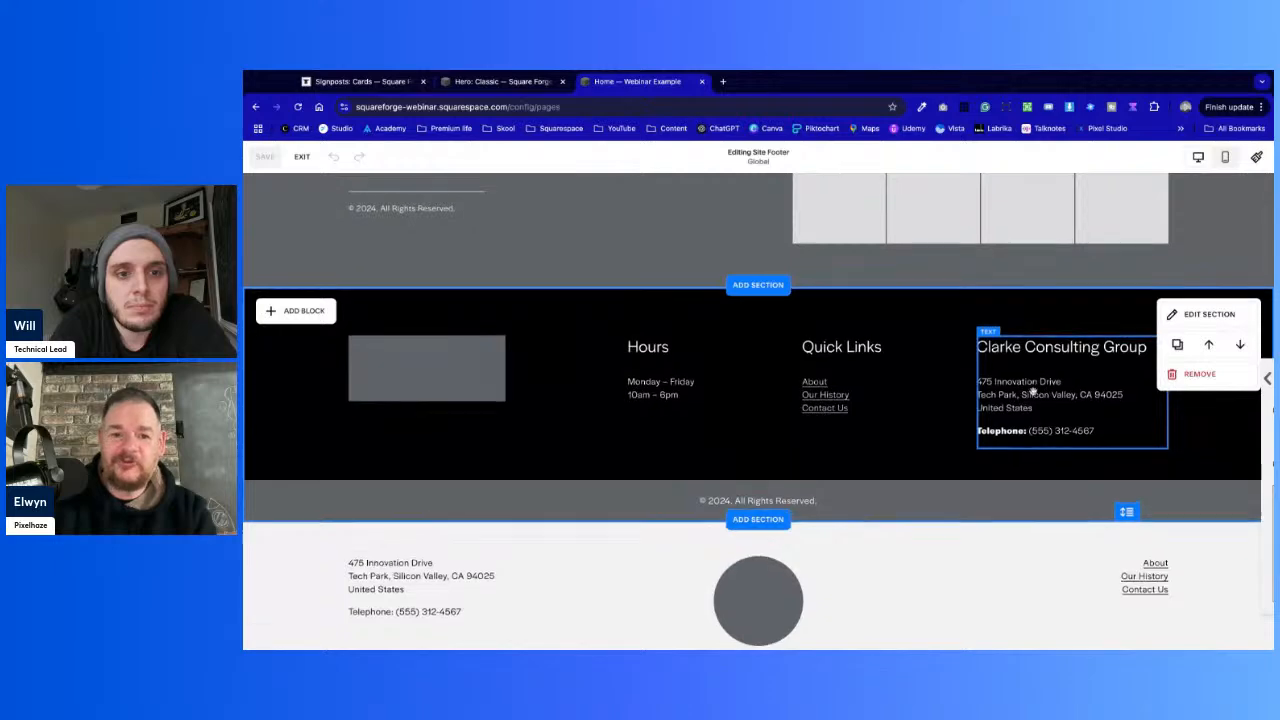
Remove the footer sections with the grid of squares, the three blog posts, and the Find us and Contact us columns
scroll(1078, 392, "up", 2)
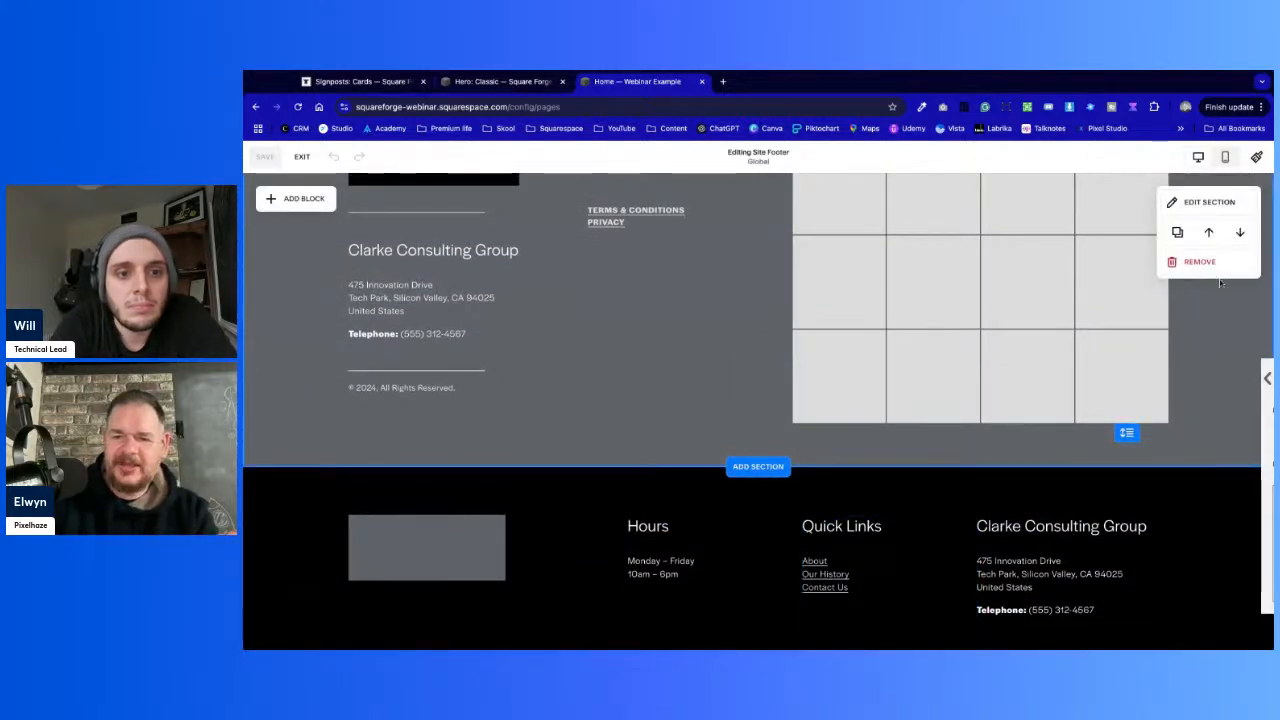
left_click(1214, 264)
left_click(823, 424)
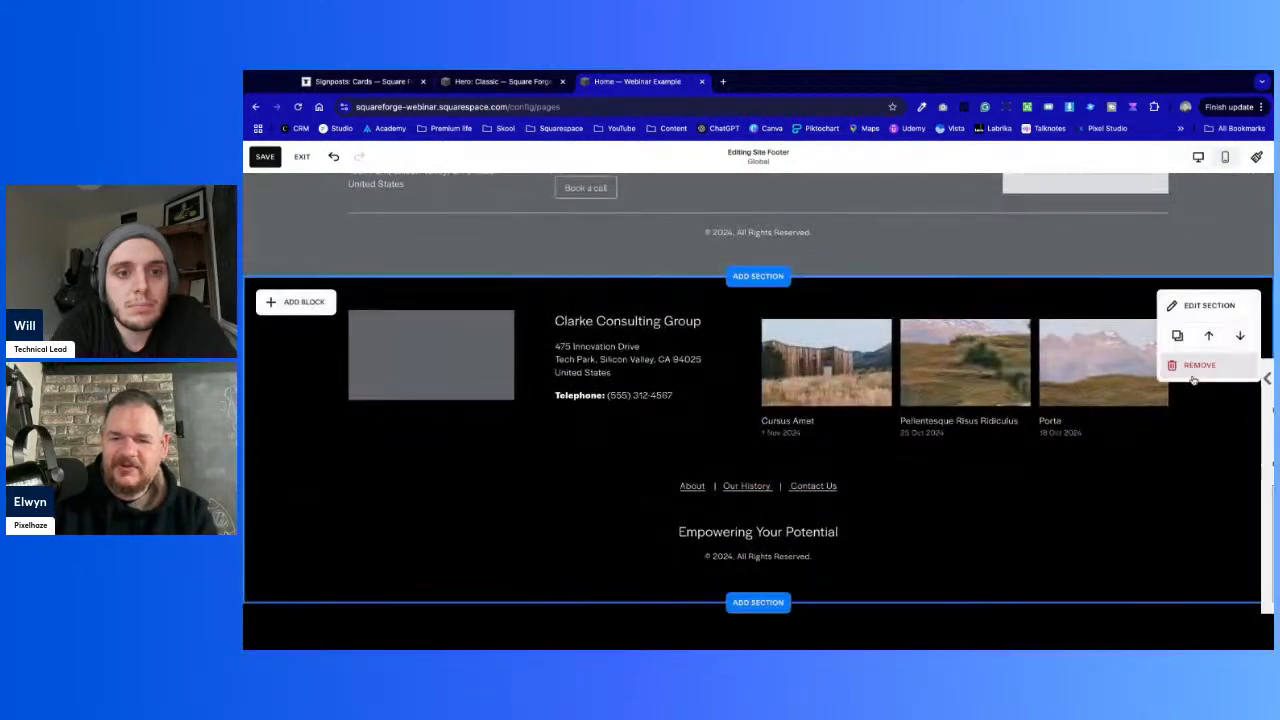
left_click(1198, 364)
left_click(823, 424)
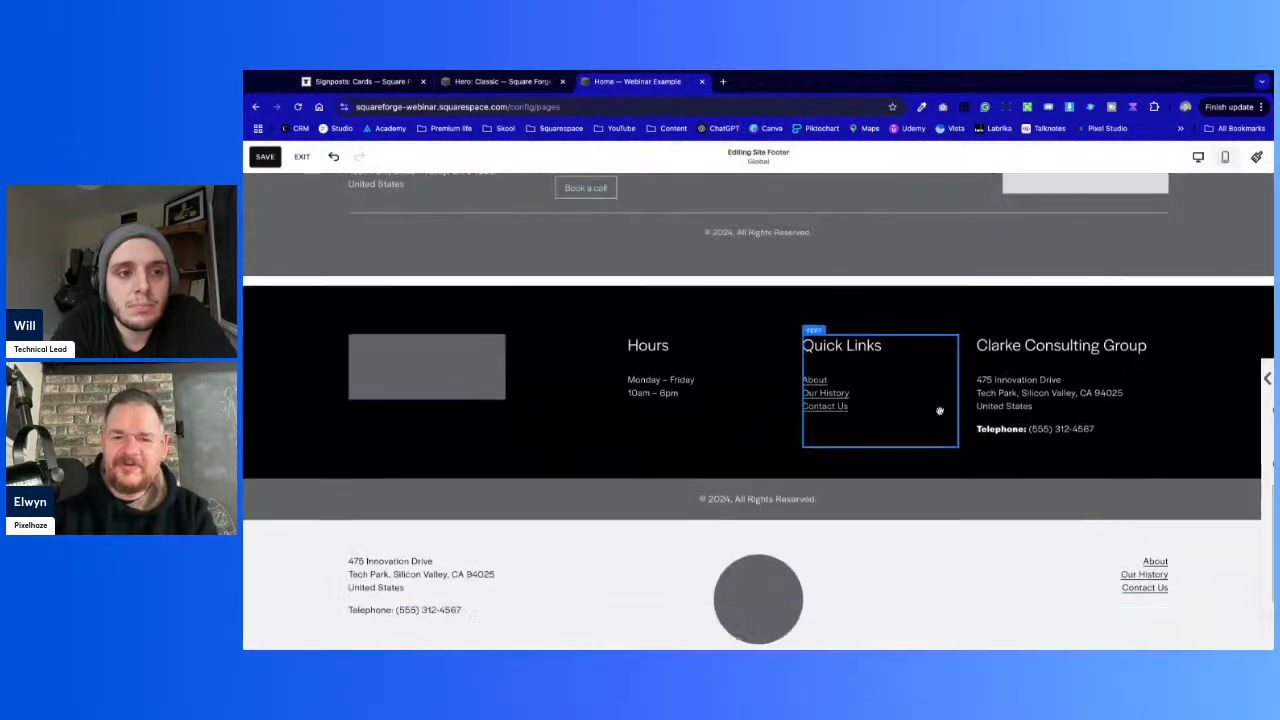
left_click(1229, 371)
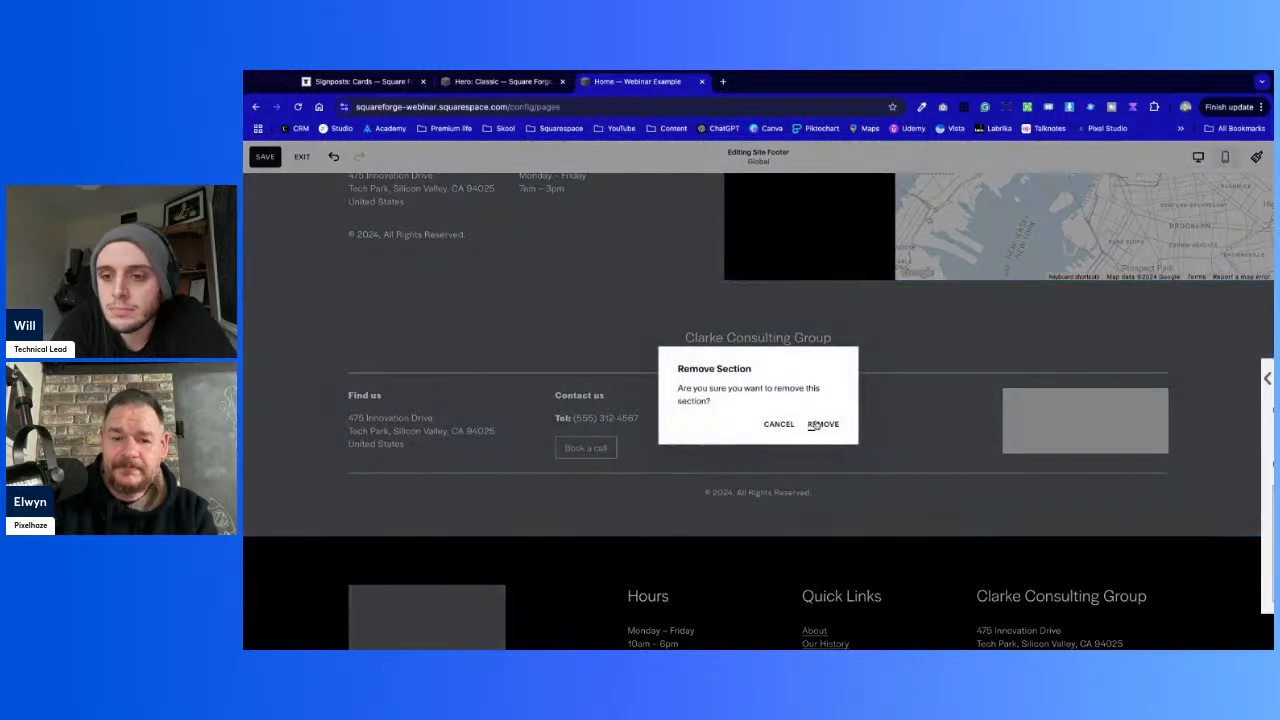
Remove the "Find us" and "Contact us" footer section and the New York map section with Hours and Follow columns
left_click(821, 424)
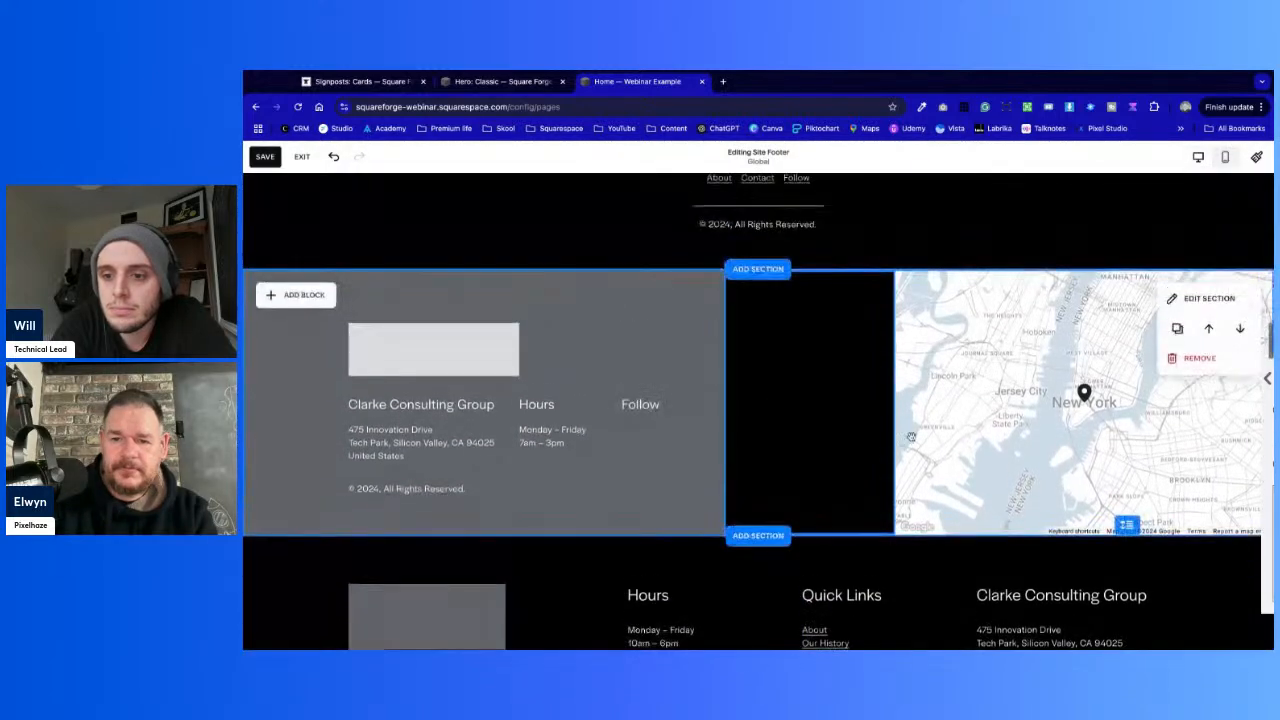
left_click(1199, 358)
left_click(835, 433)
Remove the centred Clarke Consulting Group sign-up section and the "Subscribe for offers and product launches" section from the footer
scroll(926, 357, "up", 3)
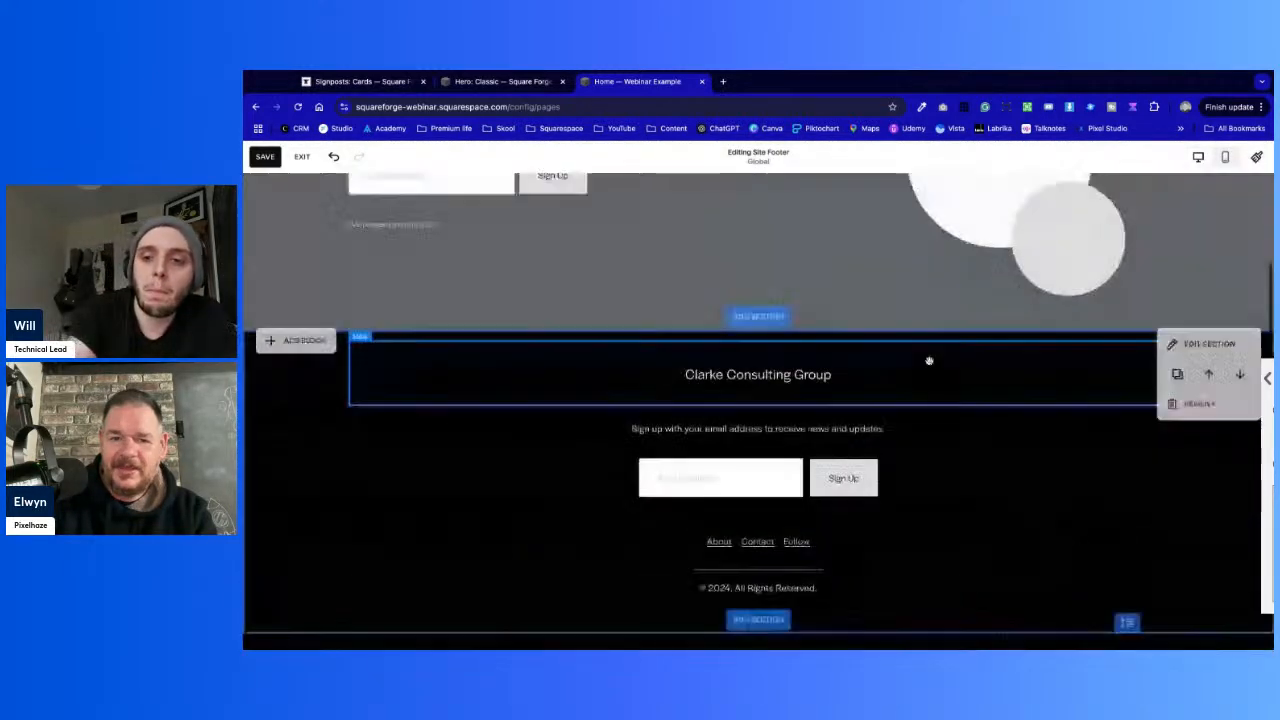
left_click(1199, 380)
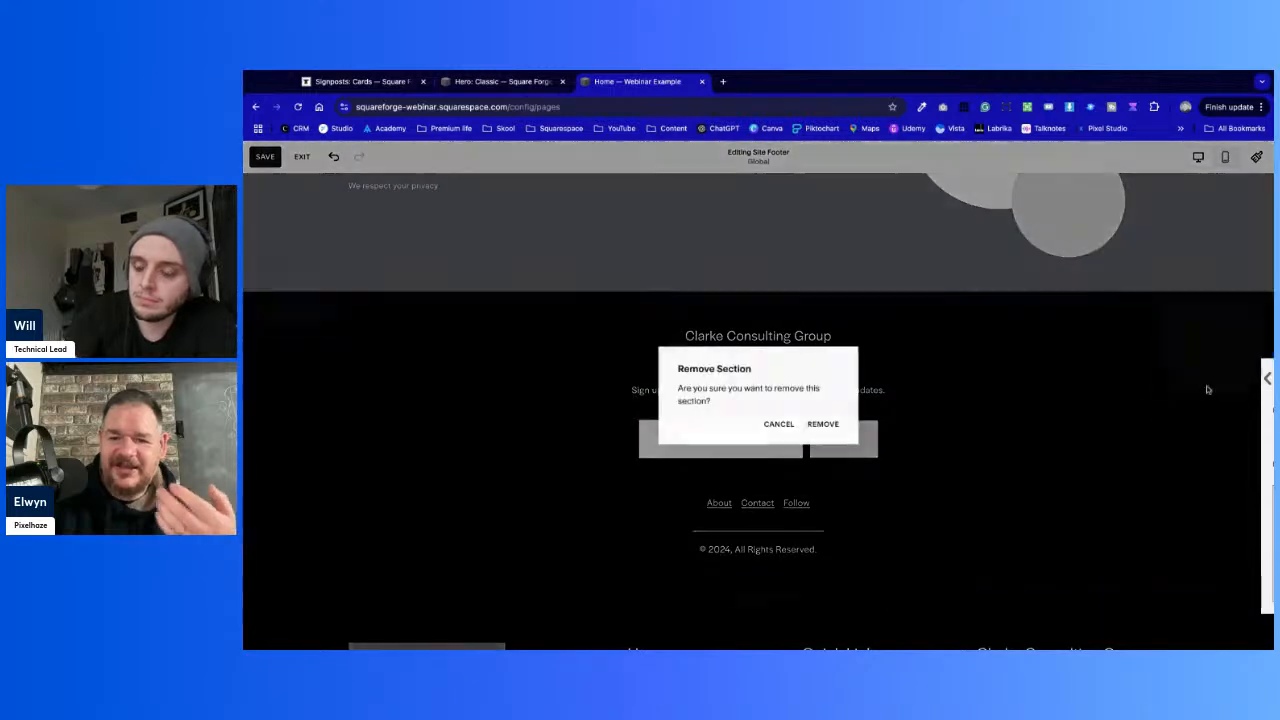
left_click(824, 425)
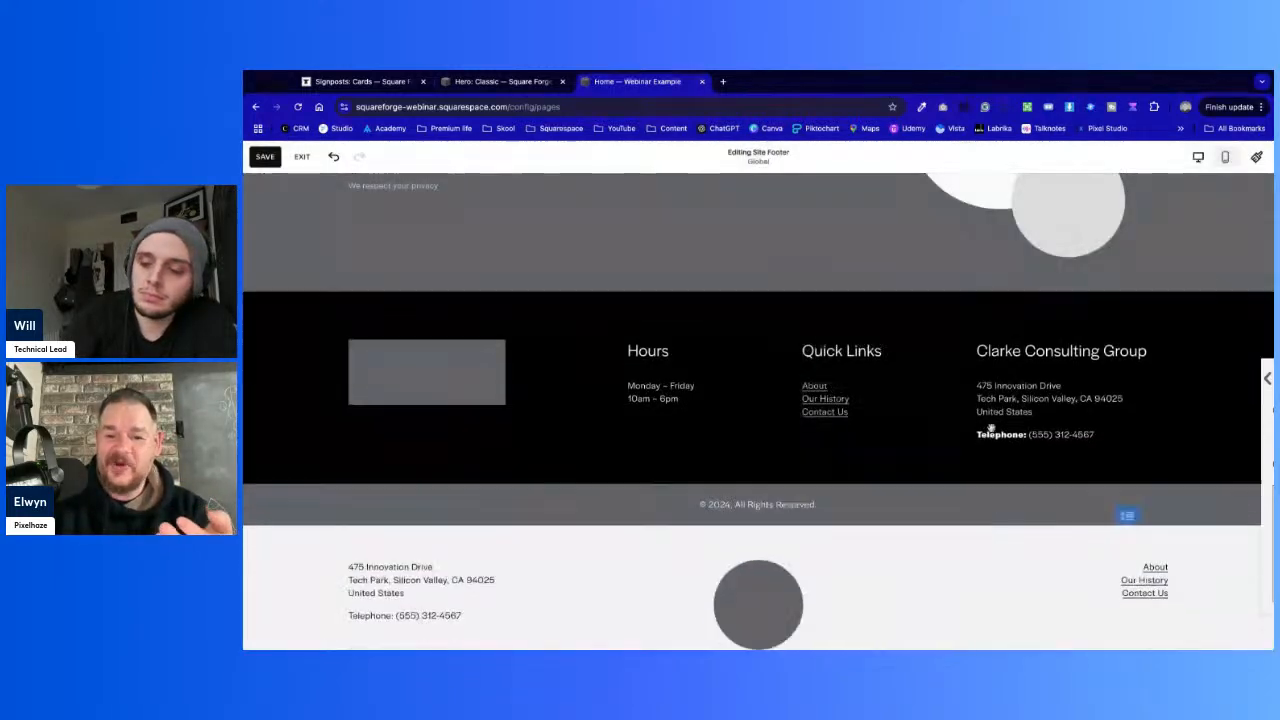
scroll(1220, 430, "up", 3)
left_click(1199, 262)
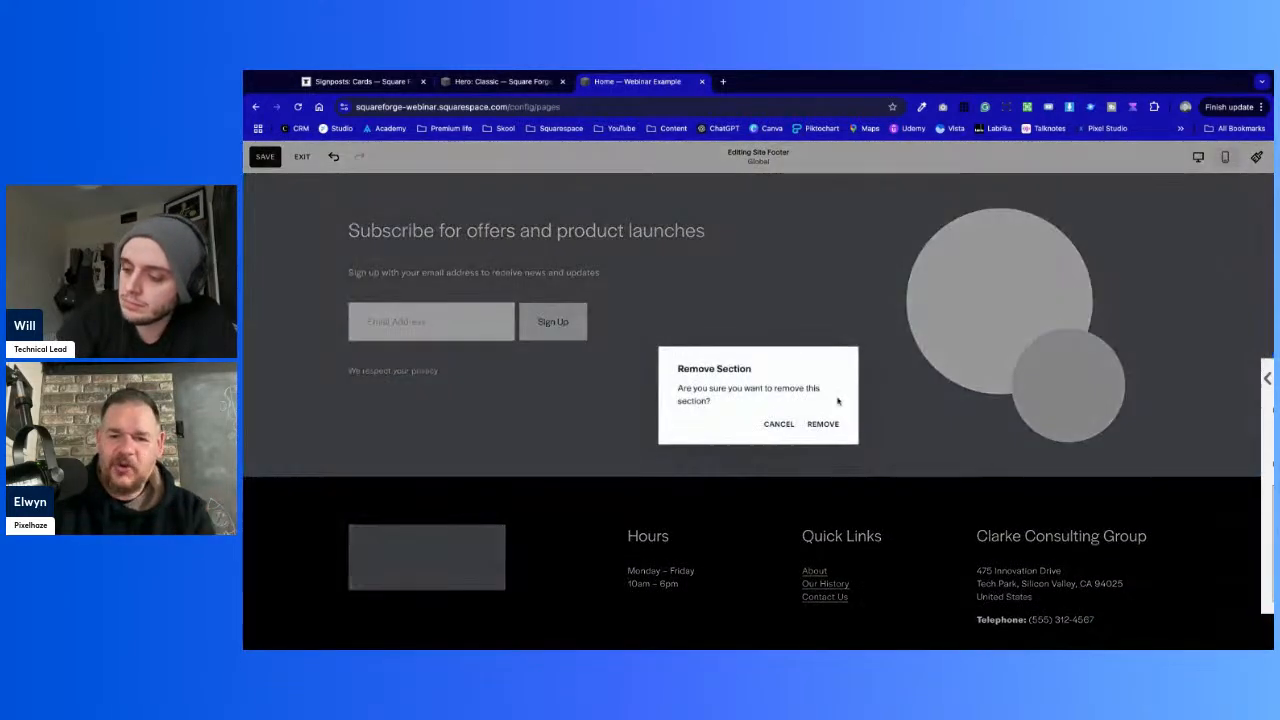
left_click(821, 424)
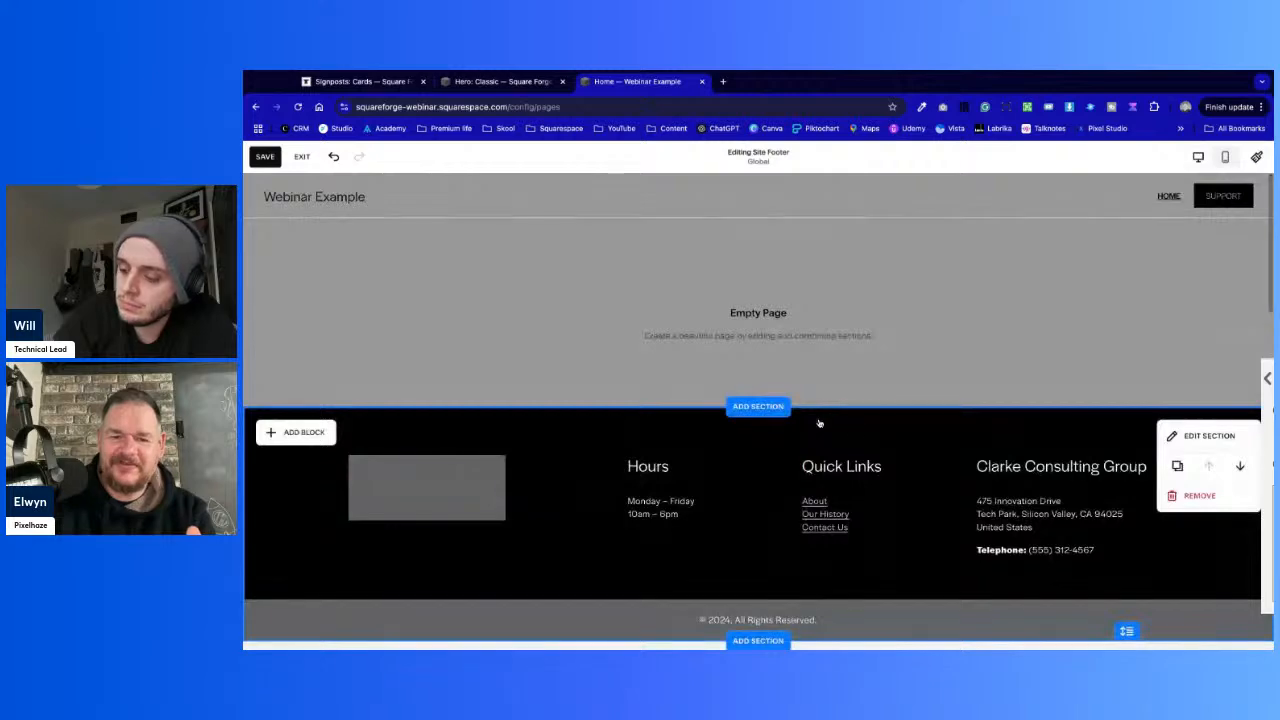
Remove the light address section with the central circle and the black section with the central map from the footer
scroll(850, 470, "down", 2)
scroll(888, 509, "down", 2)
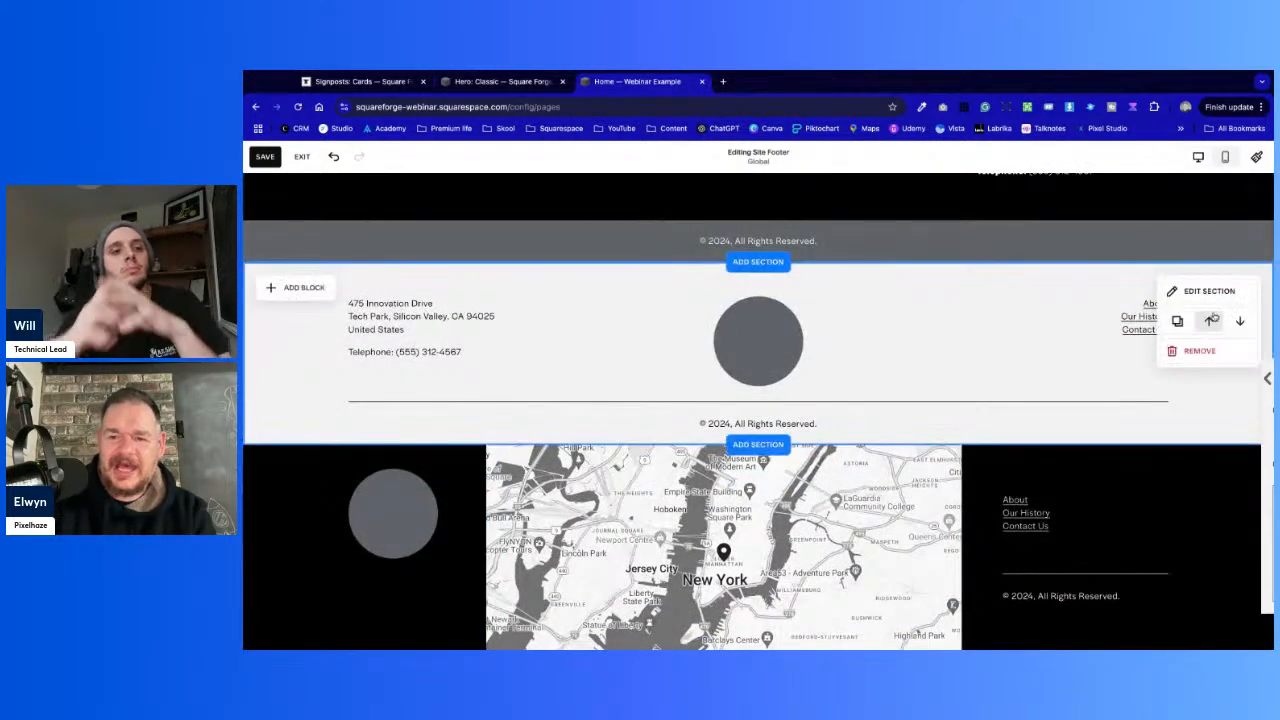
left_click(1199, 350)
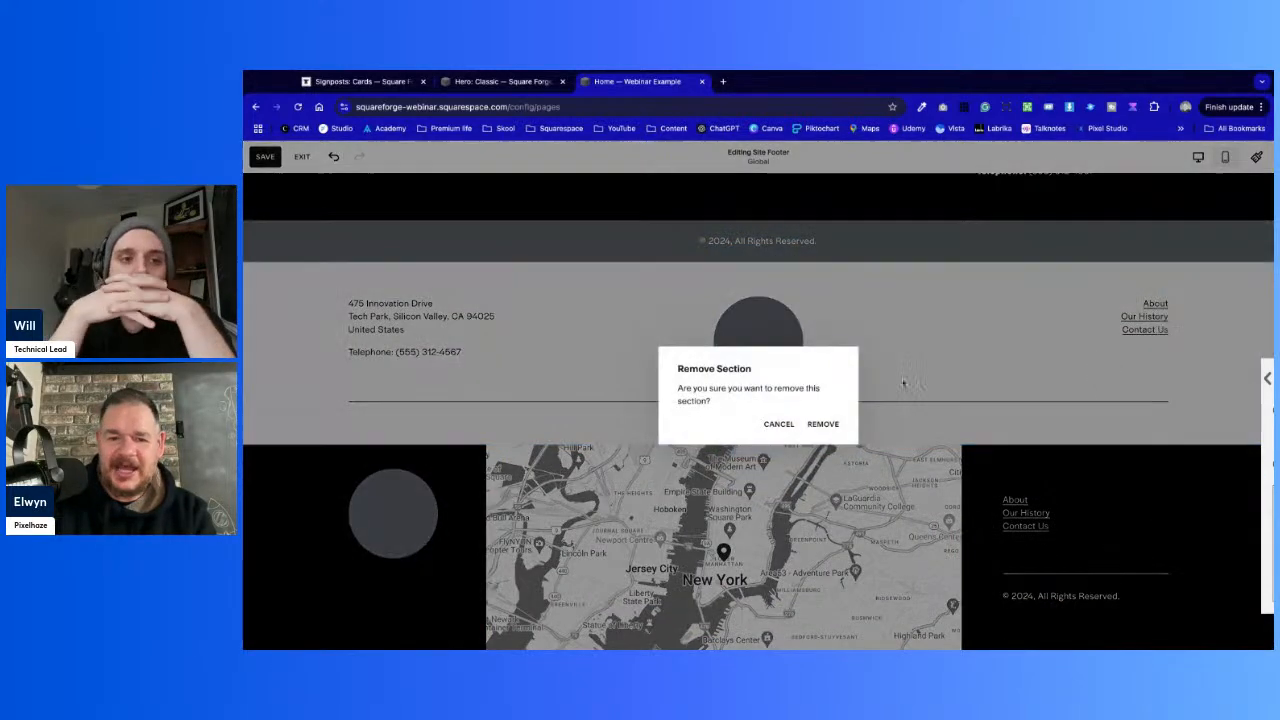
left_click(821, 424)
left_click(1199, 345)
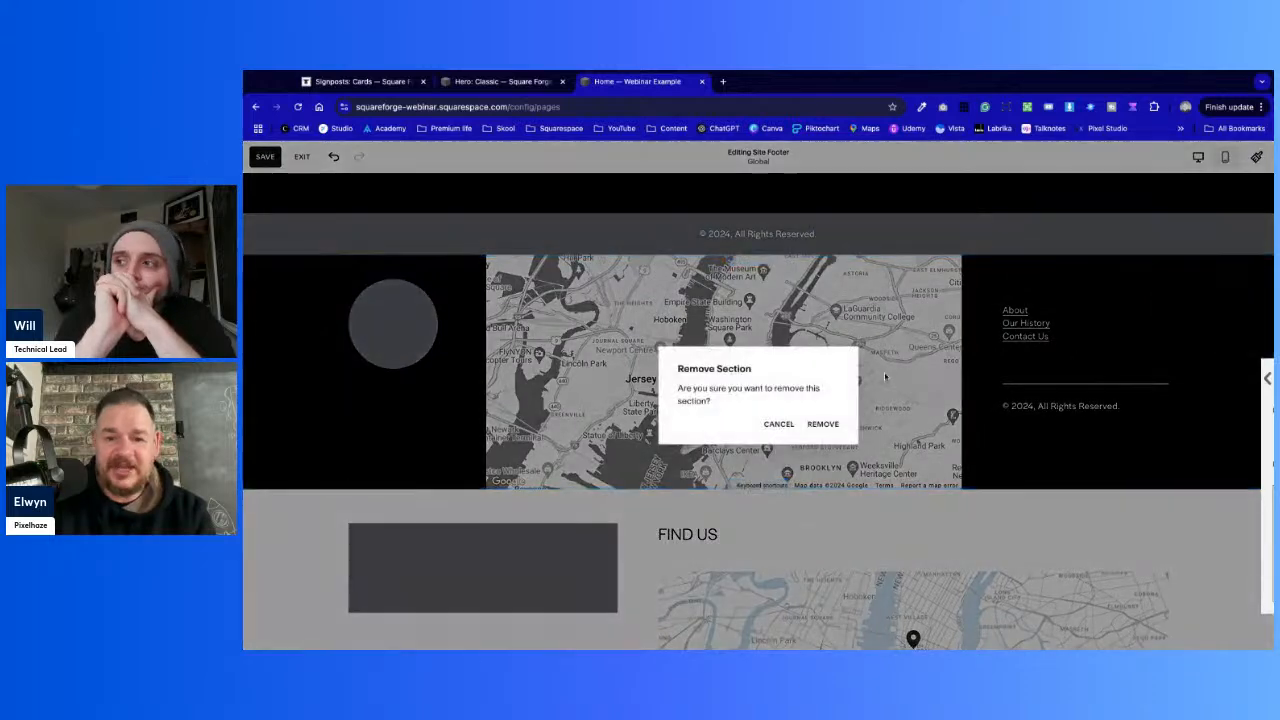
left_click(821, 424)
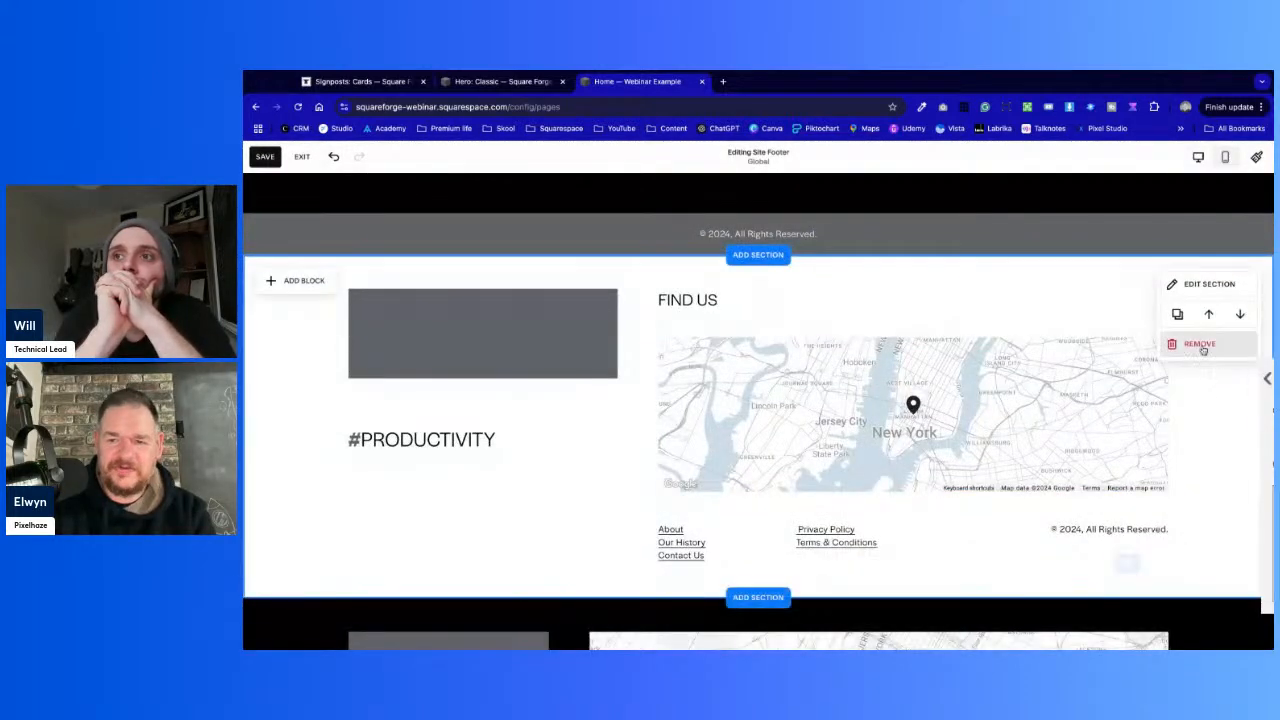
Remove the "FIND US" #PRODUCTIVITY section and the black Clarke Consulting Group map section, keeping the Hours and Quick Links footer
left_click(1200, 348)
left_click(821, 424)
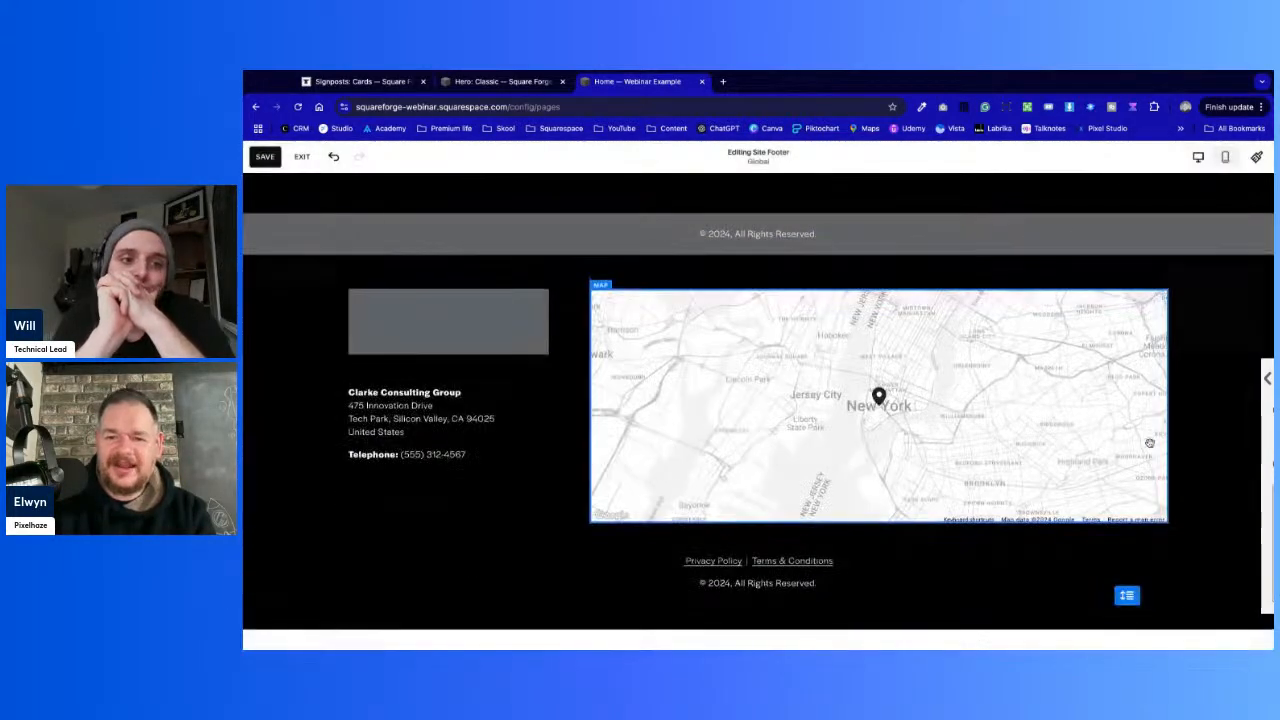
left_click(1200, 345)
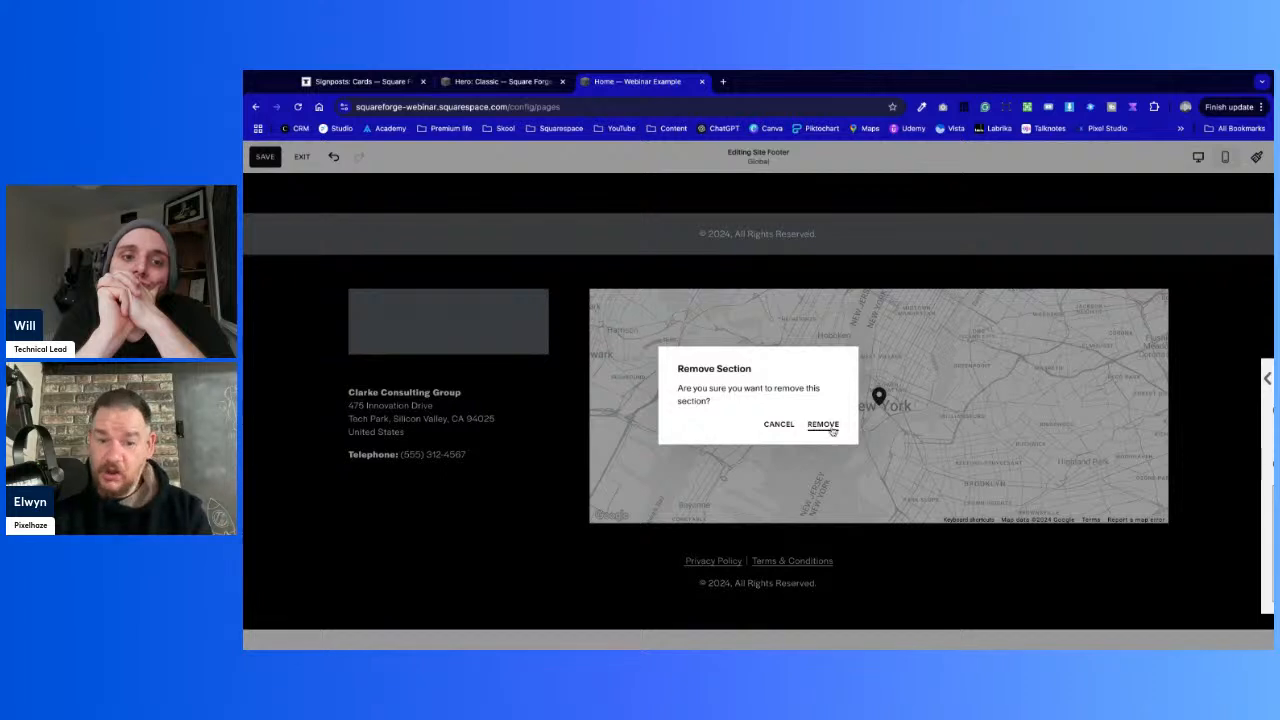
left_click(830, 431)
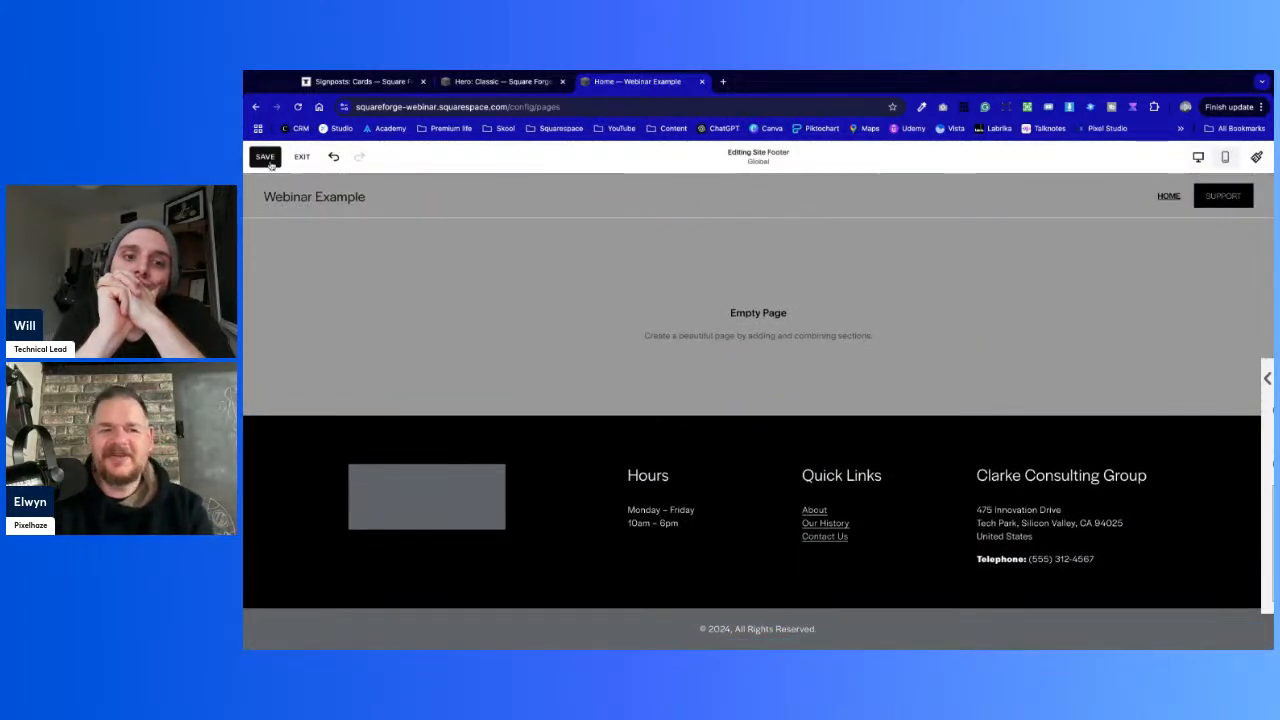
Save the site footer, leave editing mode and check the reduced footer on the Home page
left_click(266, 158)
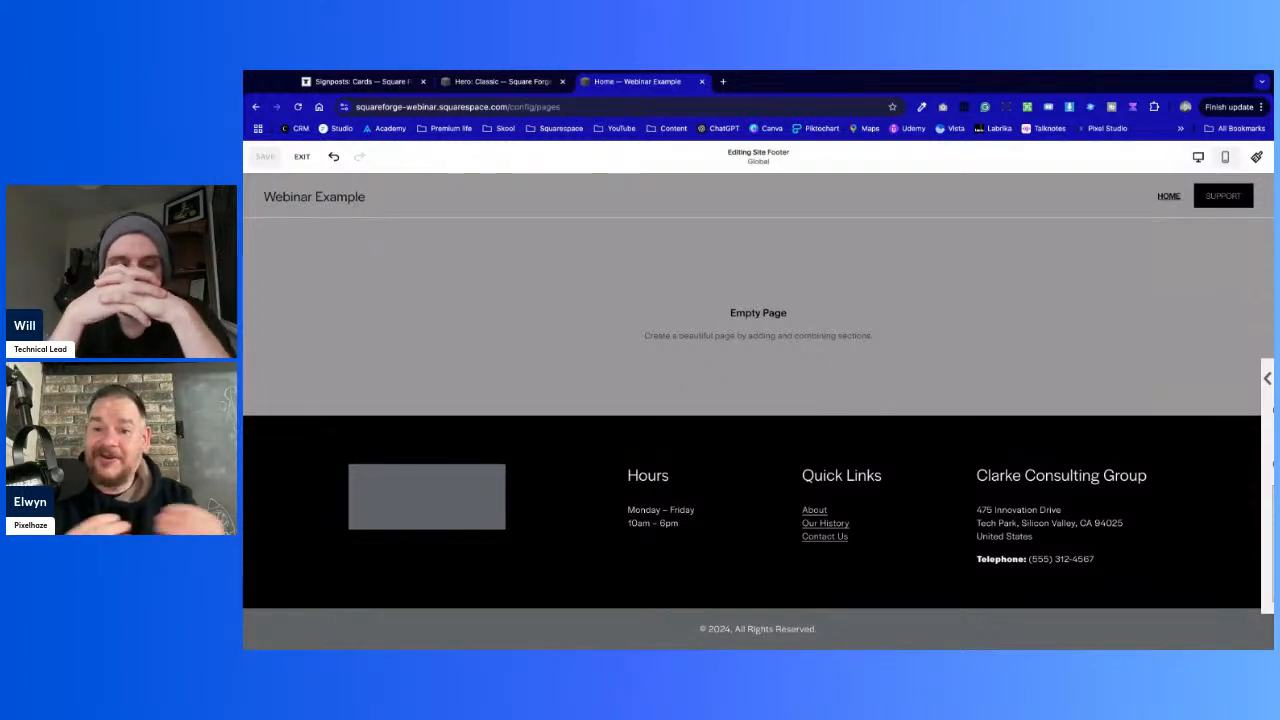
left_click(301, 158)
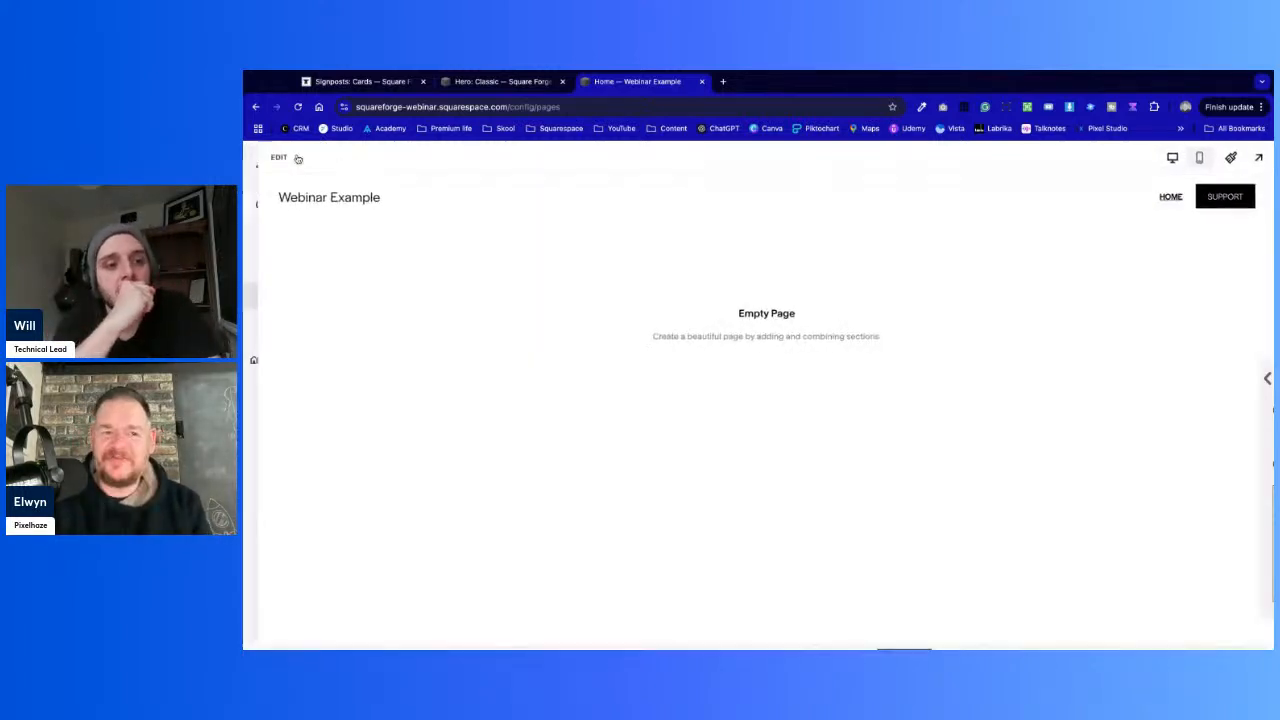
scroll(824, 457, "down", 1)
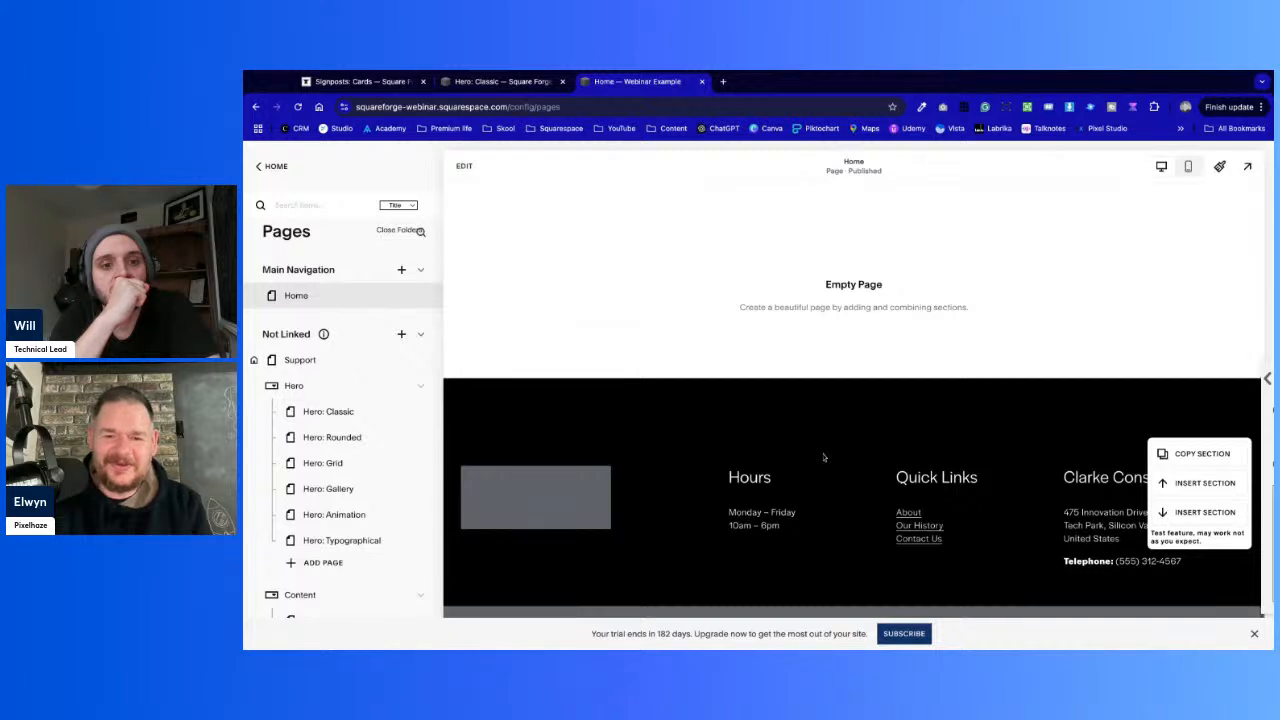
scroll(824, 457, "up", 1)
scroll(824, 457, "down", 1)
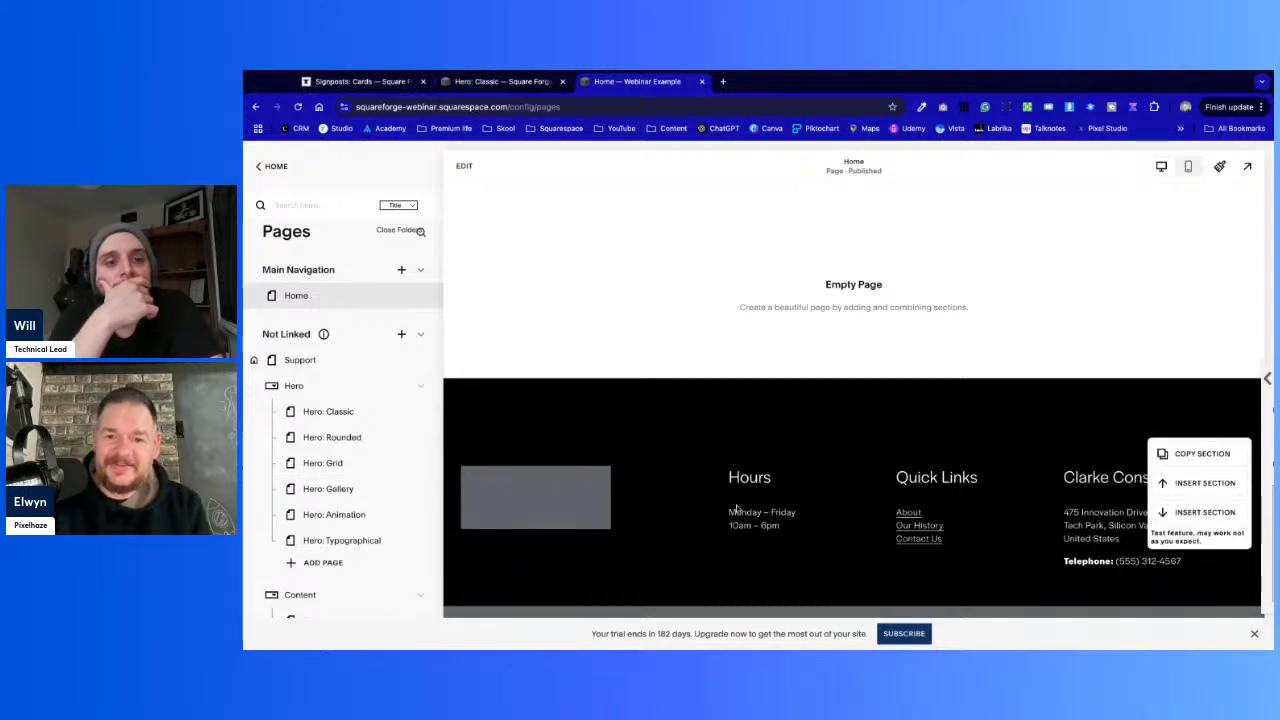
scroll(979, 457, "up", 1)
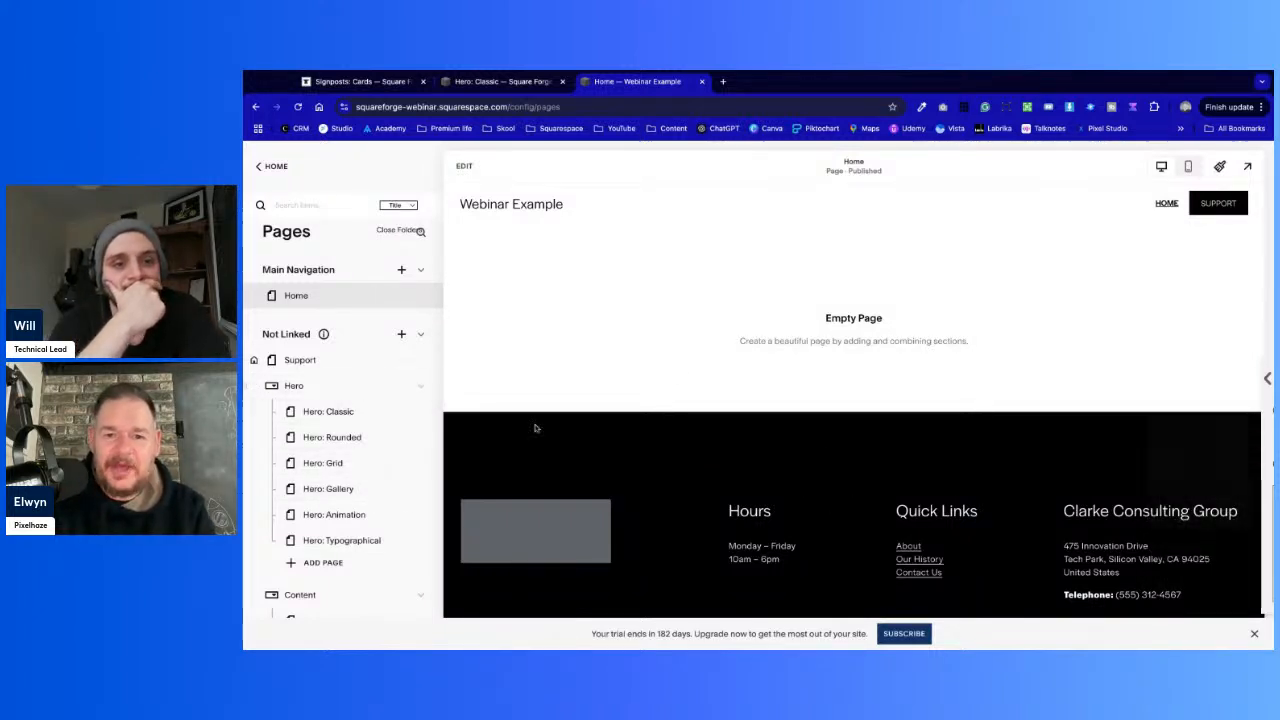
Open the Hero: Typographical page in full-screen preview and examine its hero sections down to "The forefront of business innovation and efficiency"
left_click(355, 540)
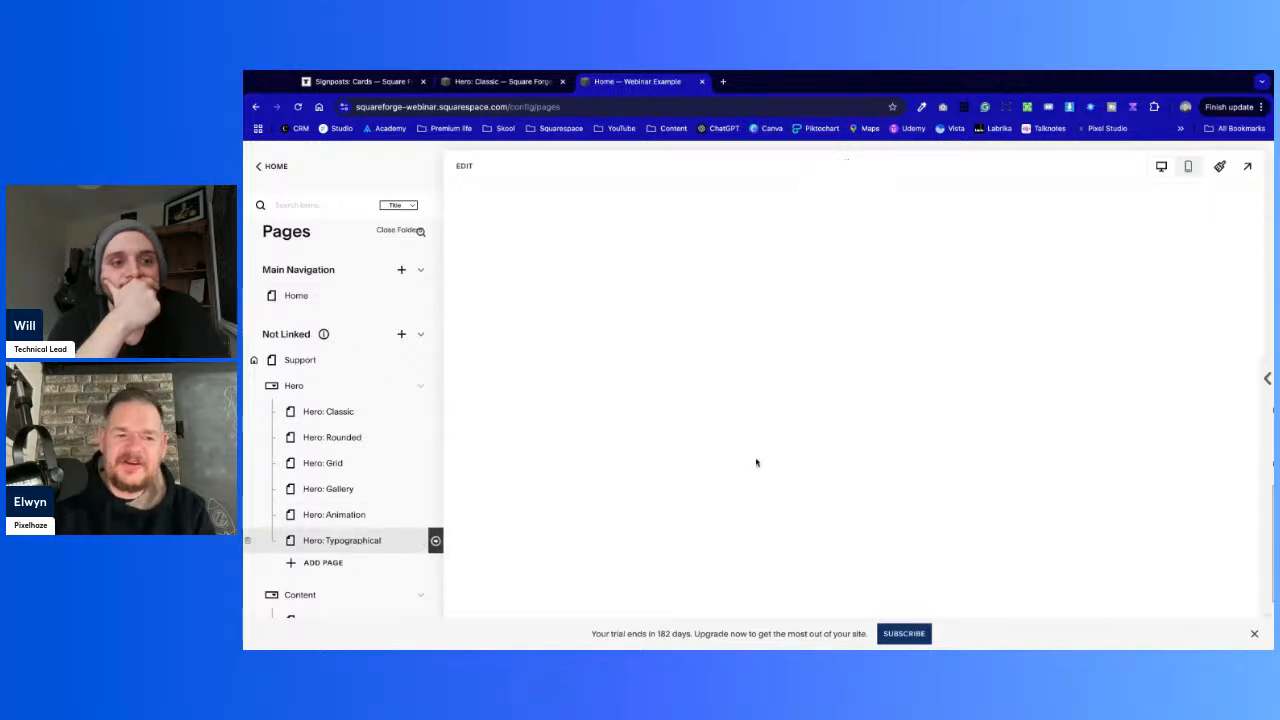
scroll(757, 462, "down", 10)
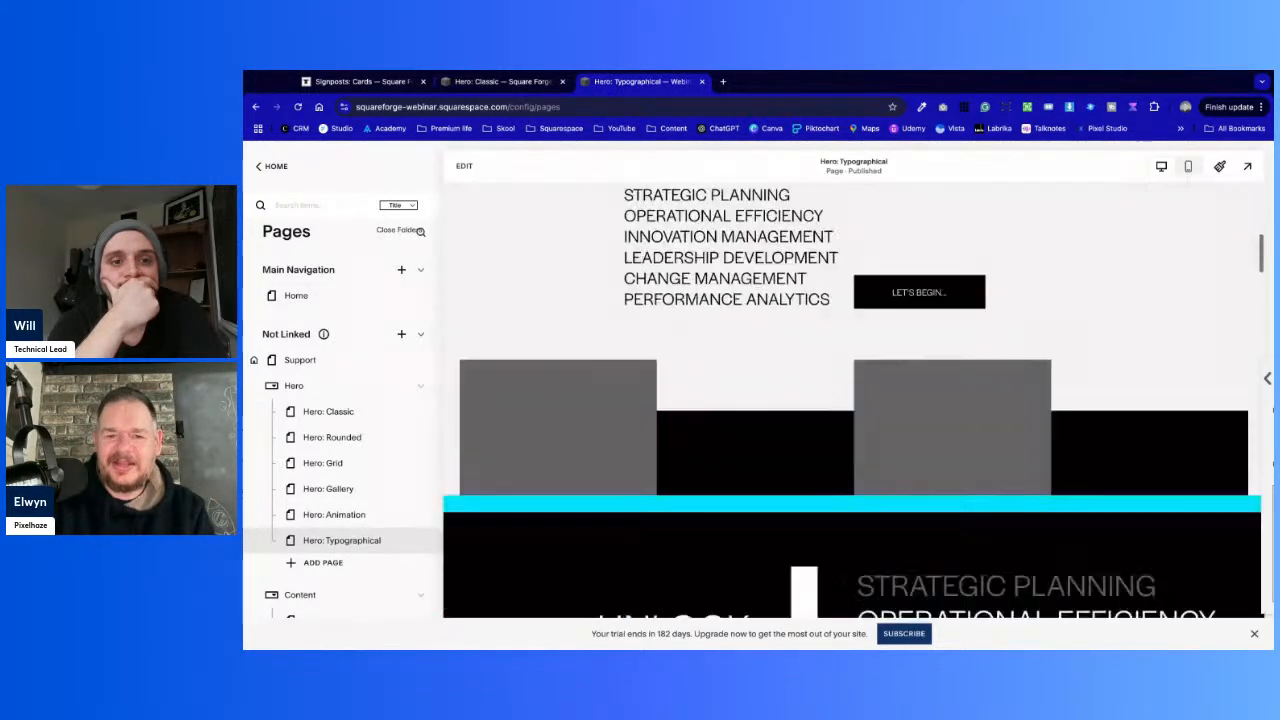
scroll(740, 262, "up", 5)
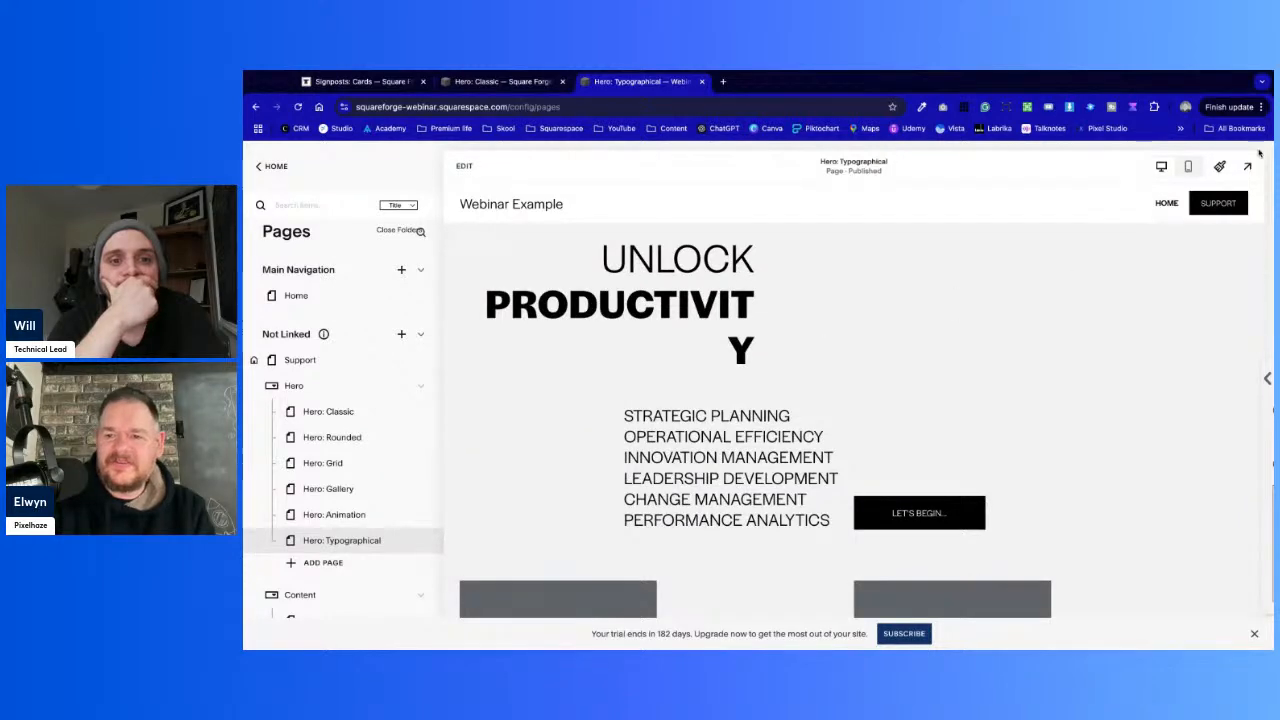
left_click(1247, 166)
scroll(928, 446, "up", 3)
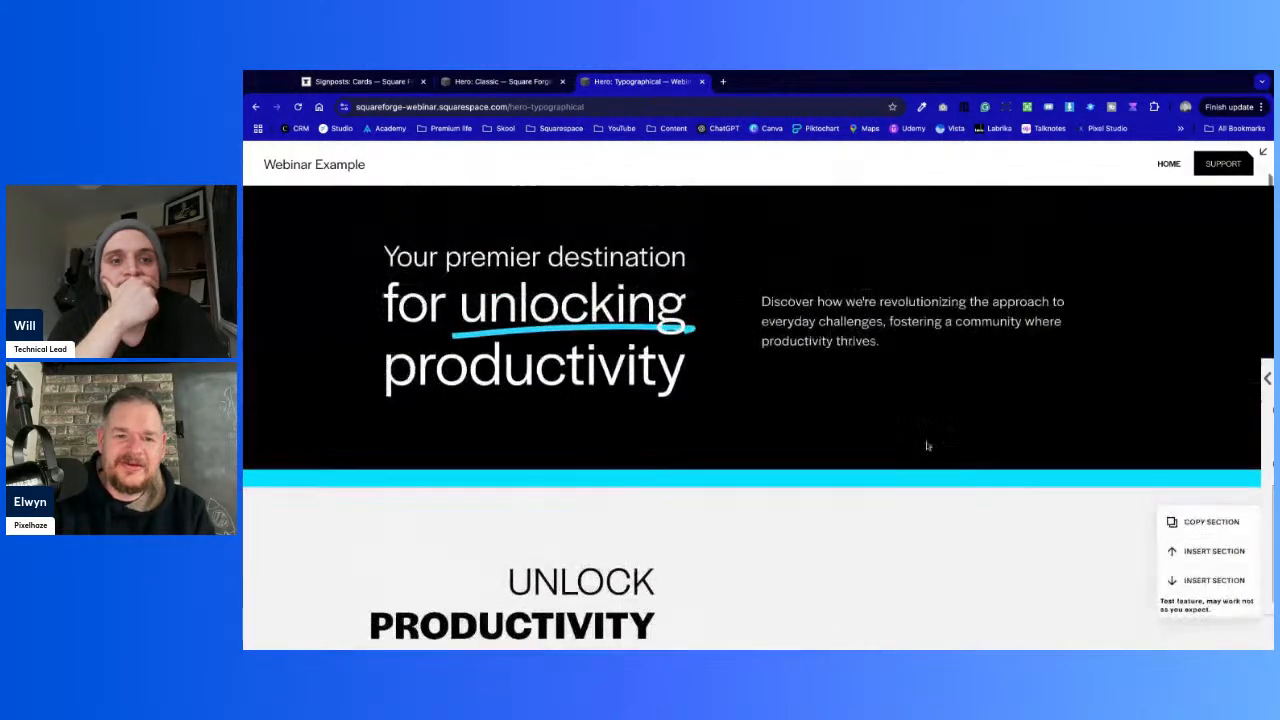
scroll(928, 446, "down", 10)
scroll(928, 446, "down", 10)
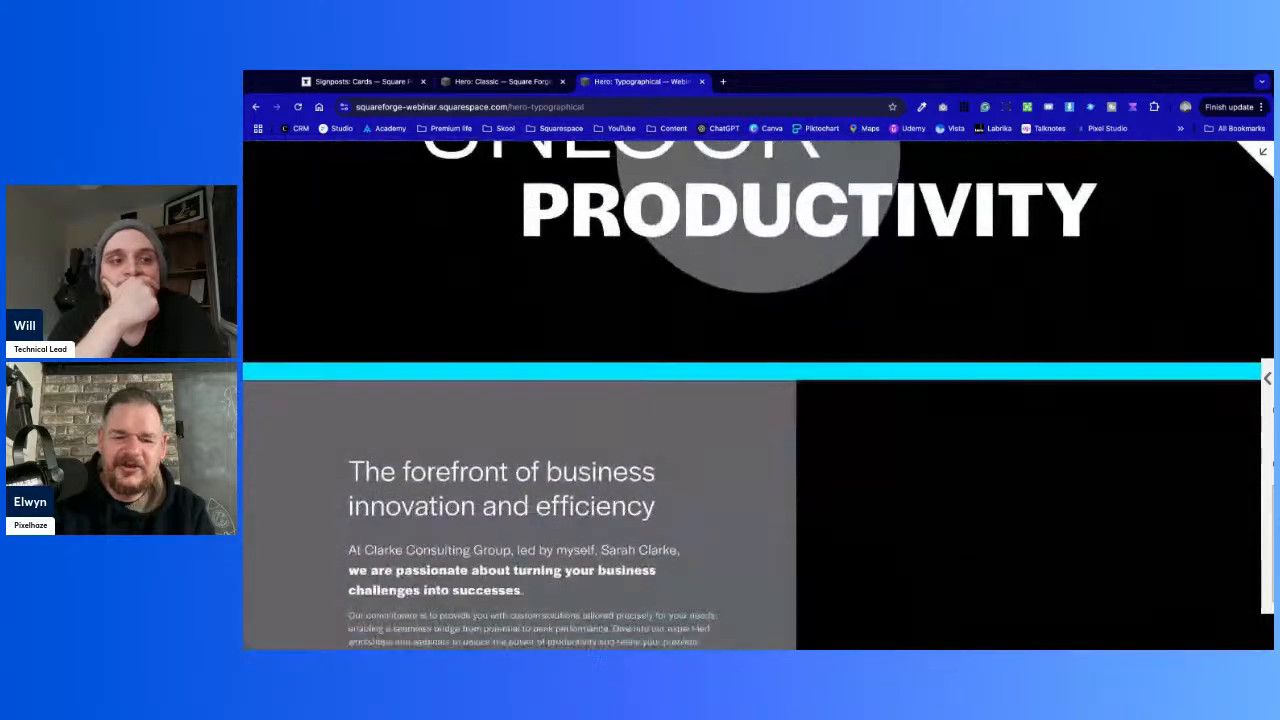
scroll(928, 446, "up", 3)
scroll(711, 235, "up", 2)
scroll(711, 235, "down", 2)
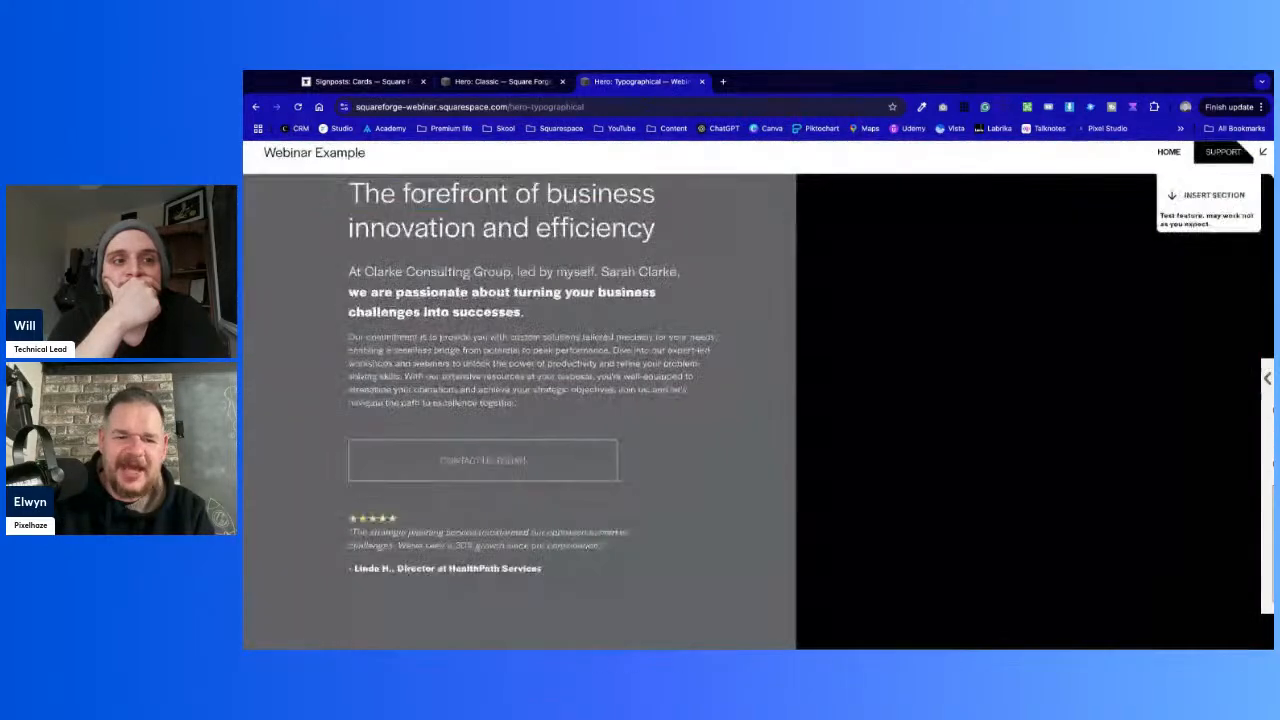
scroll(711, 235, "up", 1)
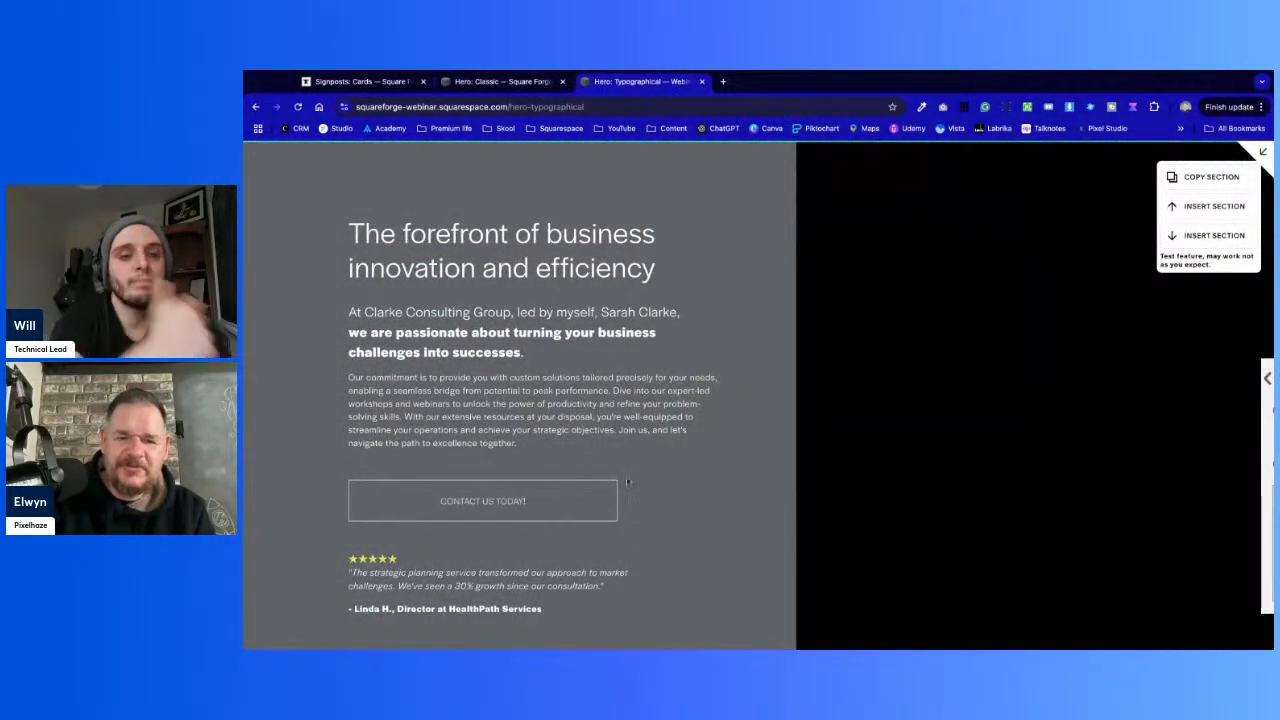
Try to copy the section headed "The forefront of business innovation and efficiency" using the extension's Copy Section feature
left_click(1214, 177)
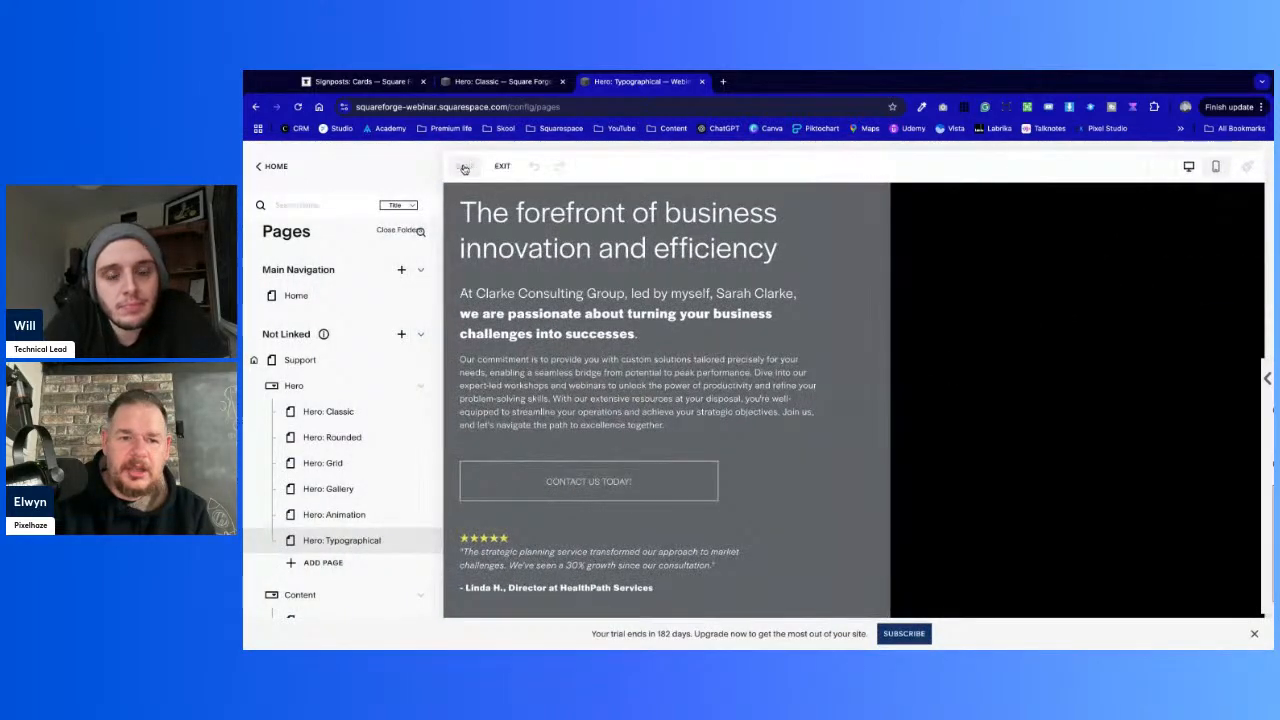
scroll(760, 385, "down", 1)
scroll(760, 385, "down", 20)
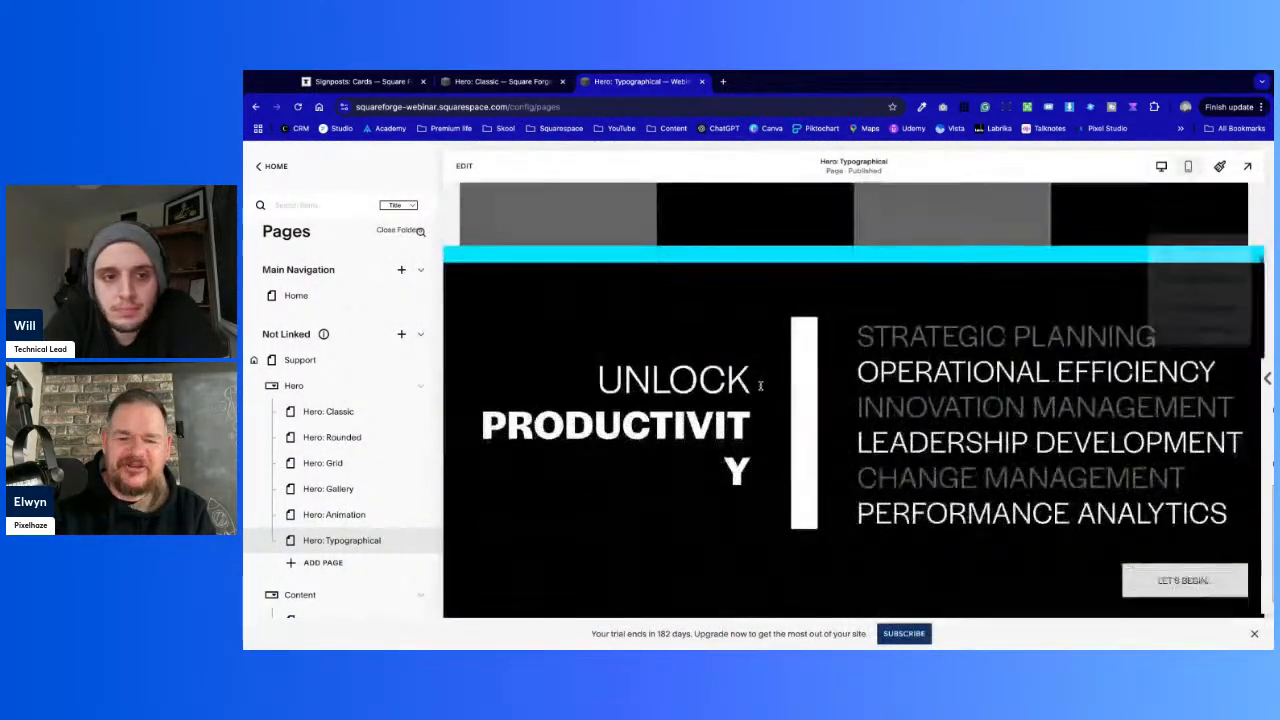
scroll(814, 389, "up", 15)
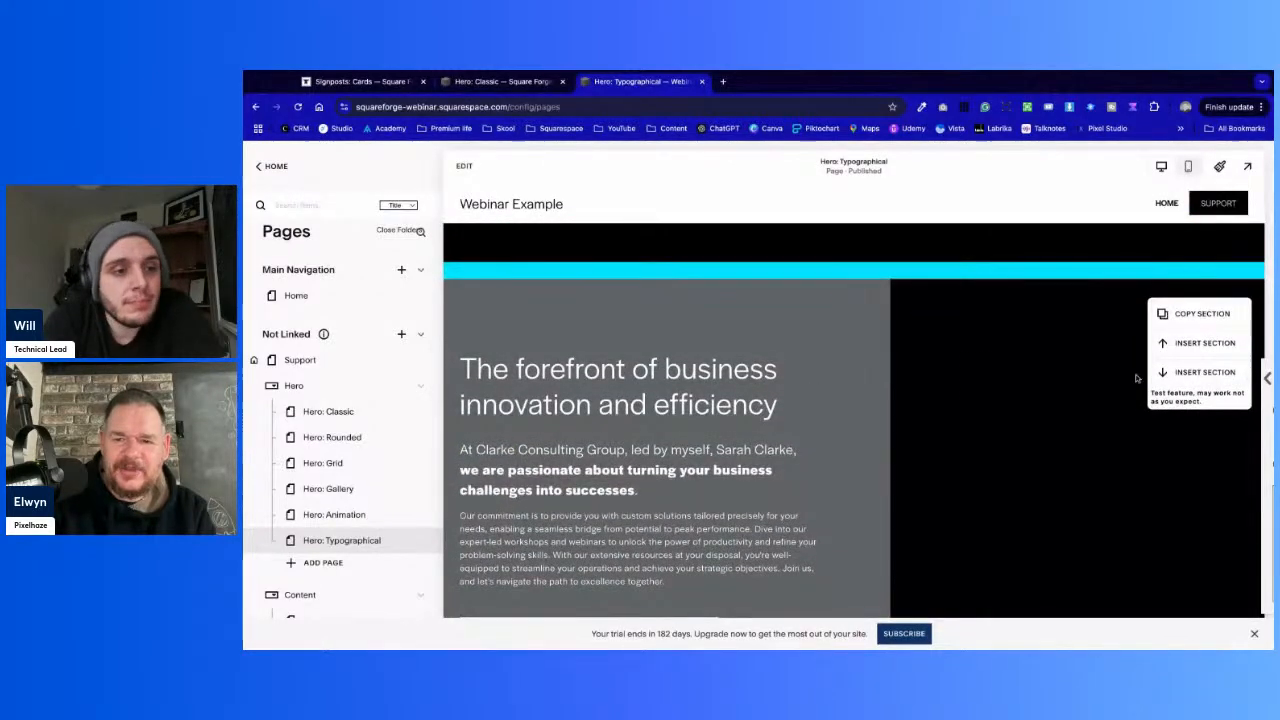
left_click(1190, 324)
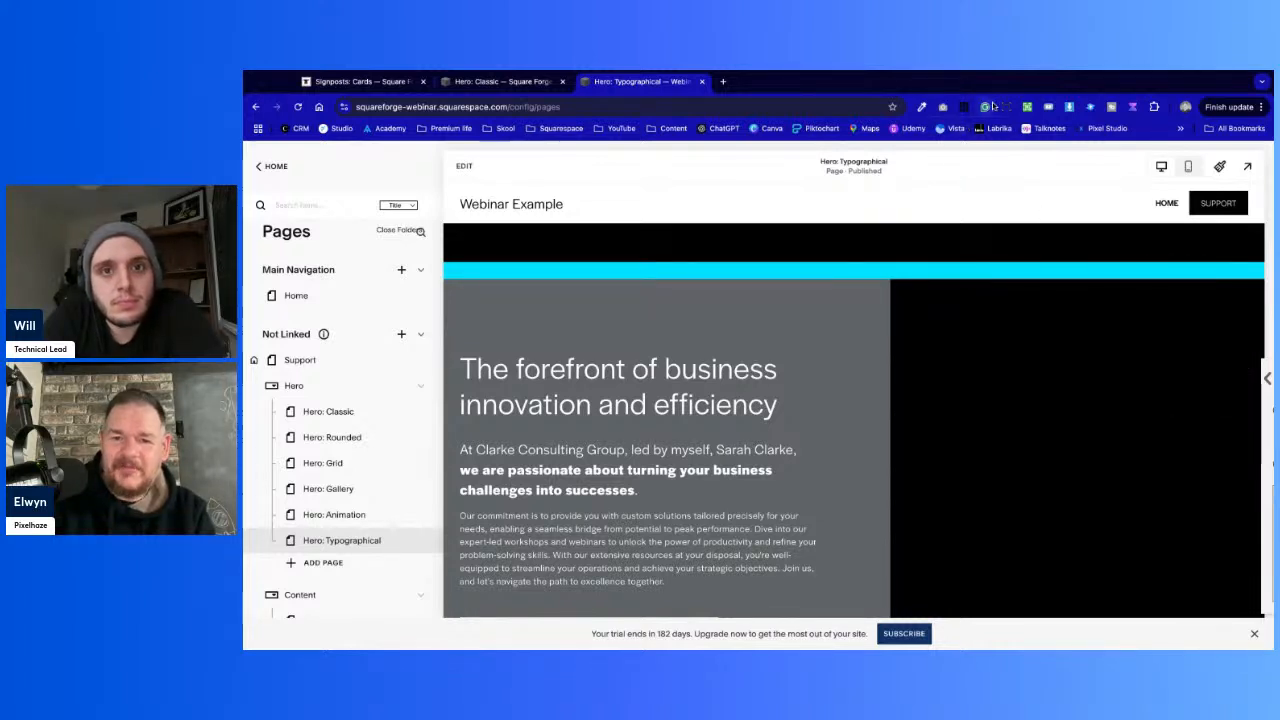
Turn off the browser extension that adds the section-copy feature and open the Hero: Typographical page for editing
left_click(1026, 108)
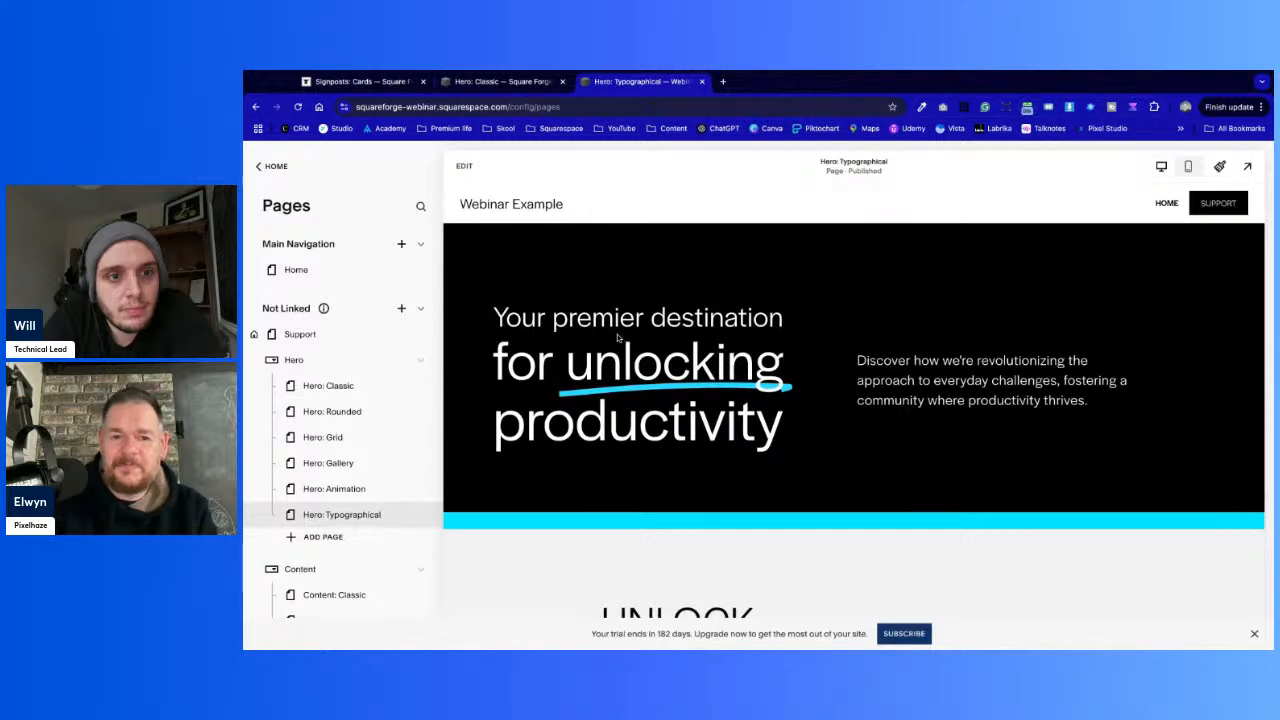
scroll(617, 338, "down", 5)
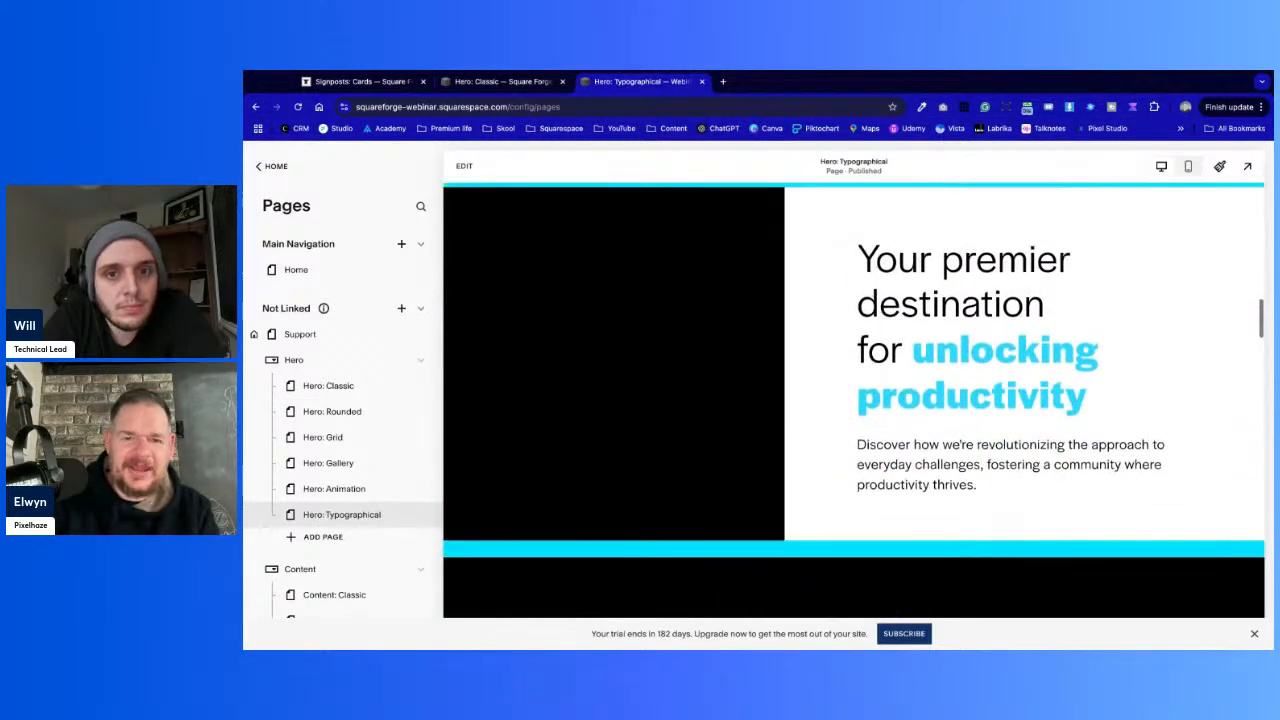
left_click(464, 166)
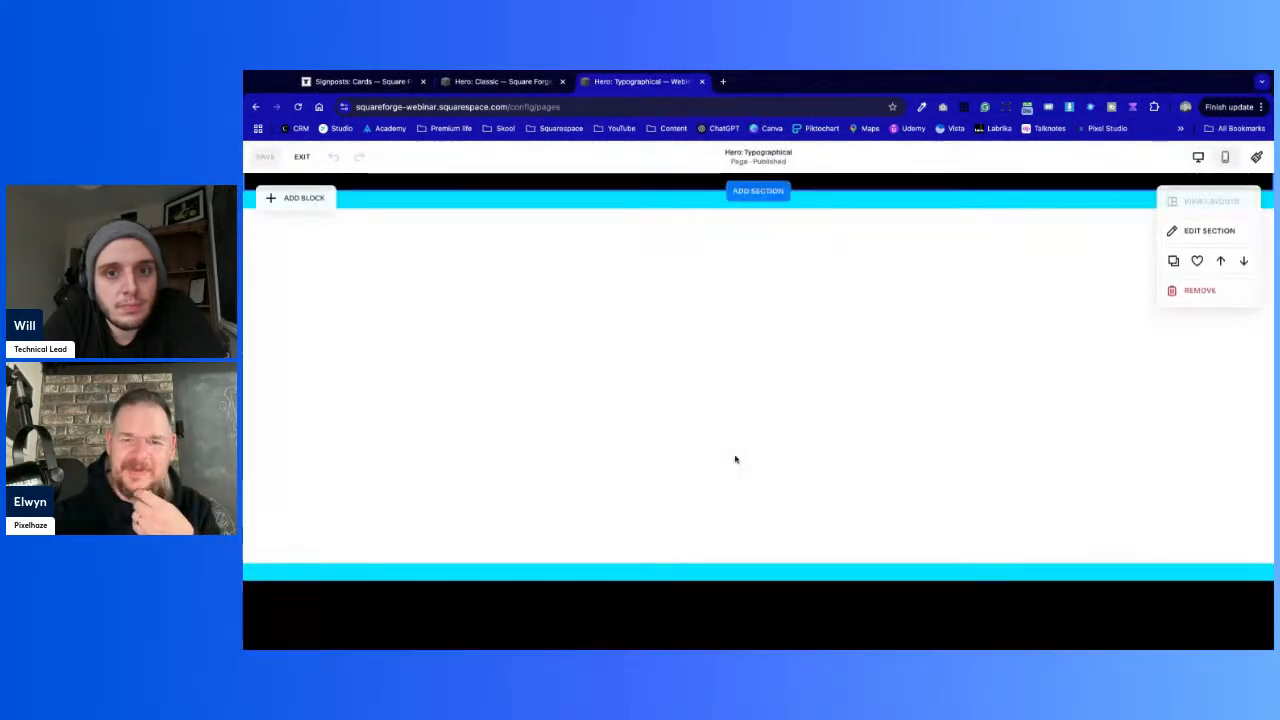
Add the section headed "The forefront of business innovation and efficiency" to the saved sections
scroll(735, 460, "down", 14)
scroll(735, 459, "up", 7)
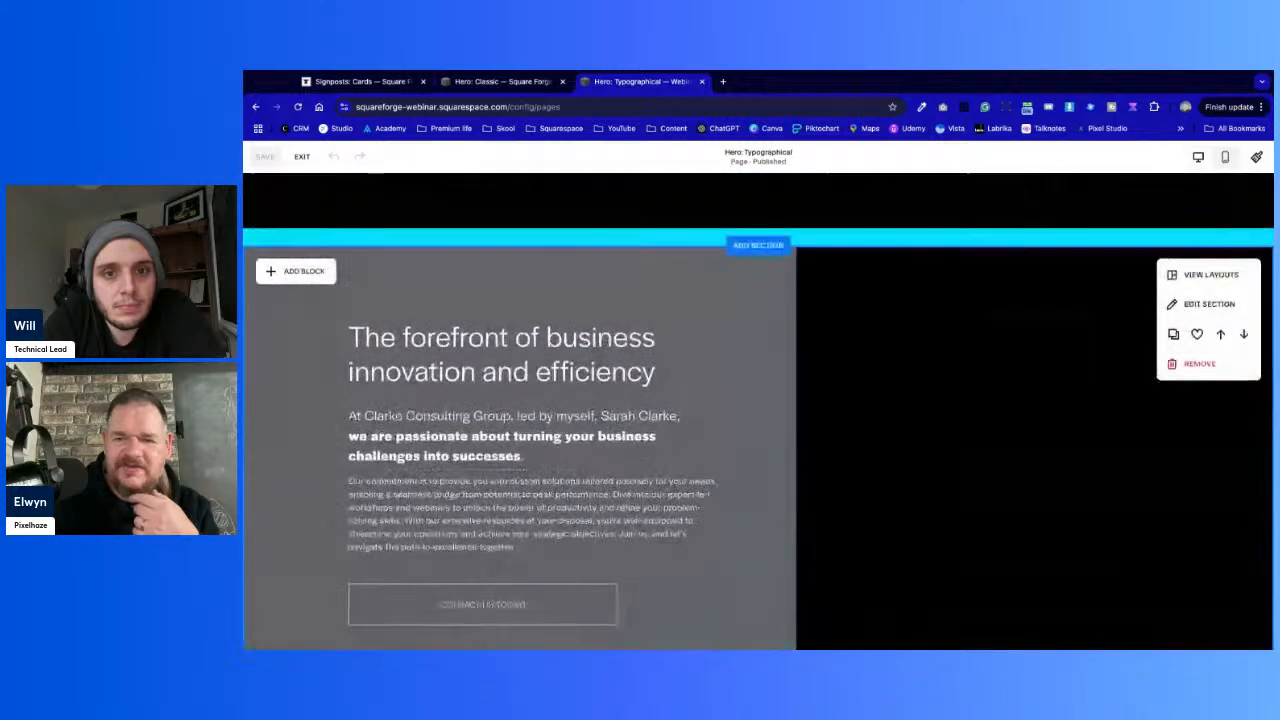
left_click(1199, 344)
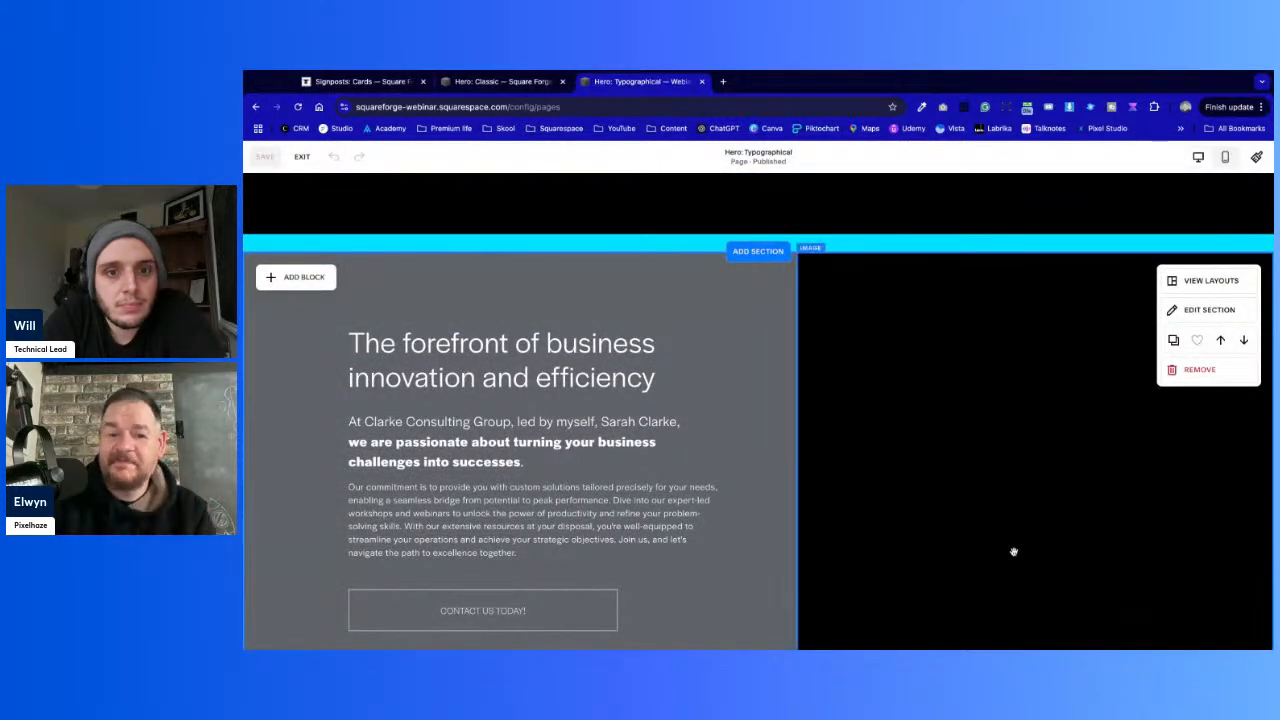
Save the grey "Your premier destination for unlocking productivity" section with its two buttons to the saved sections and exit page editing
scroll(1014, 552, "down", 6)
scroll(1014, 552, "down", 3)
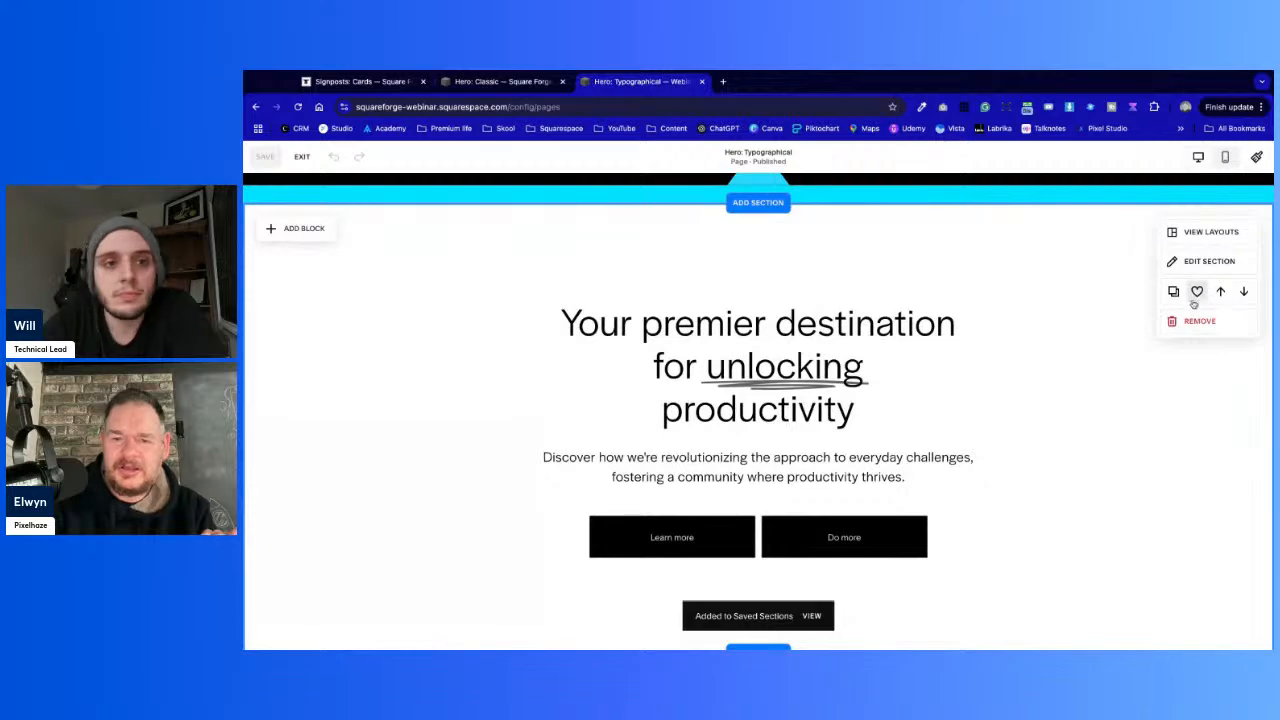
scroll(1085, 400, "down", 6)
scroll(1076, 405, "up", 1)
scroll(1075, 406, "up", 1)
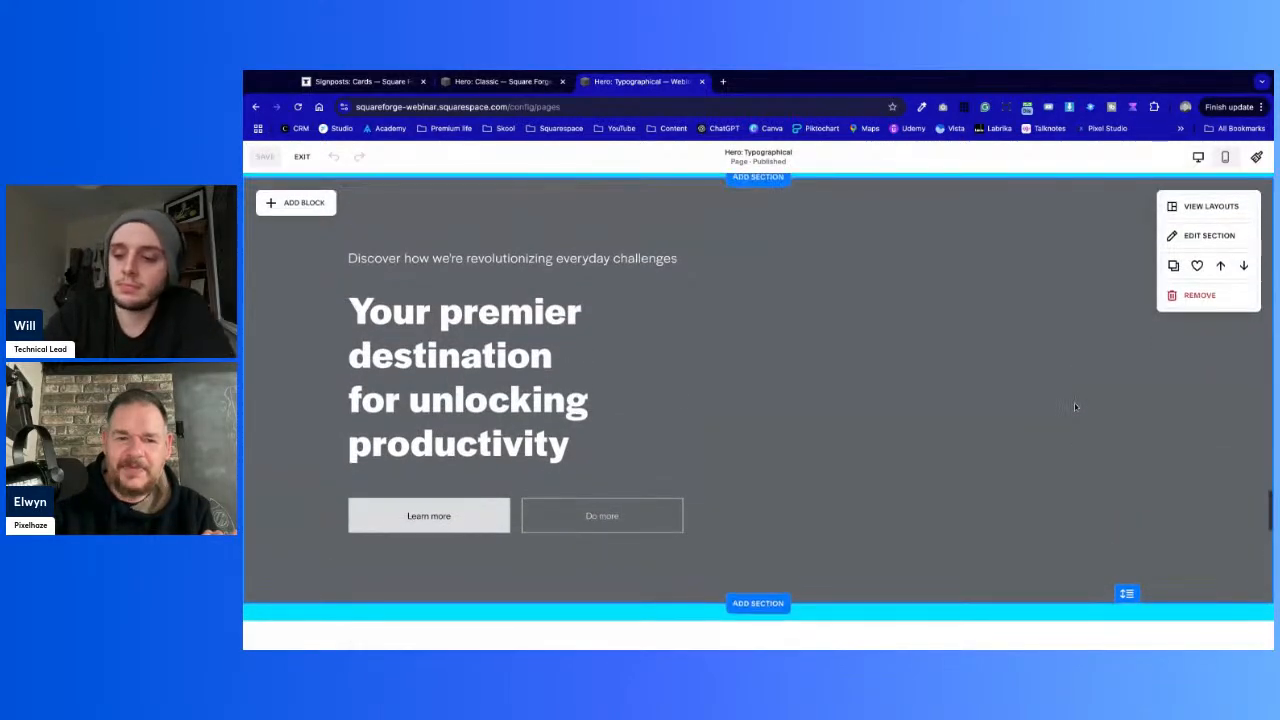
left_click(1196, 266)
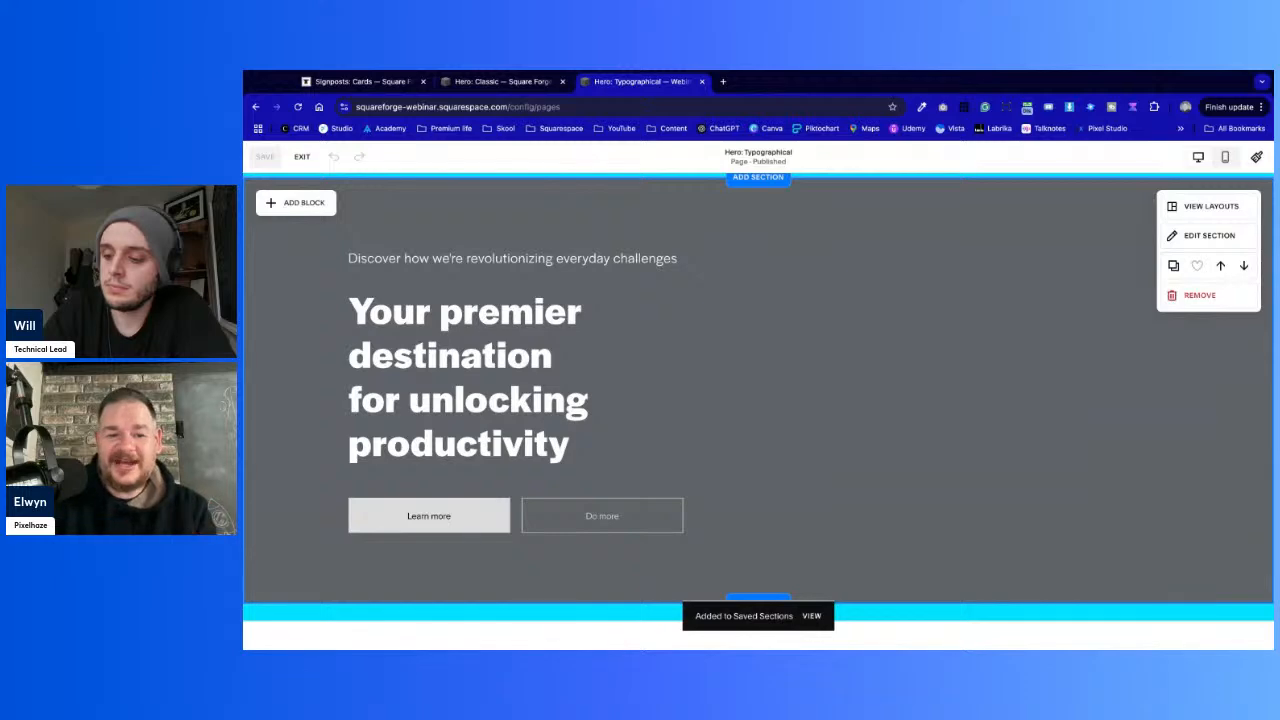
scroll(1148, 398, "up", 15)
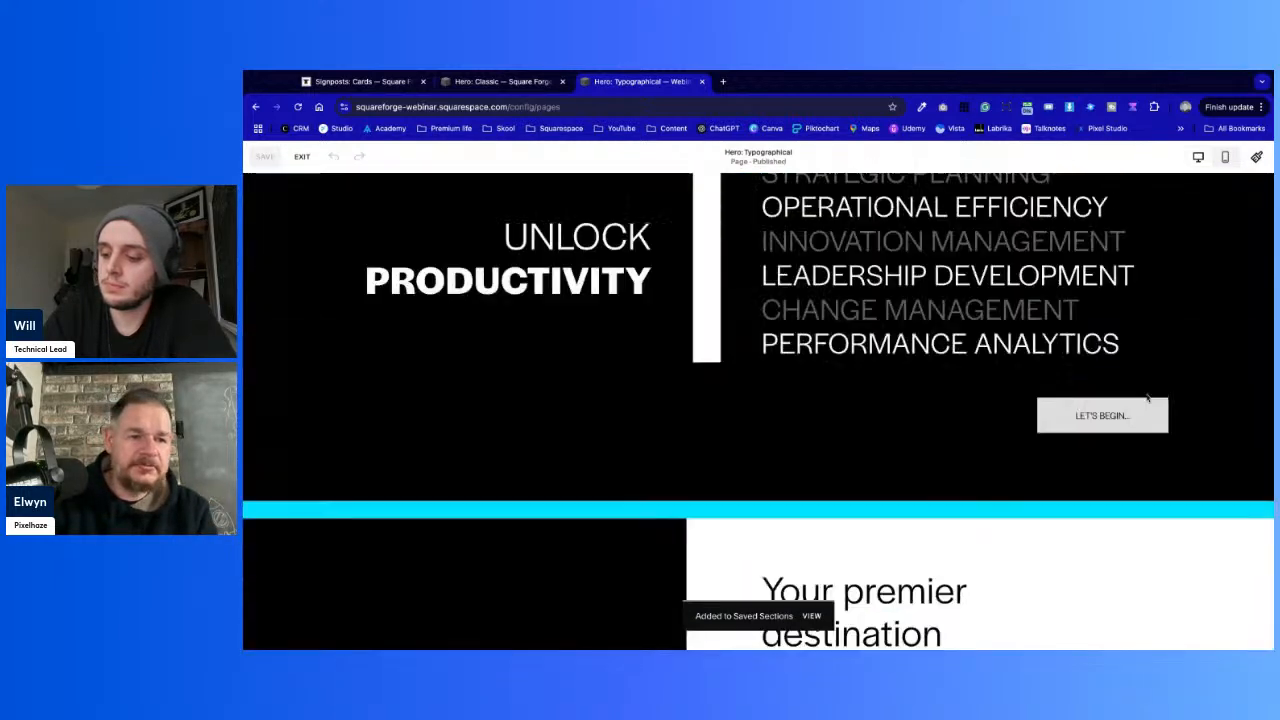
left_click(302, 157)
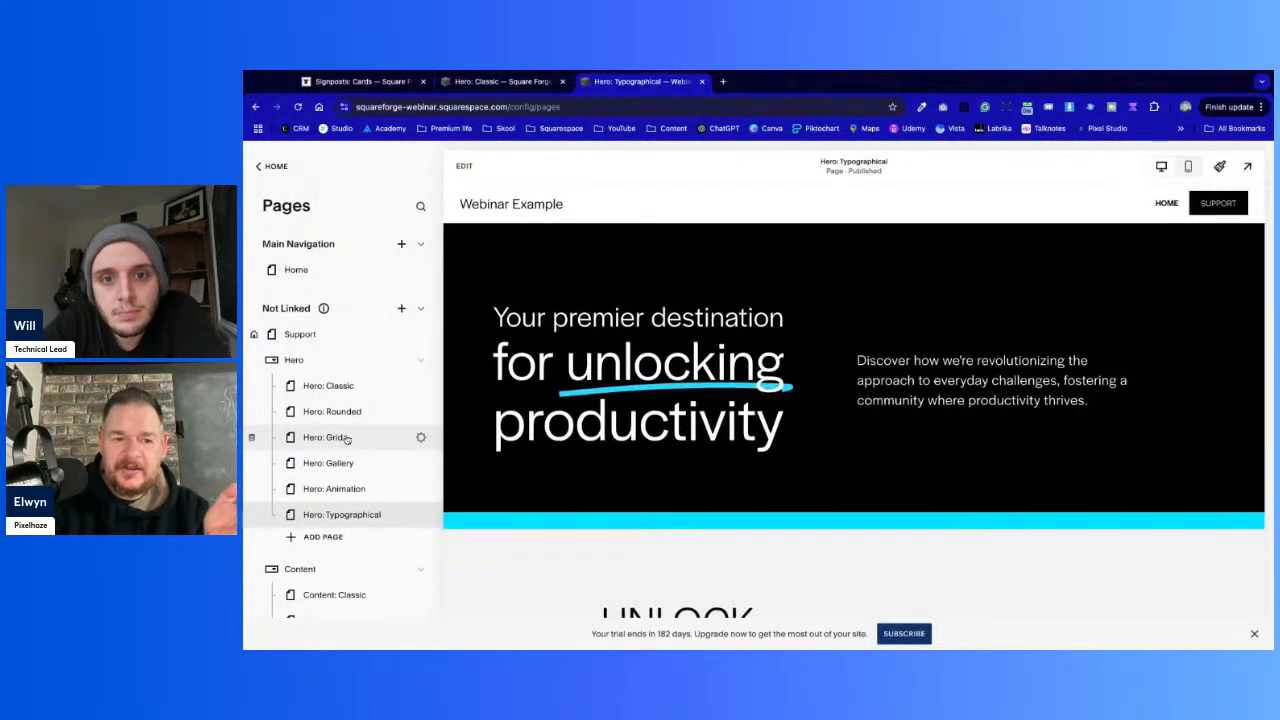
Save the black "The forefront of business innovation and efficiency" section with the square image from the Content: Short page to the saved sections
scroll(348, 515, "down", 5)
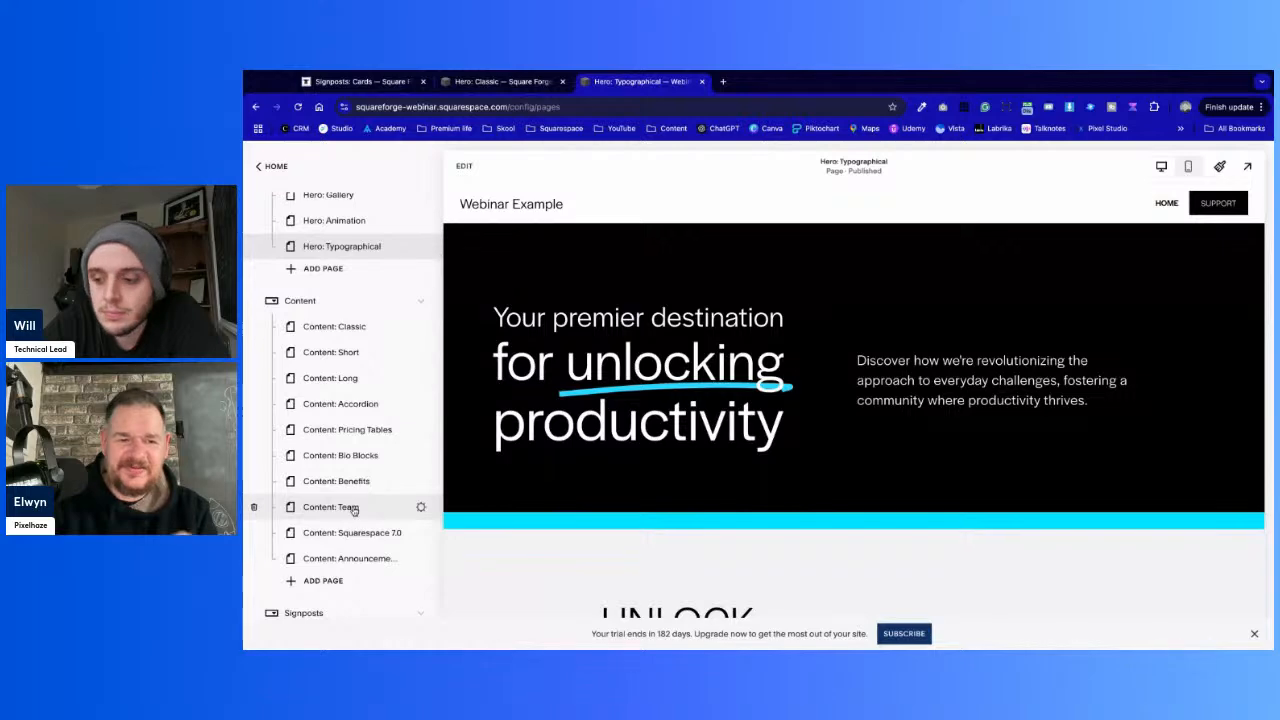
left_click(352, 354)
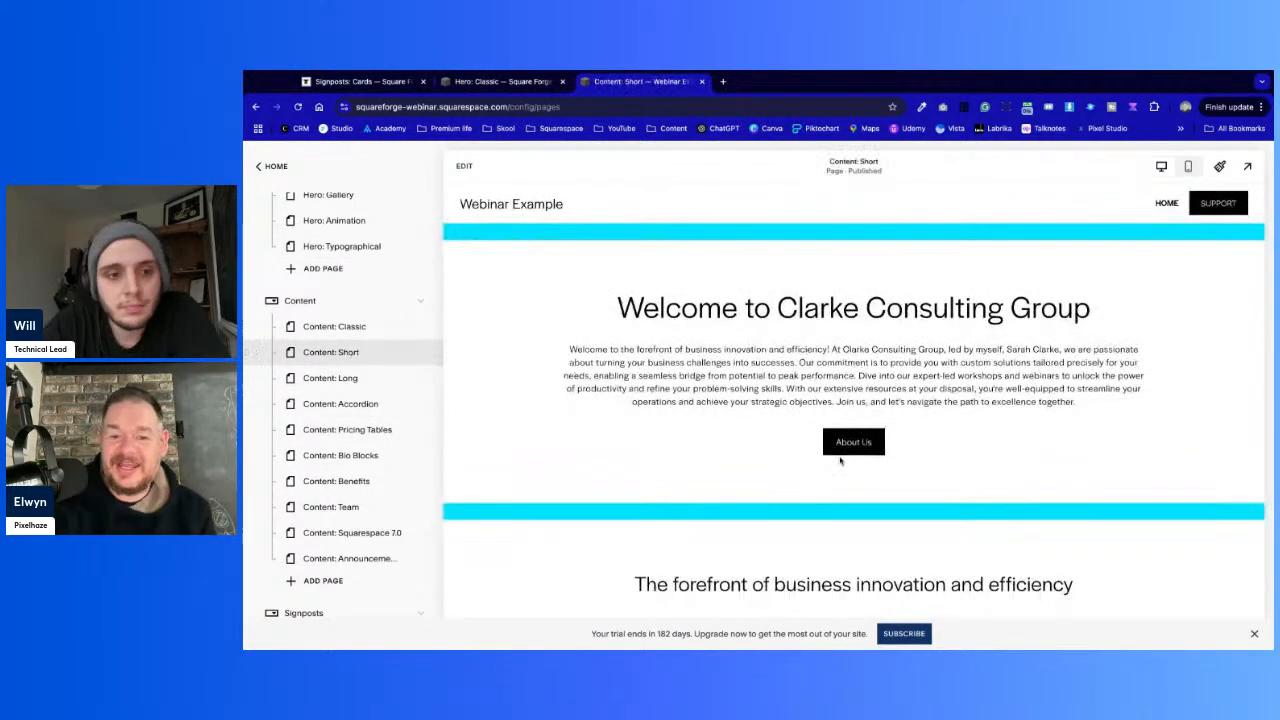
scroll(837, 450, "down", 10)
scroll(837, 460, "down", 2)
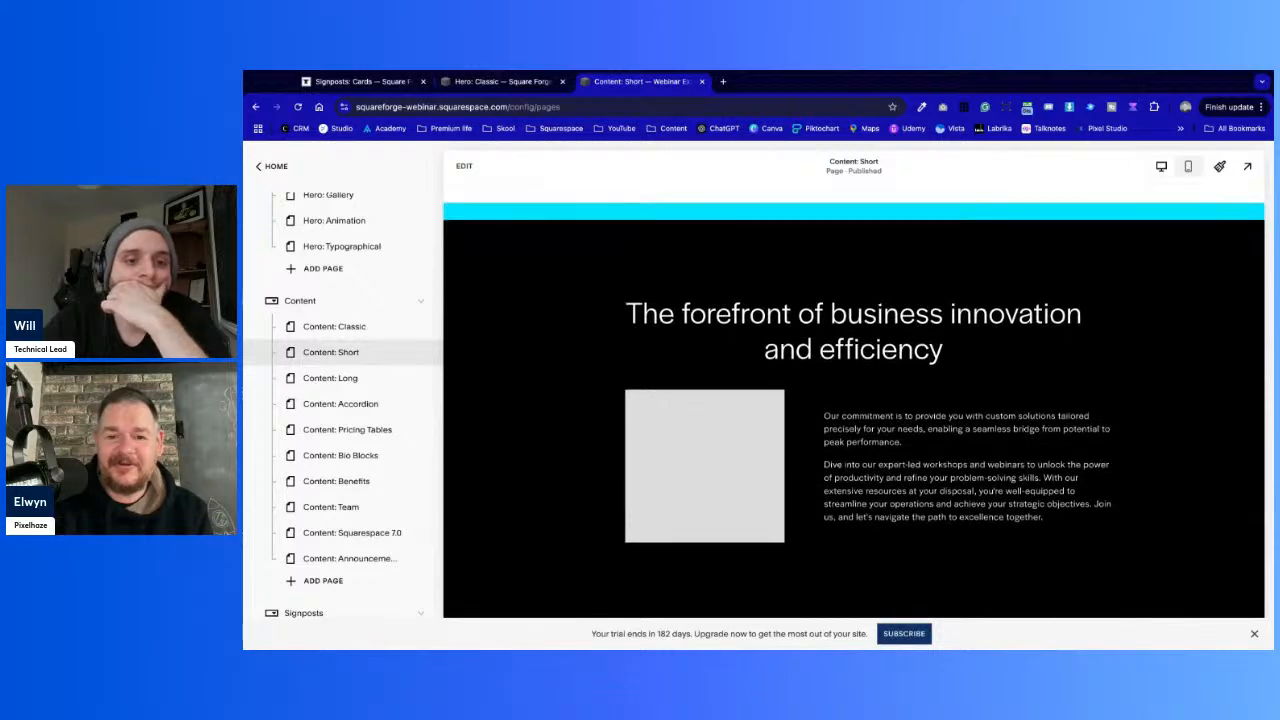
left_click(466, 166)
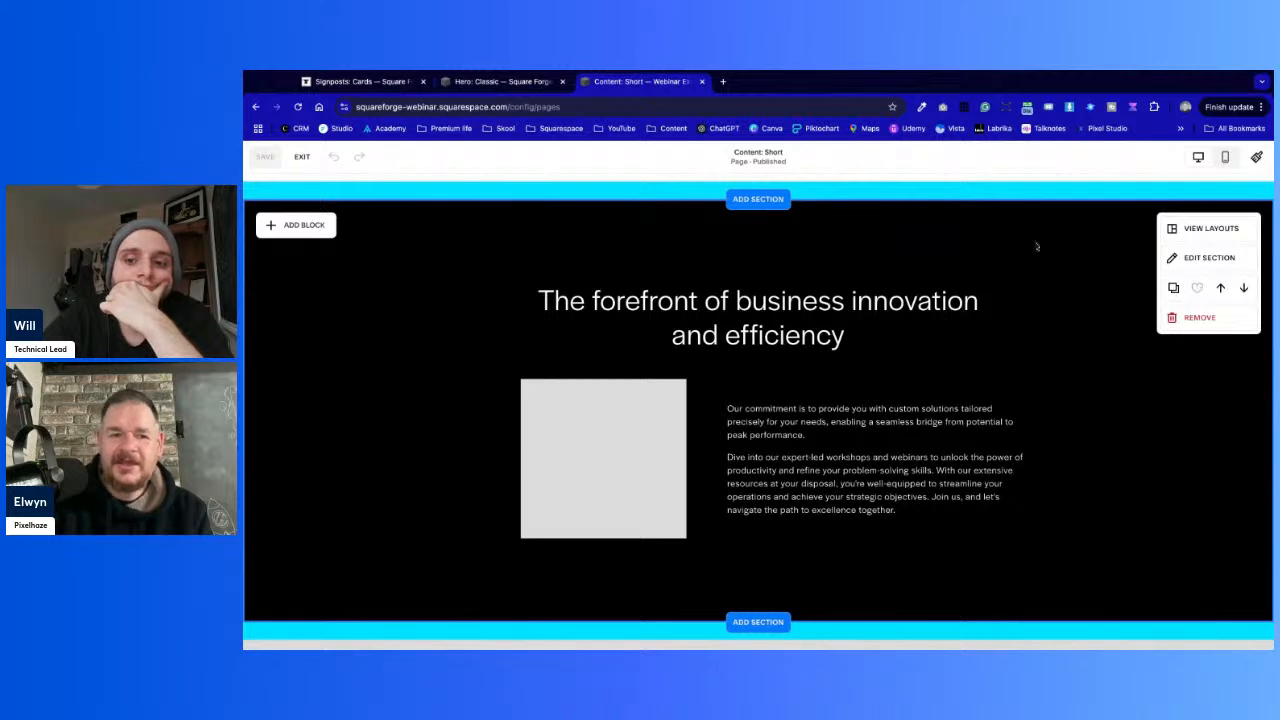
left_click(302, 156)
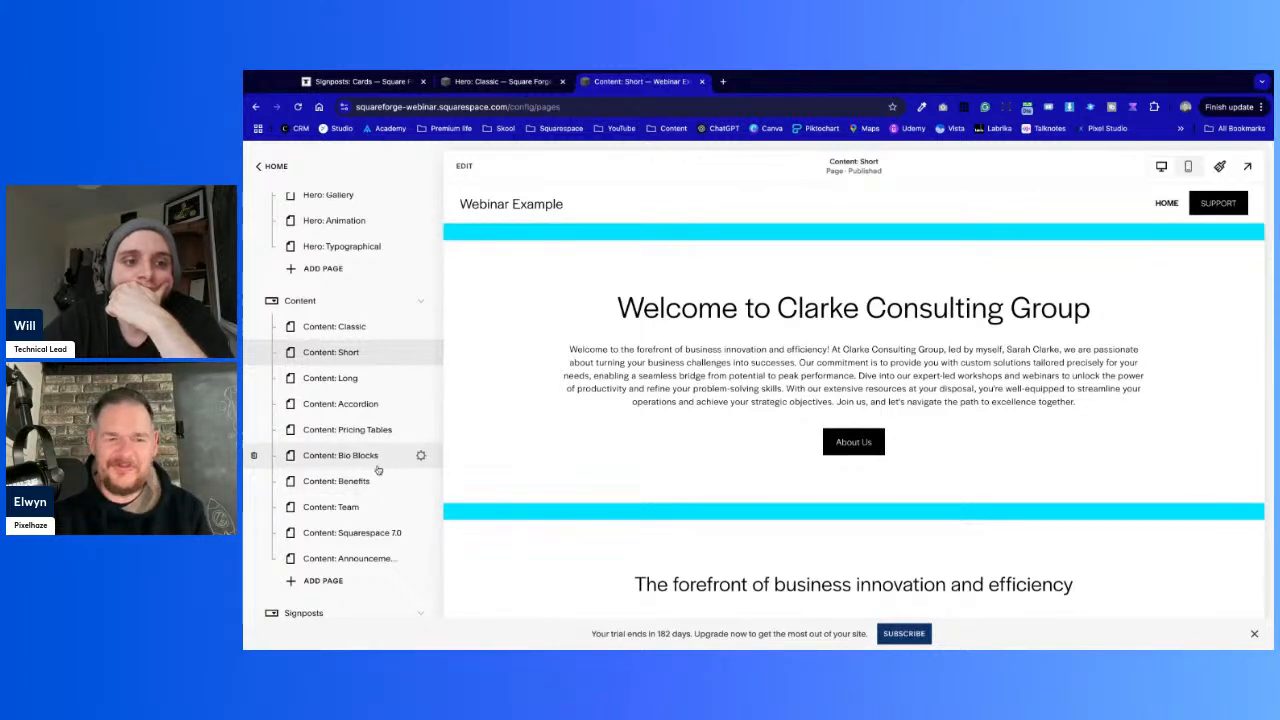
Save the grey FAQs section with the Get In Touch button from the Content: Accordion page to the saved sections
left_click(343, 406)
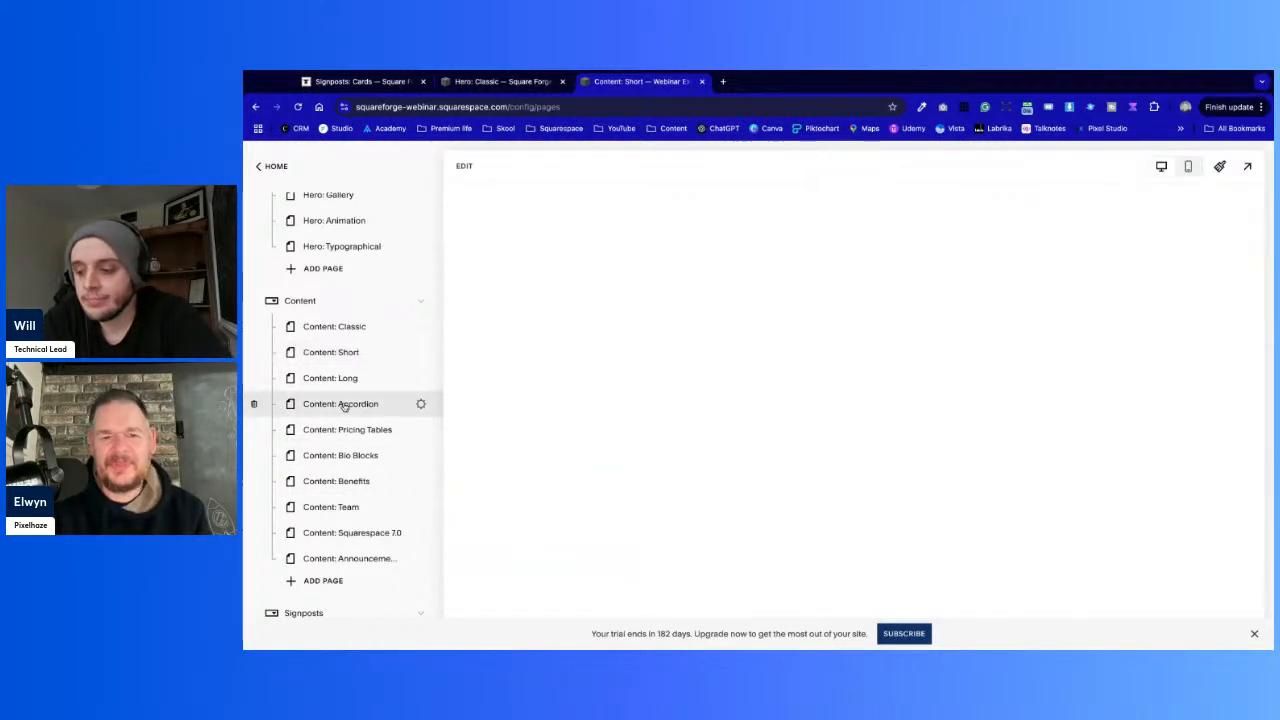
left_click(465, 168)
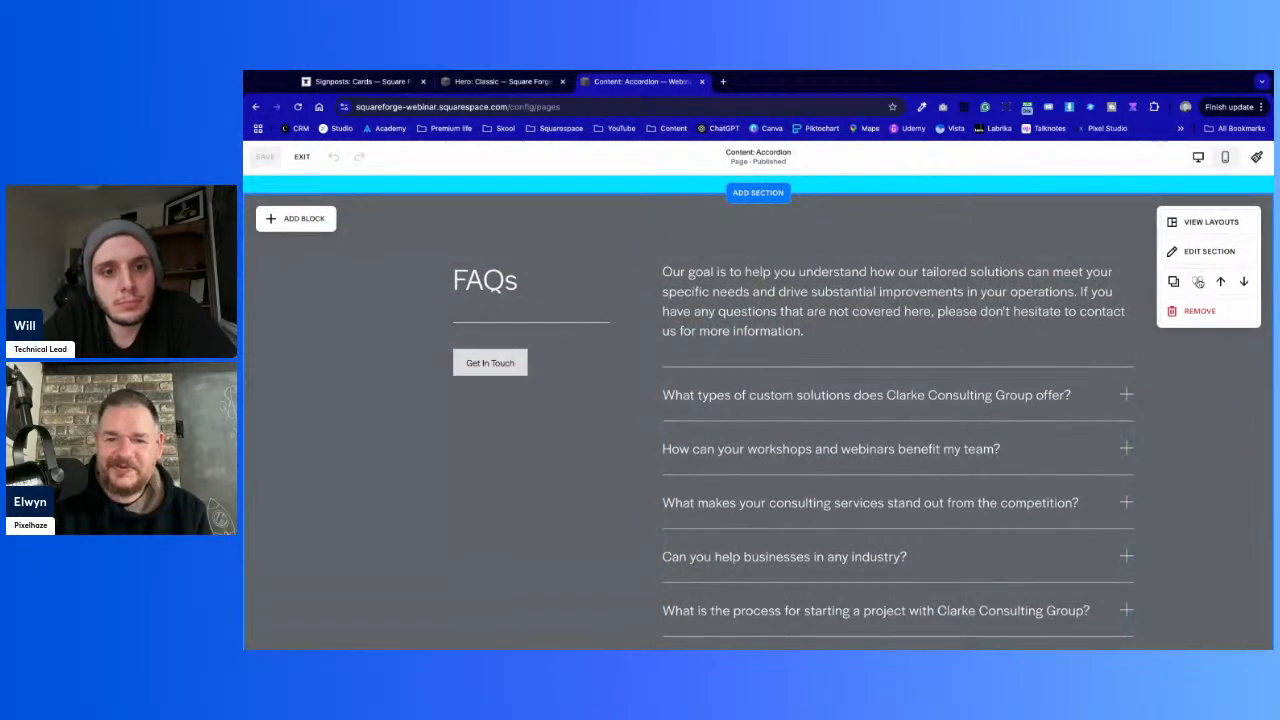
left_click(300, 158)
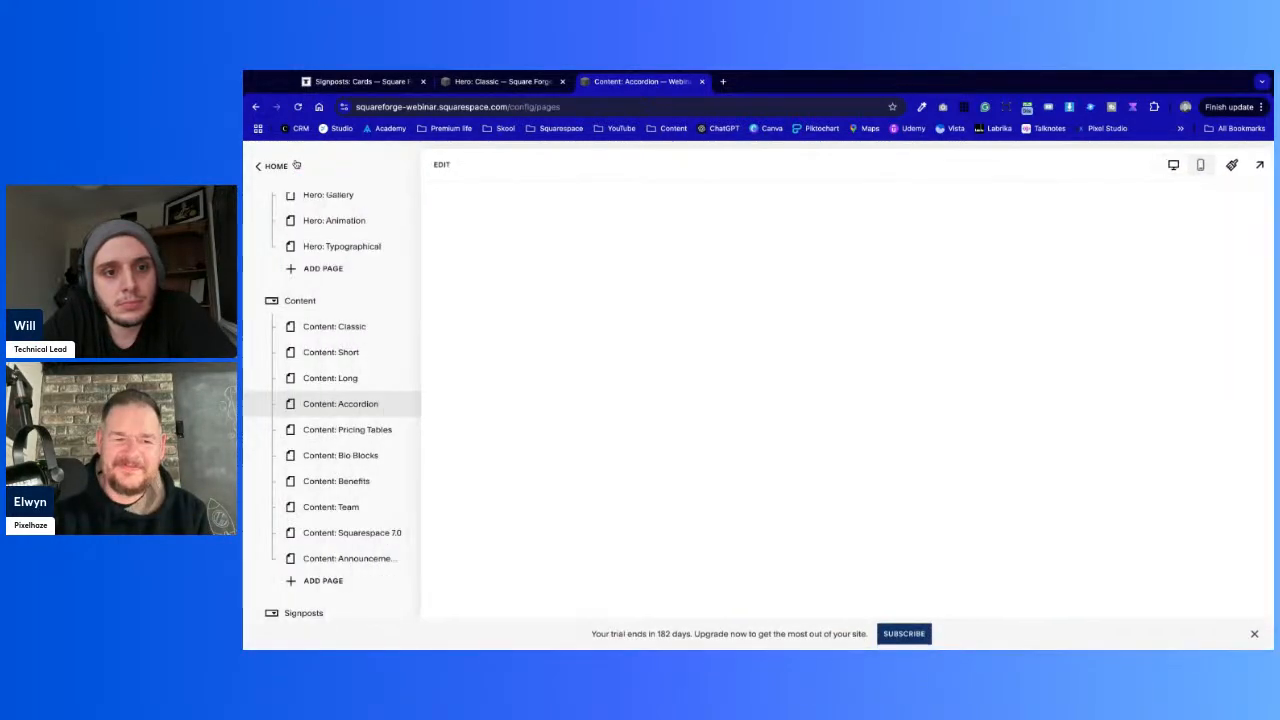
Save the white text-only three-column section from the Signposts: 3-Col Classic page to the saved sections and exit page editing
scroll(315, 531, "down", 2)
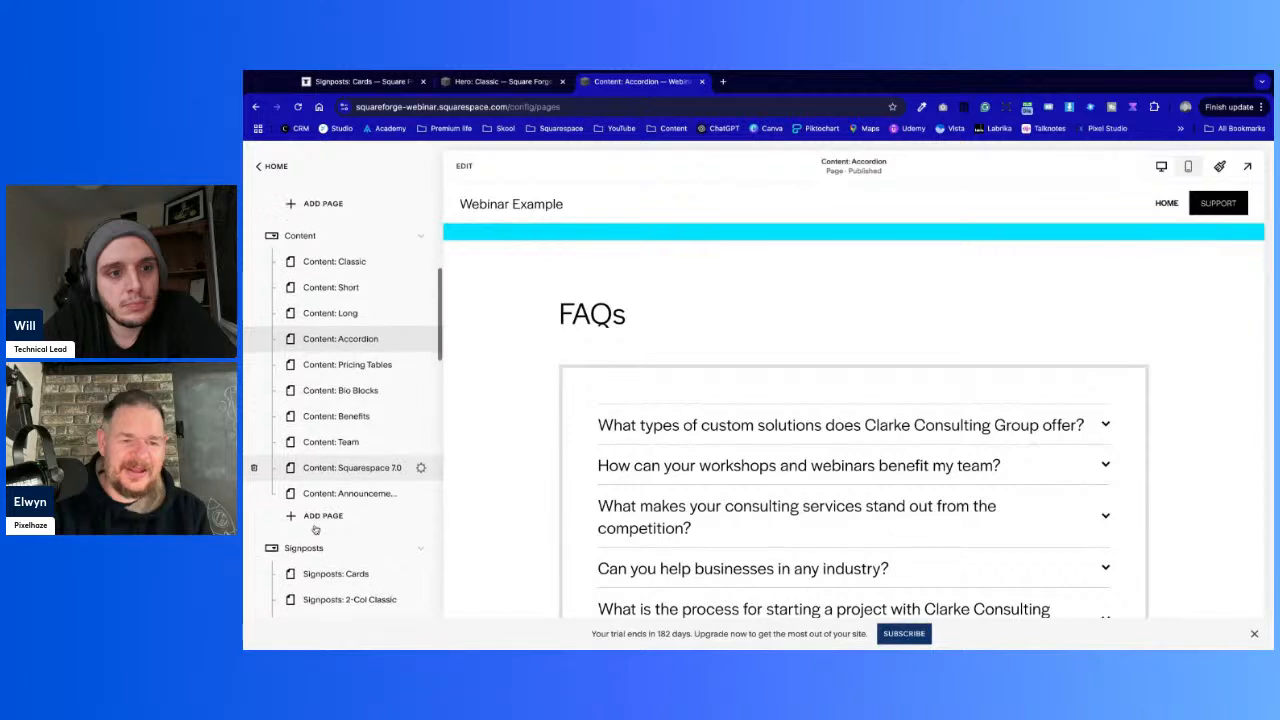
scroll(385, 500, "down", 6)
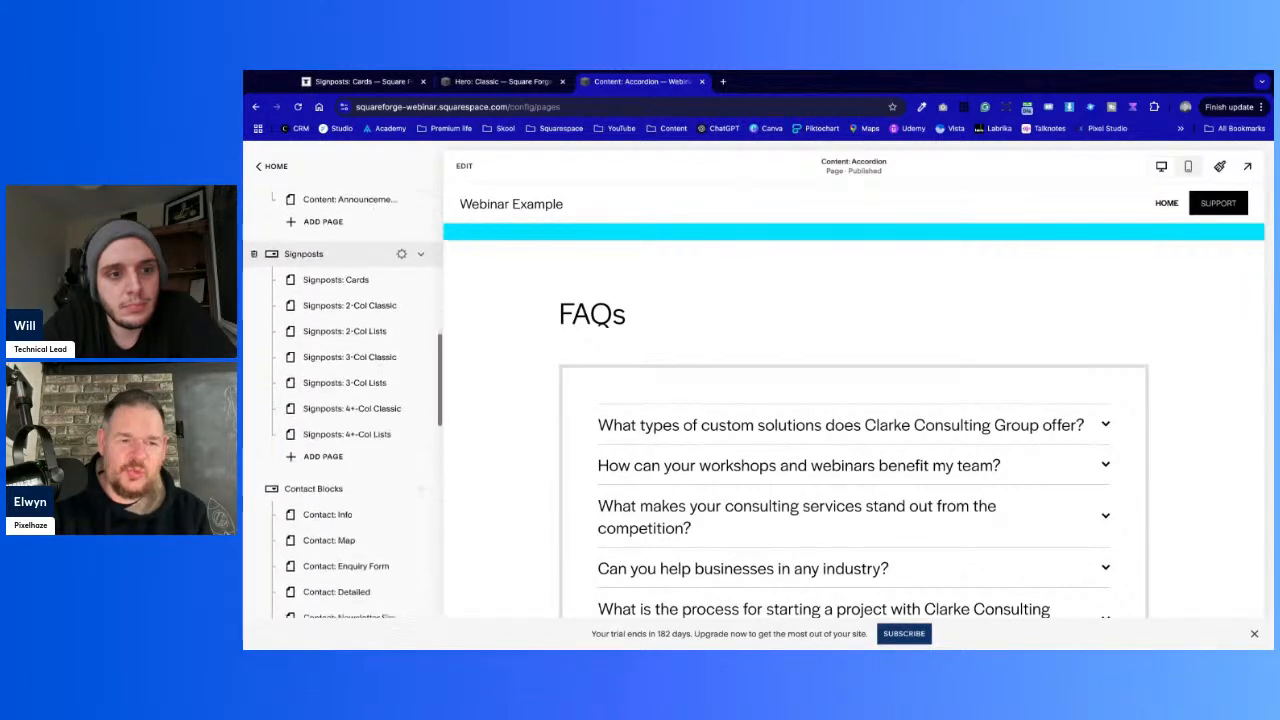
scroll(385, 481, "up", 1)
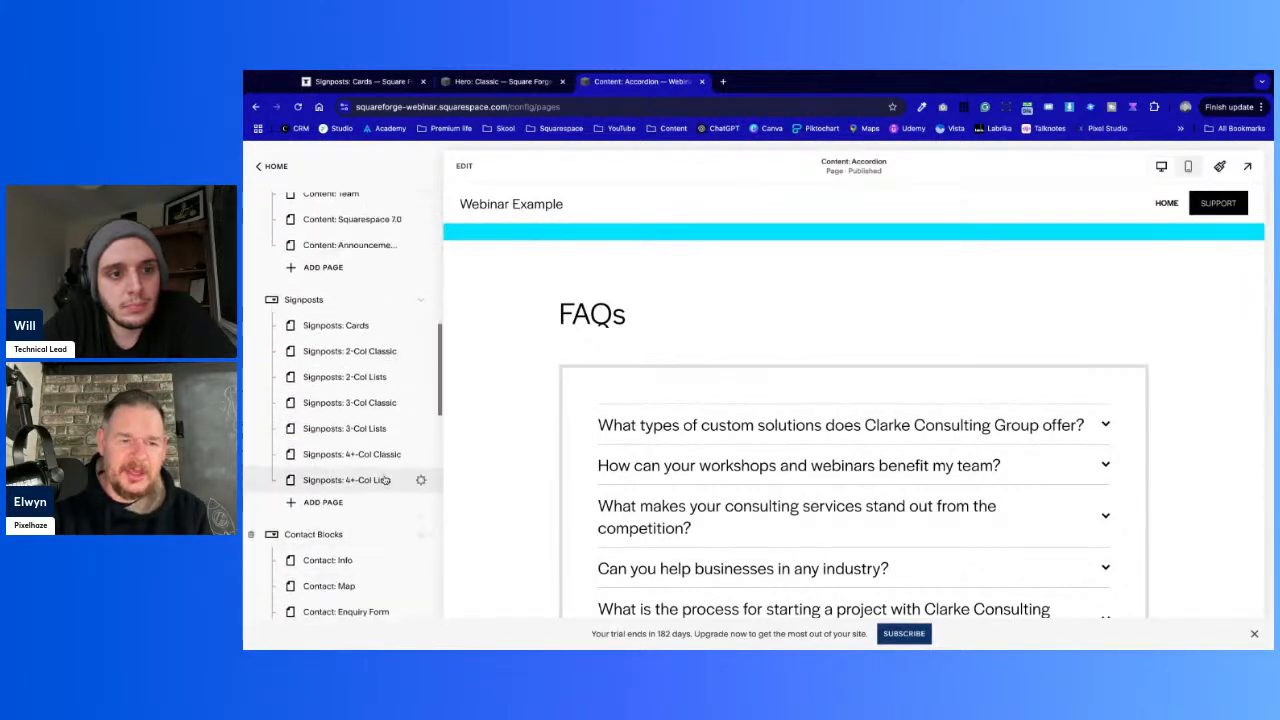
left_click(335, 402)
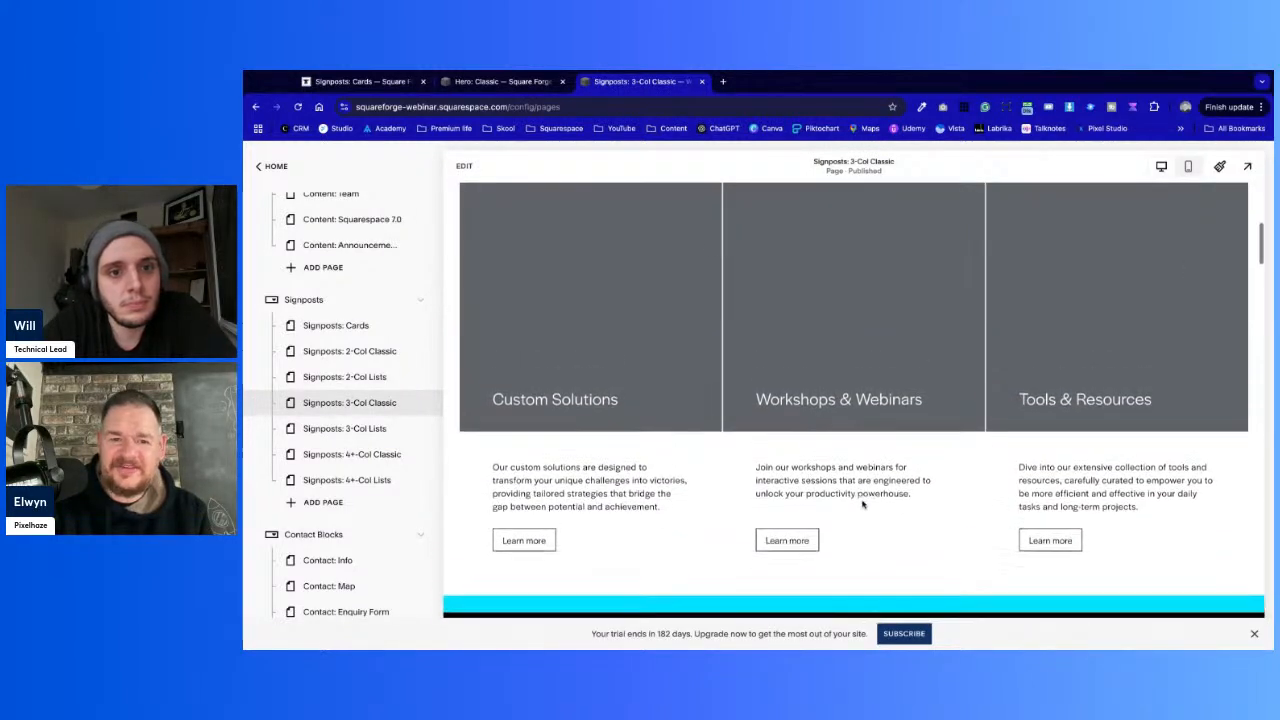
scroll(902, 432, "down", 5)
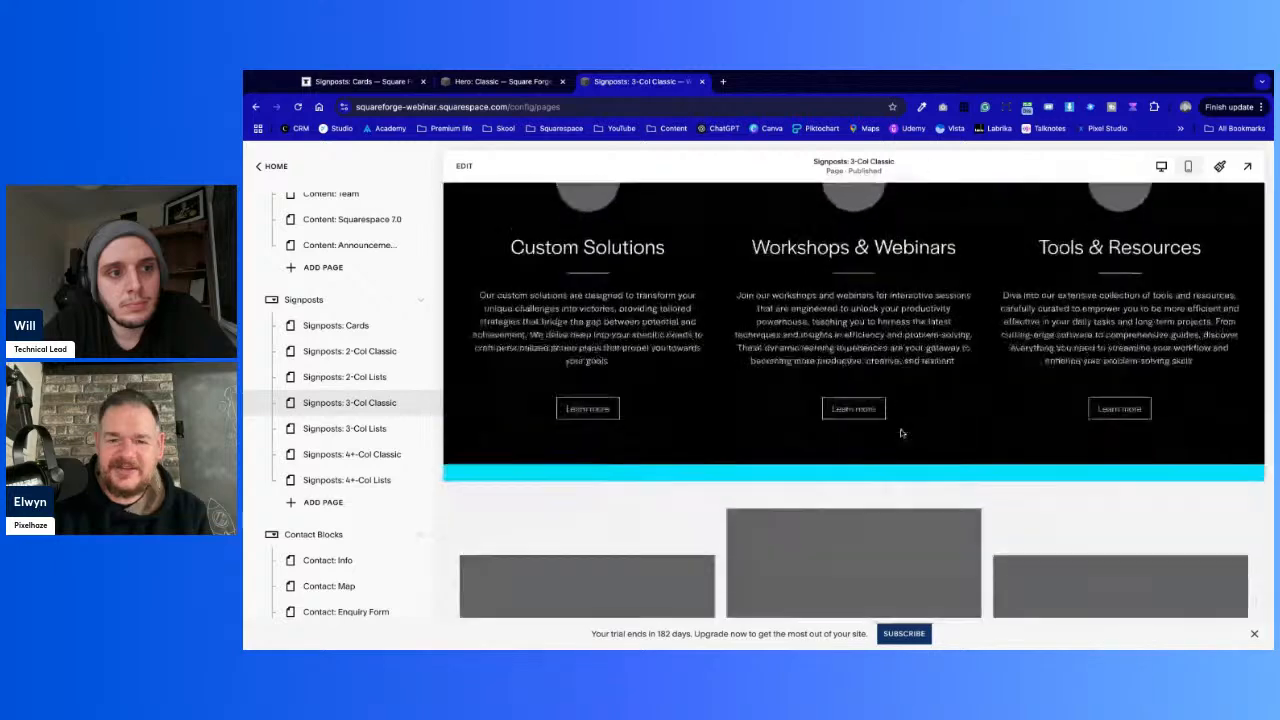
scroll(902, 432, "up", 2)
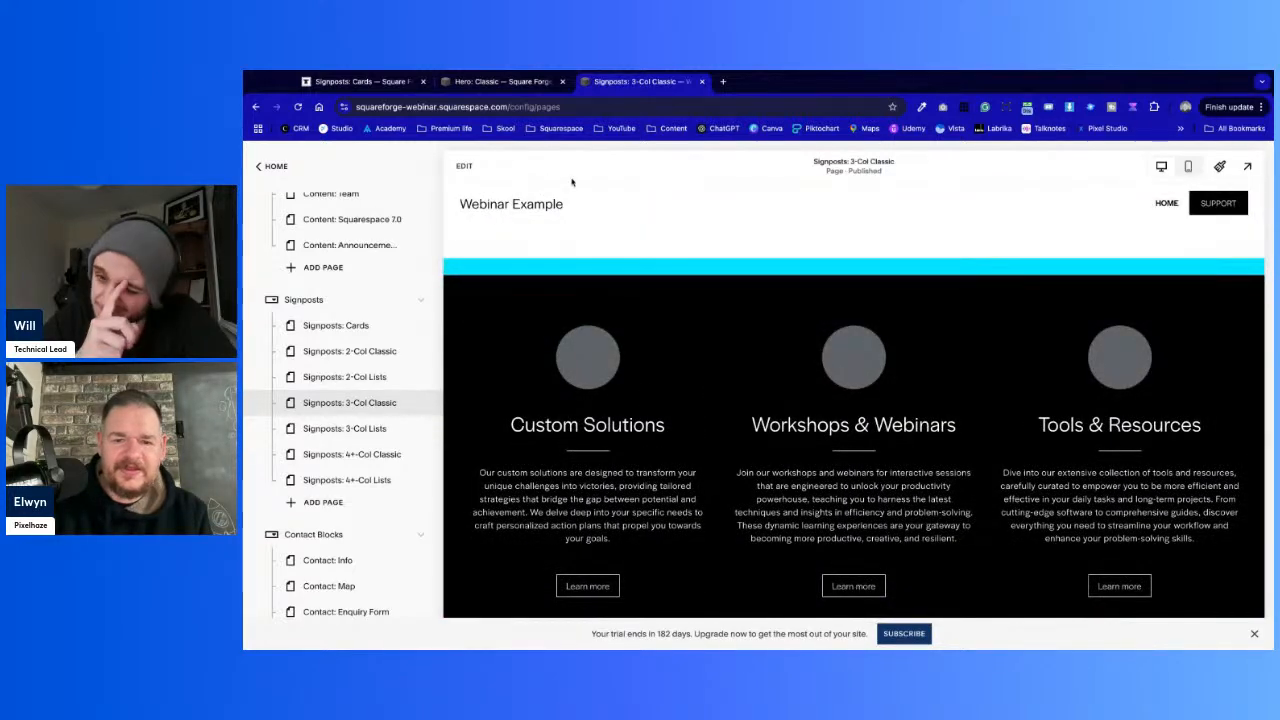
left_click(464, 166)
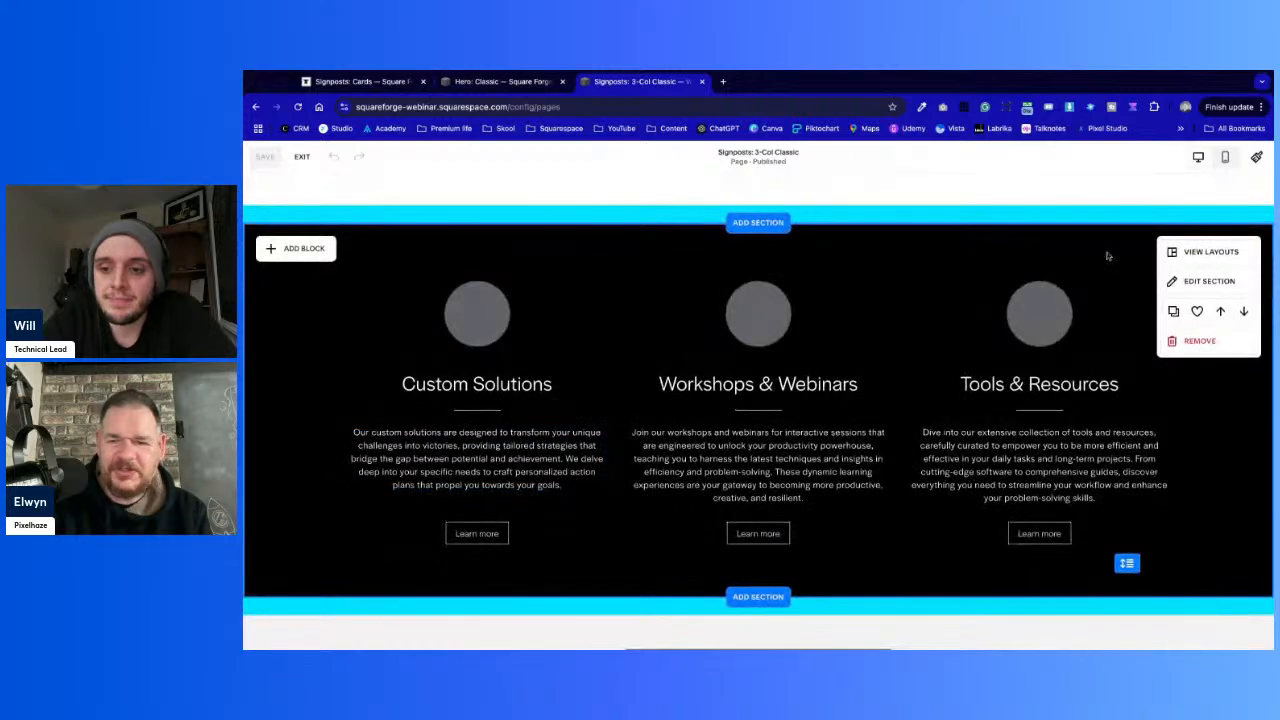
scroll(1015, 300, "down", 3)
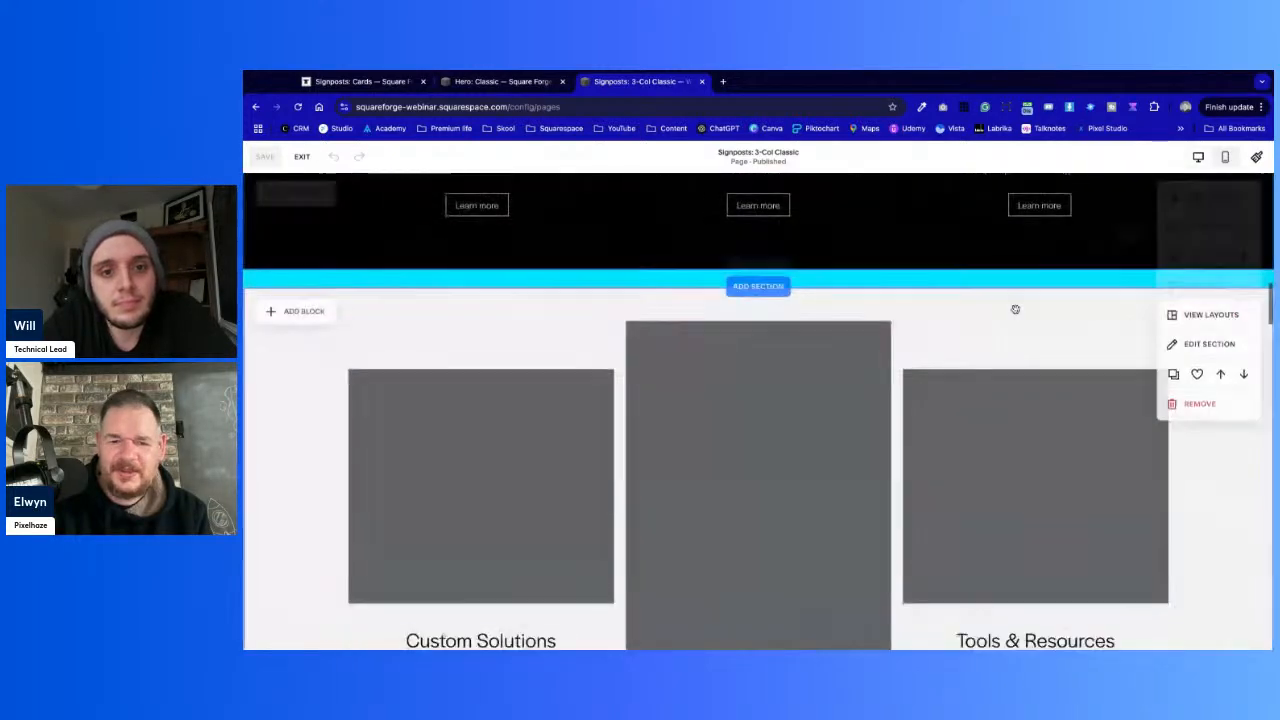
scroll(1015, 310, "up", 12)
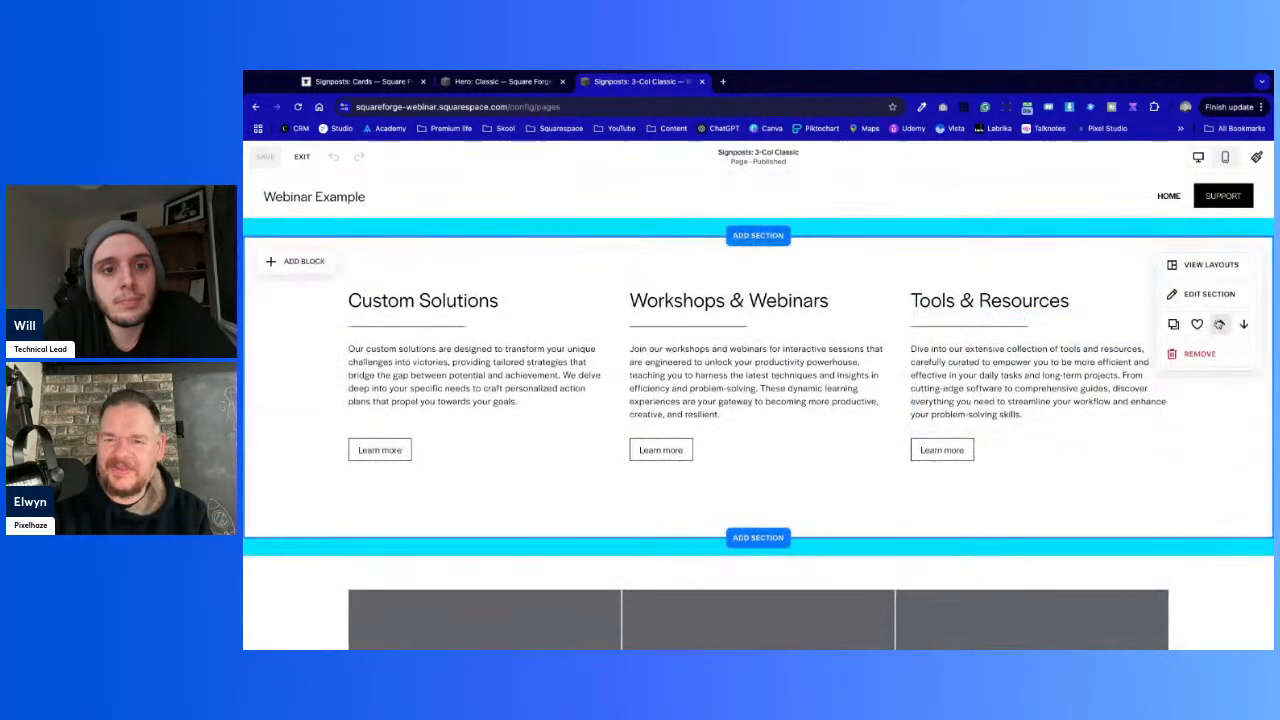
left_click(1197, 324)
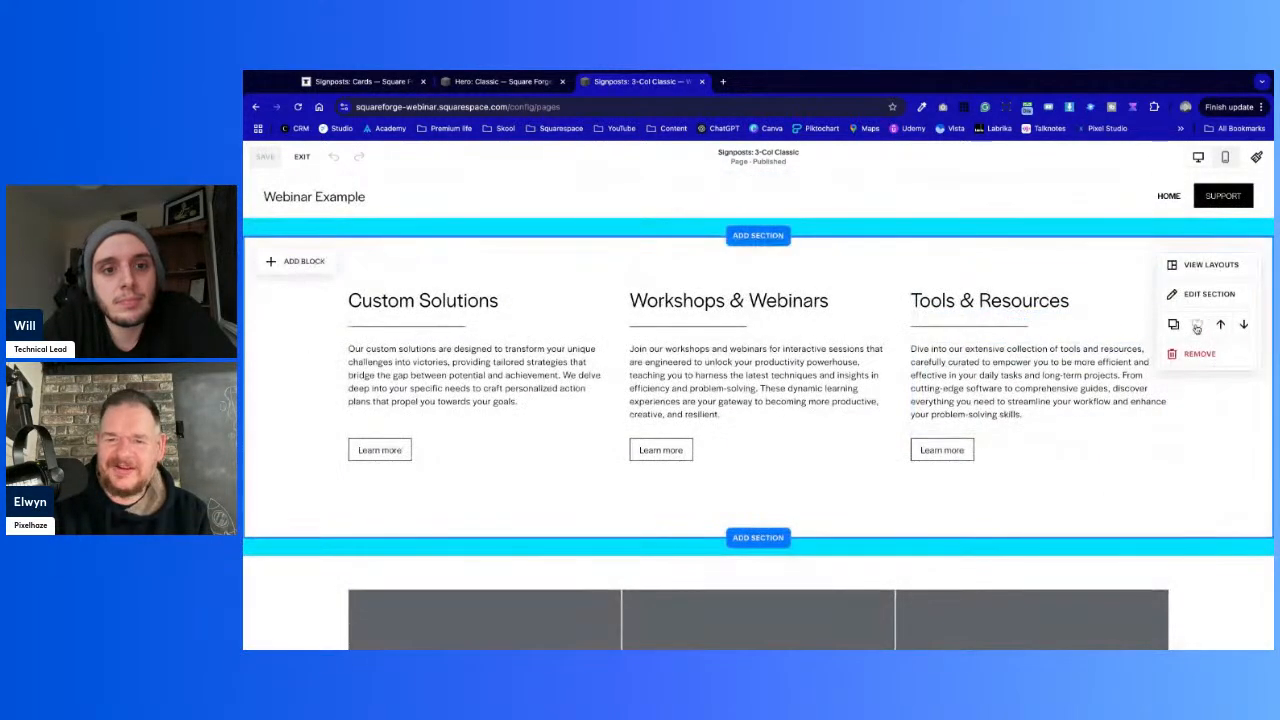
left_click(303, 155)
Open the Home page for editing and insert the saved grey "Your premier destination for unlocking productivity" section
scroll(390, 460, "down", 3)
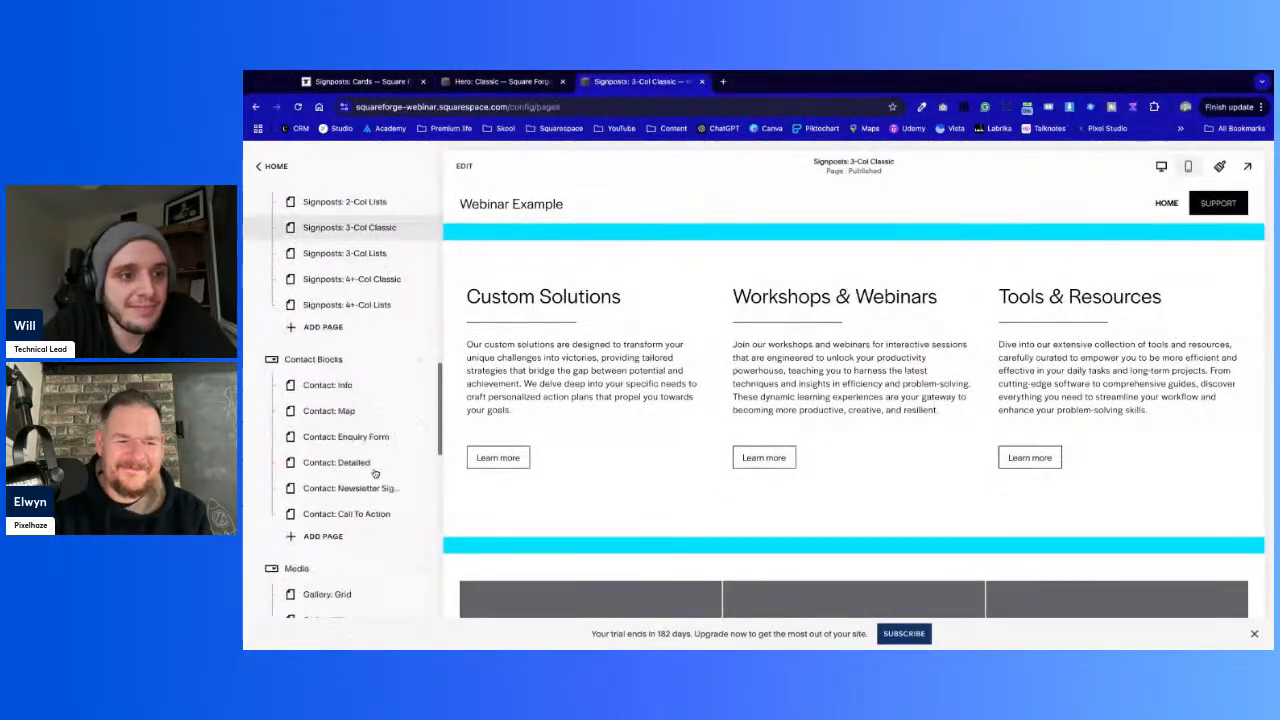
scroll(380, 473, "down", 3)
scroll(410, 470, "up", 15)
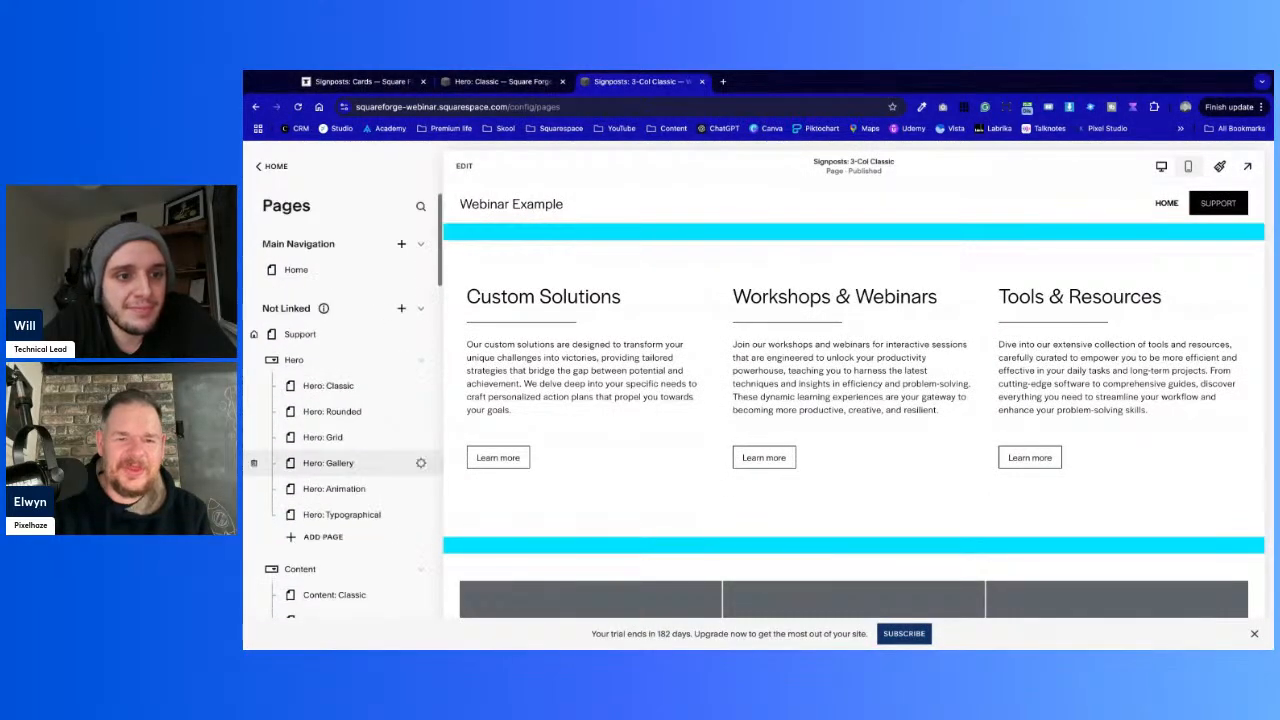
left_click(298, 270)
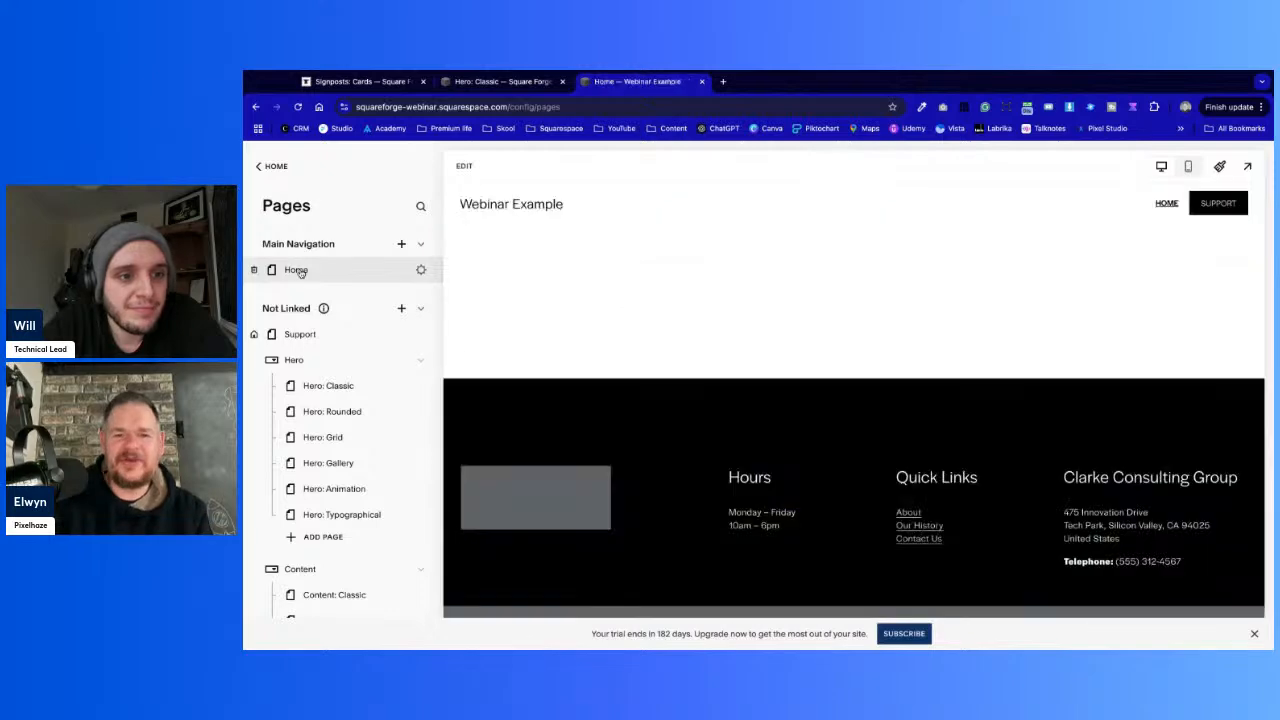
left_click(465, 167)
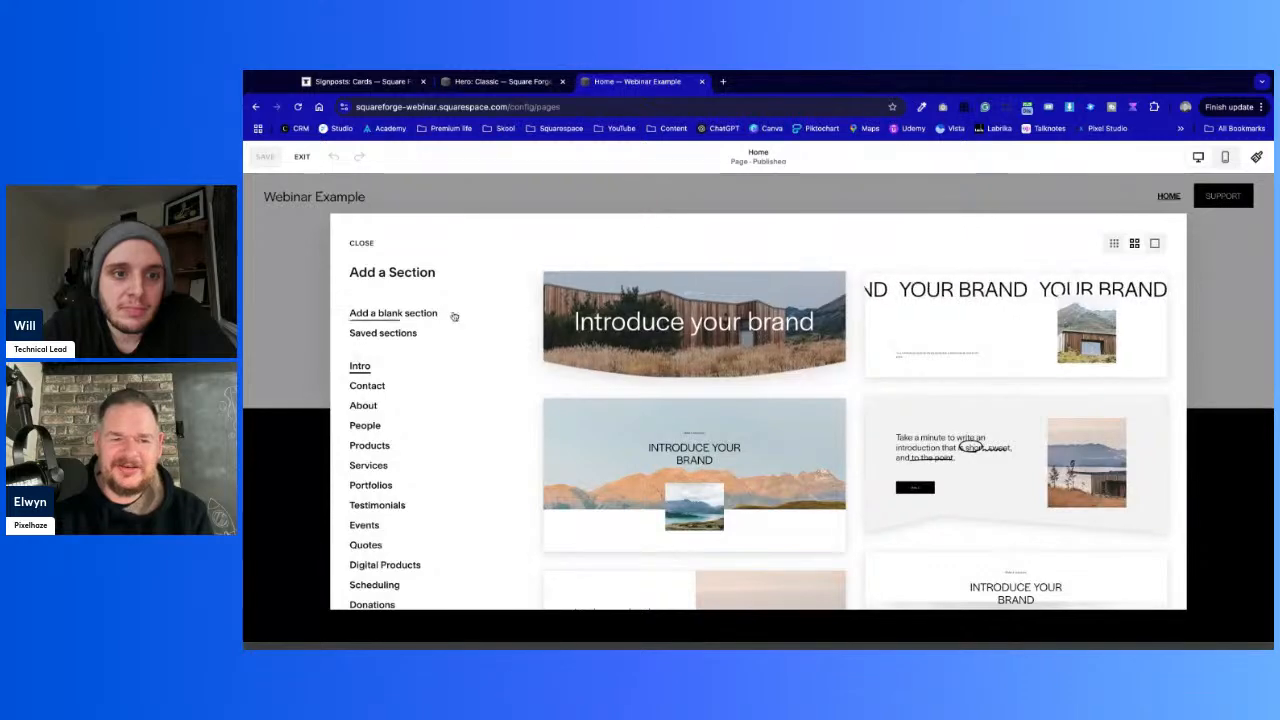
left_click(405, 334)
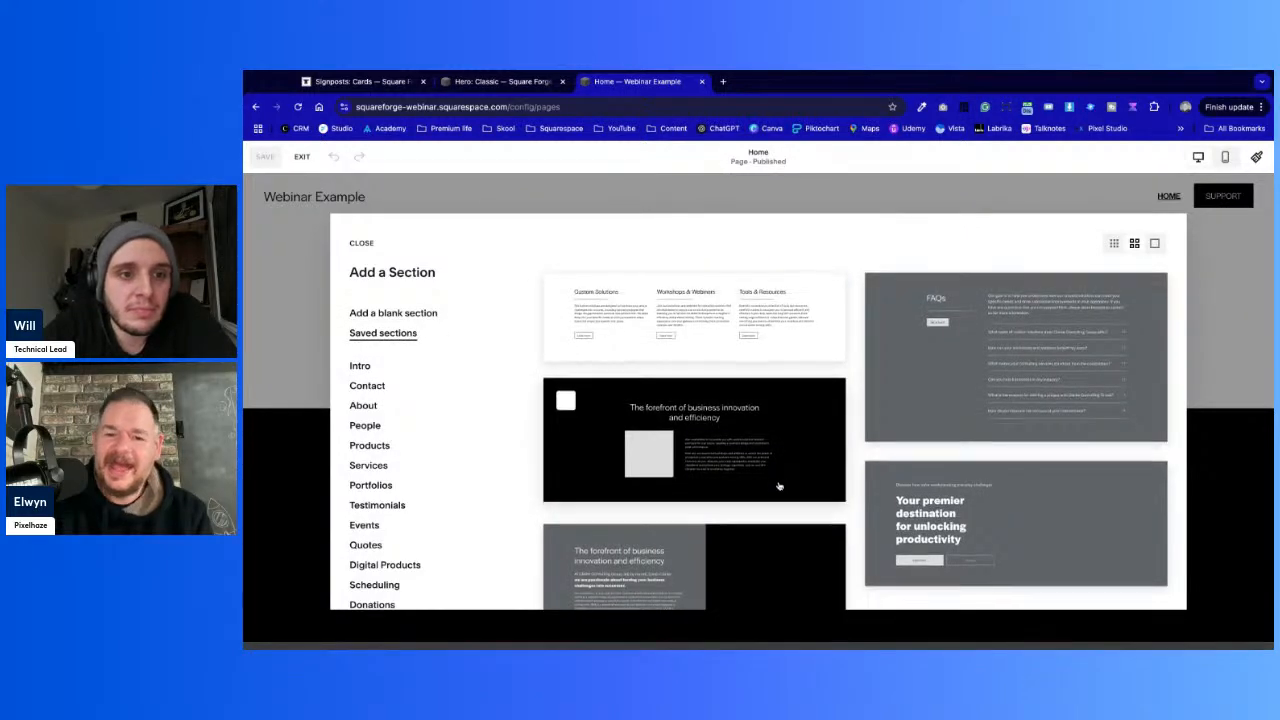
scroll(781, 484, "down", 1)
scroll(842, 504, "up", 1)
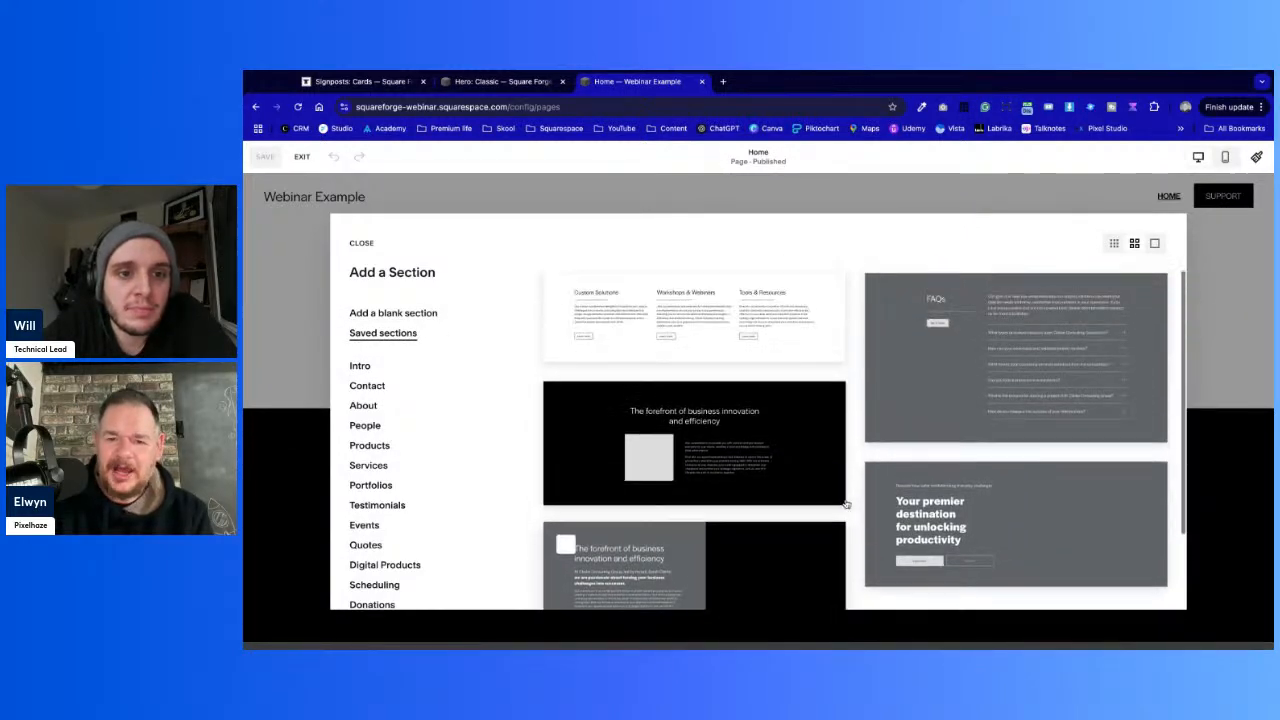
left_click(1050, 514)
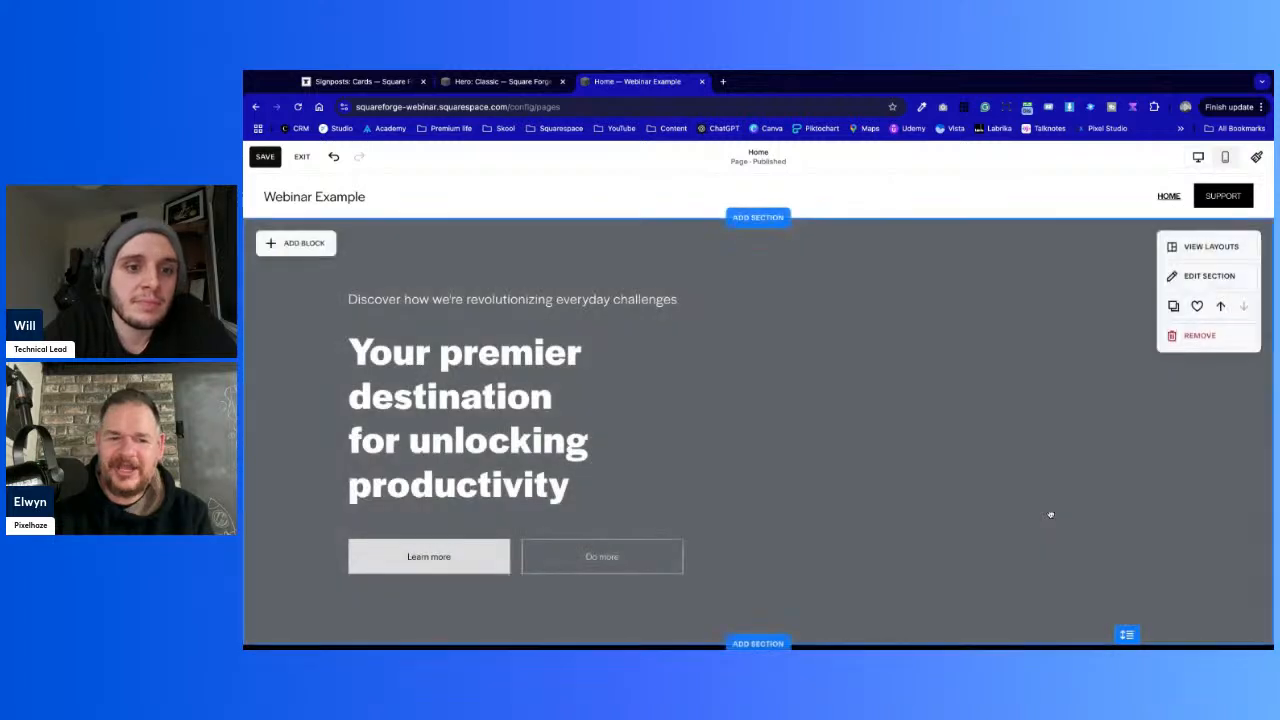
Insert the saved black "The forefront of business innovation and efficiency" section with the square image below the Home page's hero section
scroll(1000, 400, "down", 3)
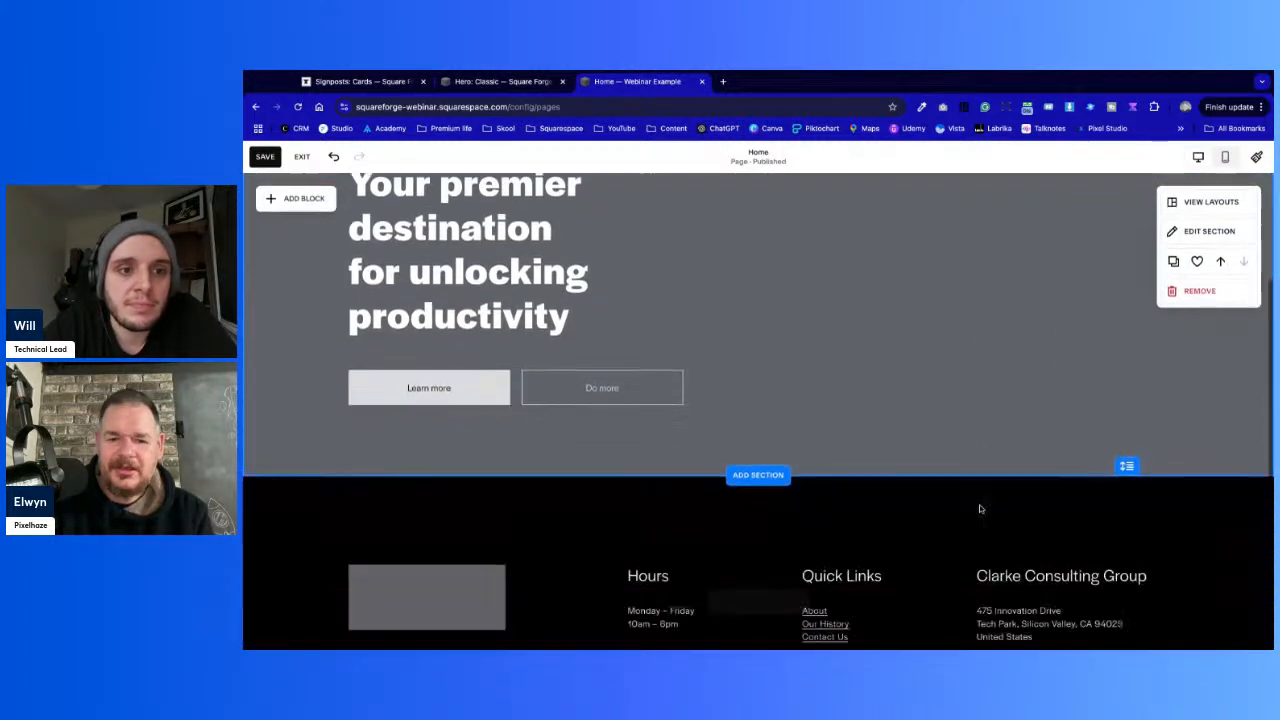
left_click(776, 366)
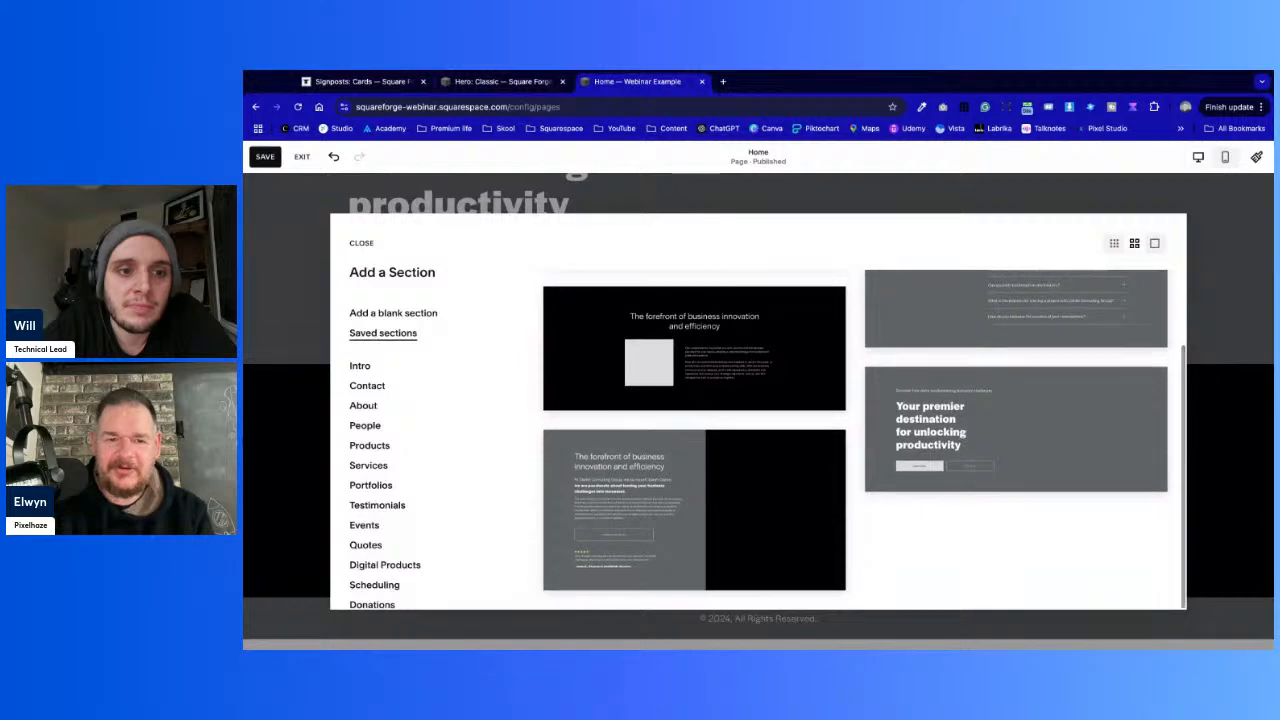
left_click(791, 442)
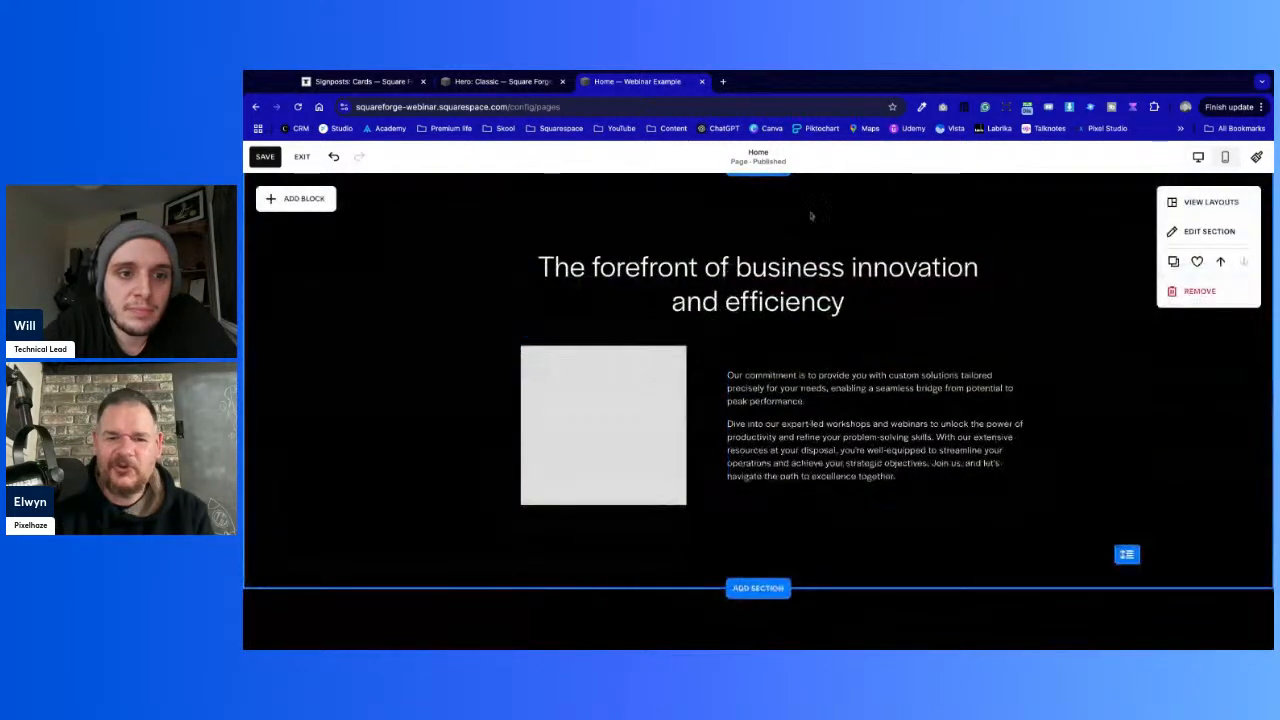
scroll(791, 363, "up", 4)
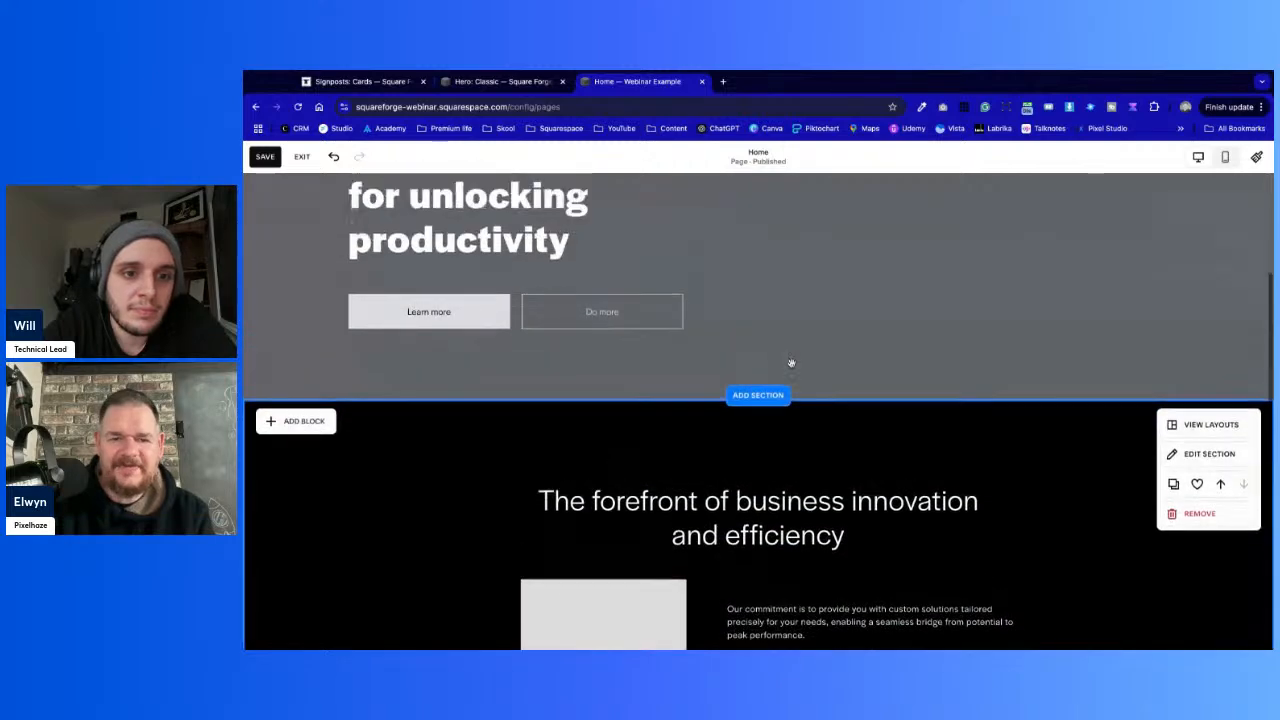
scroll(791, 363, "down", 2)
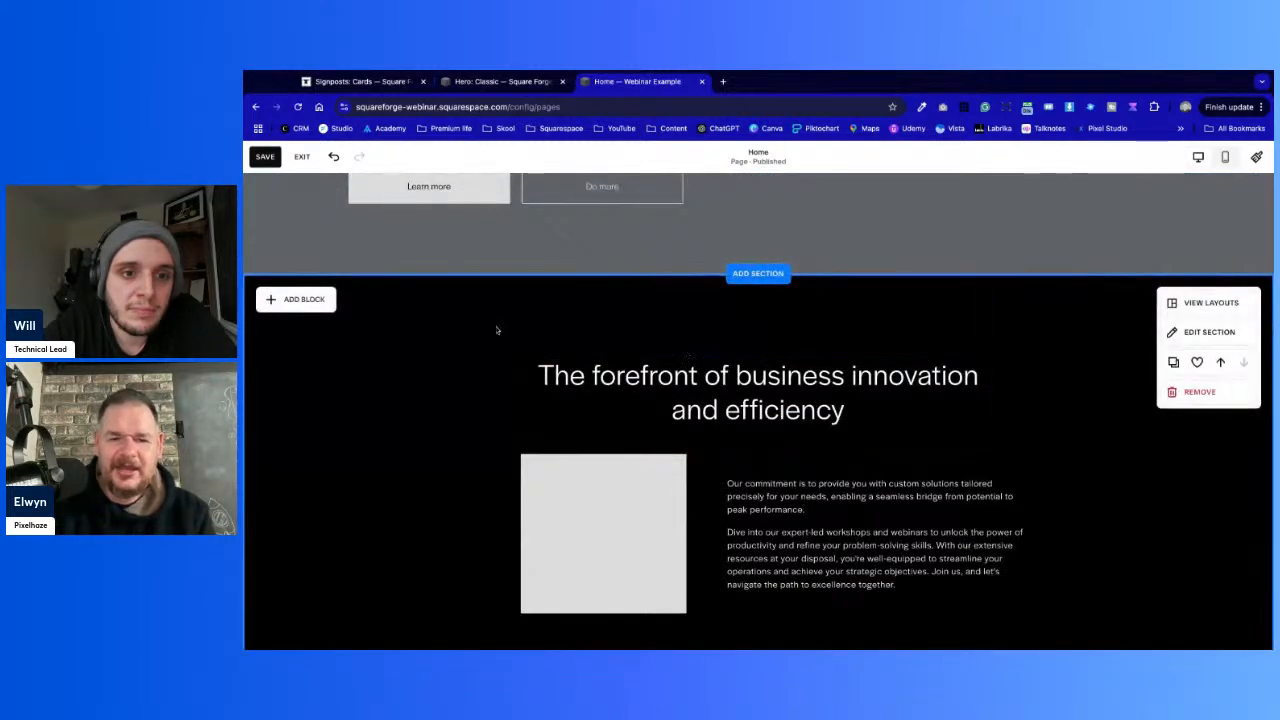
Shift all the hero section's content rightward together, closer to the centre of the Home page
key("super+a")
scroll(496, 330, "up", 2)
scroll(496, 330, "up", 2)
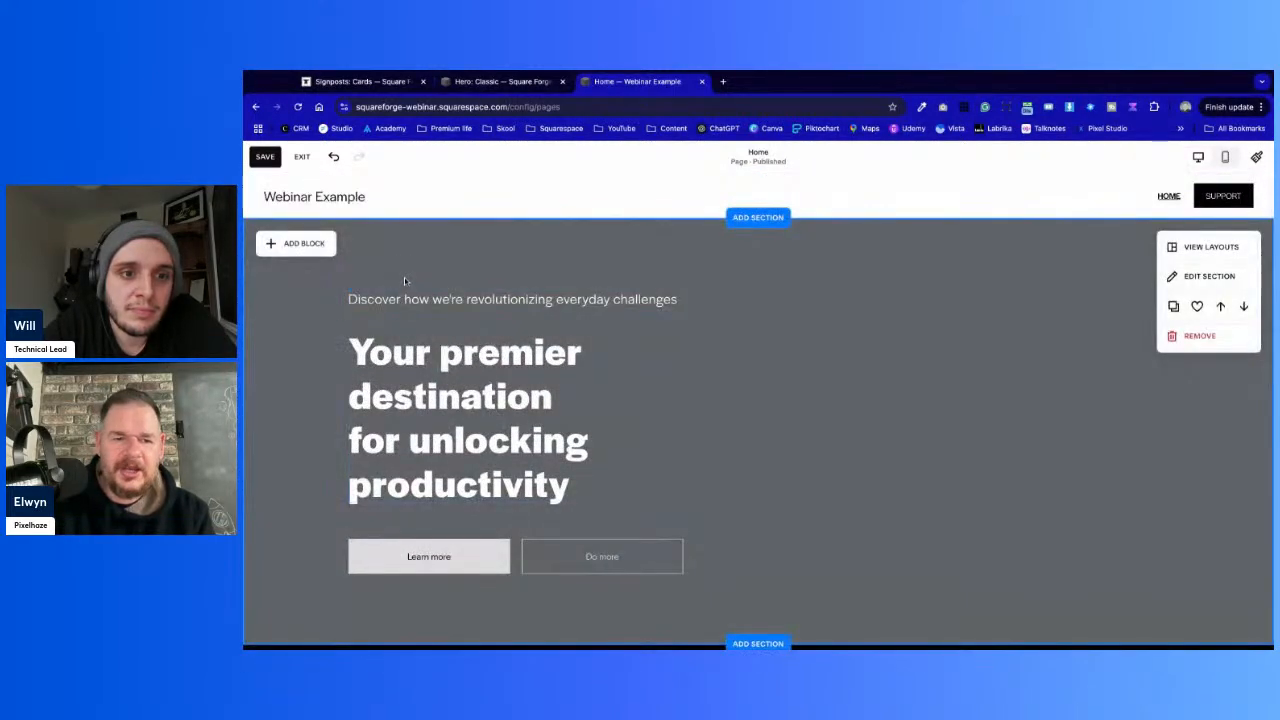
key("super+a")
left_click_drag(449, 405, 535, 403)
left_click(394, 366)
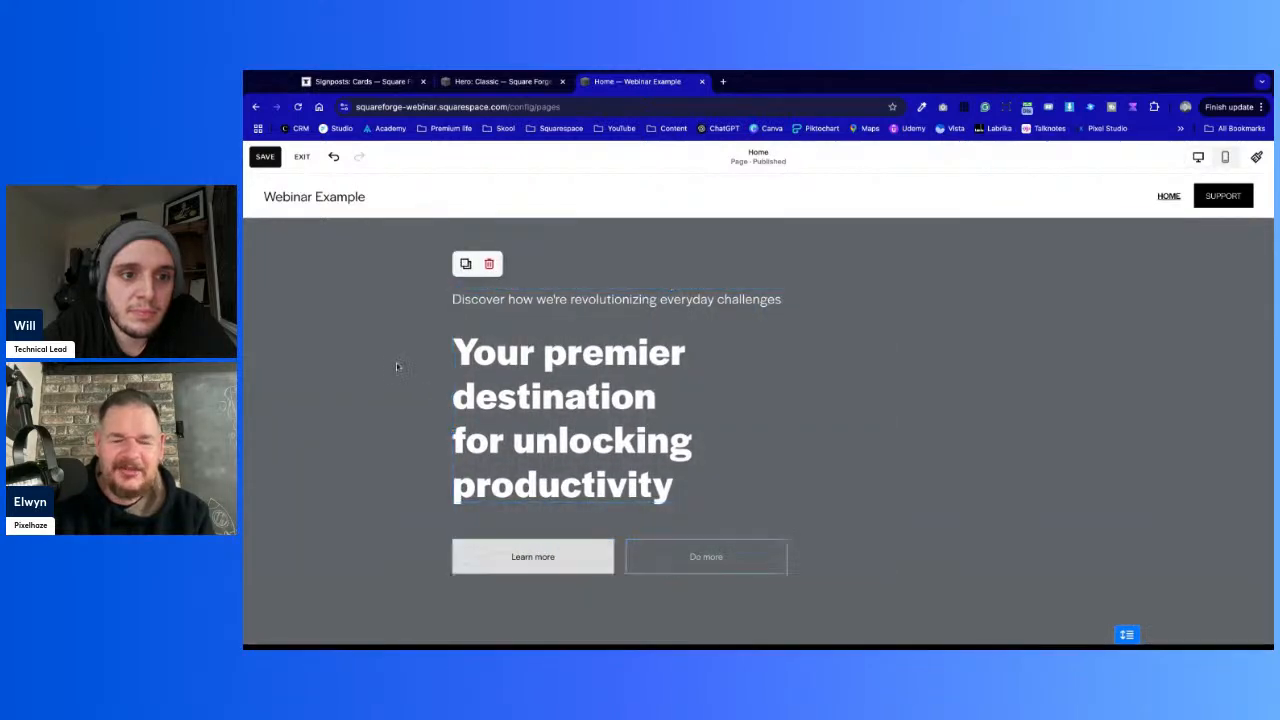
Shift all content of the black "The forefront of business innovation and efficiency" section leftward to line up with the hero text's left edge
scroll(436, 491, "down", 4)
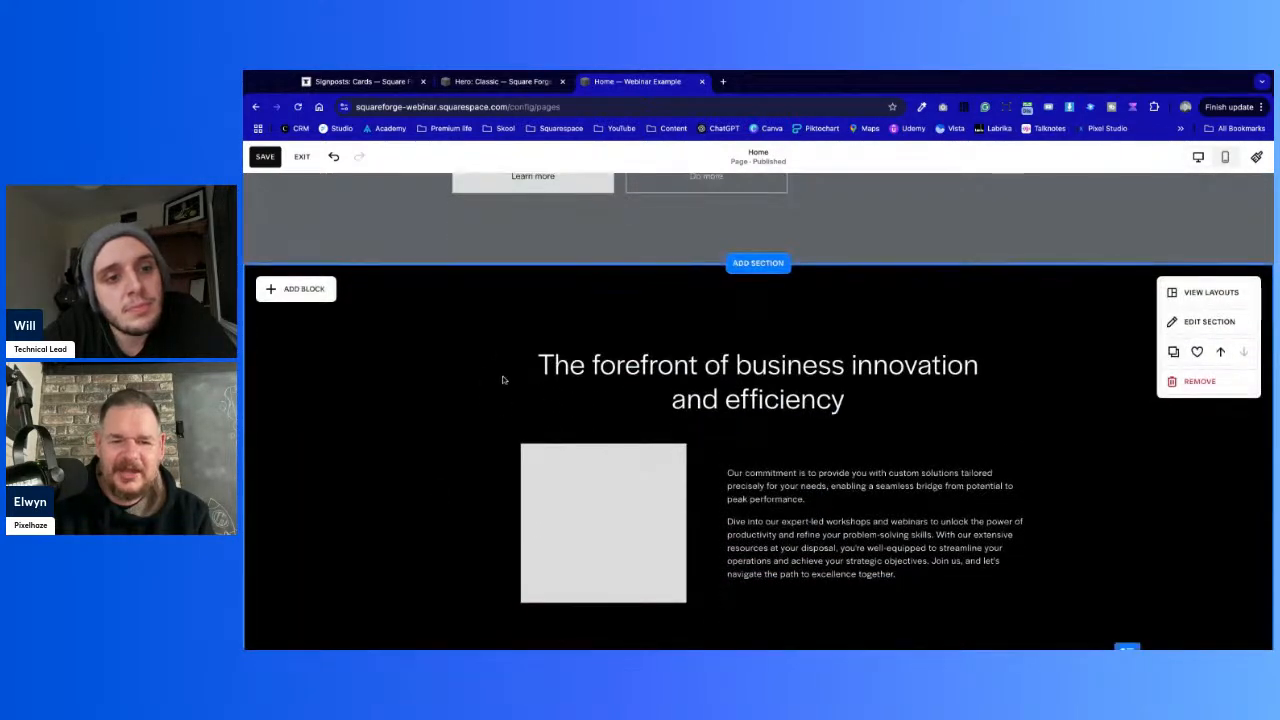
key("super+a")
left_click_drag(951, 560, 946, 563)
scroll(602, 405, "up", 2)
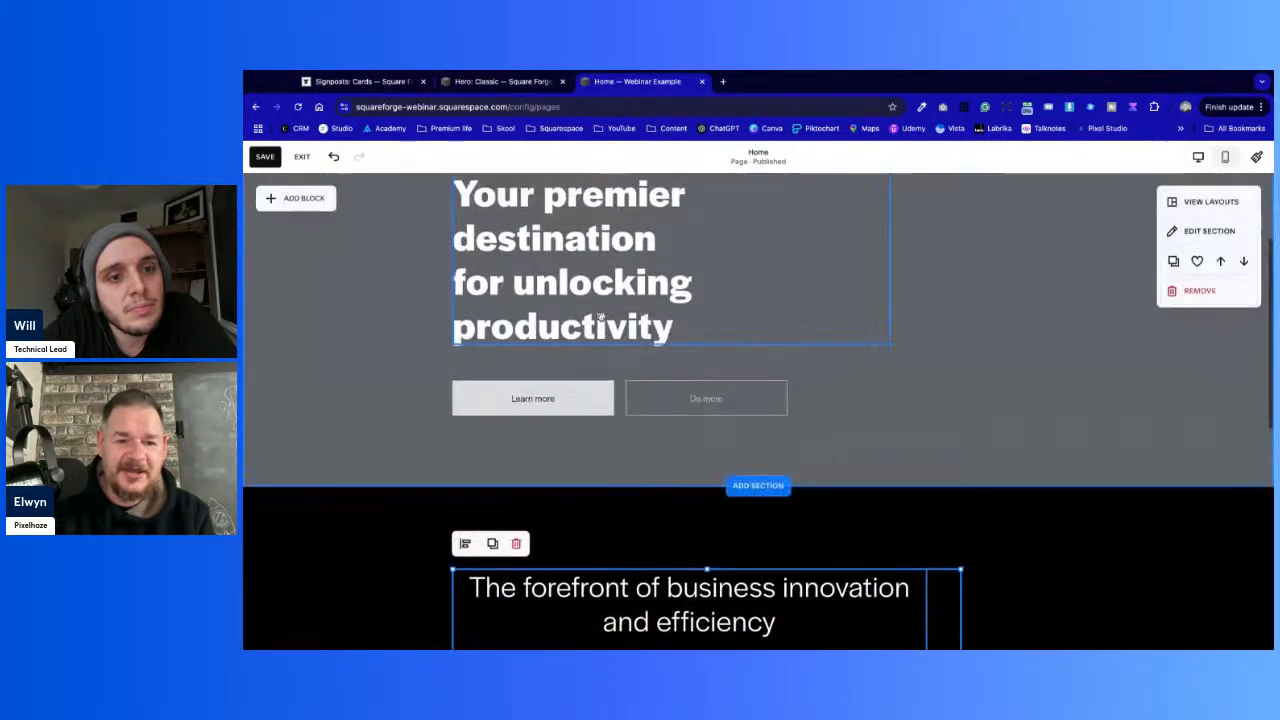
scroll(602, 405, "down", 2)
left_click(986, 473)
Left-align the "The forefront of business innovation and efficiency" heading text in the black section
left_click(681, 486)
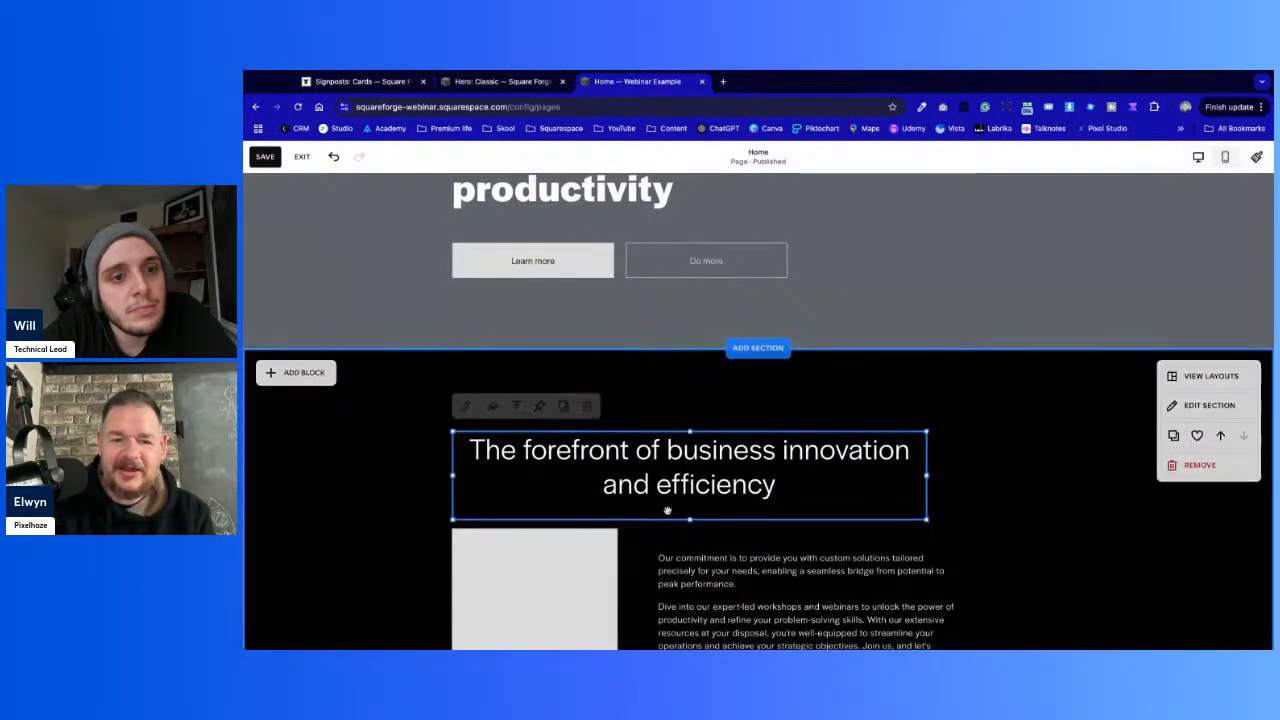
left_click(681, 486)
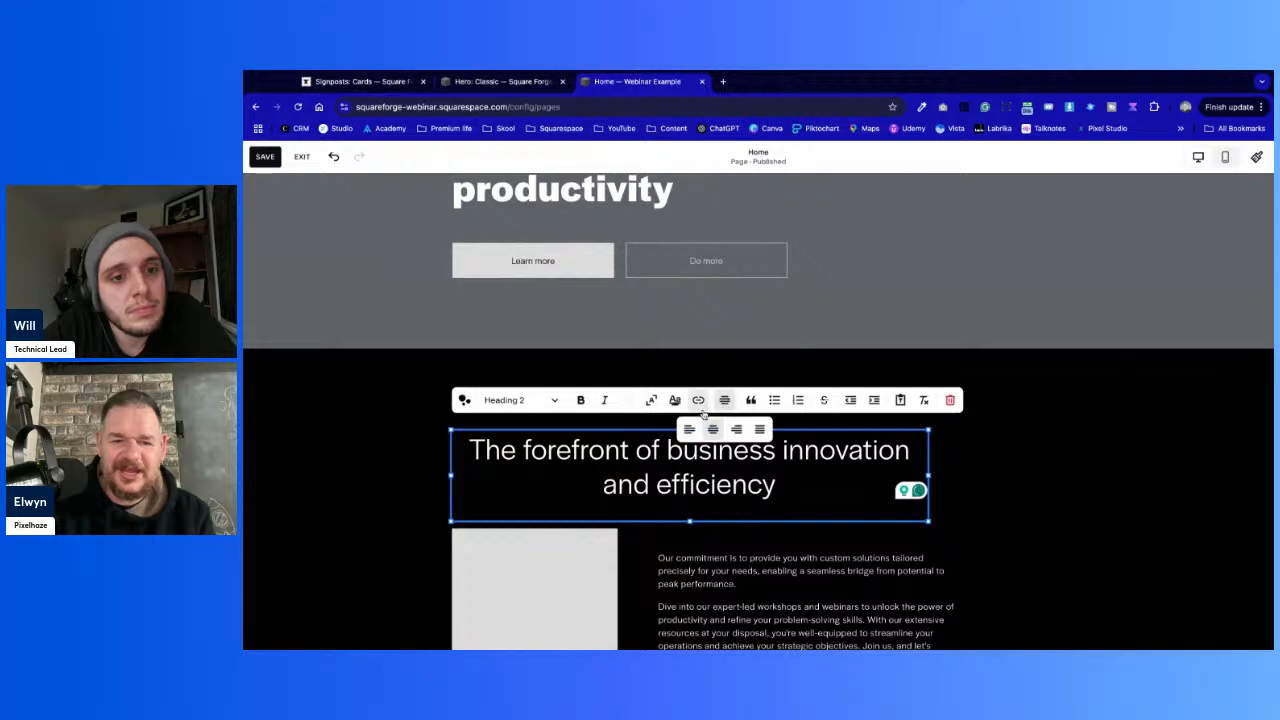
left_click(692, 428)
left_click(1053, 477)
Check how the hero's text and buttons line up with the black section's heading and image
scroll(1053, 477, "down", 2)
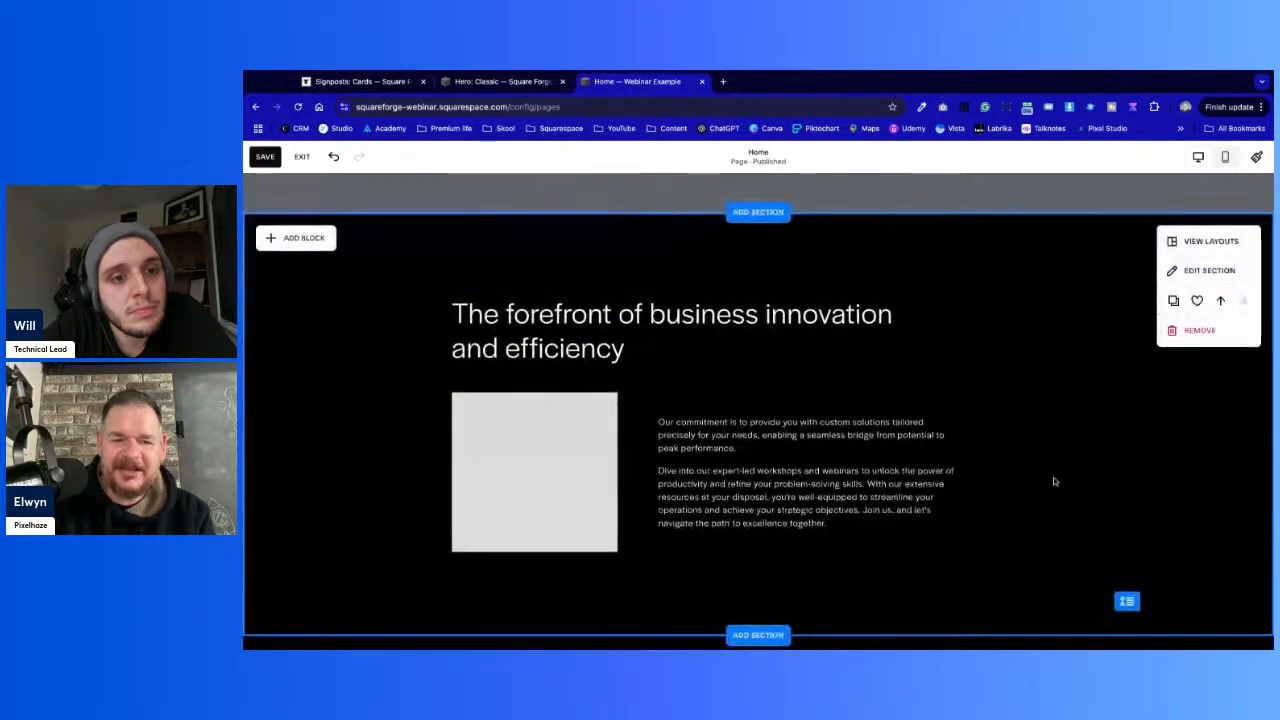
scroll(1053, 477, "up", 3)
scroll(1053, 481, "up", 3)
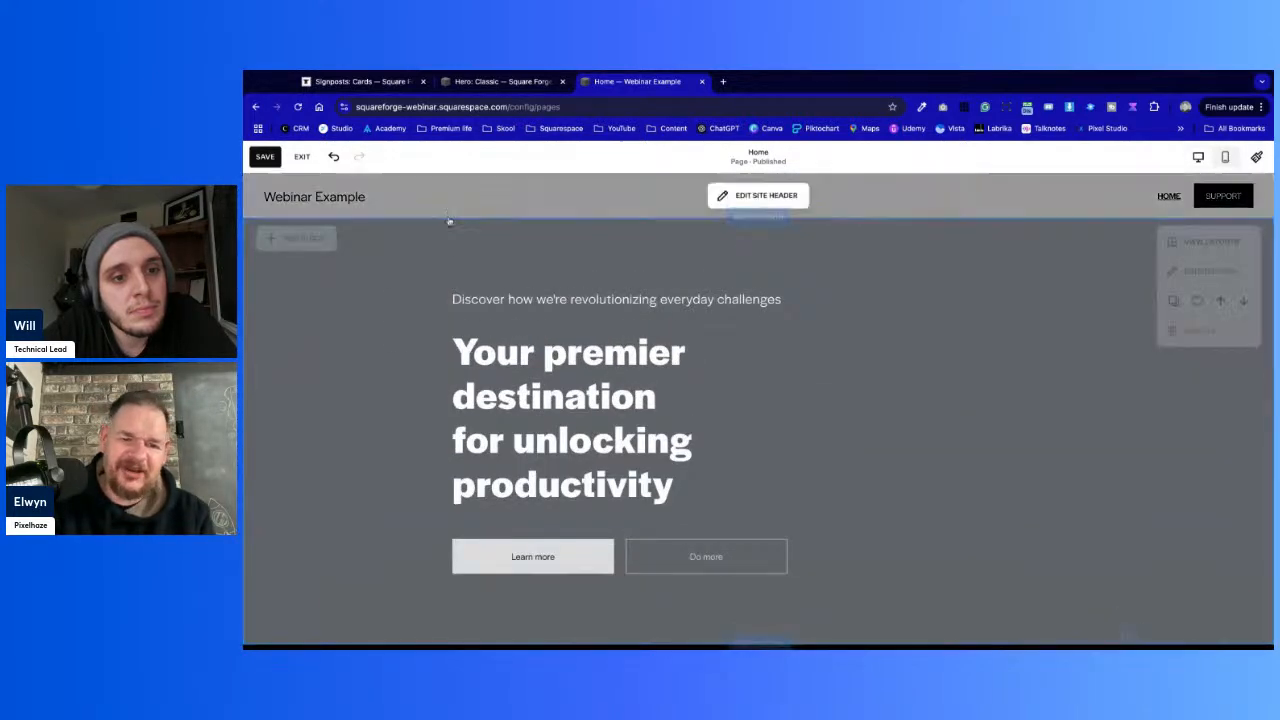
scroll(455, 623, "down", 4)
scroll(455, 623, "up", 4)
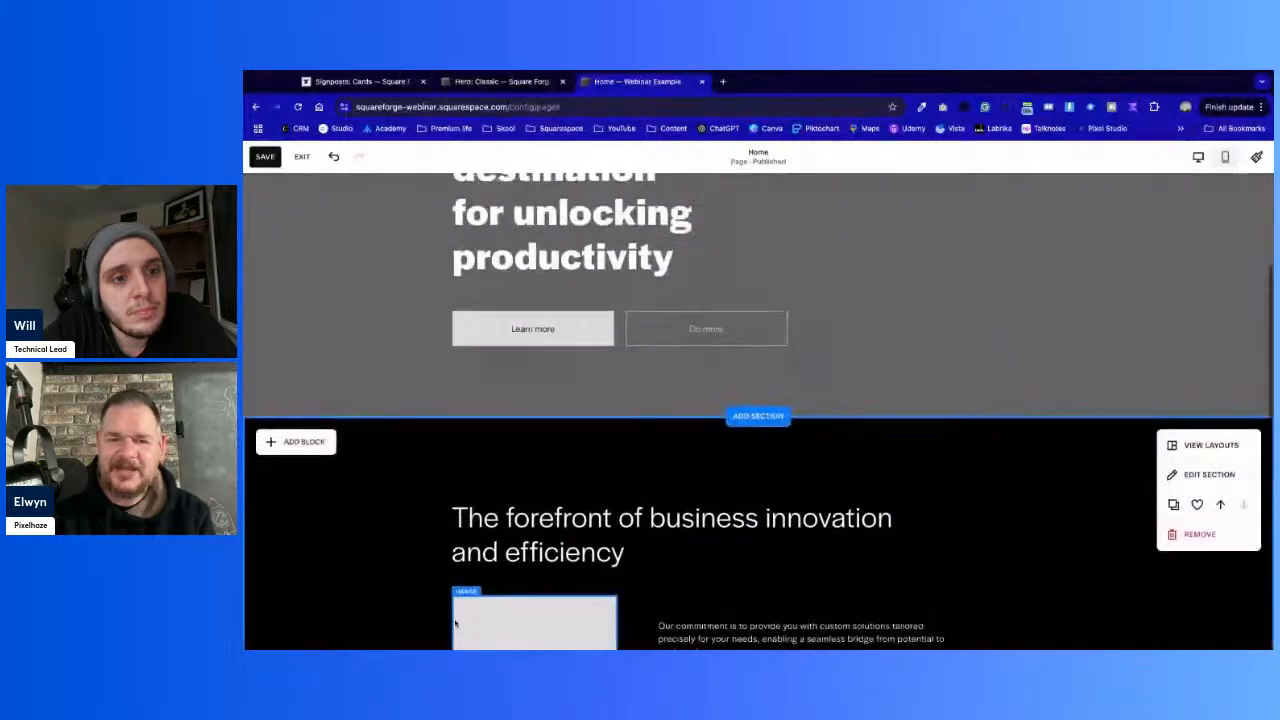
scroll(825, 648, "down", 3)
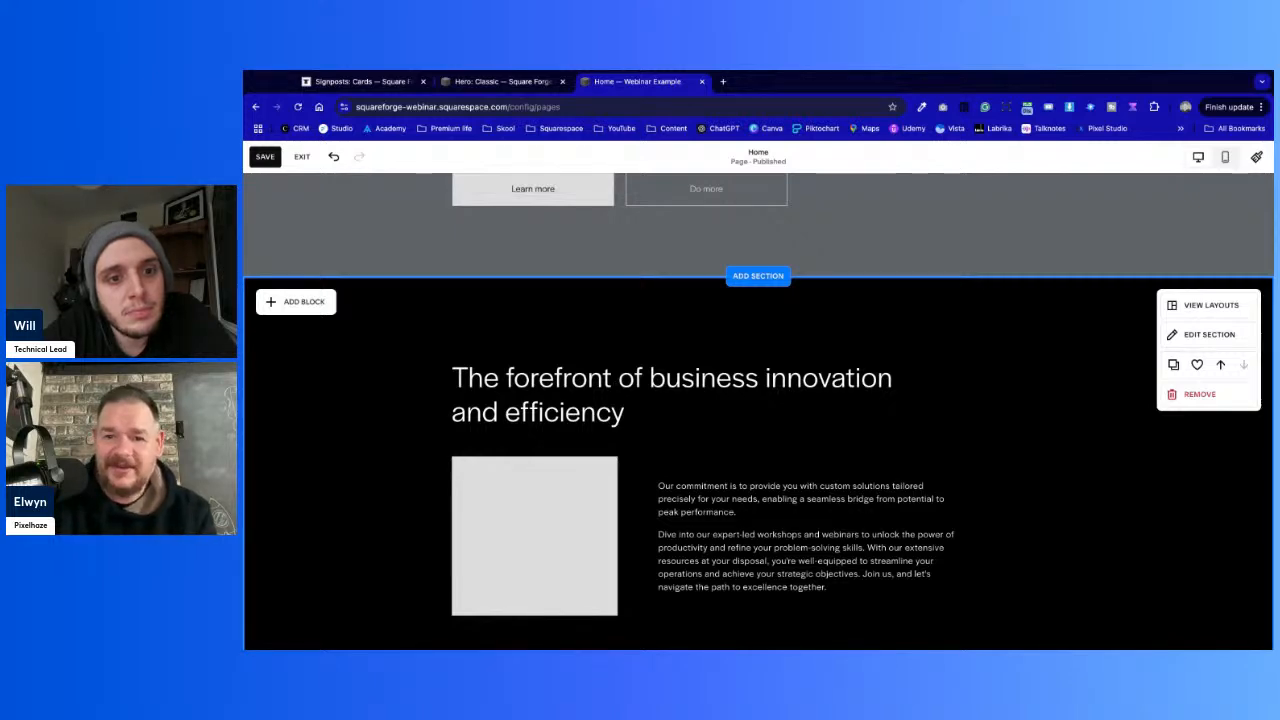
scroll(758, 411, "up", 4)
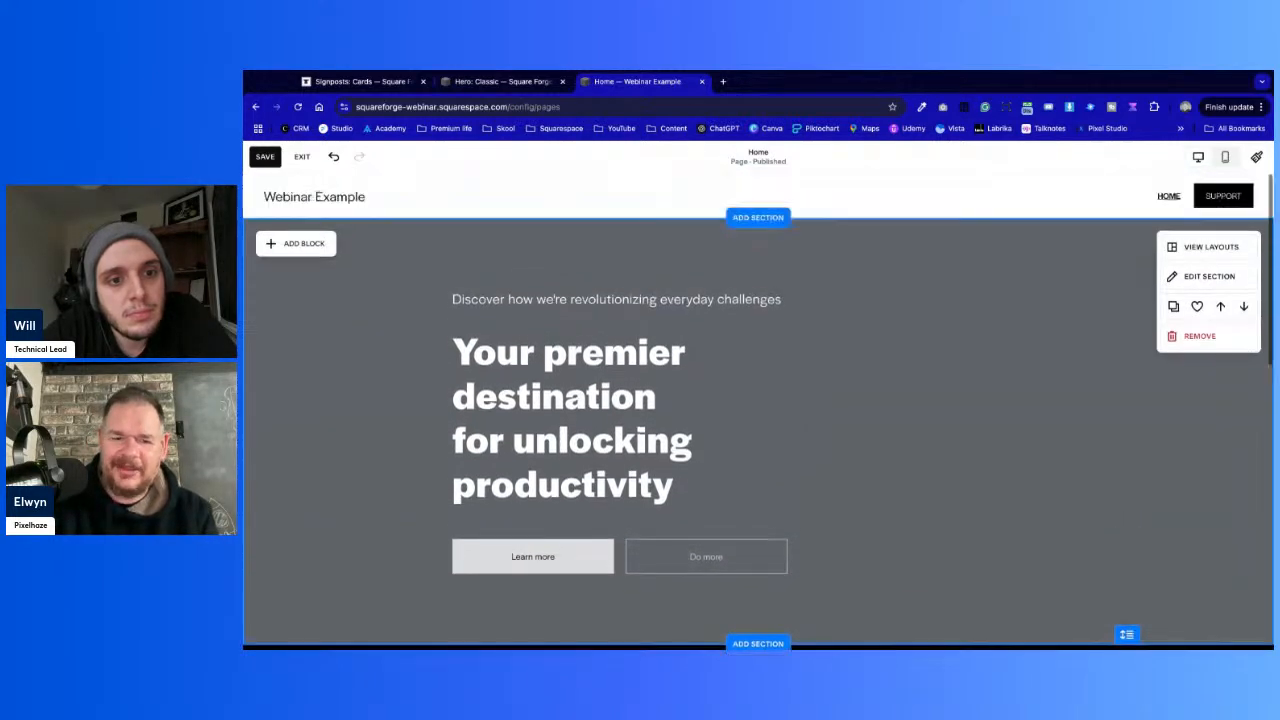
scroll(757, 522, "down", 4)
Insert the saved white three-column "Custom Solutions" section between the hero and the black section
scroll(757, 522, "up", 2)
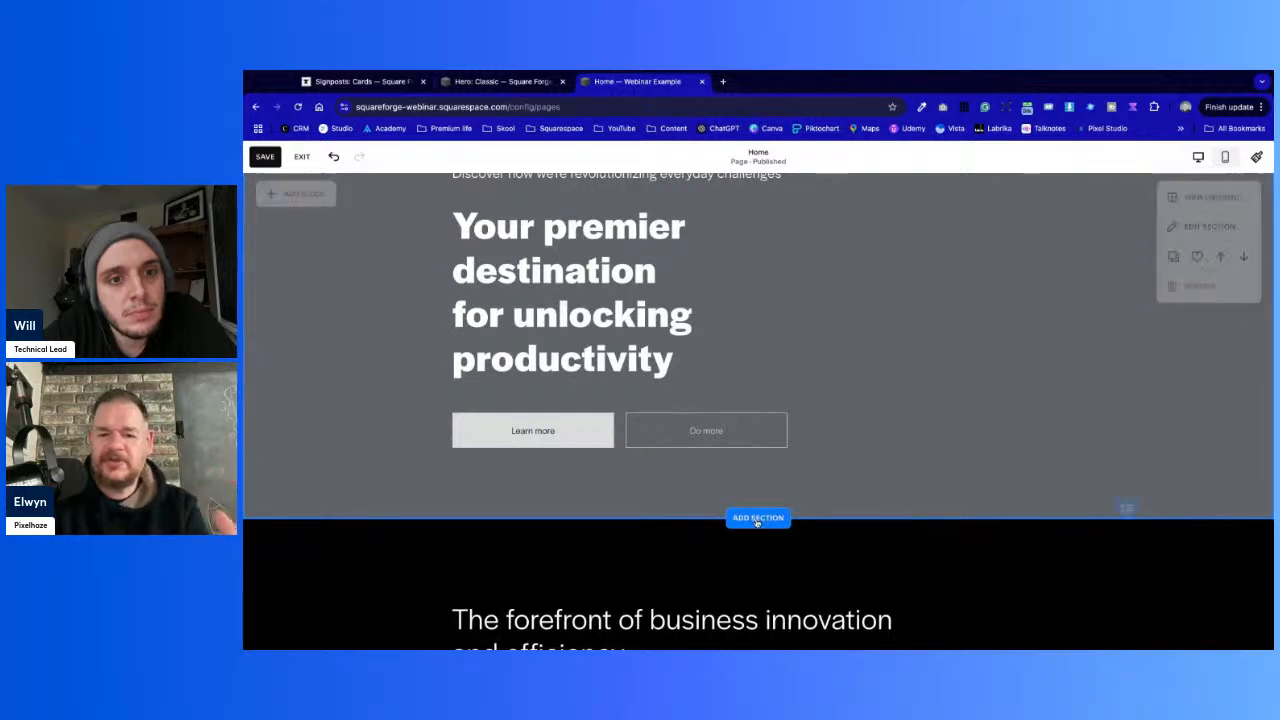
left_click(757, 519)
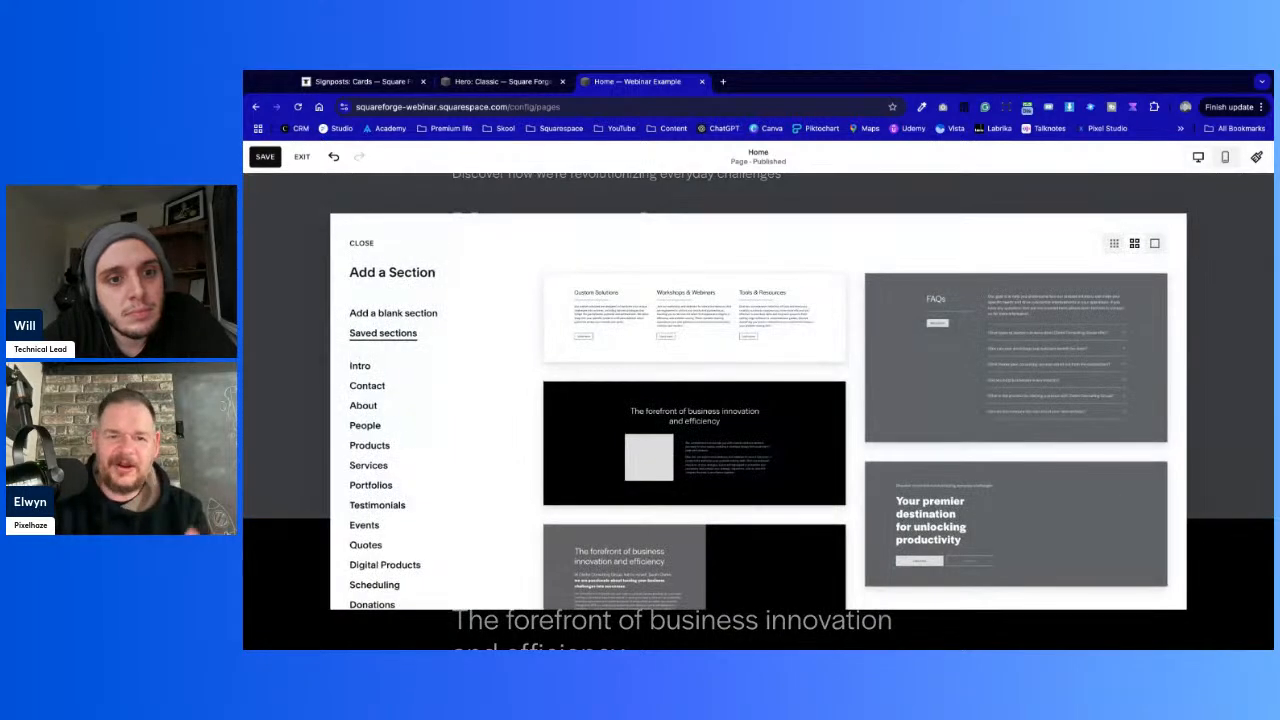
left_click(785, 318)
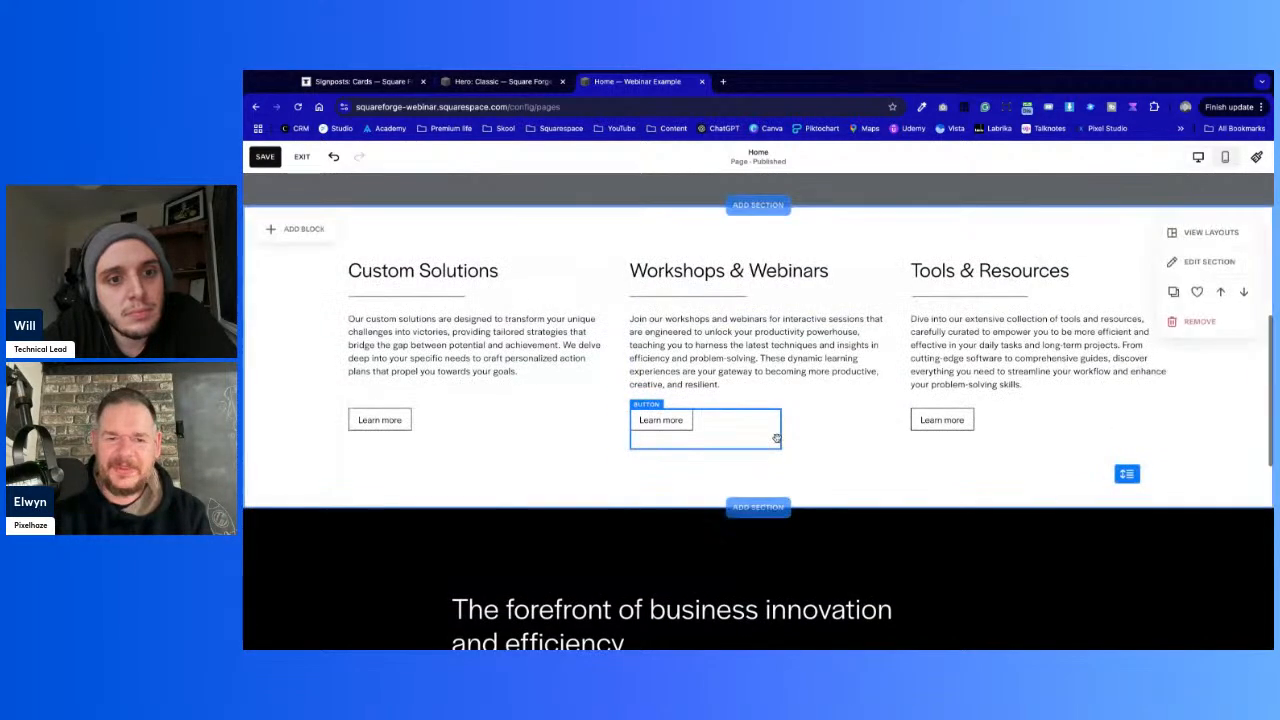
scroll(997, 503, "up", 5)
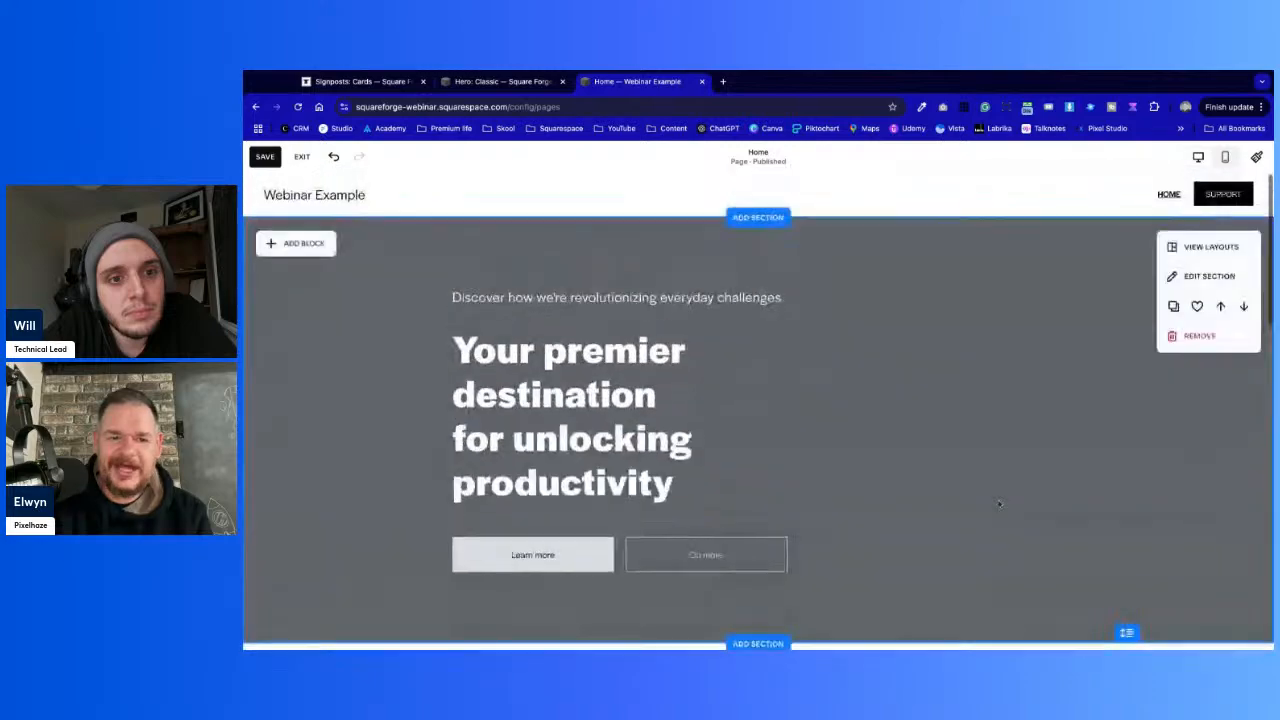
scroll(997, 503, "down", 3)
scroll(998, 504, "up", 1)
scroll(998, 504, "down", 5)
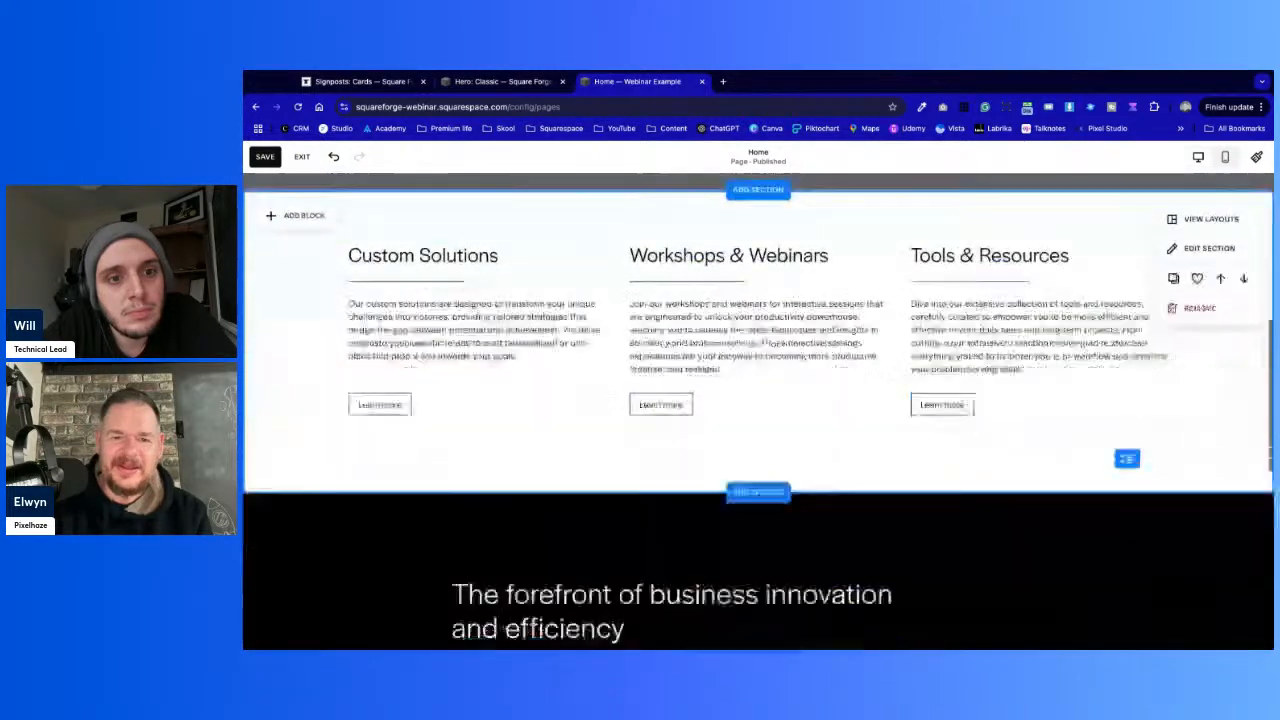
scroll(758, 411, "up", 5)
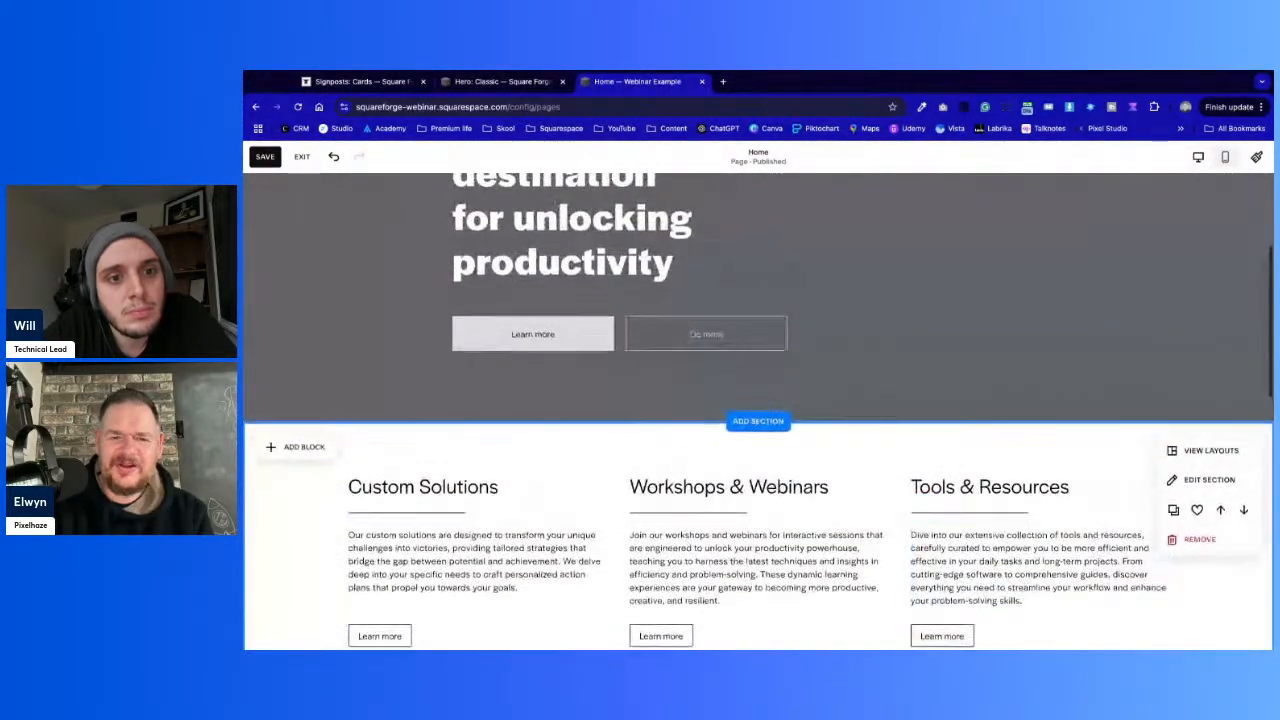
scroll(990, 560, "down", 1)
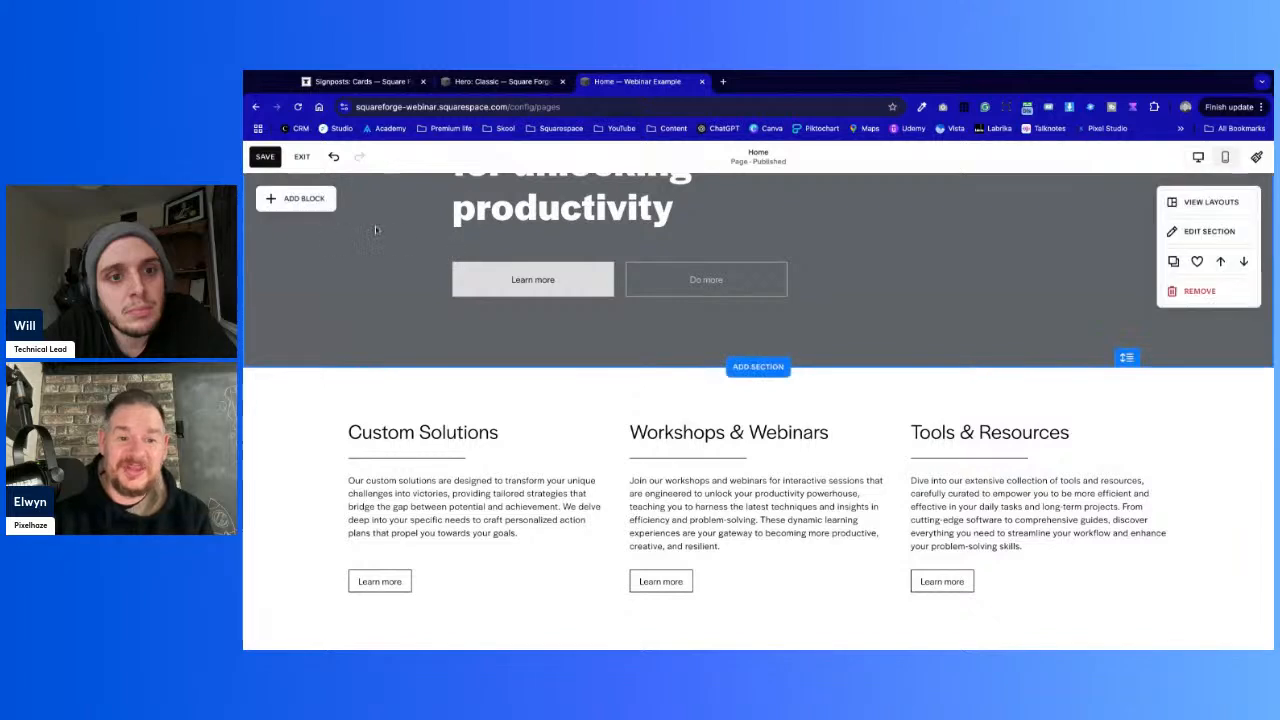
Select every block of the white three-column section and narrow the whole group from its right edge
left_click_drag(397, 389, 1168, 610)
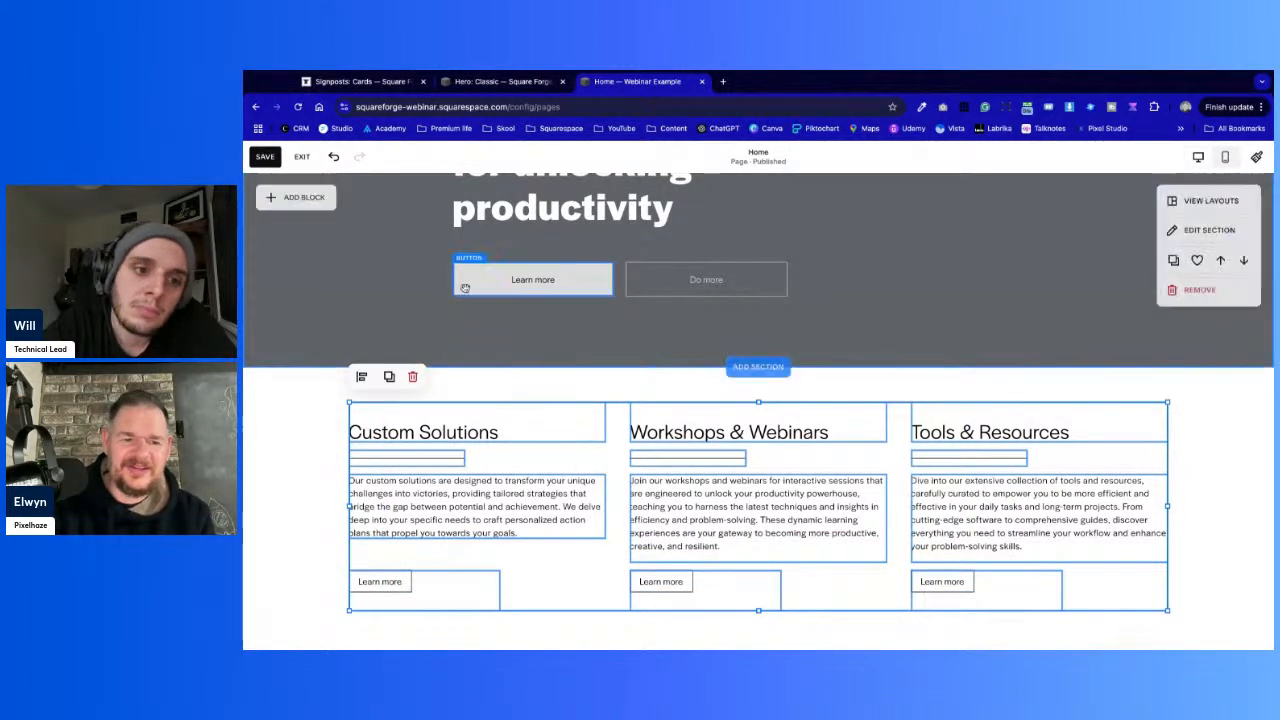
left_click(310, 455)
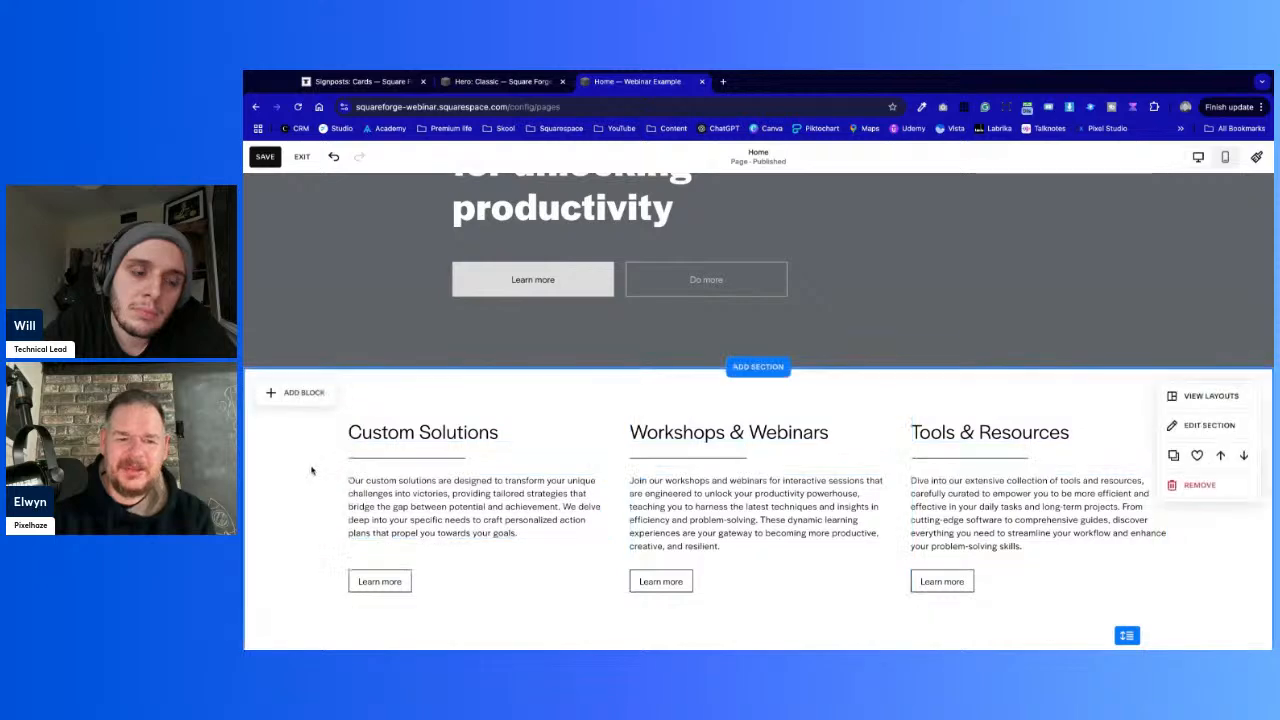
scroll(318, 455, "down", 1)
left_click_drag(322, 377, 990, 530)
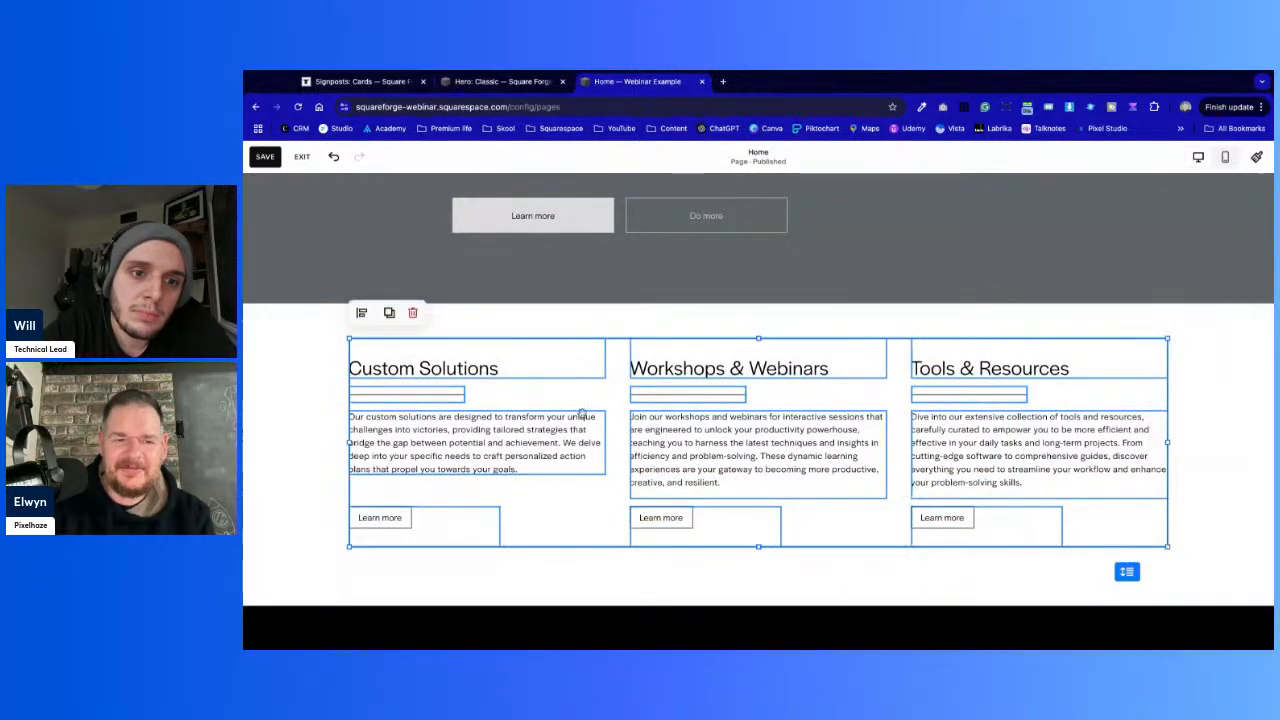
left_click_drag(512, 449, 622, 455)
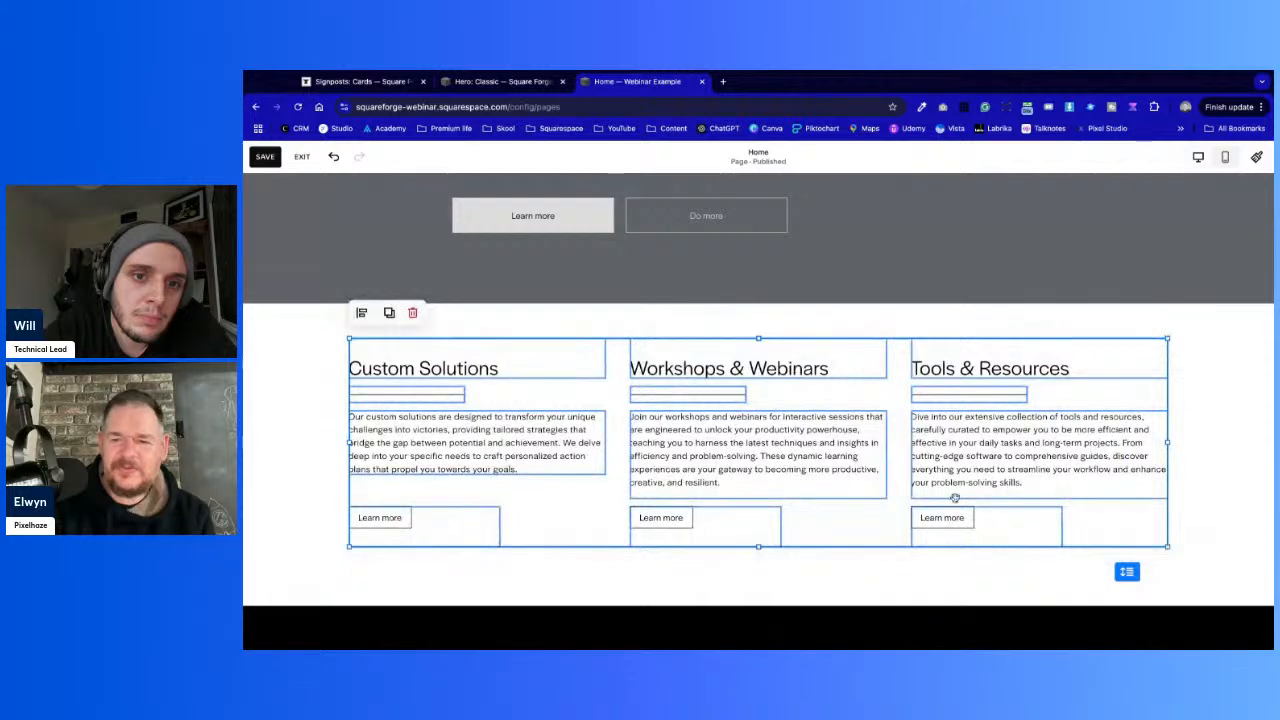
left_click_drag(1168, 444, 1068, 452)
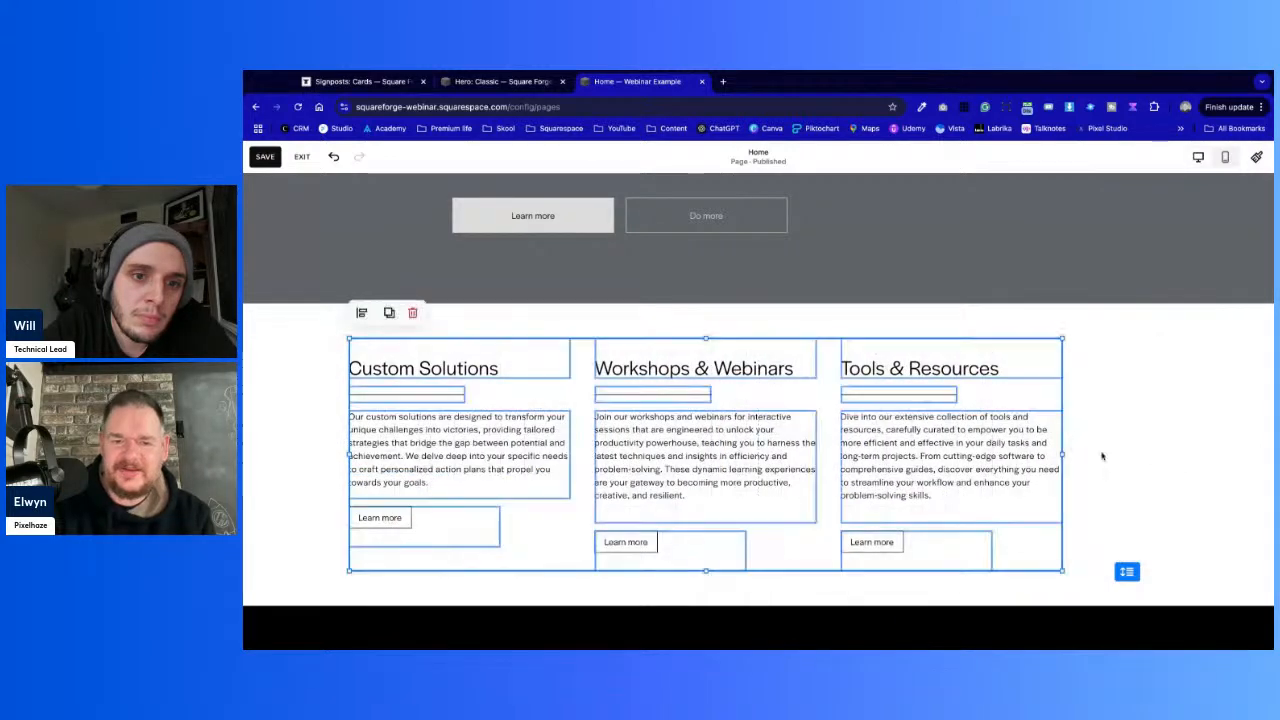
Move the whole three-column group rightward so Custom Solutions lines up with the hero text's left edge
left_click(1066, 526)
left_click_drag(1062, 532, 388, 373)
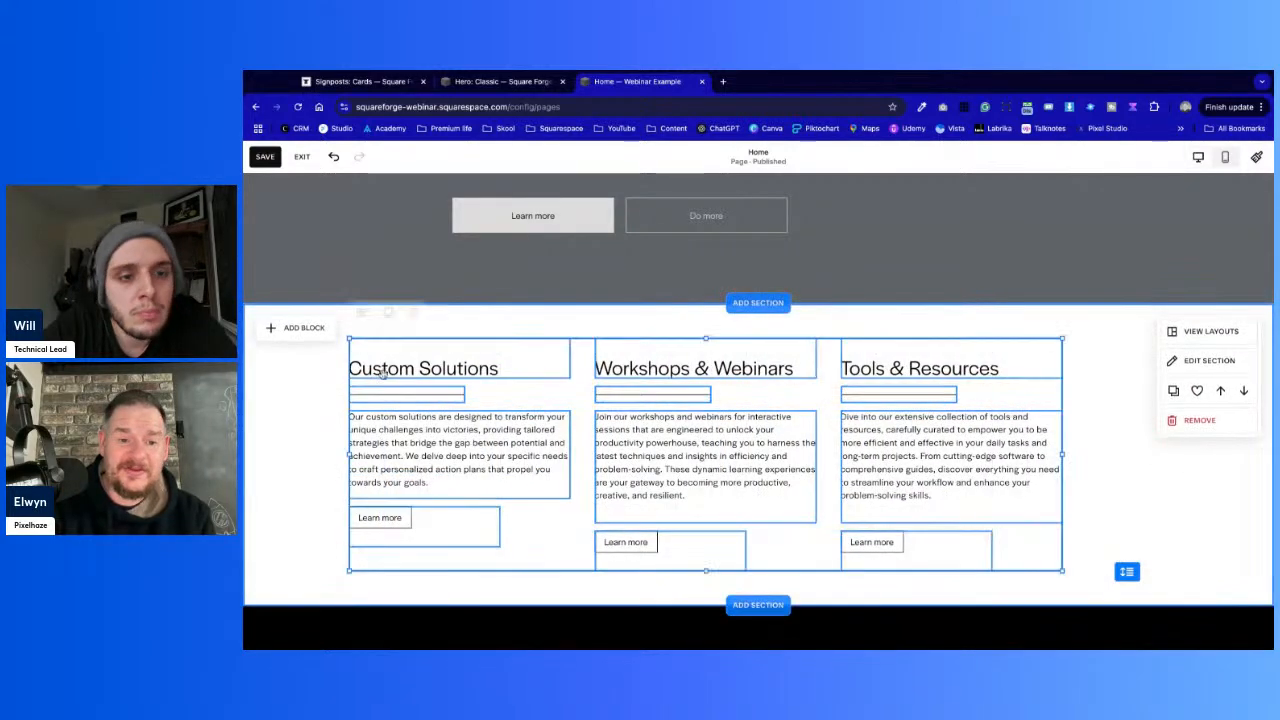
left_click_drag(398, 433, 423, 423)
left_click(394, 423)
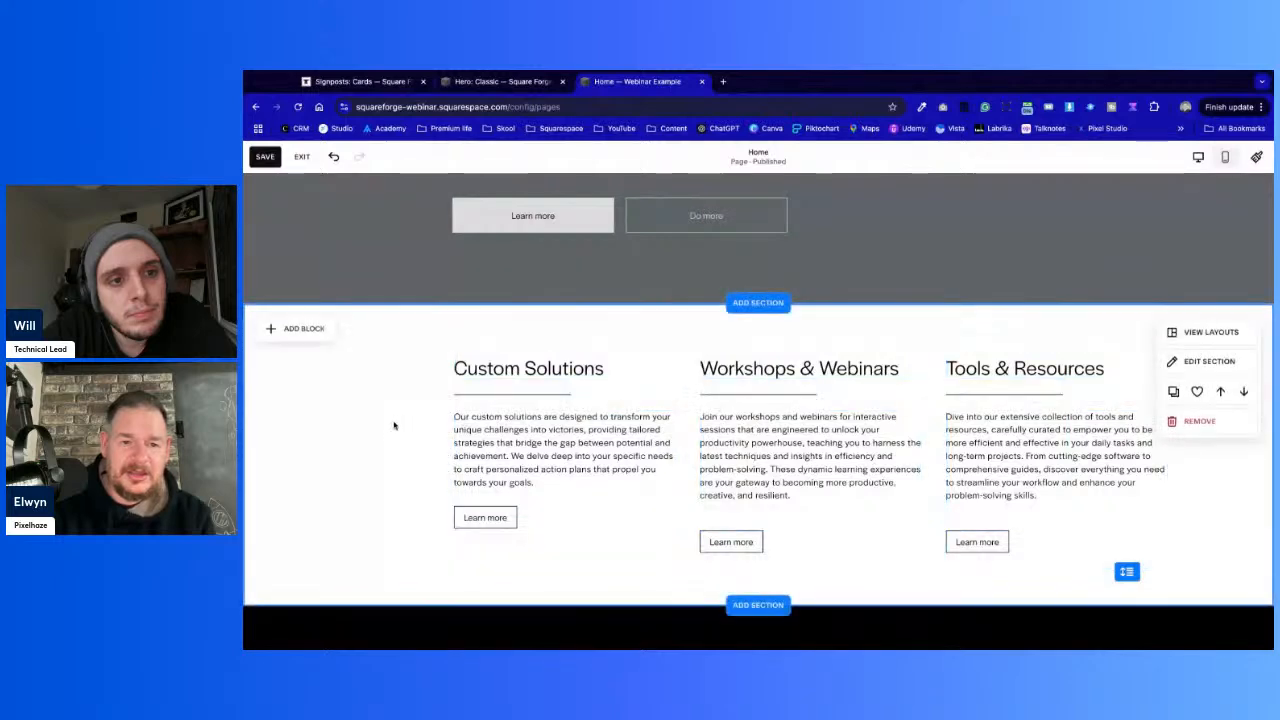
scroll(391, 417, "up", 2)
scroll(463, 528, "down", 3)
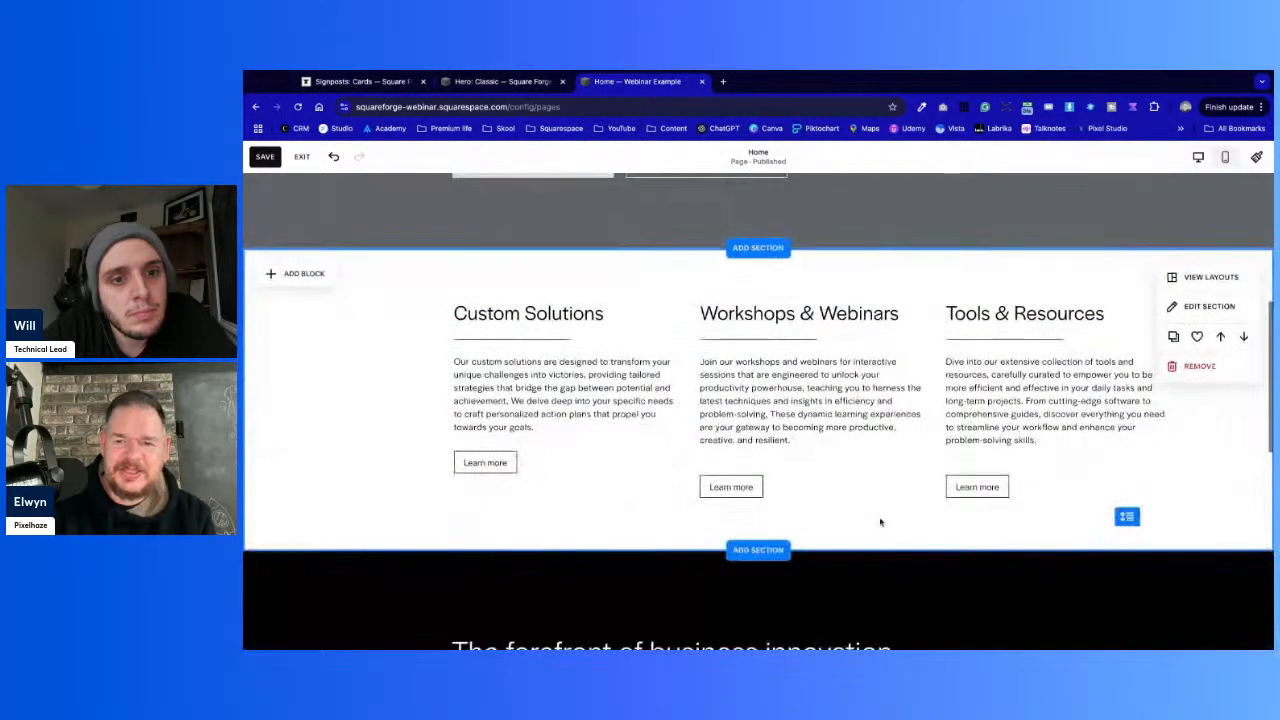
Reselect the three columns' blocks and narrow the group further from the right, leaving its left edge in place
left_click_drag(1010, 526, 402, 305)
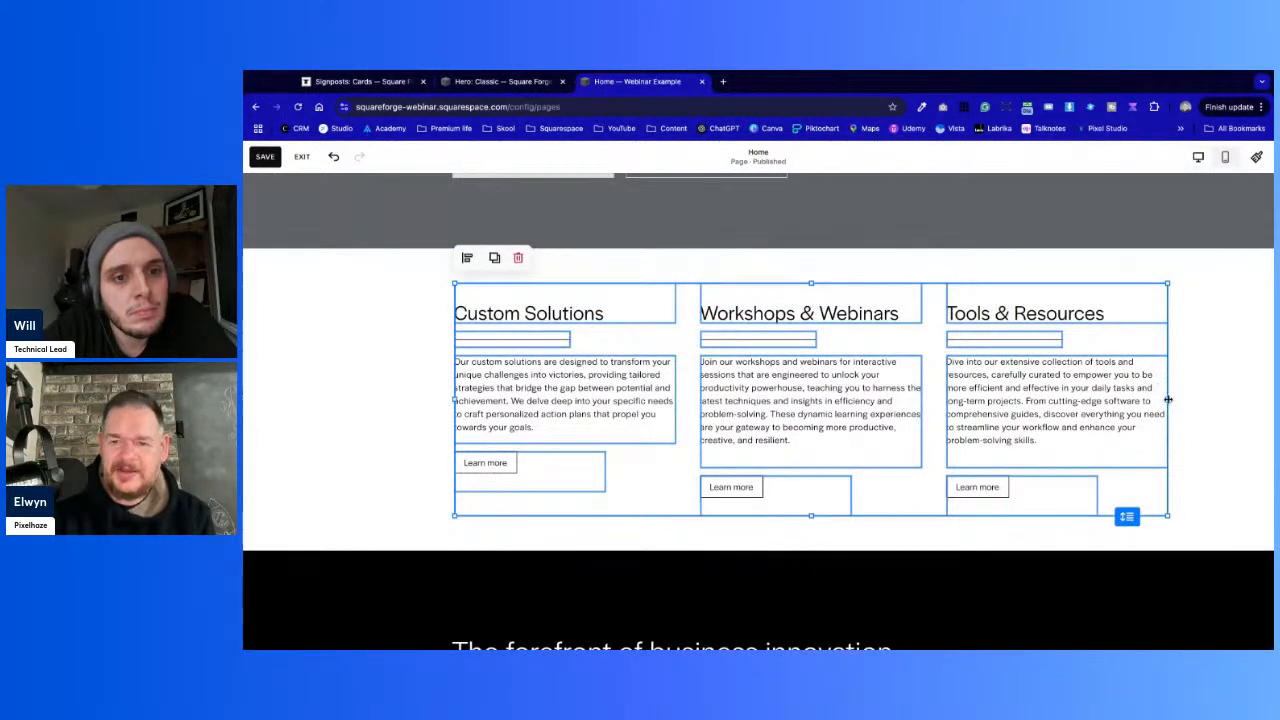
left_click_drag(1168, 399, 1166, 397)
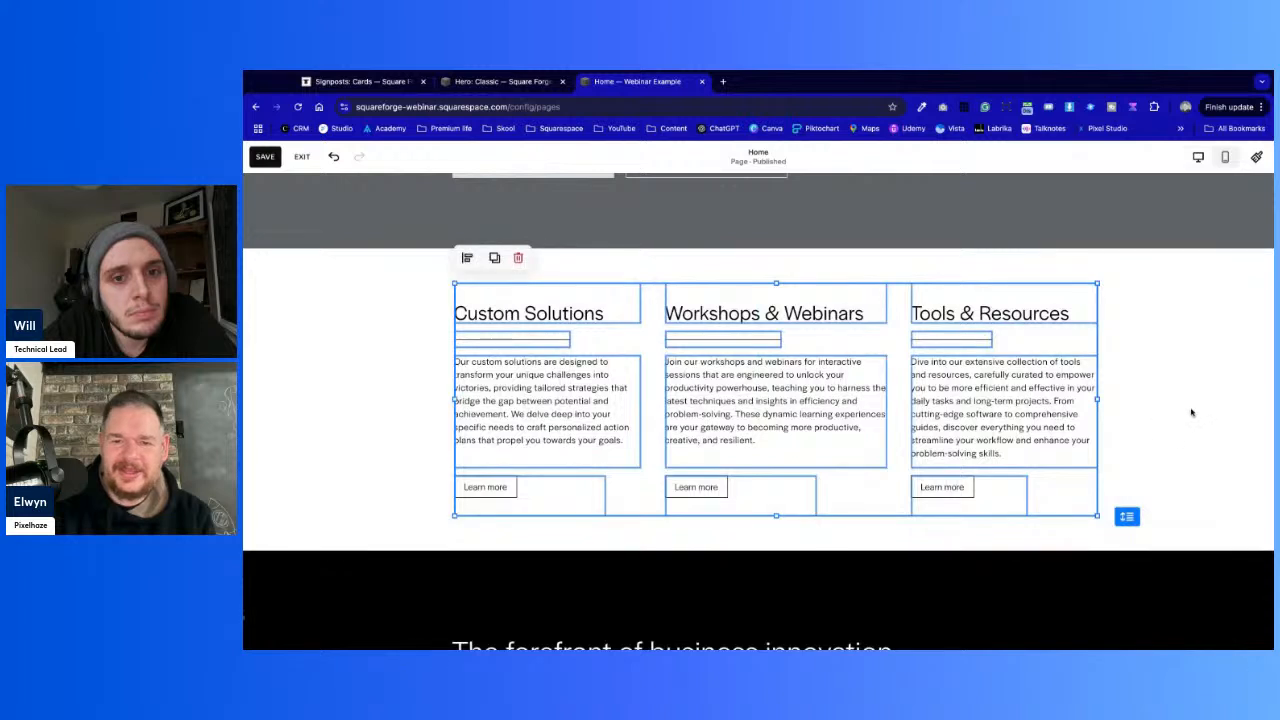
left_click(1191, 410)
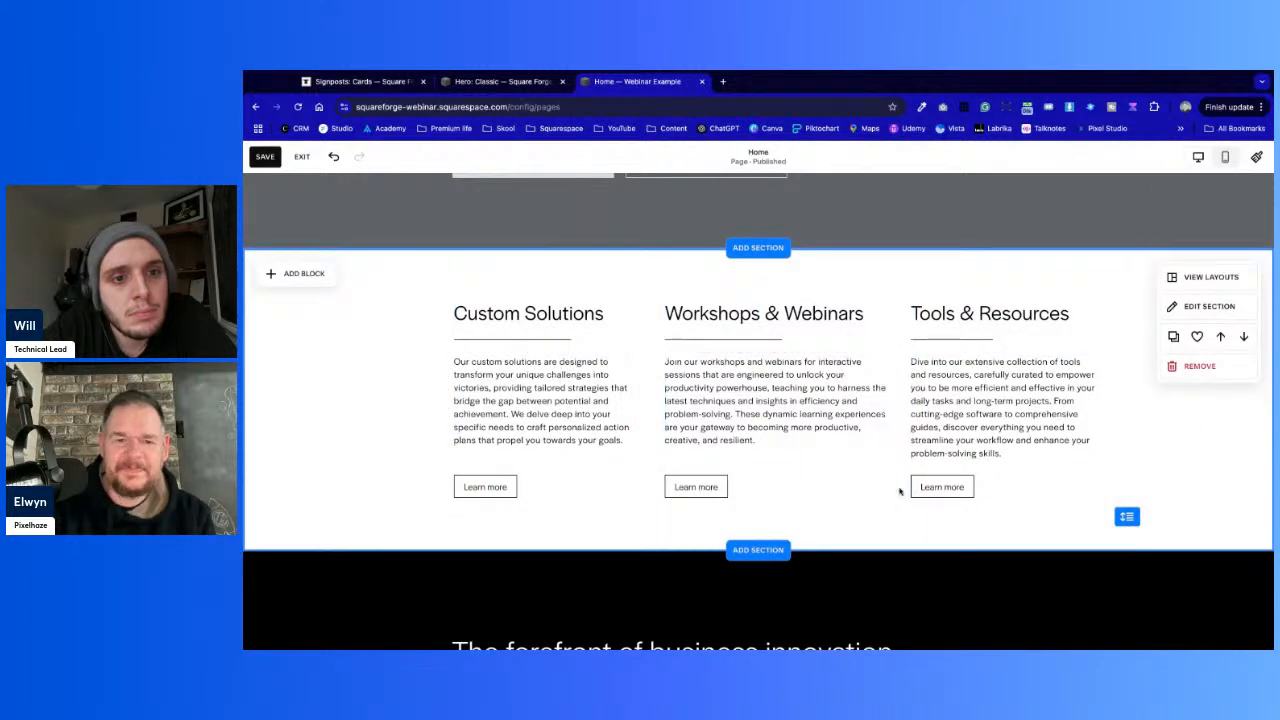
Try a narrower width for the Workshops & Webinars column and widen its blocks back to fit the heading on one line
left_click_drag(812, 511, 796, 357)
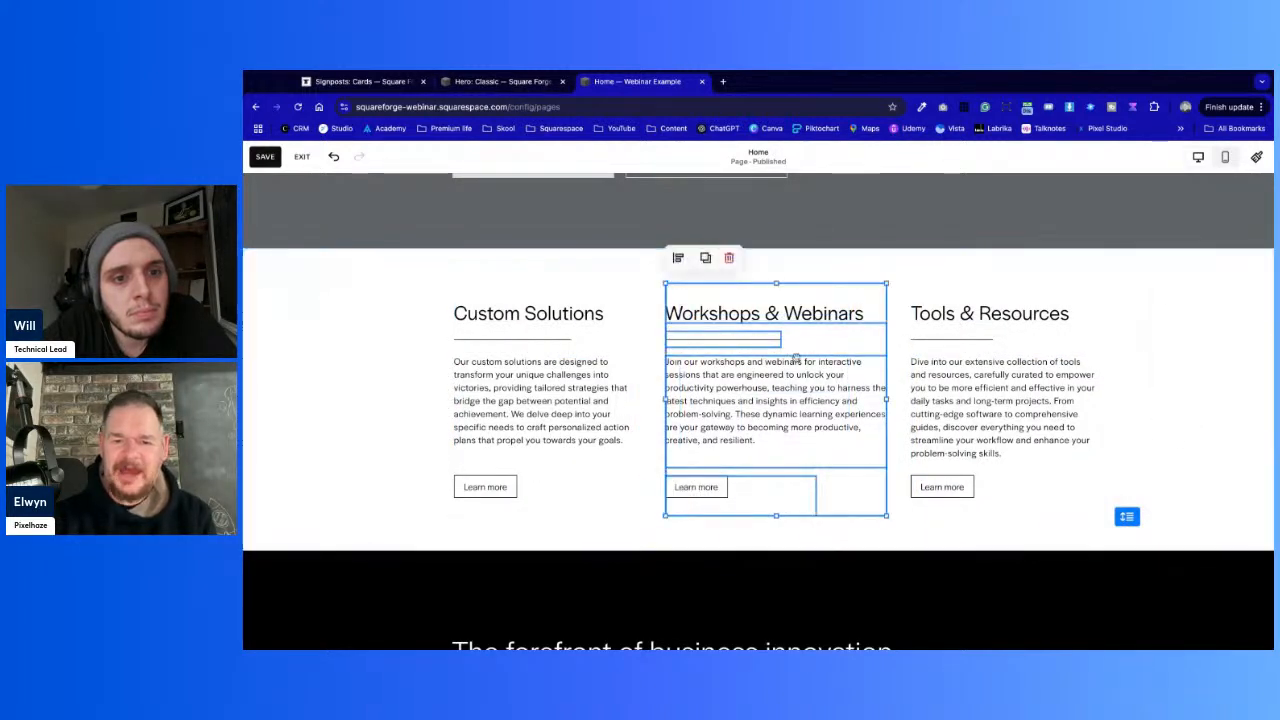
left_click_drag(883, 399, 881, 399)
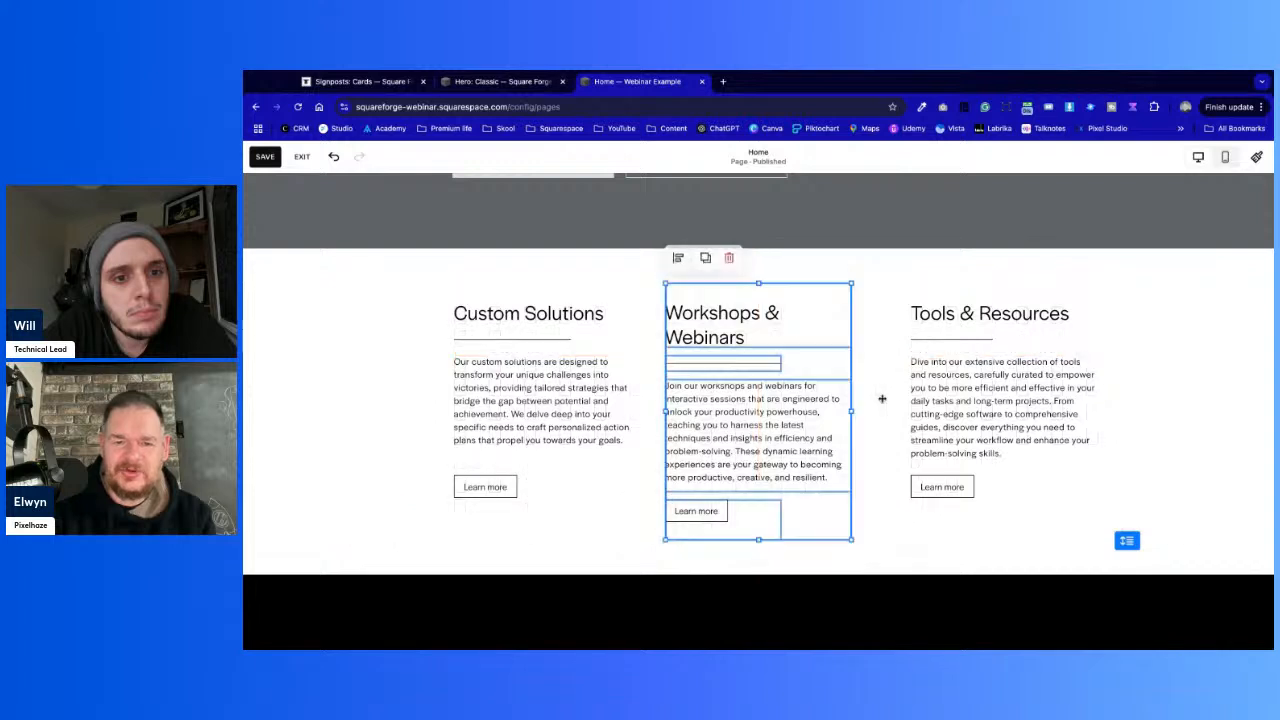
left_click(899, 472)
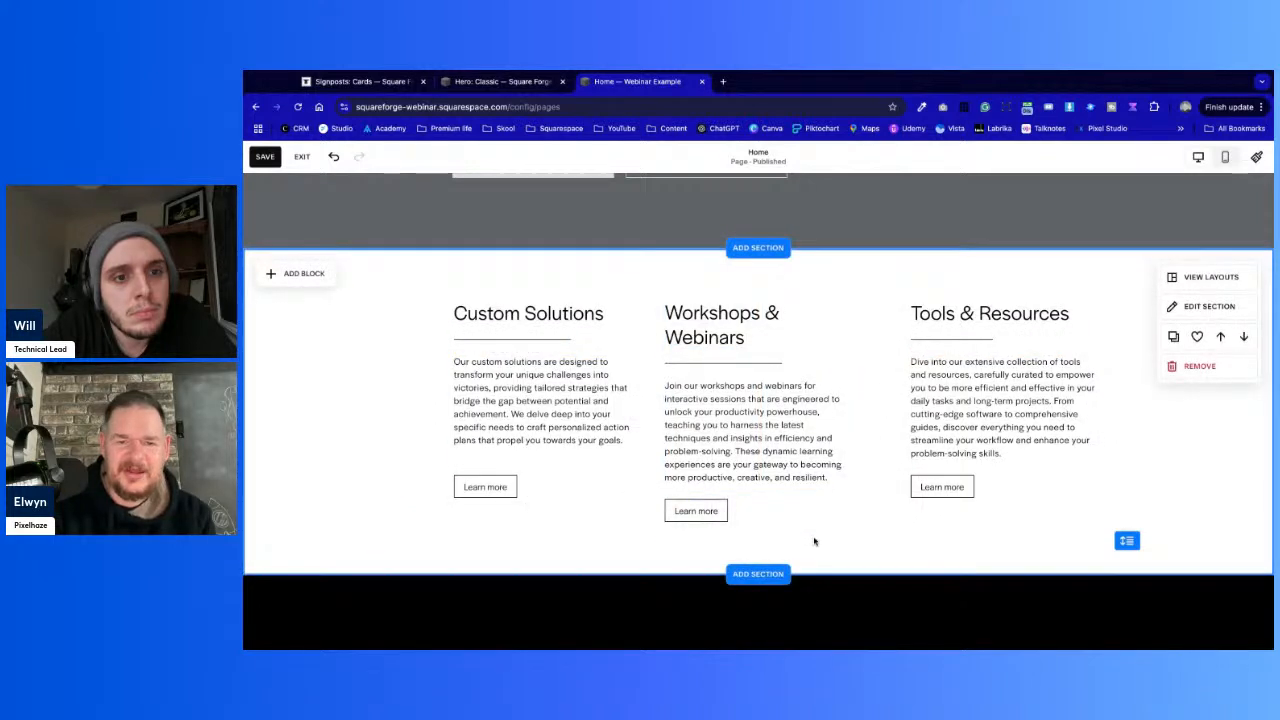
left_click_drag(814, 541, 886, 411)
Widen the Tools & Resources column's blocks rightward to match the Workshops & Webinars column's width
left_click_drag(1057, 525, 968, 302)
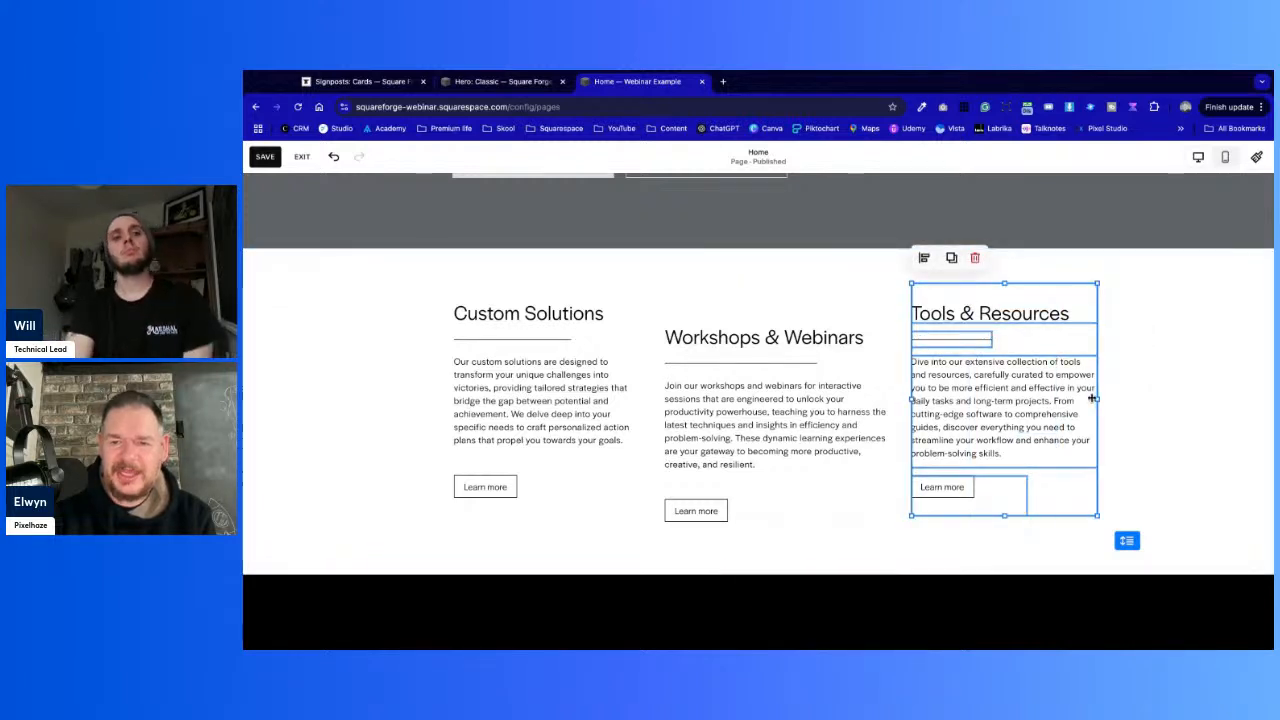
left_click(1092, 398)
left_click_drag(1043, 497, 924, 300)
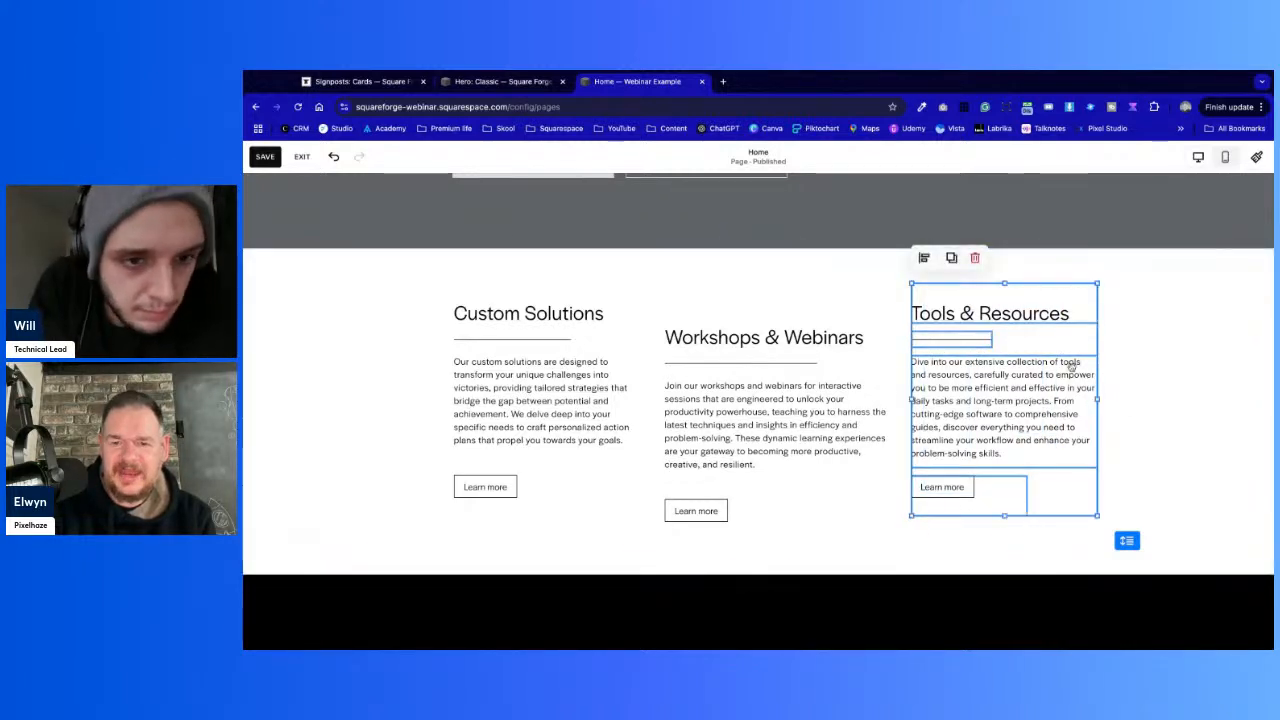
left_click_drag(1098, 400, 1132, 401)
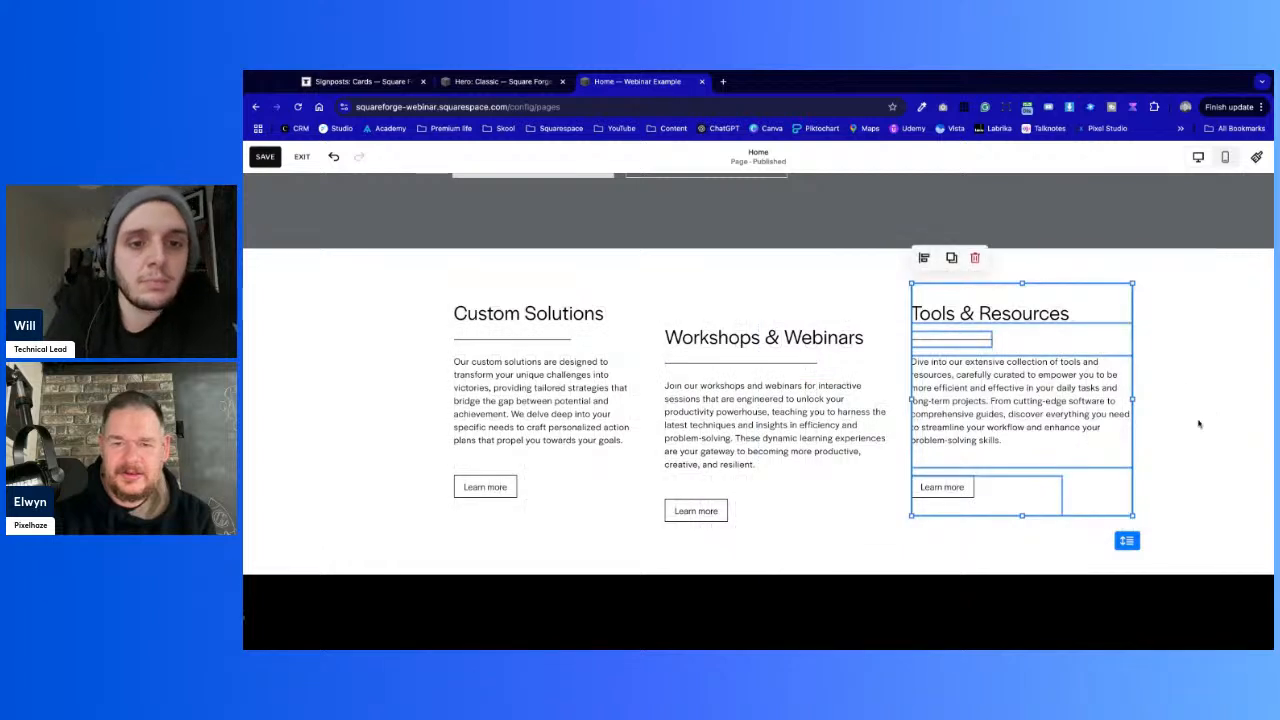
Move the Workshops & Webinars heading, divider, paragraph and button up so the column aligns vertically with its two neighbours
left_click(1200, 423)
left_click_drag(826, 530, 776, 323)
left_click(737, 449)
left_click(829, 326)
left_click(720, 516)
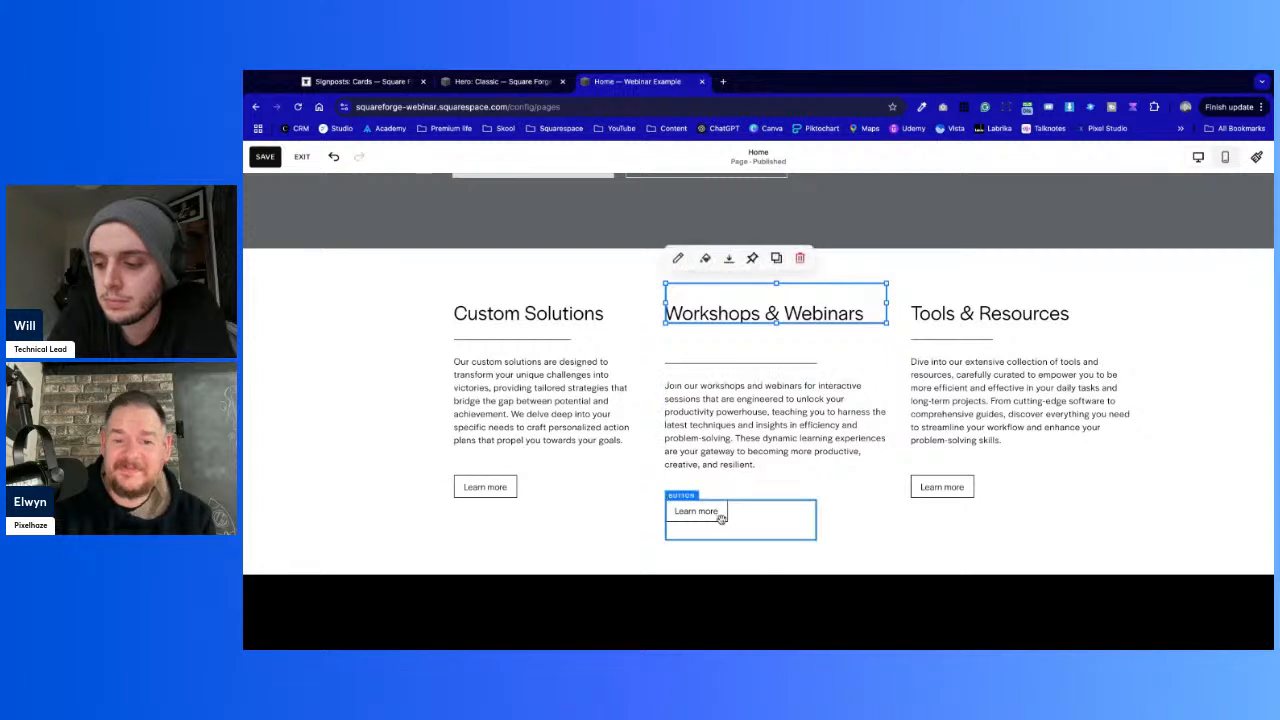
left_click(837, 543)
left_click(720, 430)
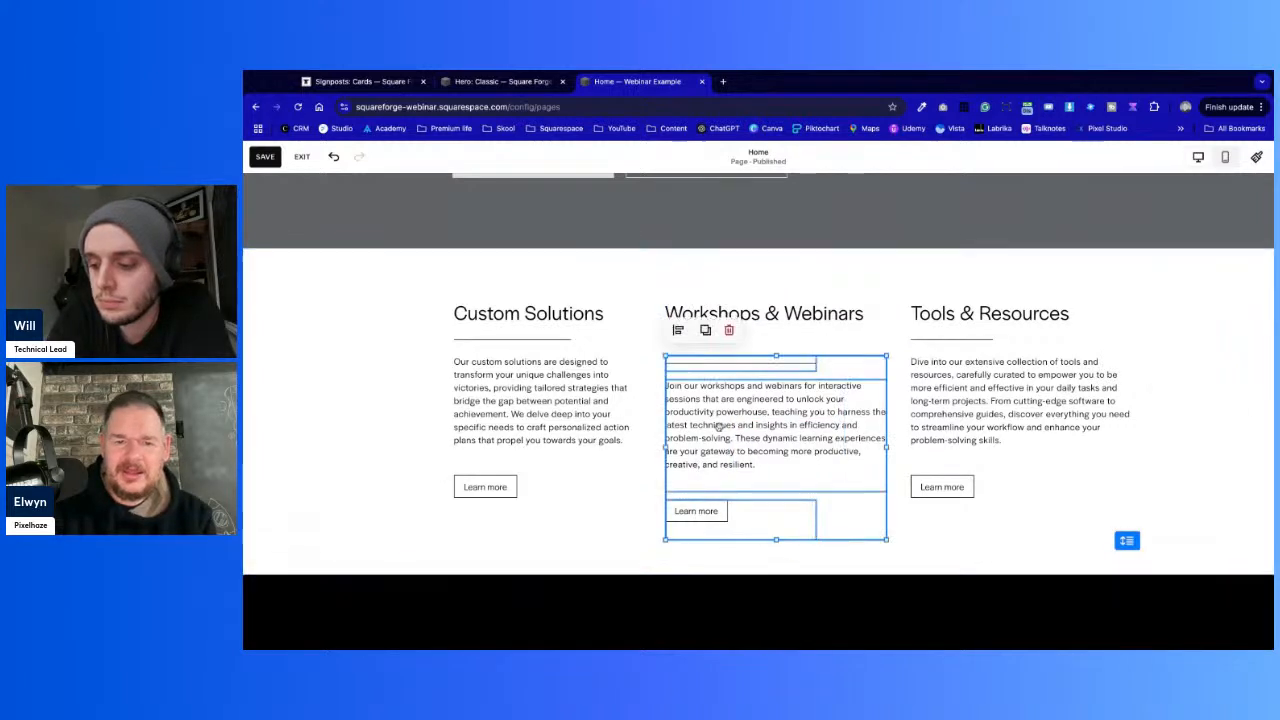
left_click_drag(720, 430, 719, 416)
left_click(354, 351)
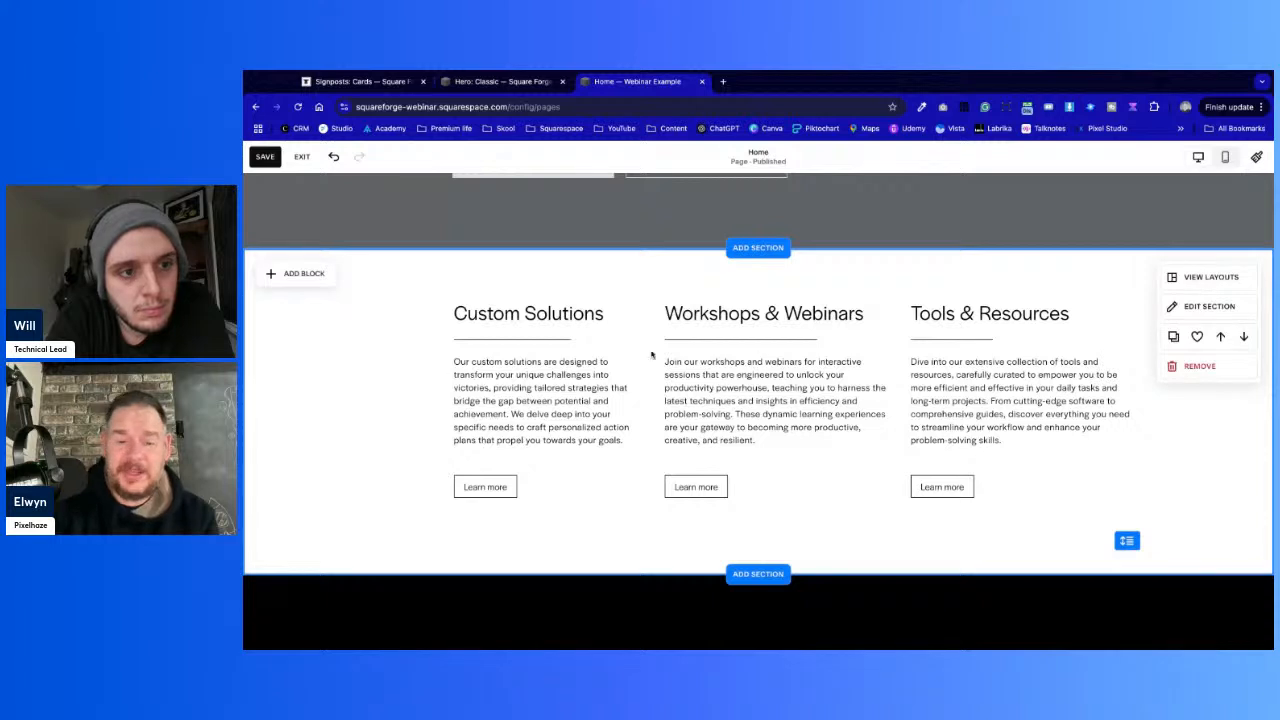
Shorten the divider lines under Workshops & Webinars and Custom Solutions to match the one under Tools & Resources
left_click(789, 339)
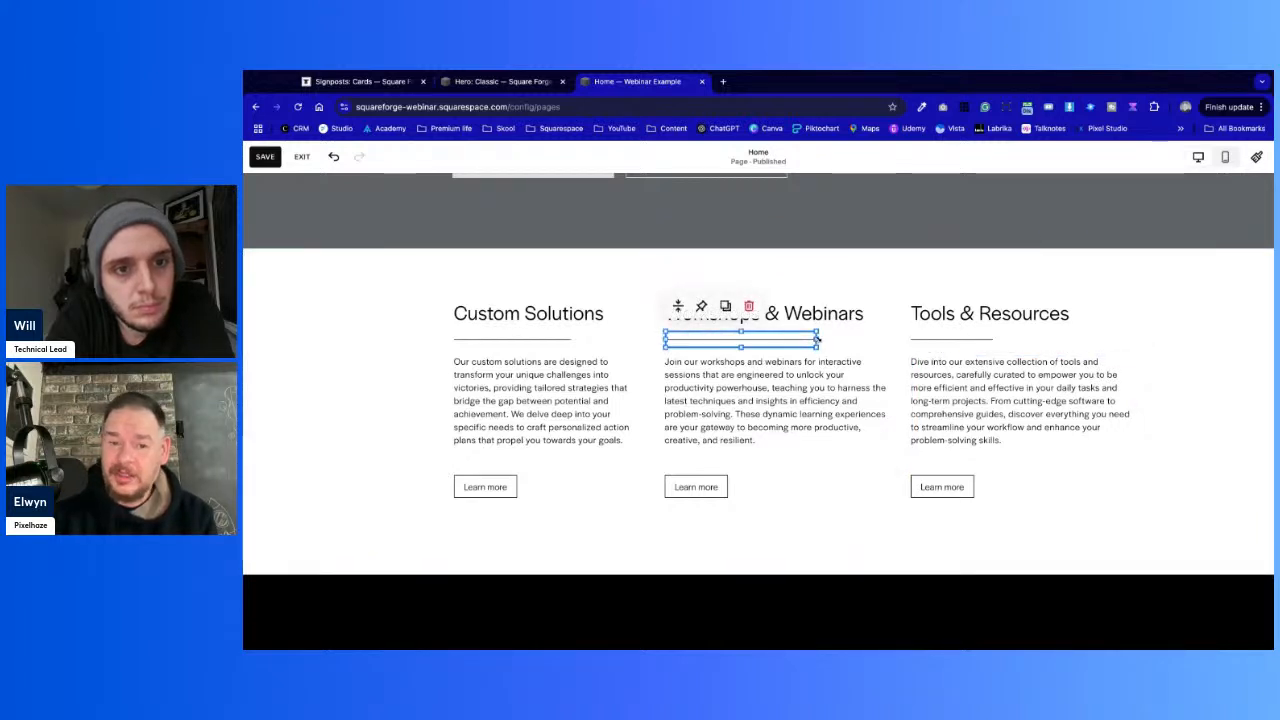
left_click_drag(815, 336, 814, 336)
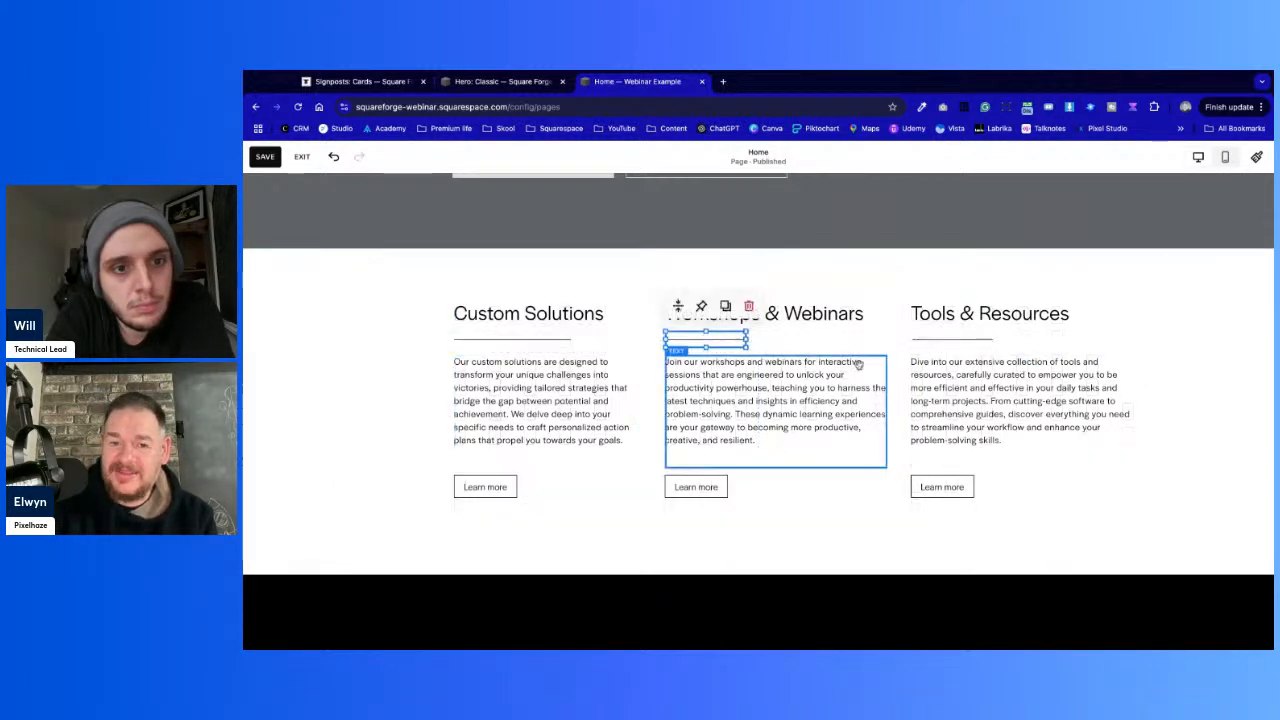
left_click(986, 336)
left_click(885, 331)
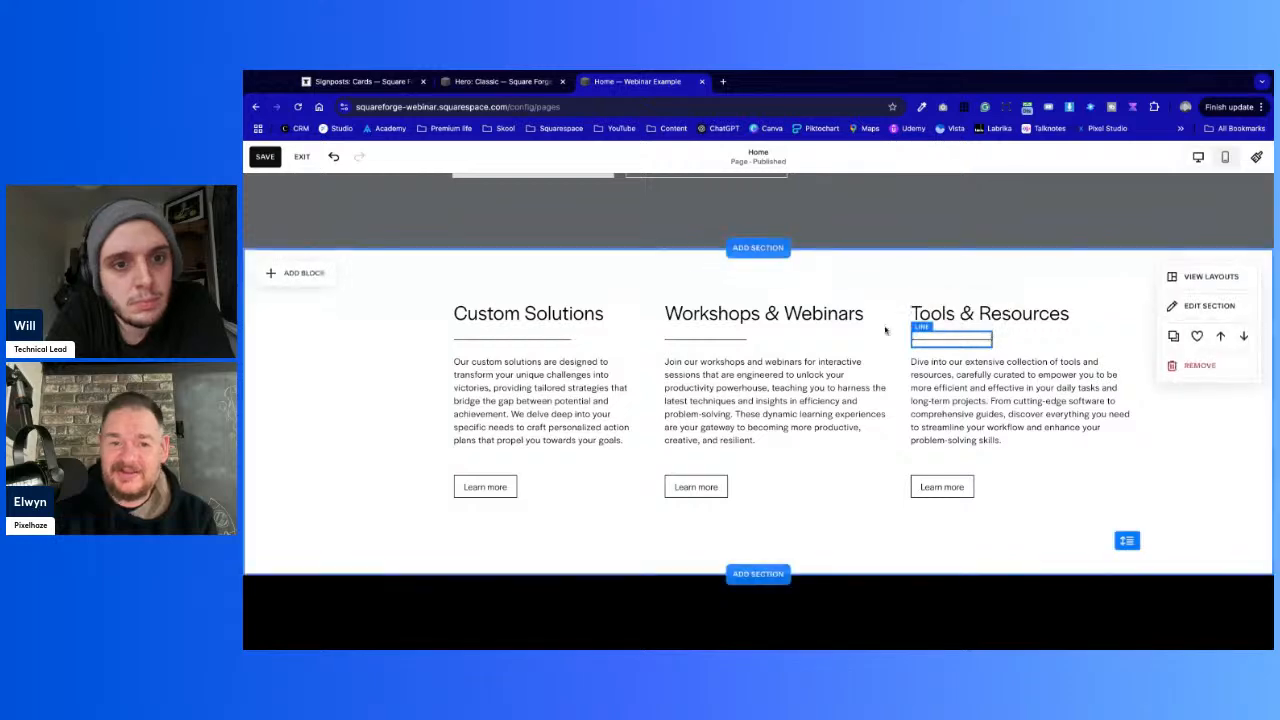
left_click(563, 343)
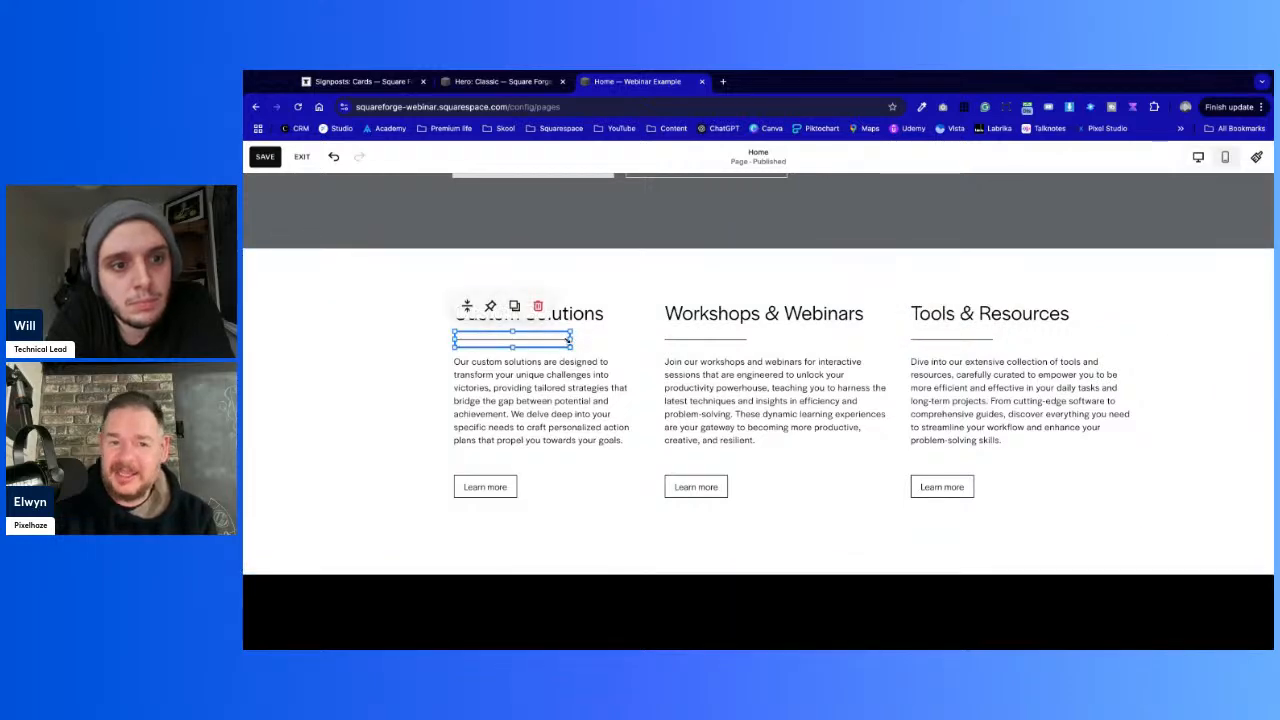
left_click_drag(569, 337, 571, 334)
left_click(337, 357)
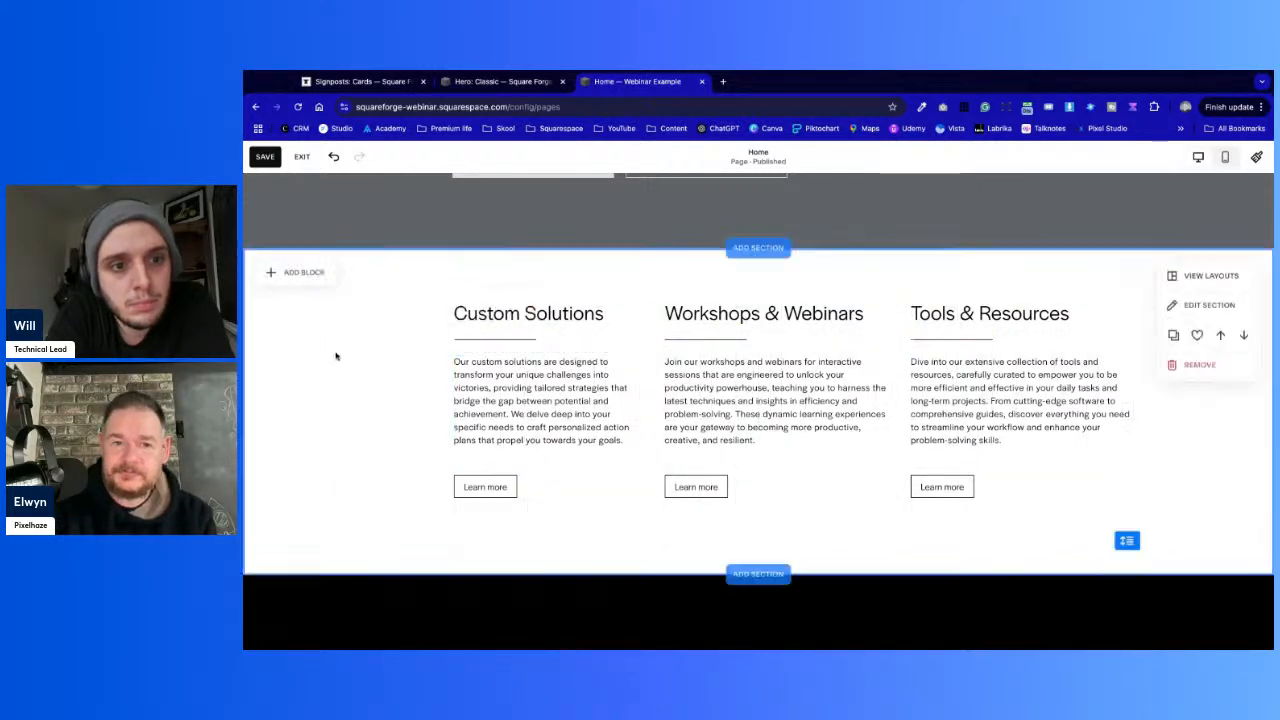
Add the saved FAQs section between the business innovation section and the footer
scroll(336, 355, "up", 1)
scroll(336, 355, "up", 2)
scroll(337, 357, "down", 5)
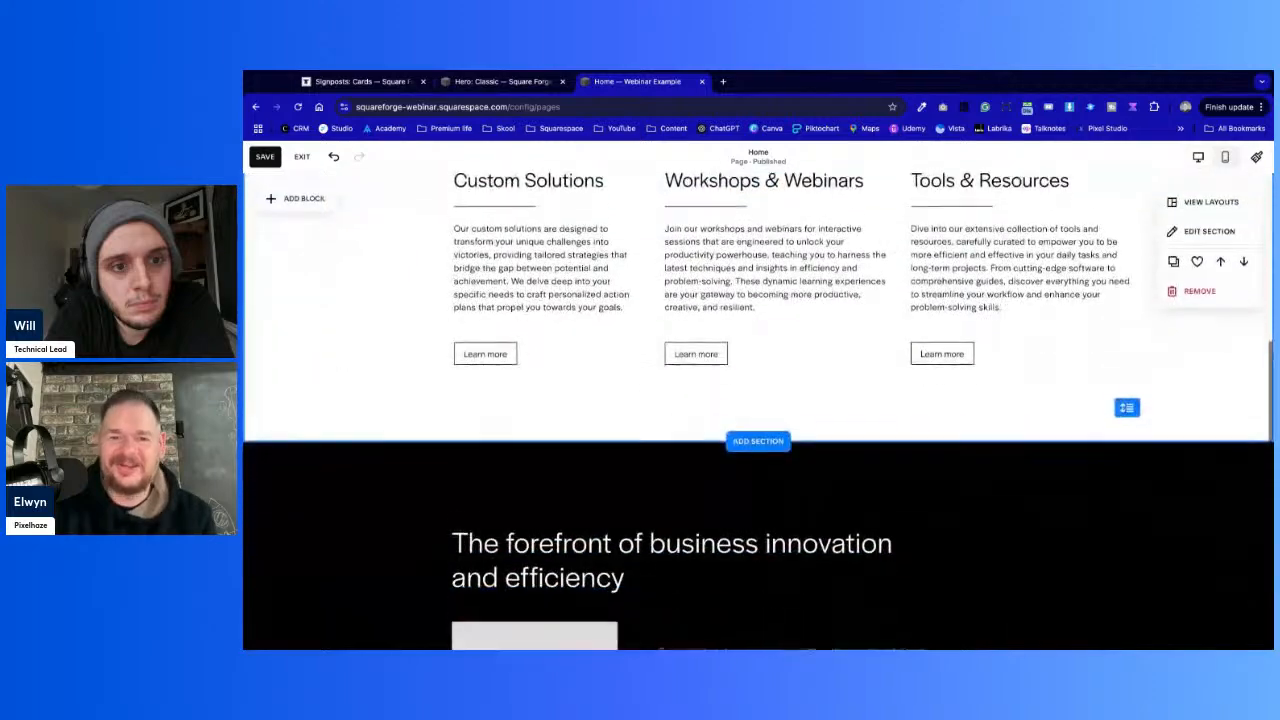
scroll(758, 410, "down", 2)
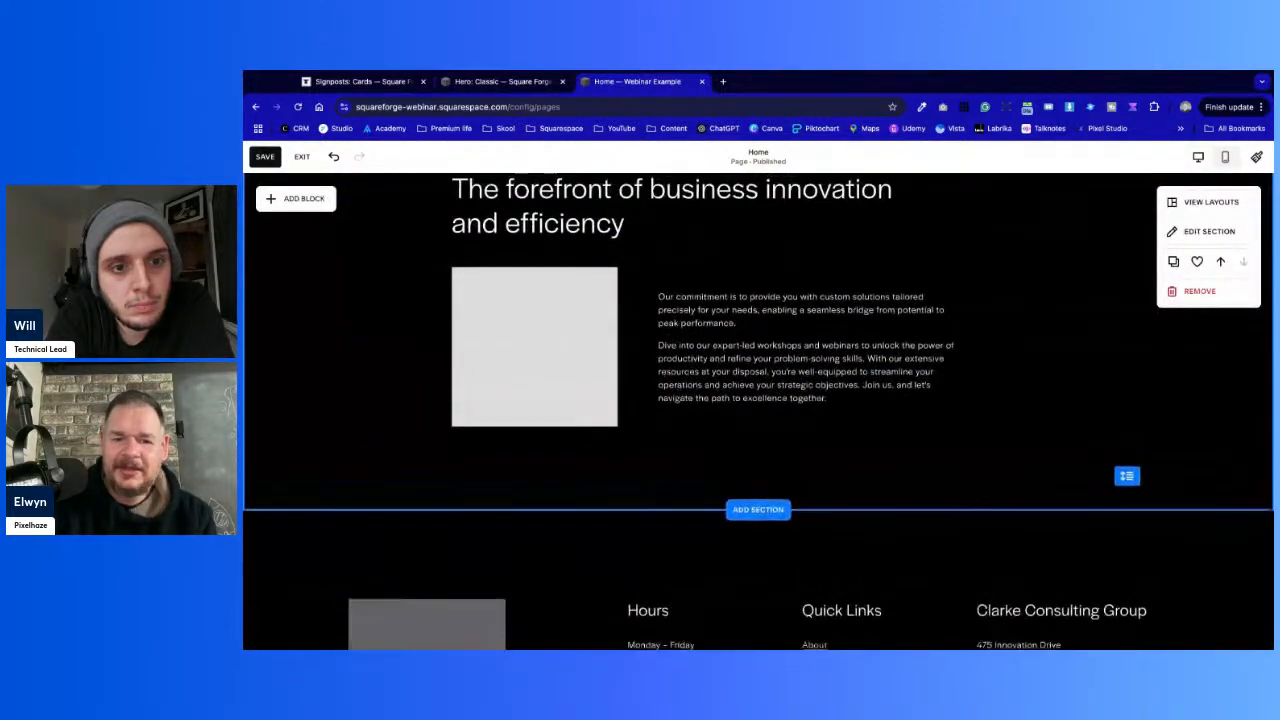
scroll(758, 410, "up", 3)
scroll(758, 410, "up", 3)
scroll(758, 410, "down", 5)
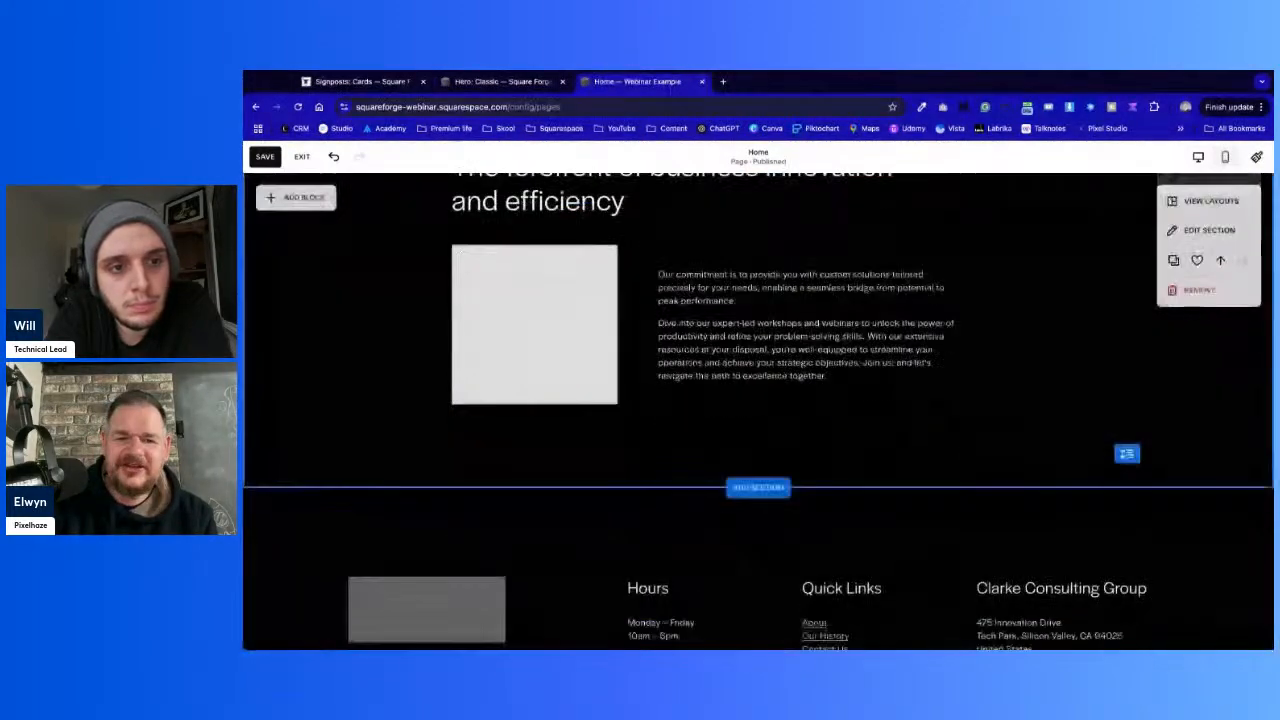
left_click(772, 475)
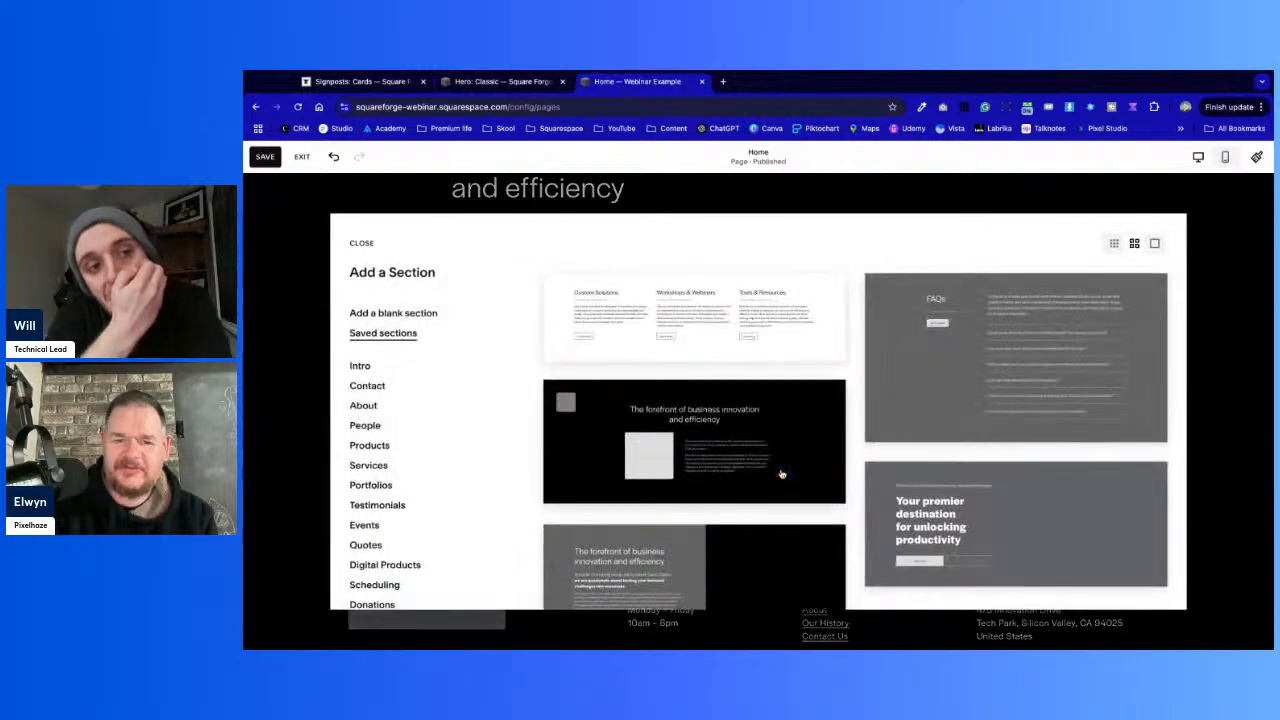
scroll(720, 494, "down", 3)
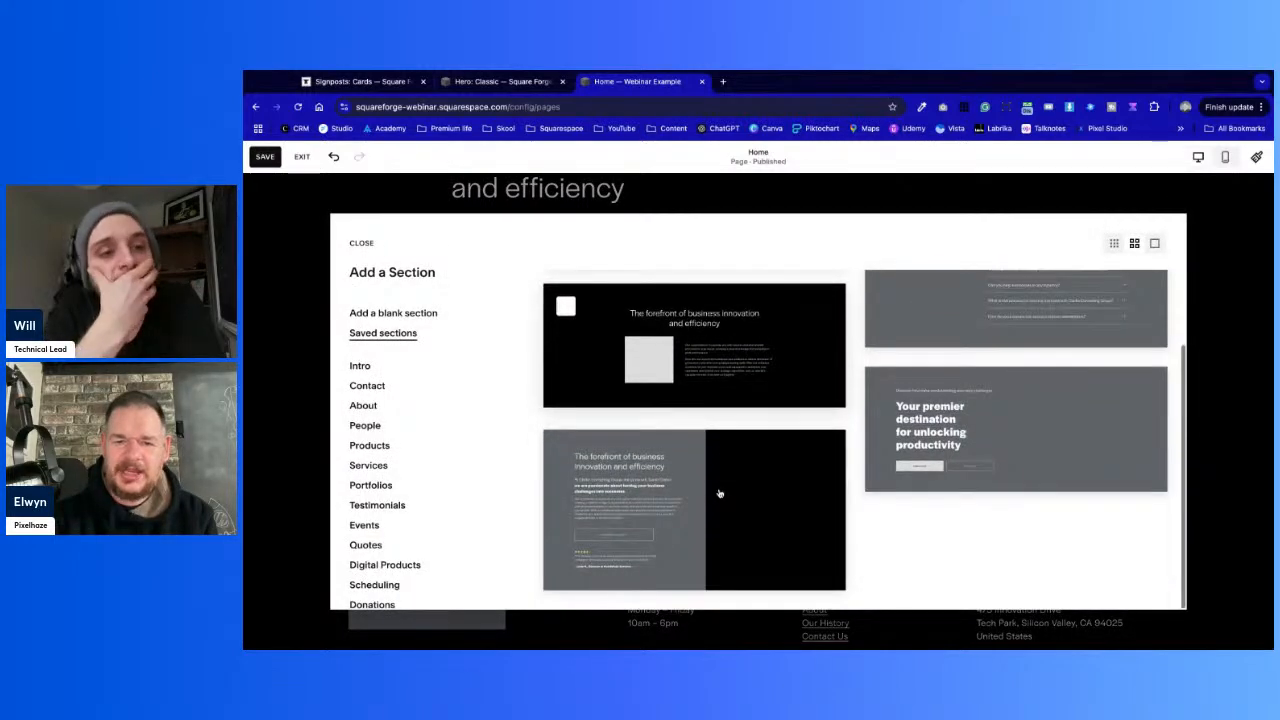
scroll(720, 494, "up", 3)
left_click(1088, 350)
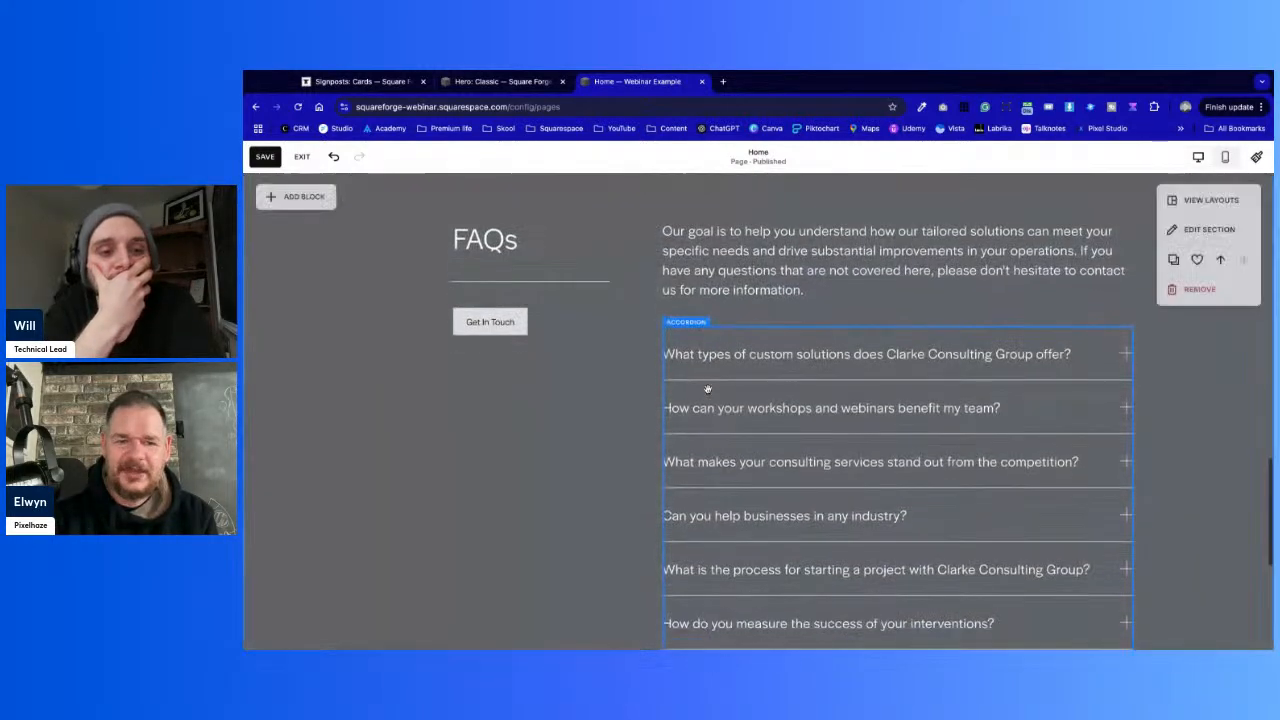
Review the stacked sections from the FAQs up to the hero to compare their left alignment and overall layout
scroll(706, 383, "up", 2)
scroll(470, 378, "up", 5)
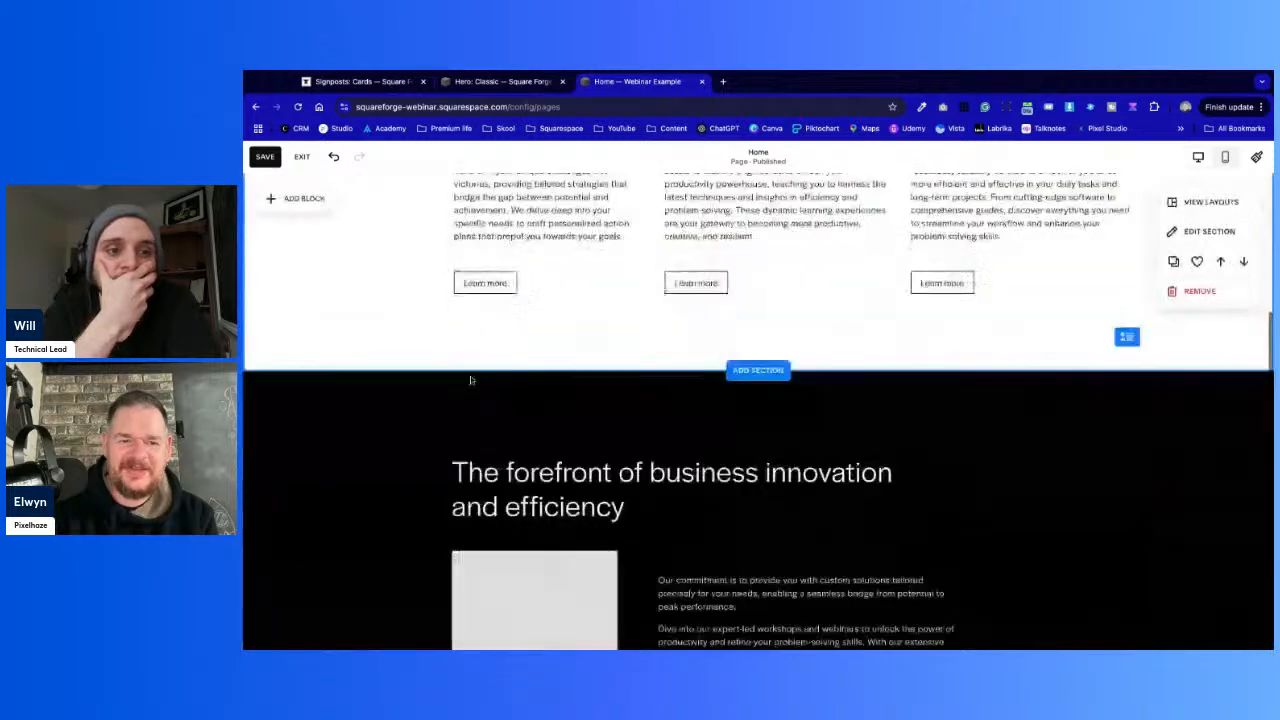
scroll(470, 378, "down", 10)
scroll(470, 376, "up", 15)
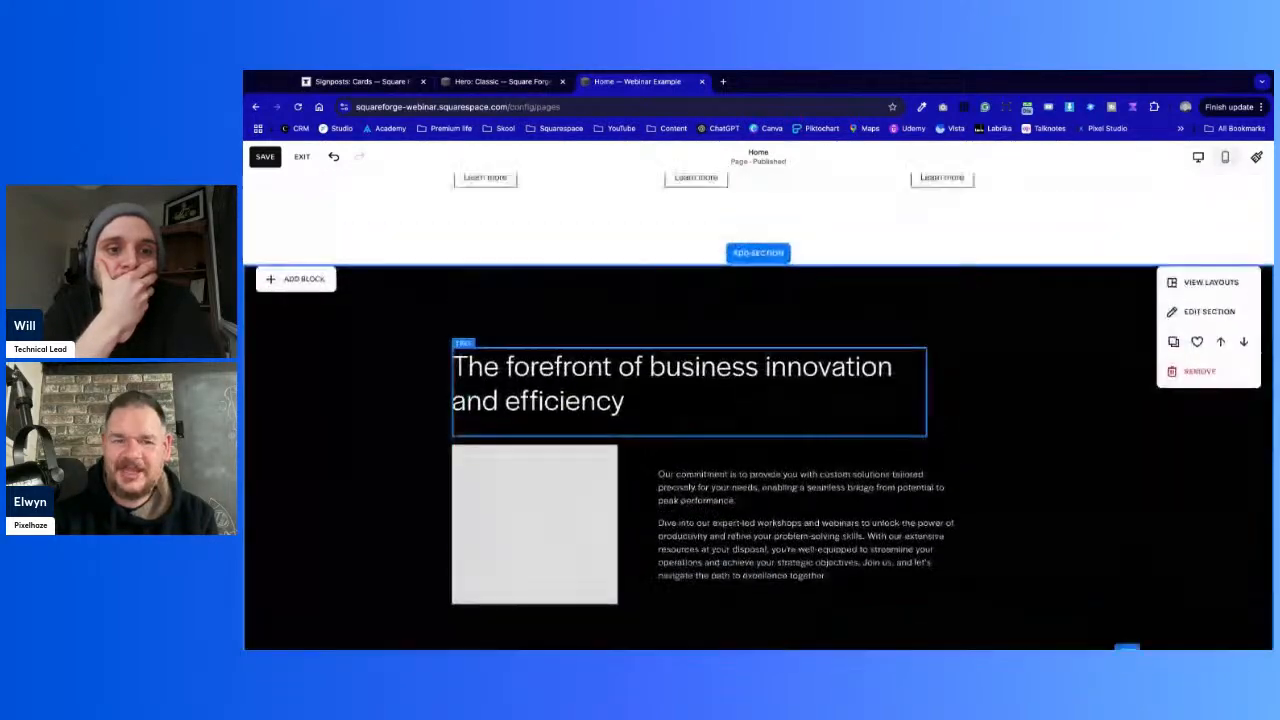
scroll(470, 376, "down", 8)
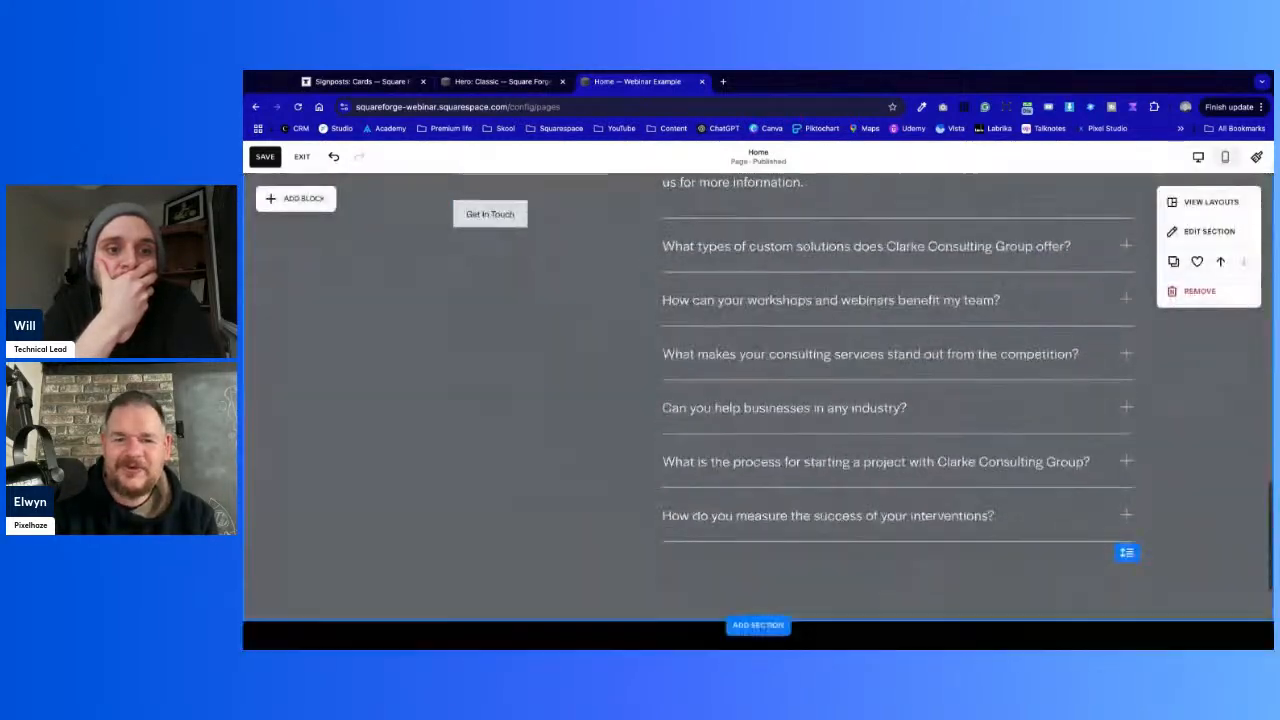
scroll(470, 376, "up", 5)
scroll(998, 393, "up", 6)
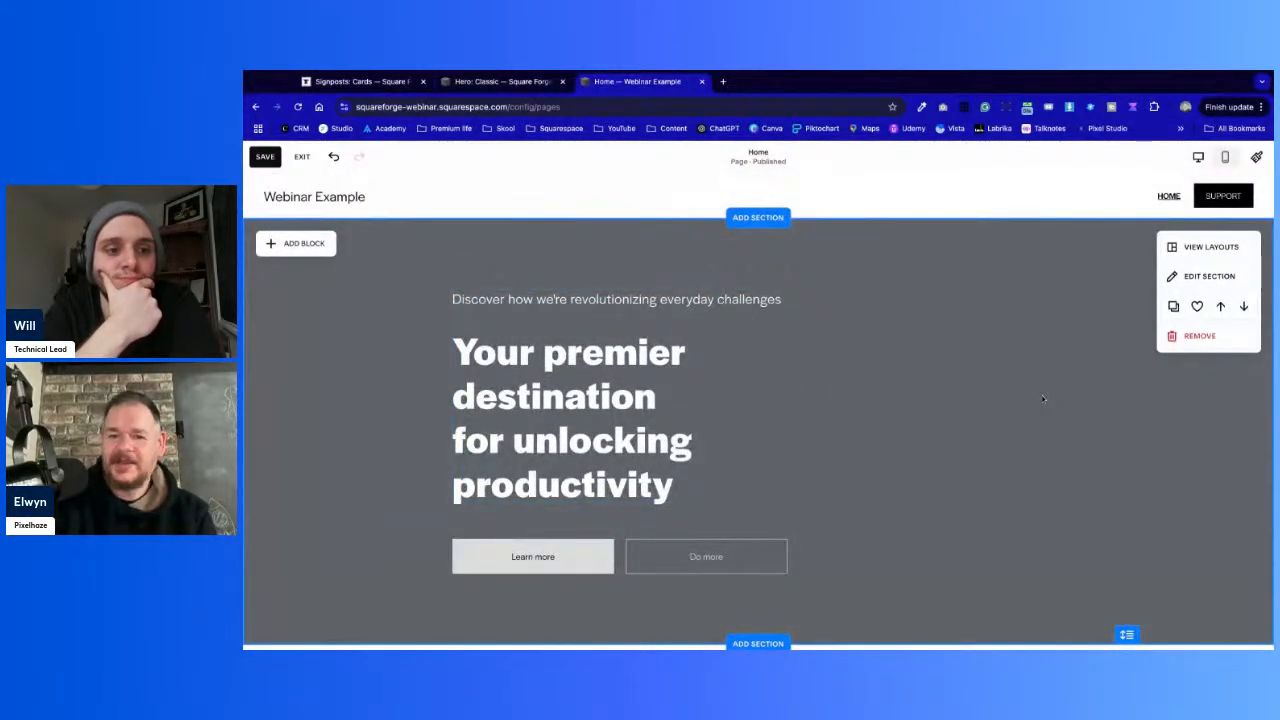
Search the free stock images for "city" and use the blue night-time city skyline photo as the hero section's background
left_click(1190, 274)
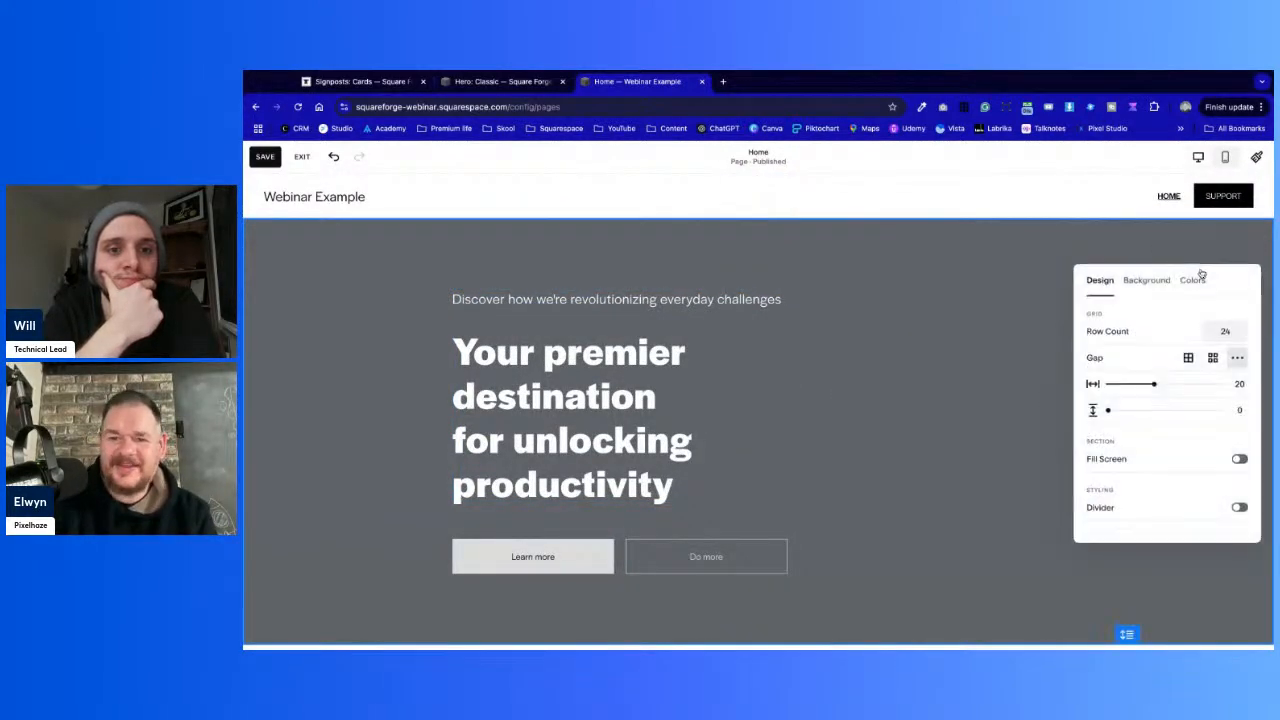
left_click(1143, 280)
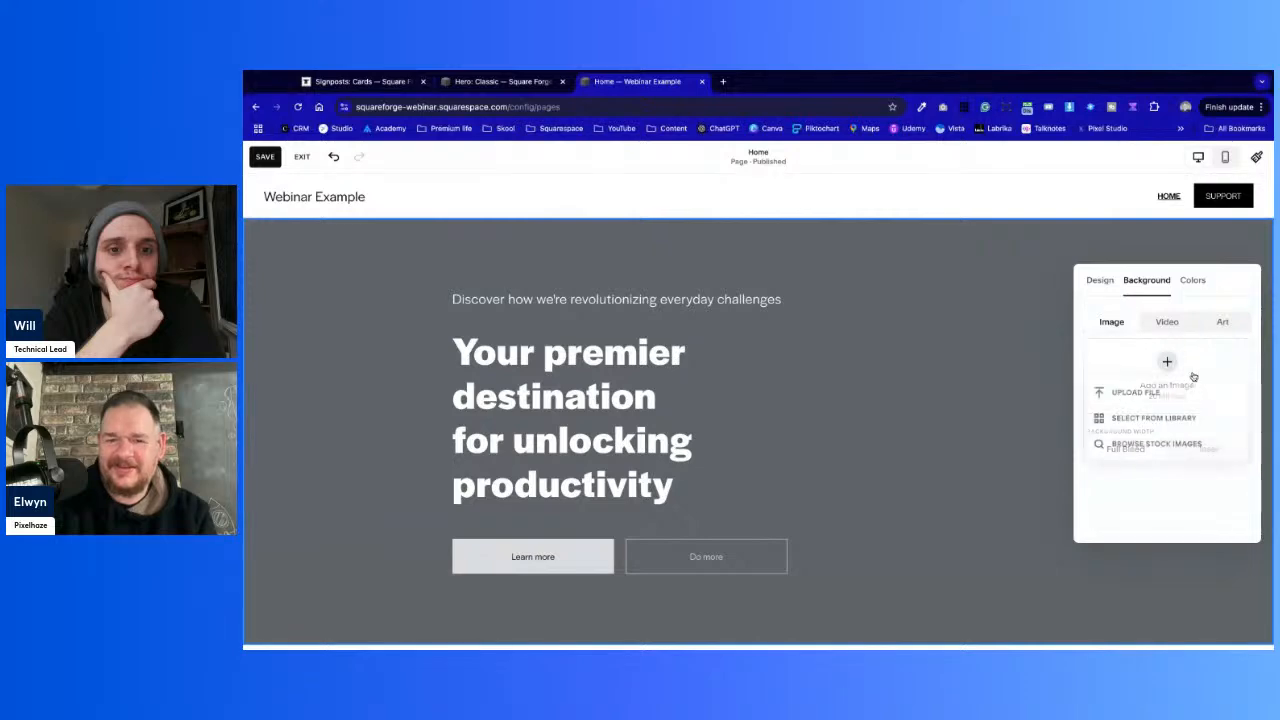
left_click(1166, 443)
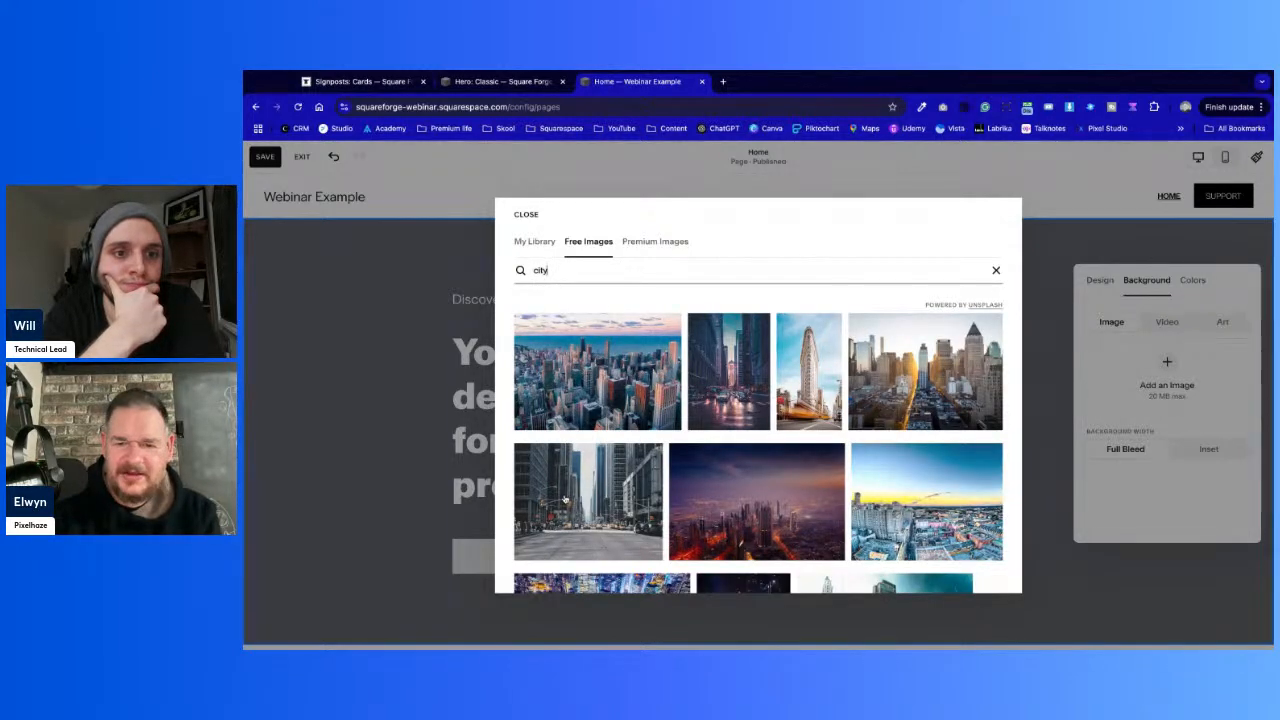
scroll(565, 498, "down", 3)
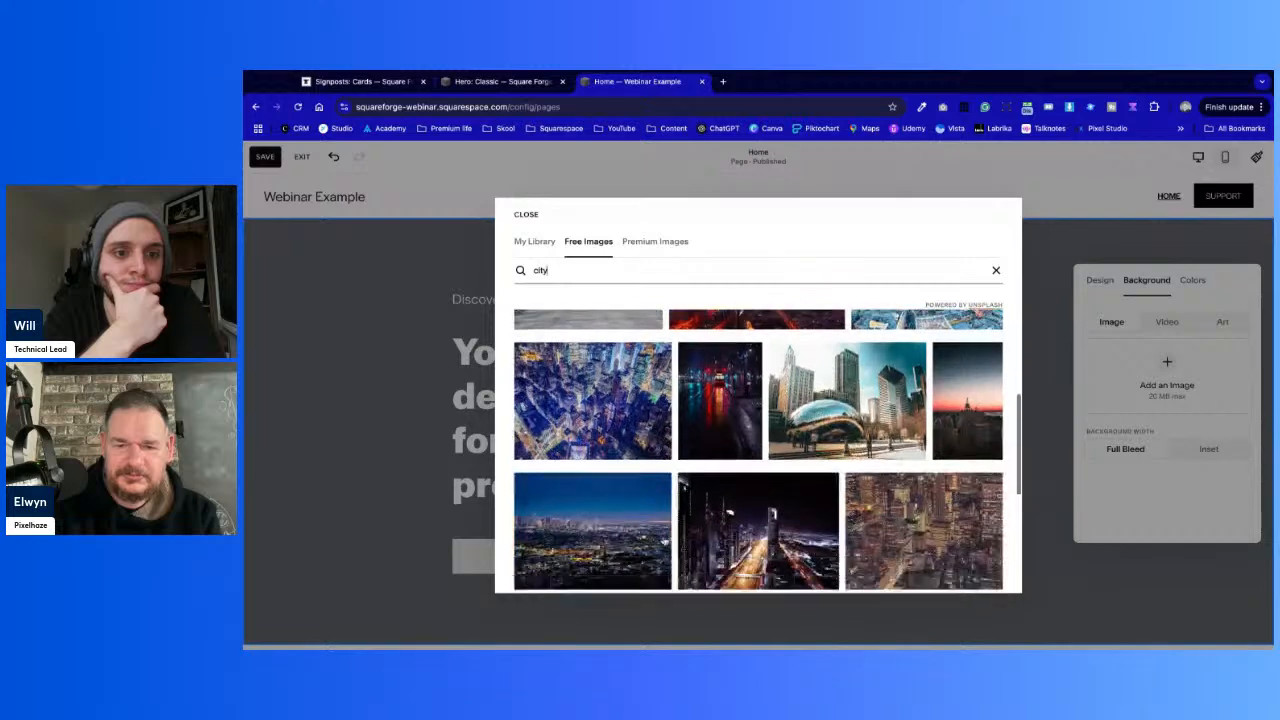
scroll(604, 404, "down", 2)
left_click(604, 404)
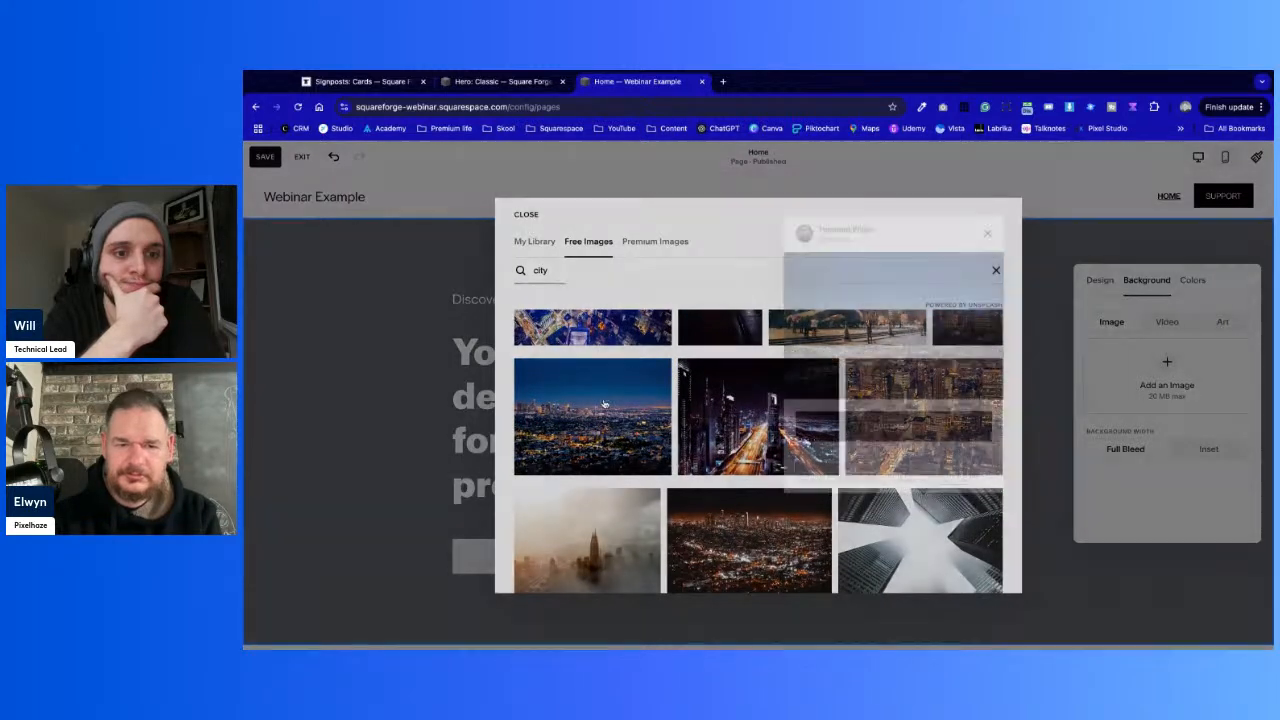
left_click(881, 438)
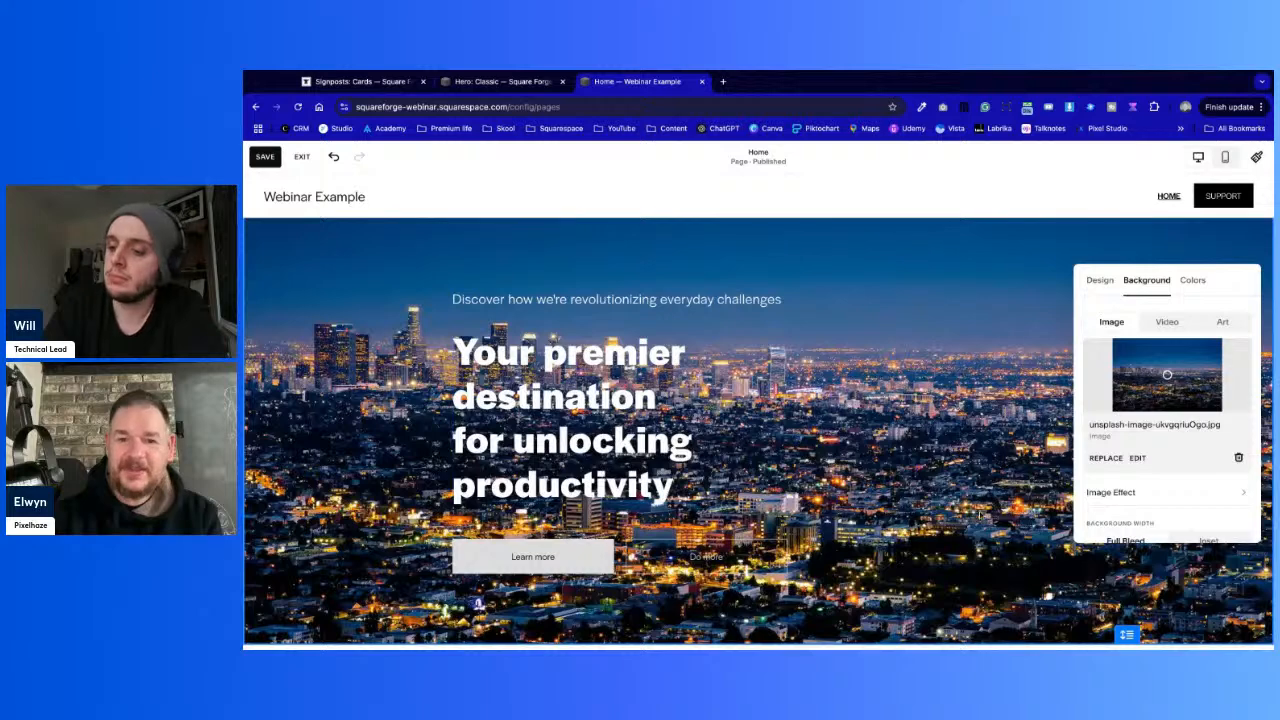
Raise the hero background's overlay opacity to 75% and apply the Darkest 1 color theme to the section
scroll(979, 514, "down", 1)
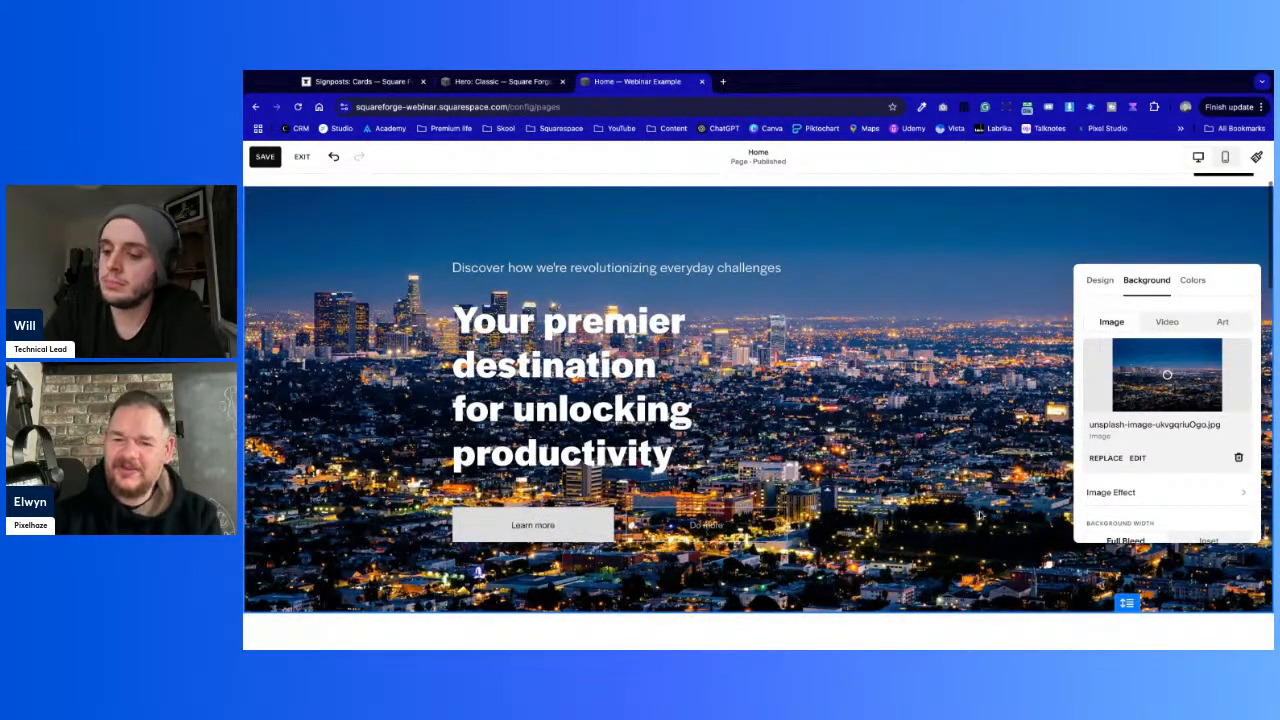
left_click_drag(1118, 505, 1218, 501)
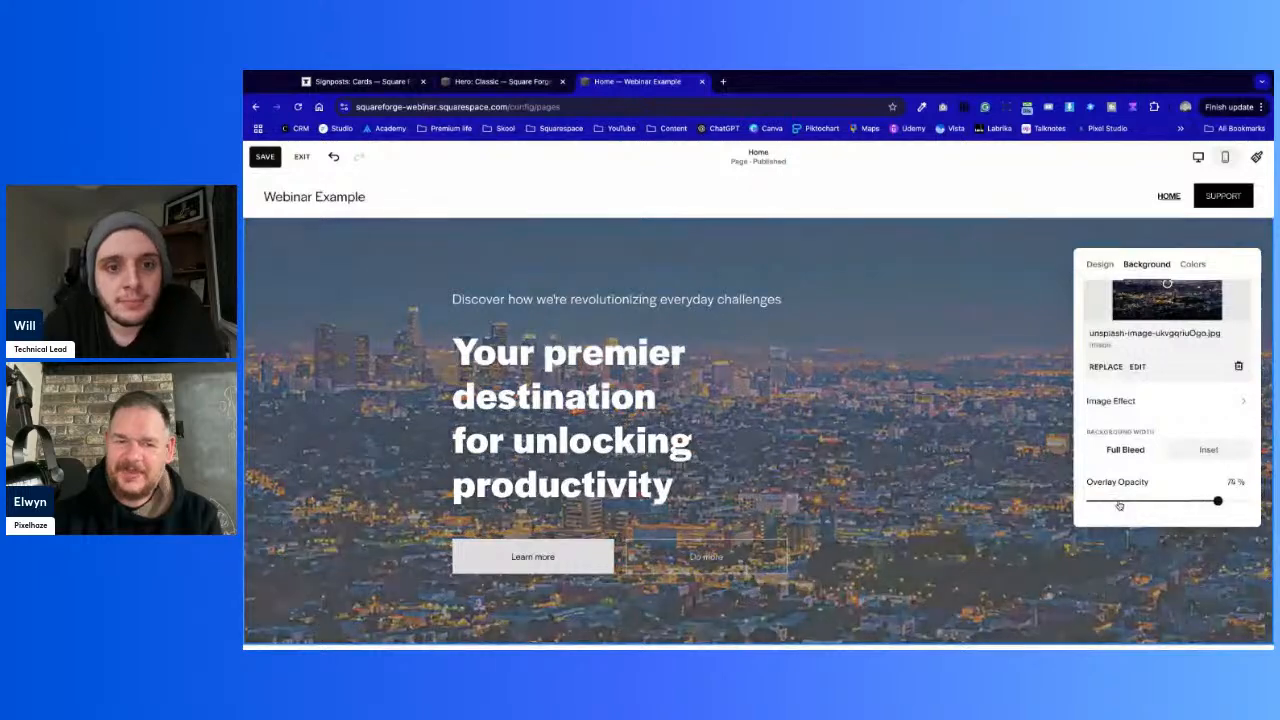
left_click(1193, 265)
scroll(1188, 457, "down", 2)
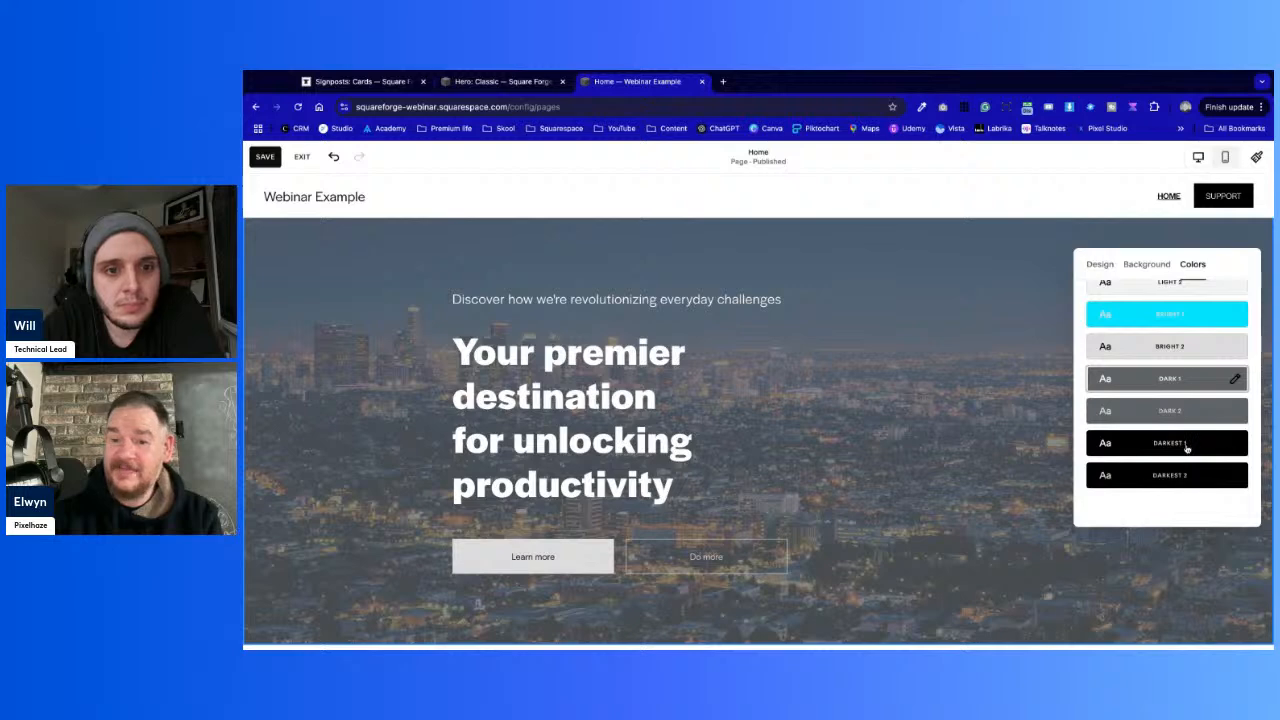
left_click(1187, 446)
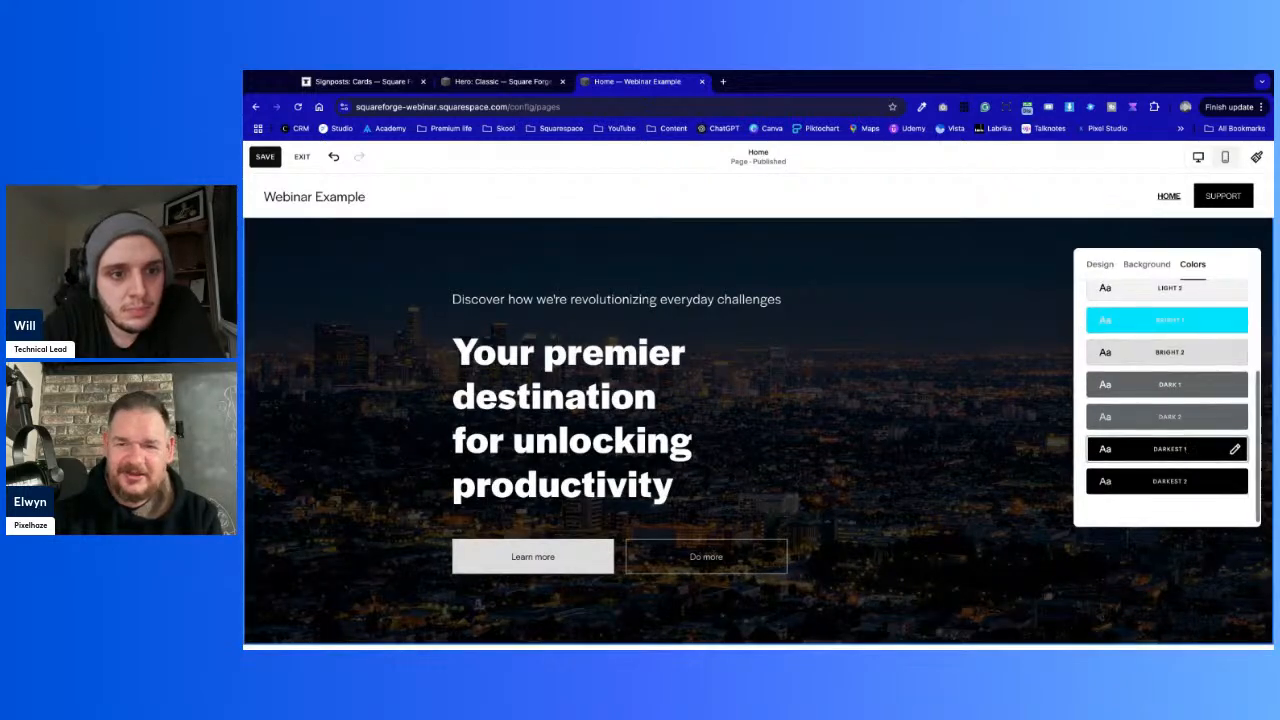
scroll(1128, 281, "up", 2)
Reduce the hero background's overlay opacity slightly so more of the city photo shows through, and close the section settings
left_click(1130, 267)
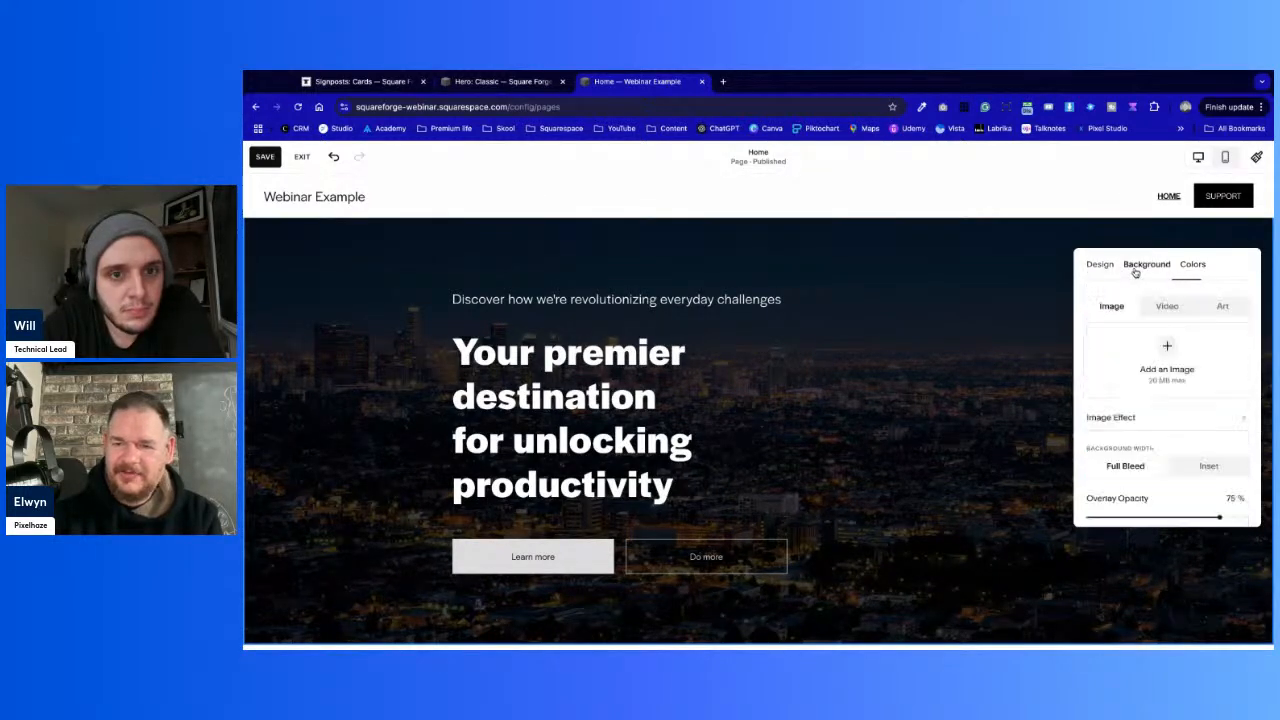
scroll(1165, 471, "down", 2)
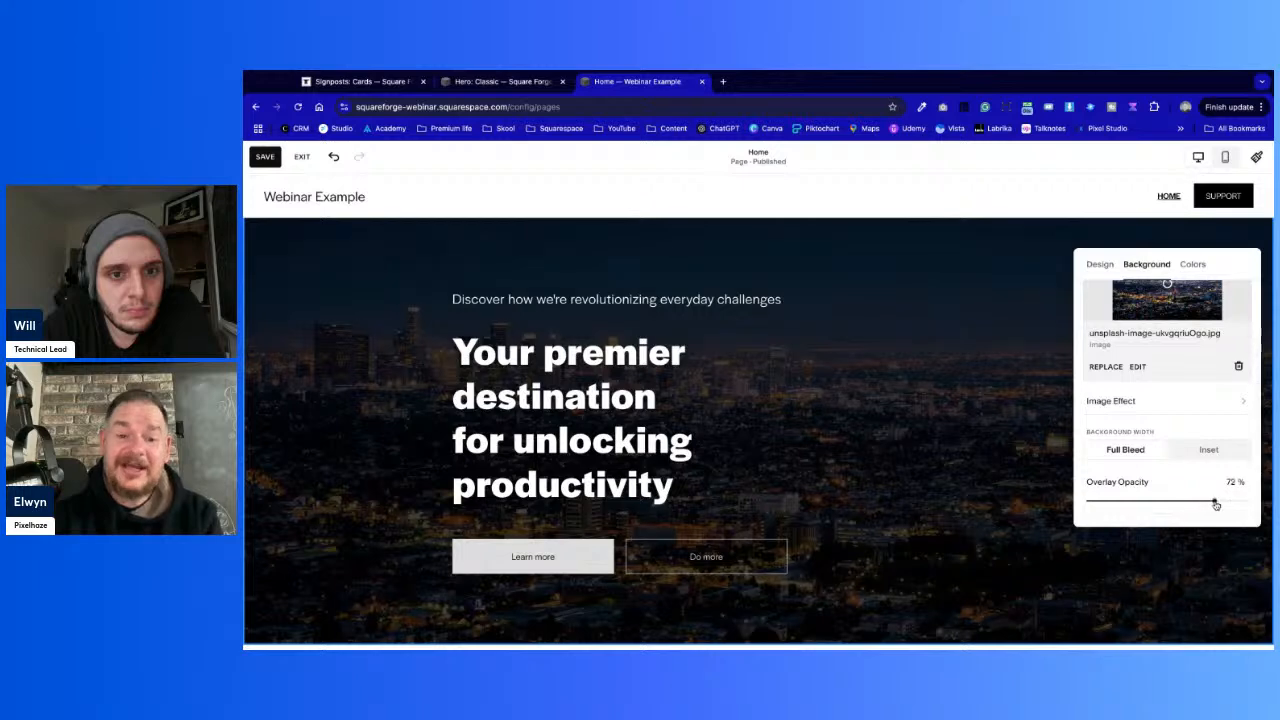
left_click_drag(1215, 502, 1187, 502)
left_click(996, 390)
Check how the restyled hero sits with the three-column and business innovation sections below it
scroll(995, 385, "down", 3)
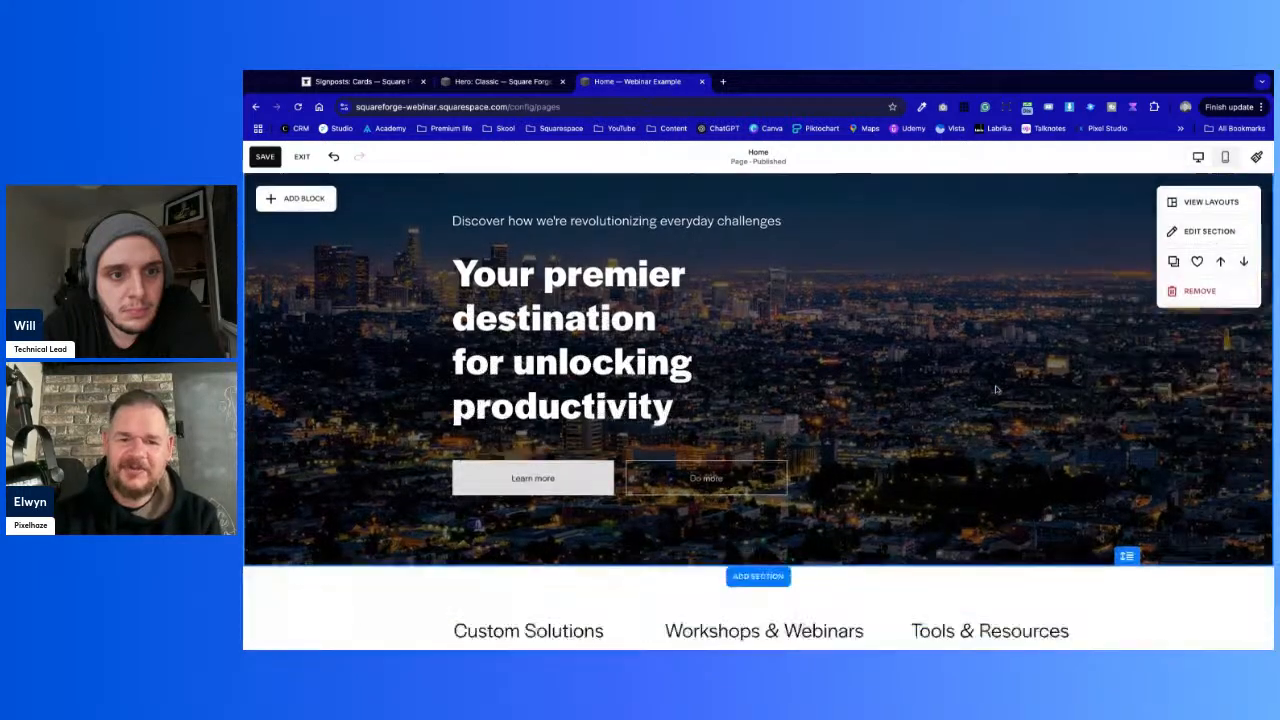
scroll(995, 385, "up", 3)
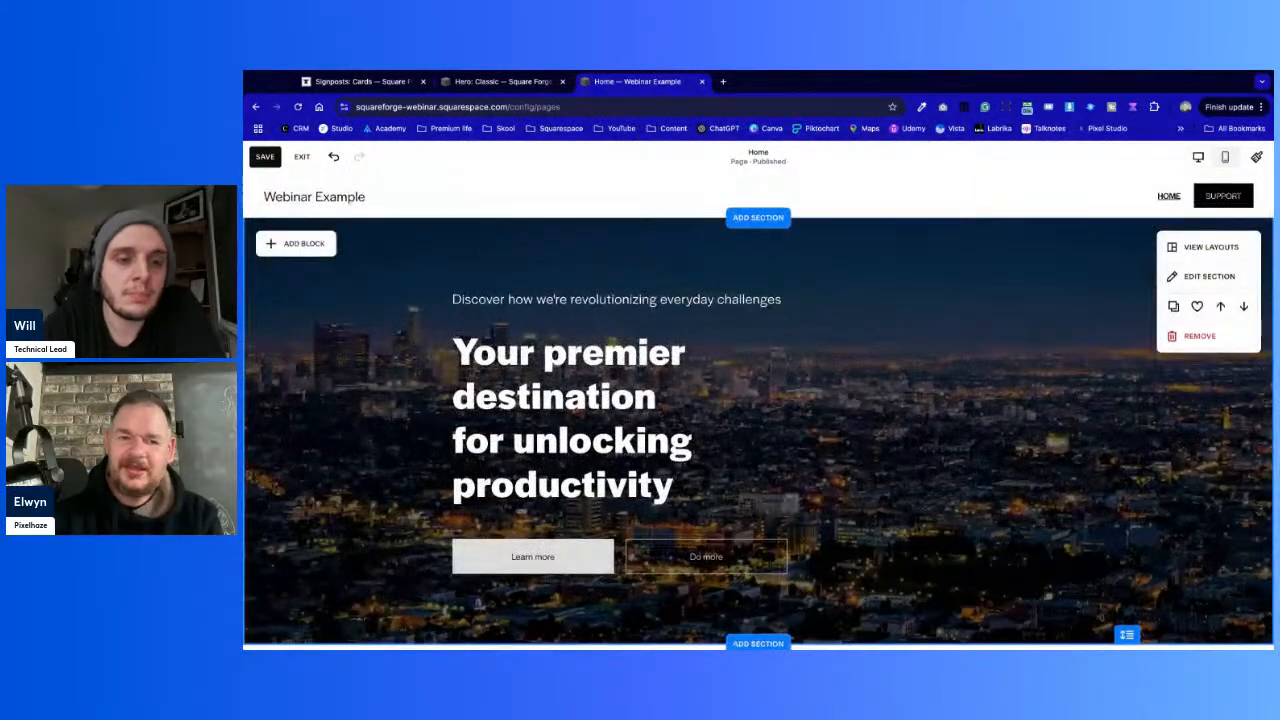
scroll(904, 408, "down", 5)
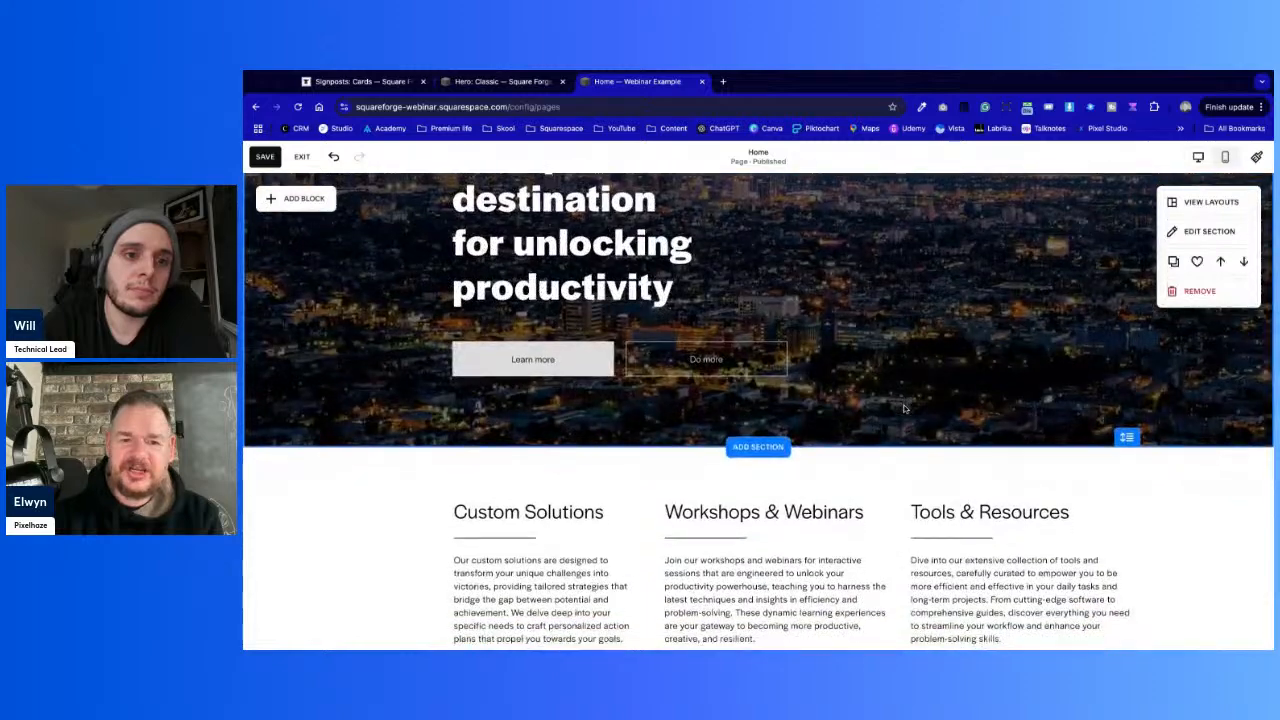
scroll(758, 410, "down", 8)
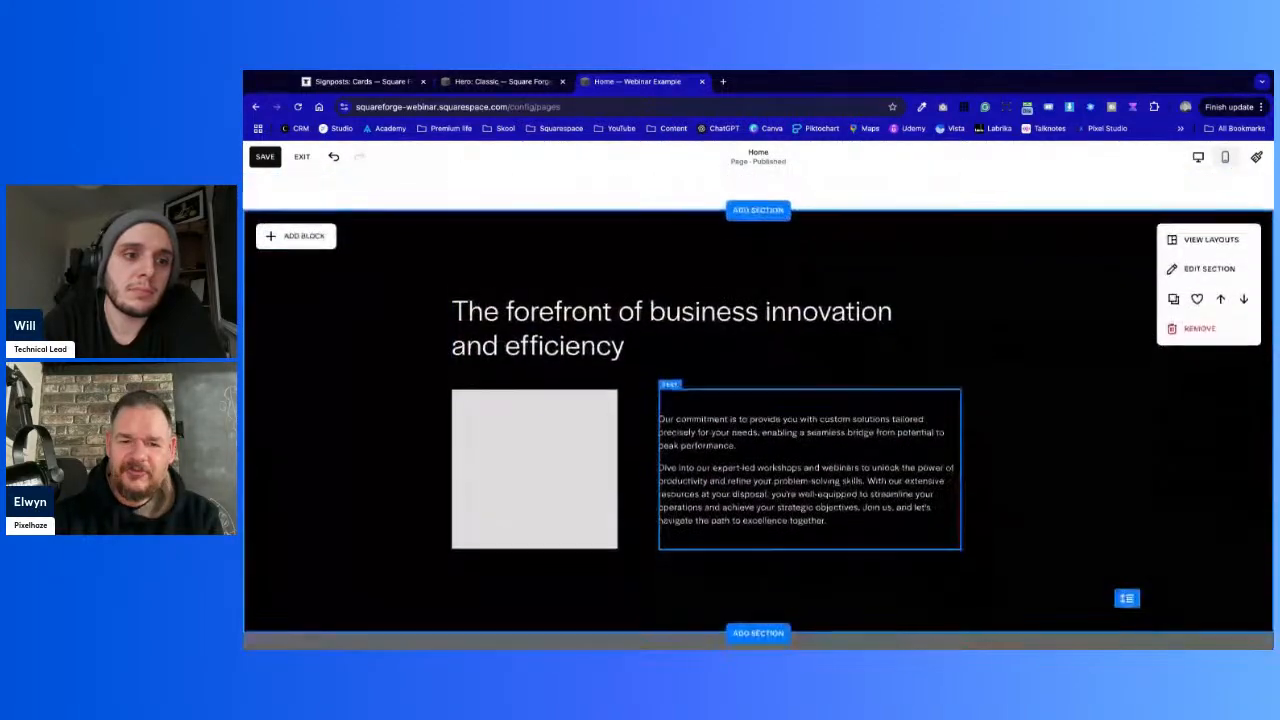
scroll(758, 410, "up", 3)
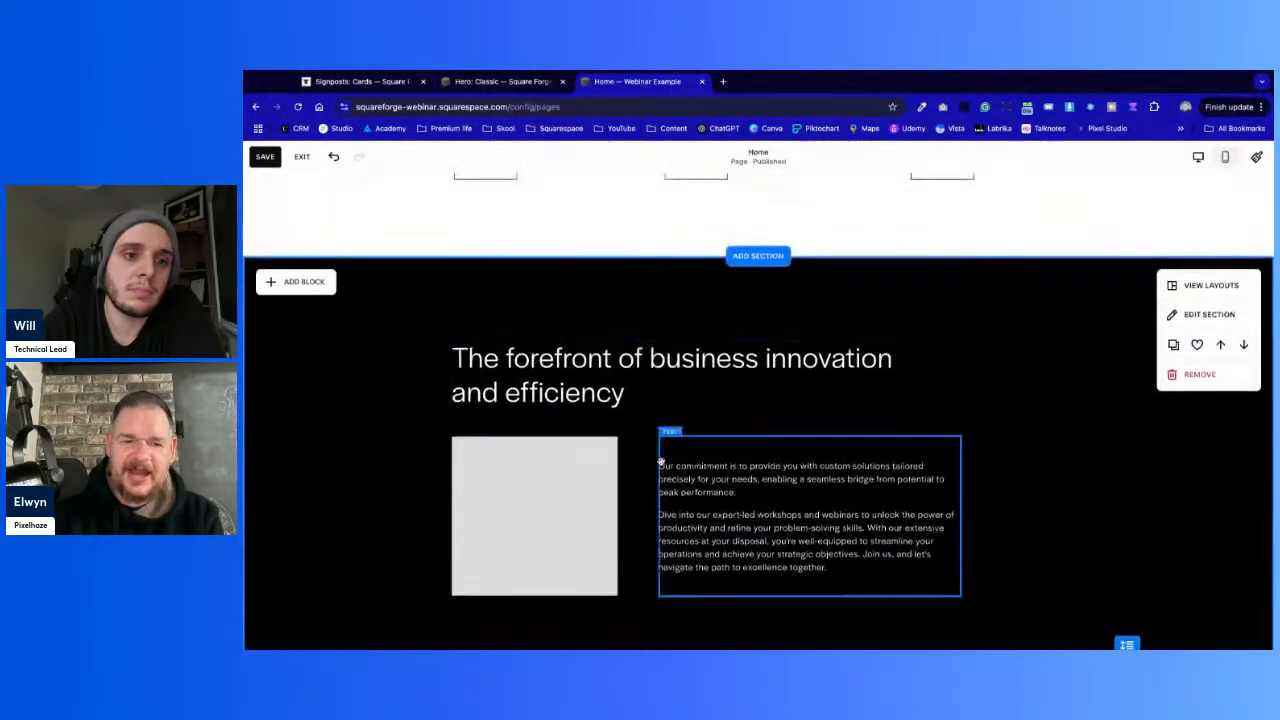
Replace the business innovation section's placeholder with the white desk and chair photo from a free stock image search for "modern studio"
double_click(574, 500)
left_click(665, 468)
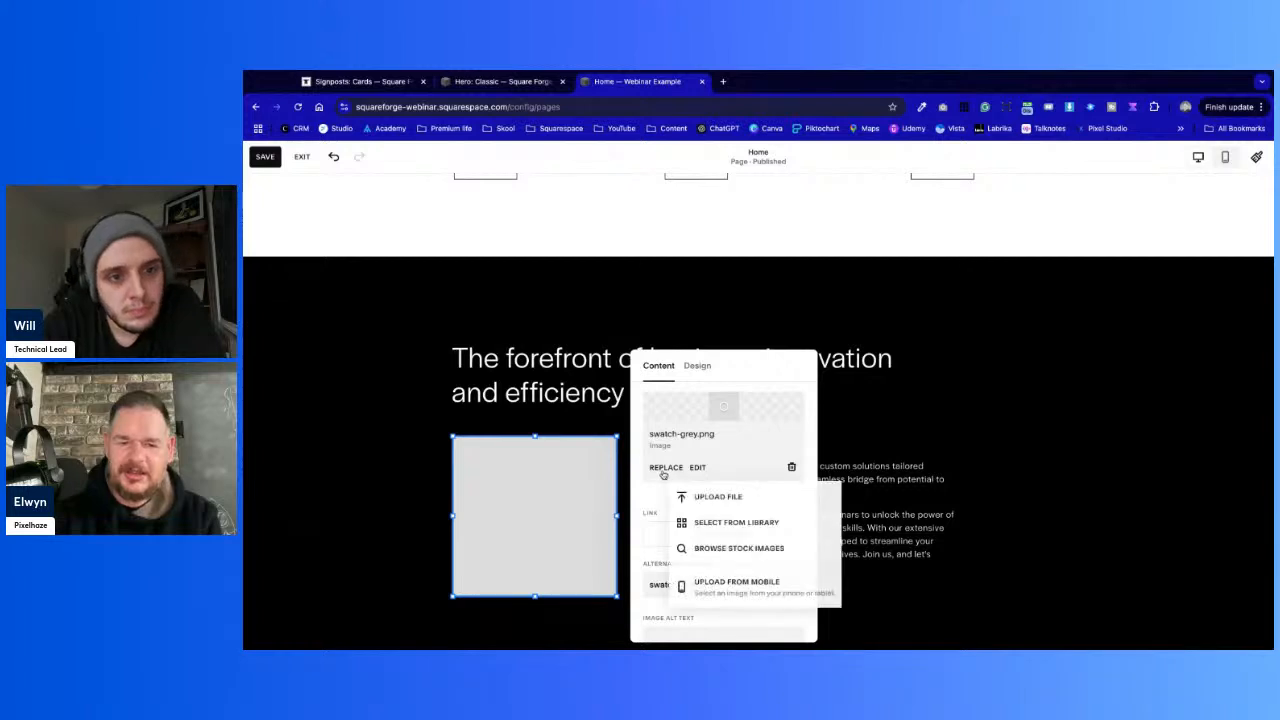
left_click(768, 546)
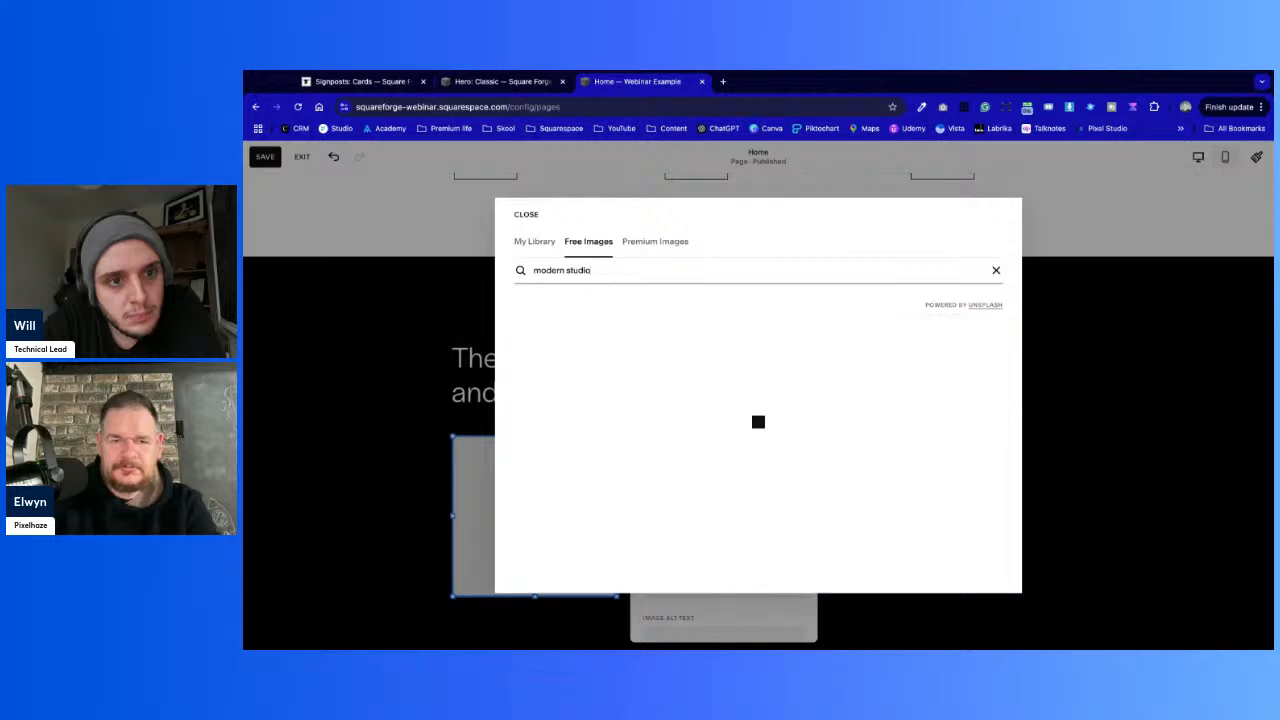
scroll(737, 460, "down", 5)
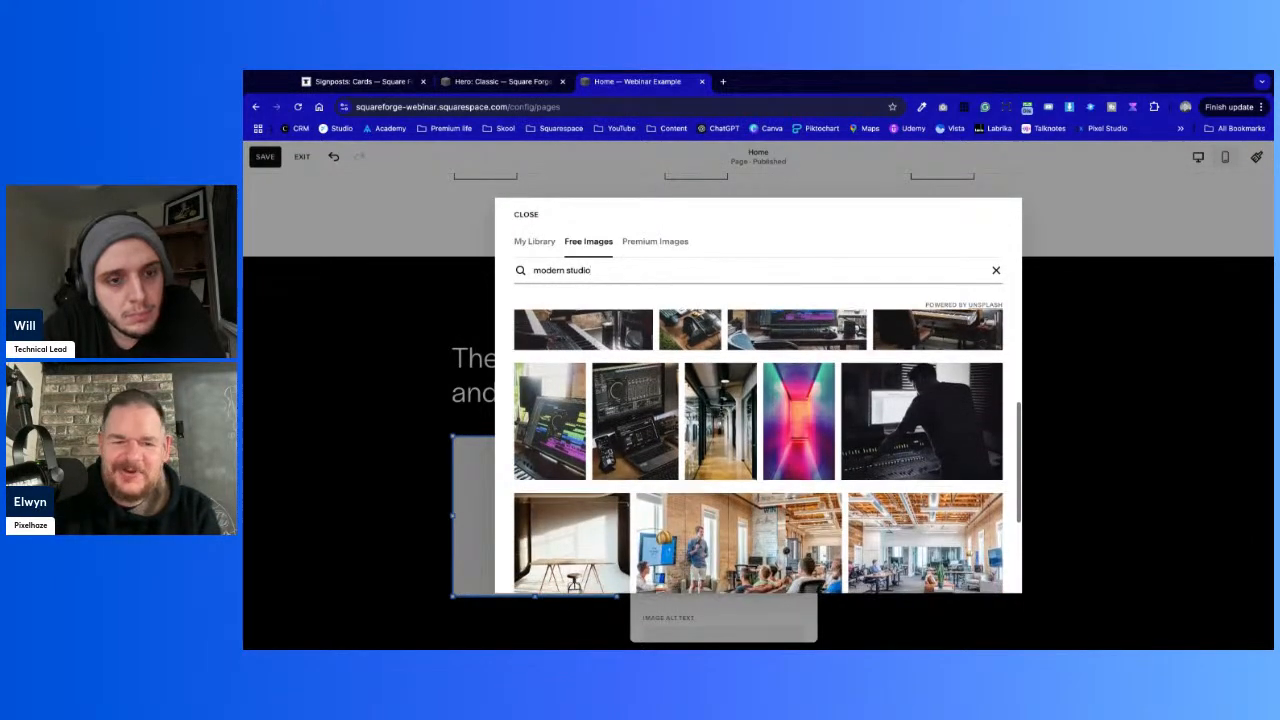
scroll(790, 490, "down", 3)
scroll(808, 490, "down", 3)
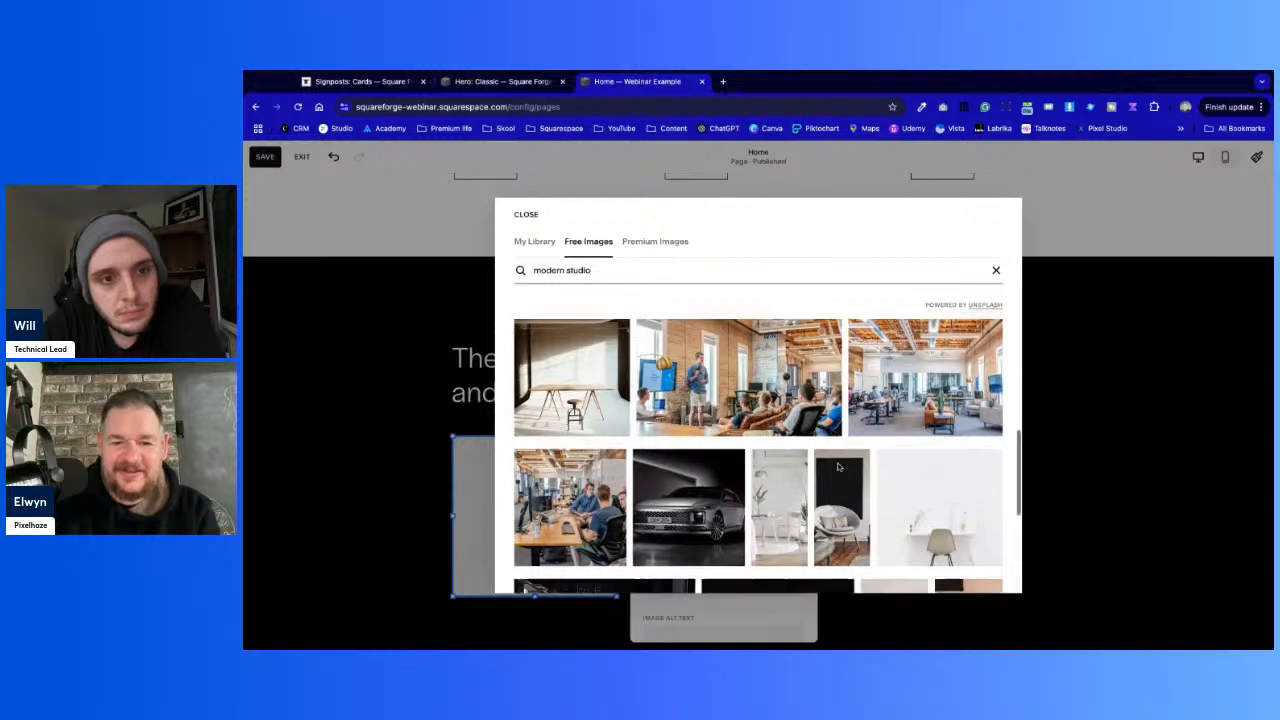
left_click(908, 420)
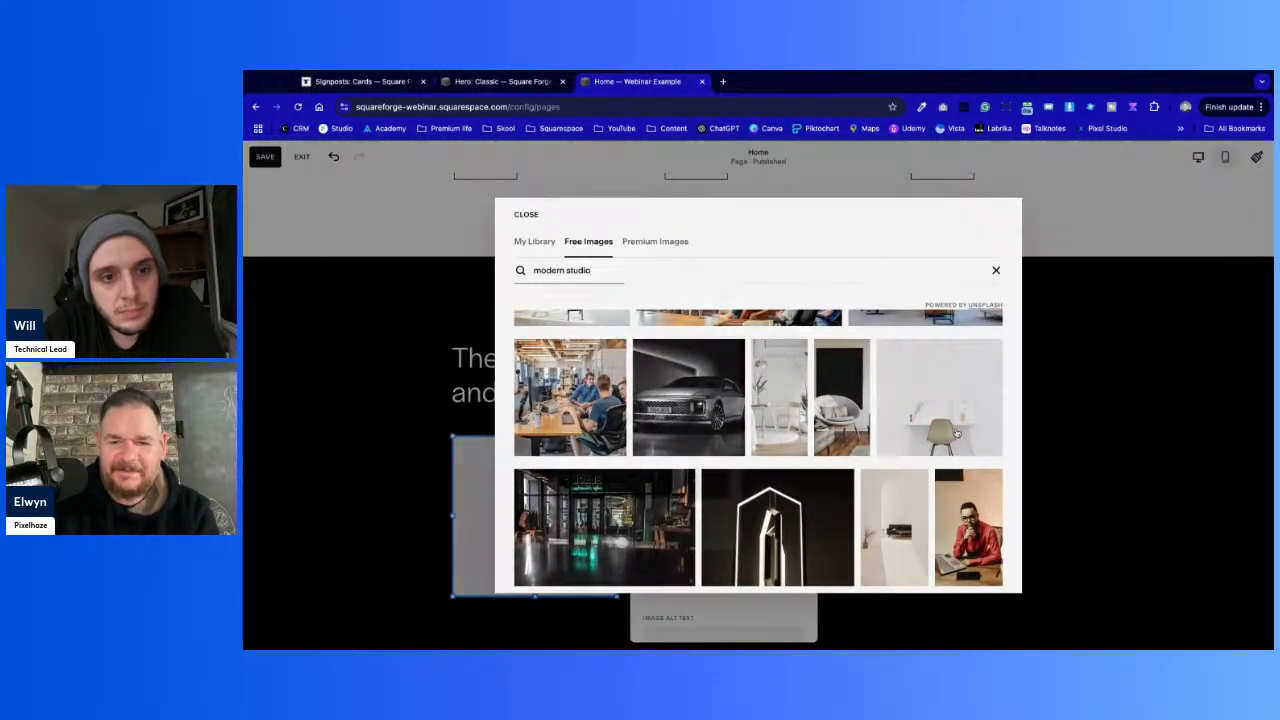
left_click(662, 485)
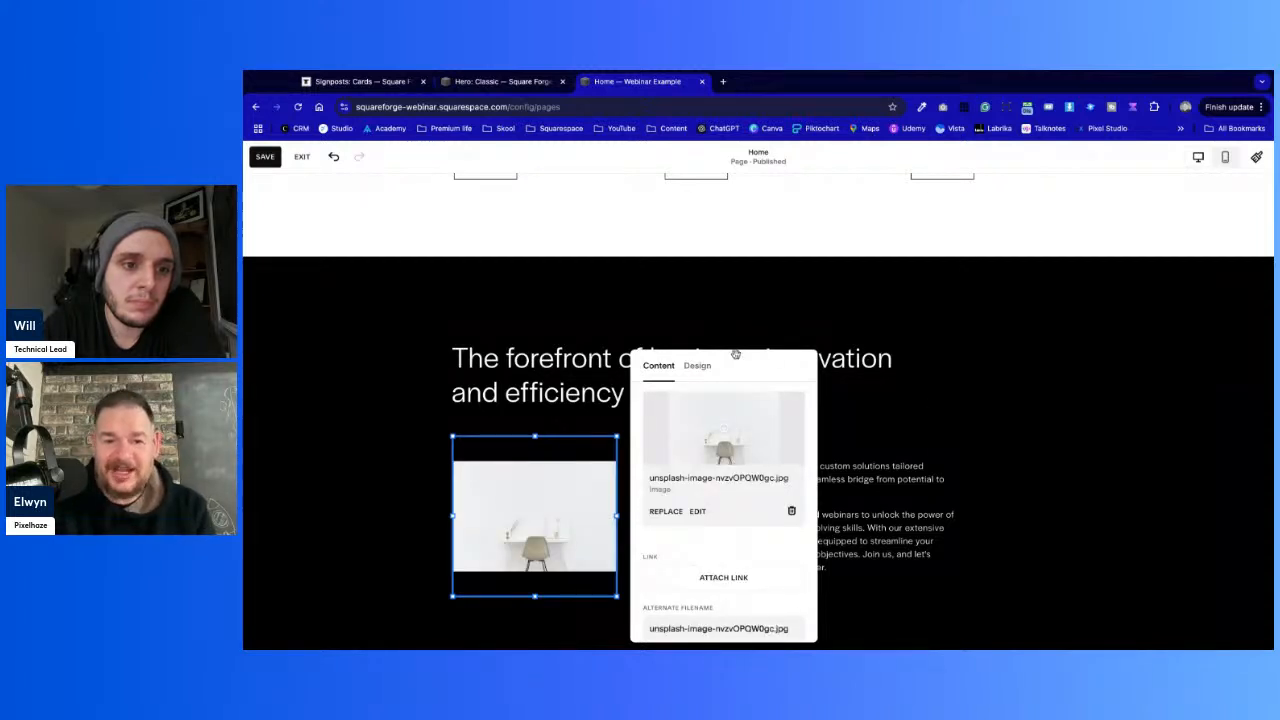
Set the desk photo to the Fill design so it covers its whole square frame
left_click(698, 366)
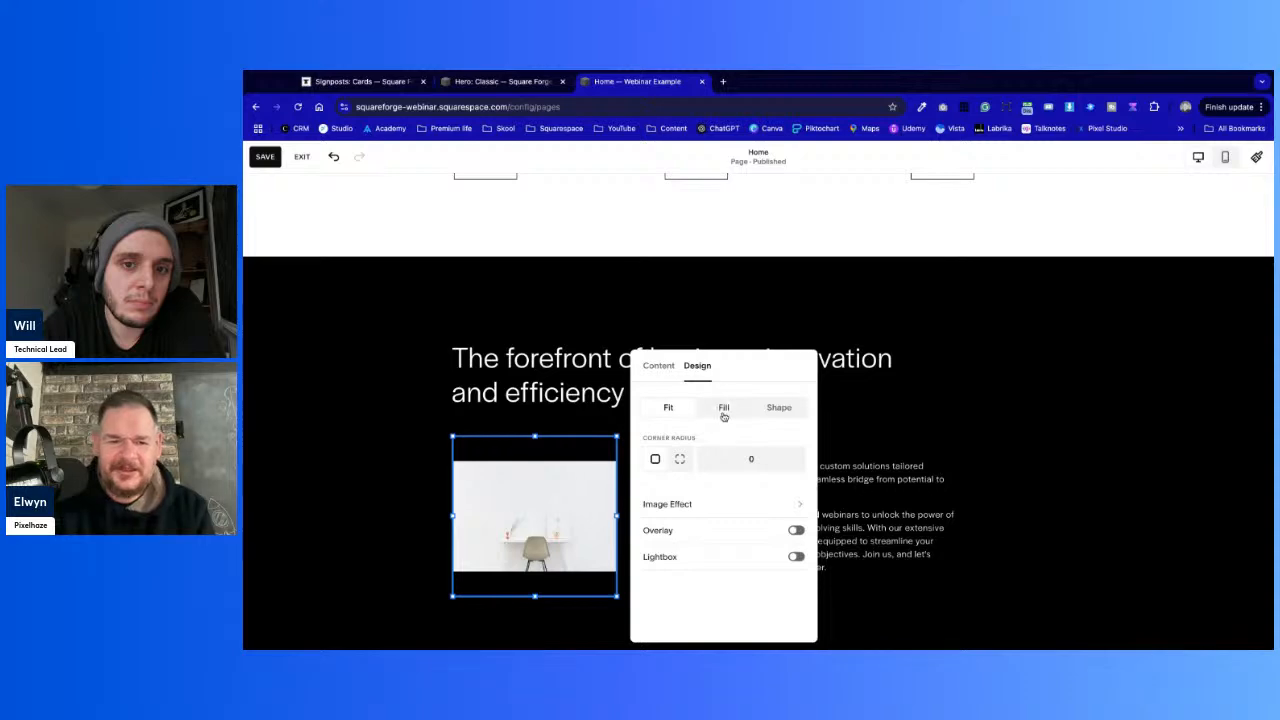
left_click(724, 416)
left_click(312, 438)
scroll(424, 586, "down", 2)
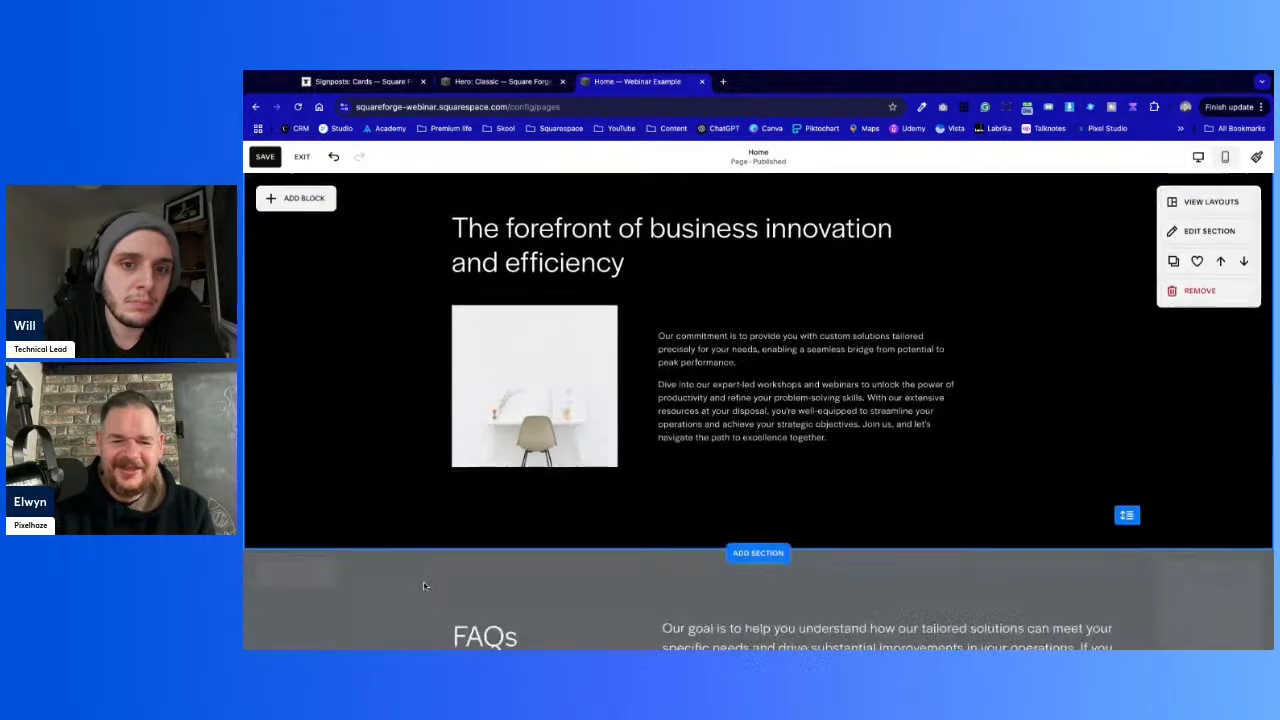
scroll(424, 586, "down", 2)
Adjust the desk photo's focal point slightly to reframe the chair within the square crop
scroll(425, 586, "up", 3)
double_click(536, 506)
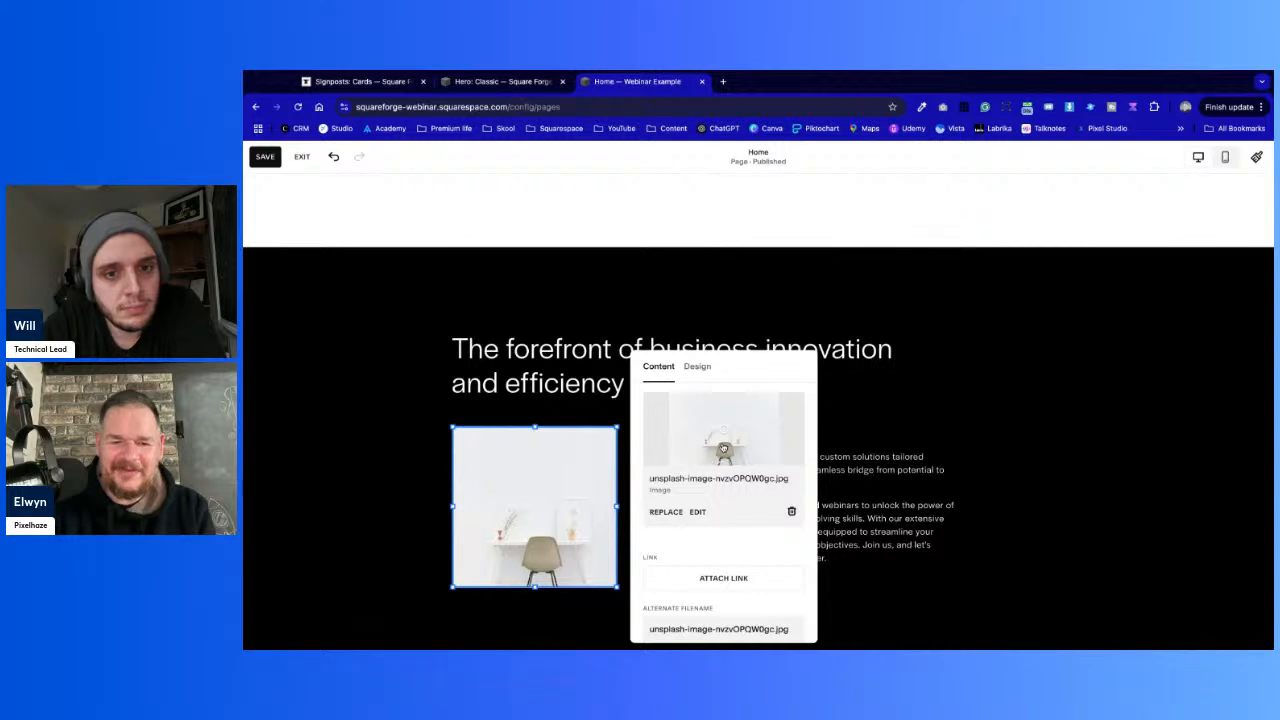
left_click(1085, 470)
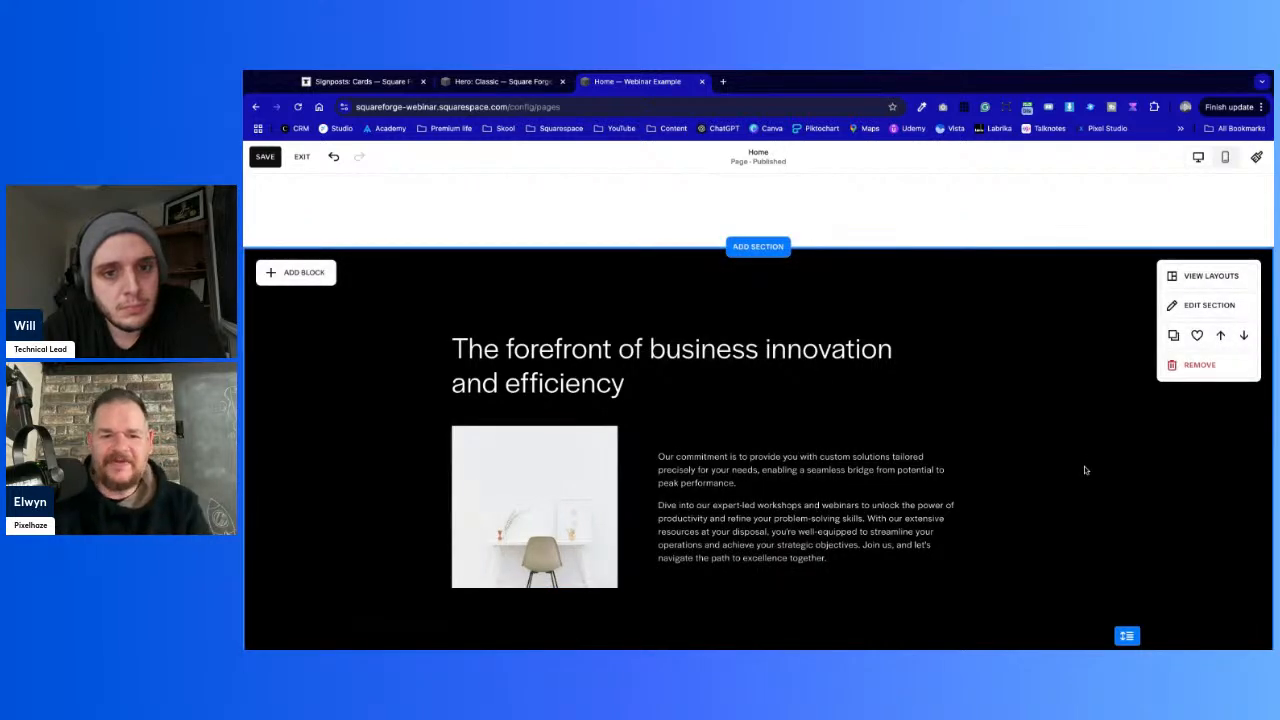
Review the Home page through the FAQs and back up to the hero, and save the page
scroll(758, 411, "down", 5)
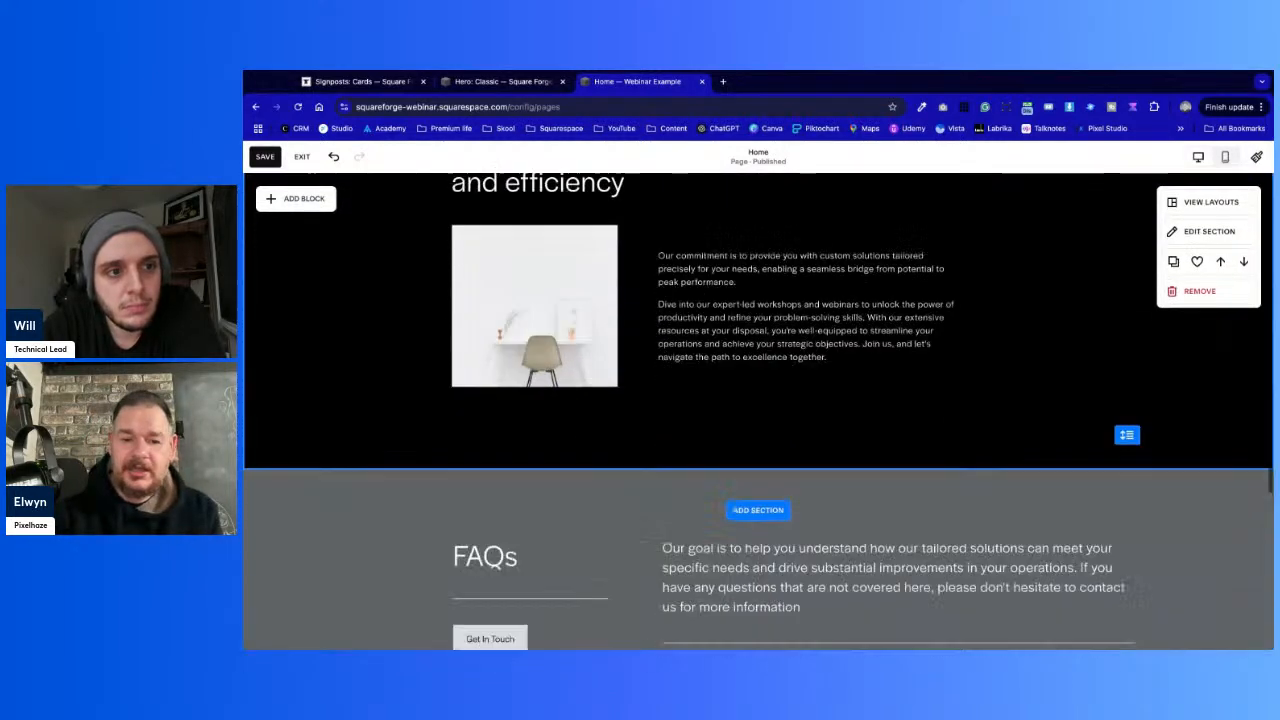
scroll(758, 411, "down", 3)
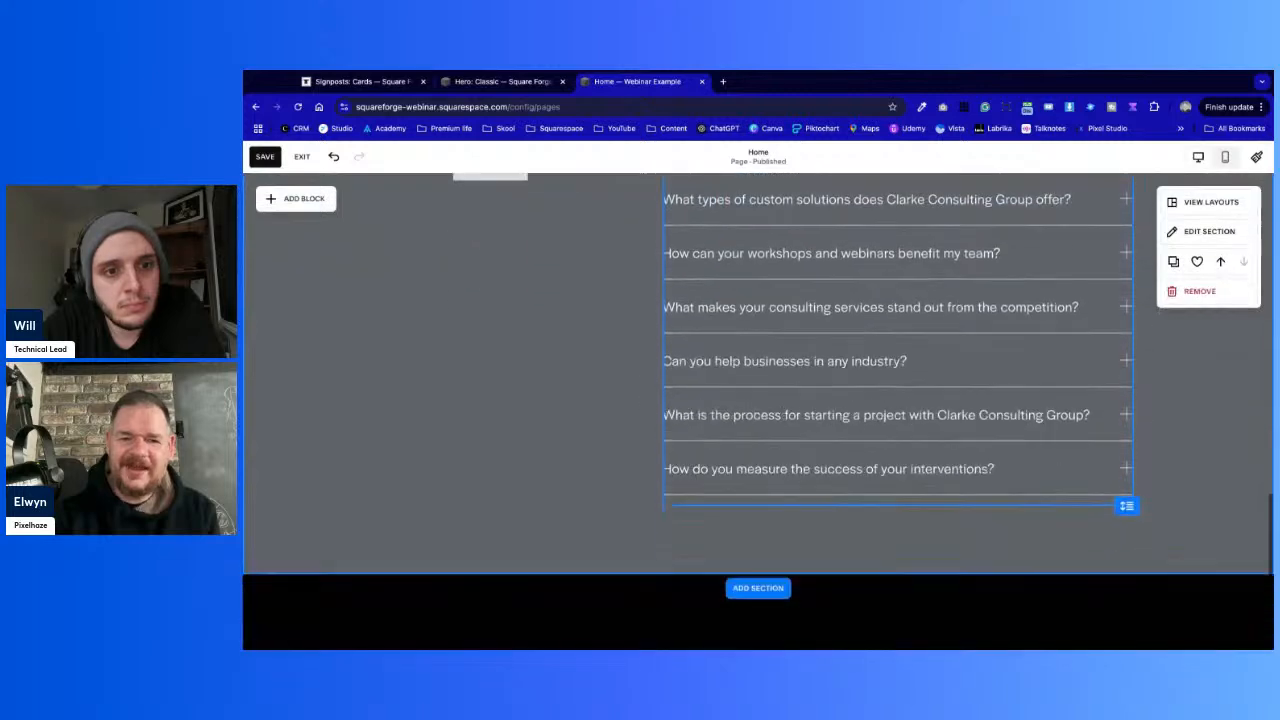
scroll(758, 411, "up", 8)
scroll(1211, 374, "up", 6)
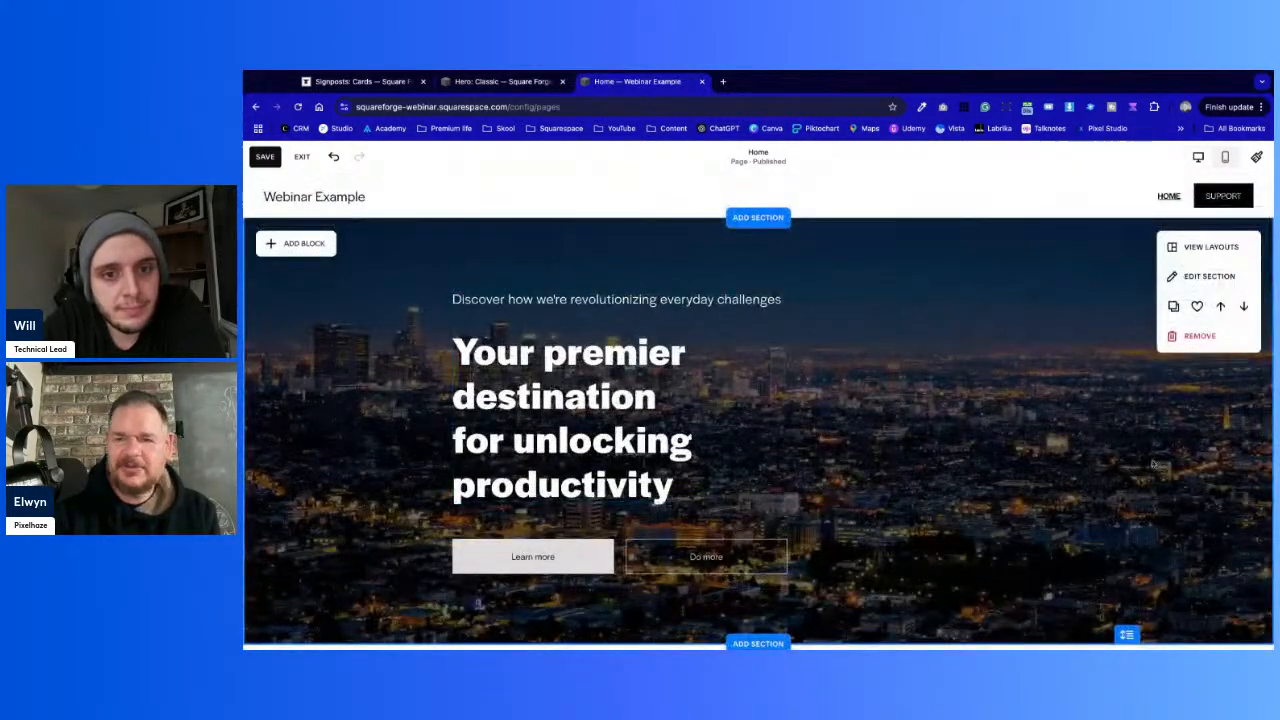
left_click(262, 157)
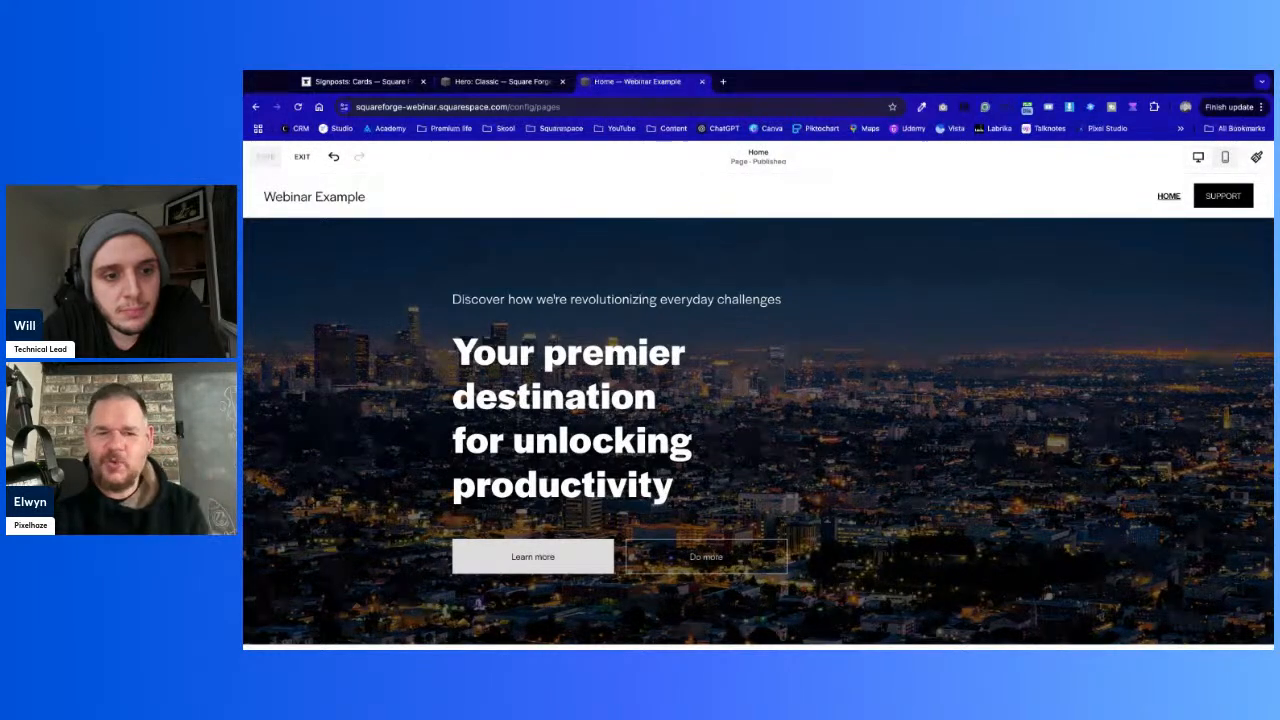
Apply the recommended yellow, red, magenta and black color palette in the site styles
left_click(1256, 158)
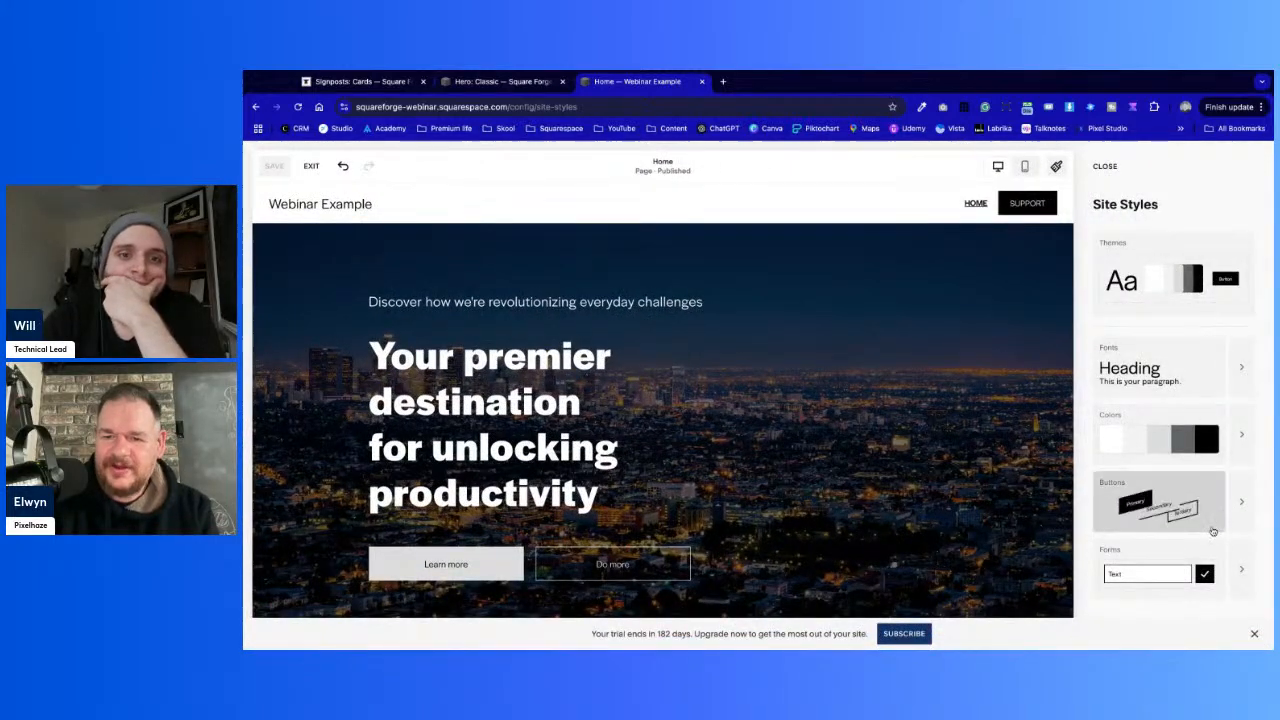
left_click(1195, 438)
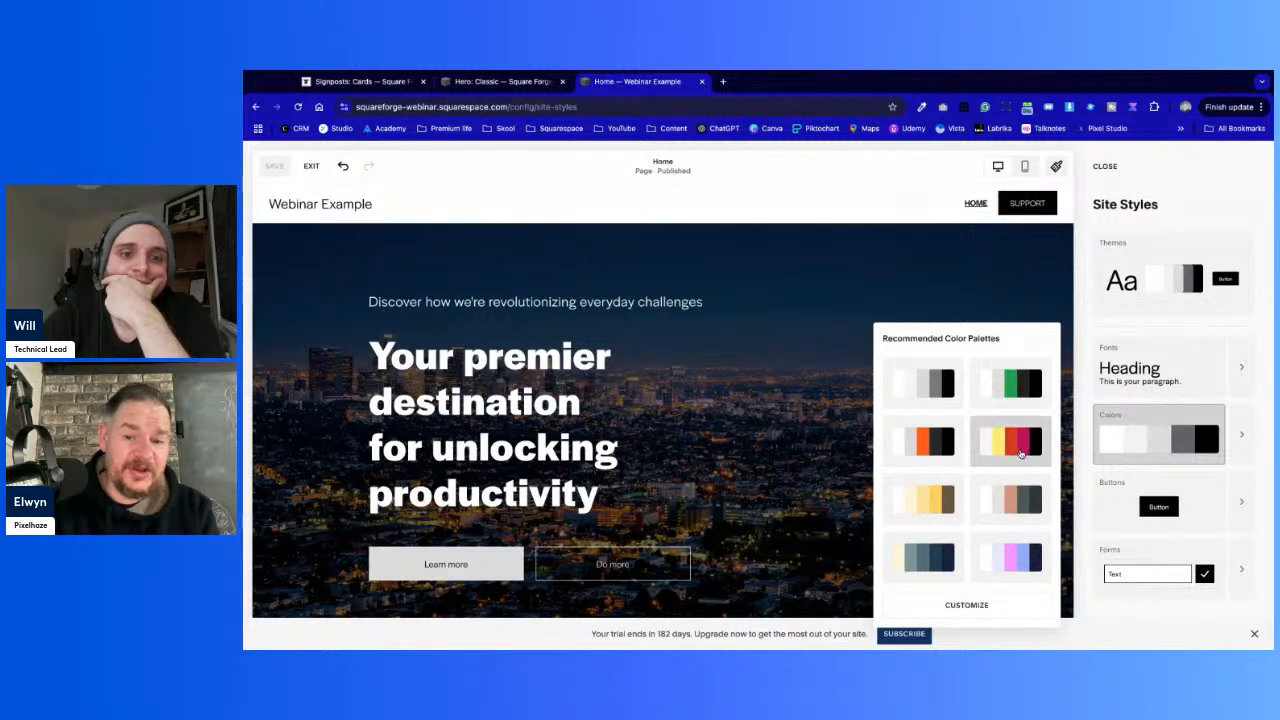
left_click(1020, 454)
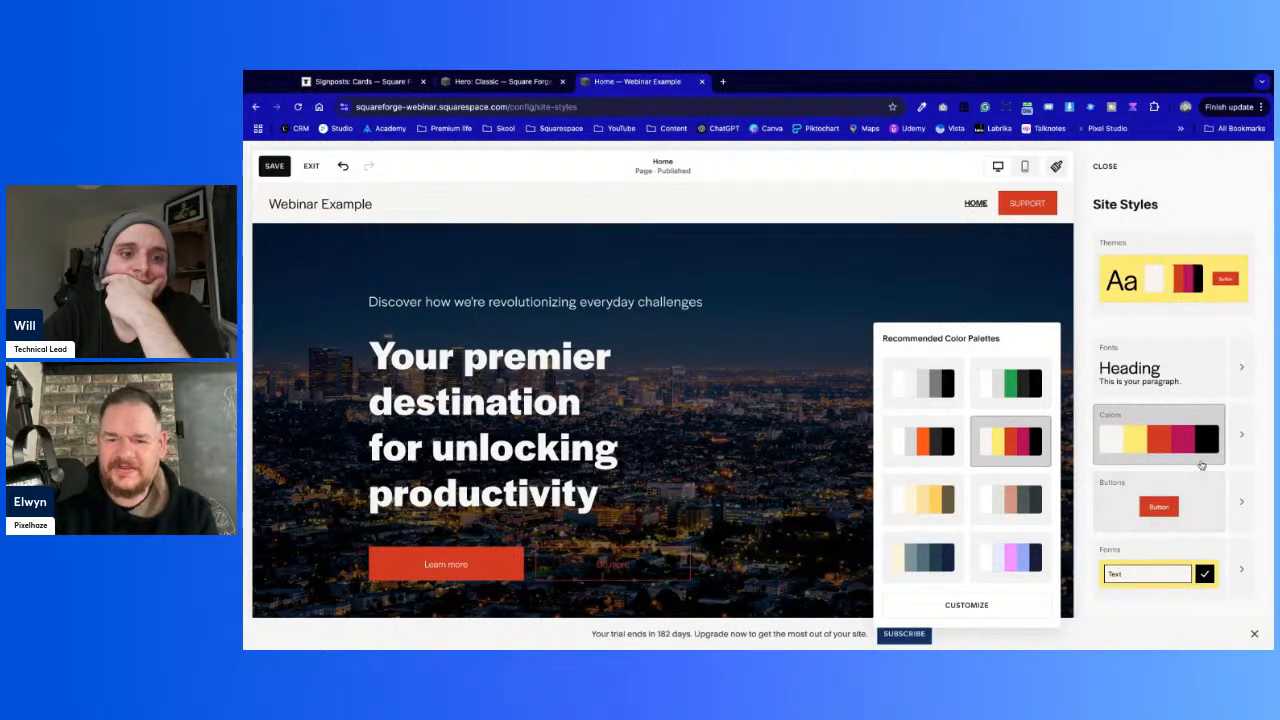
Open the detailed color settings and examine how the new palette affects the three-column, business innovation and FAQ sections
left_click(1241, 440)
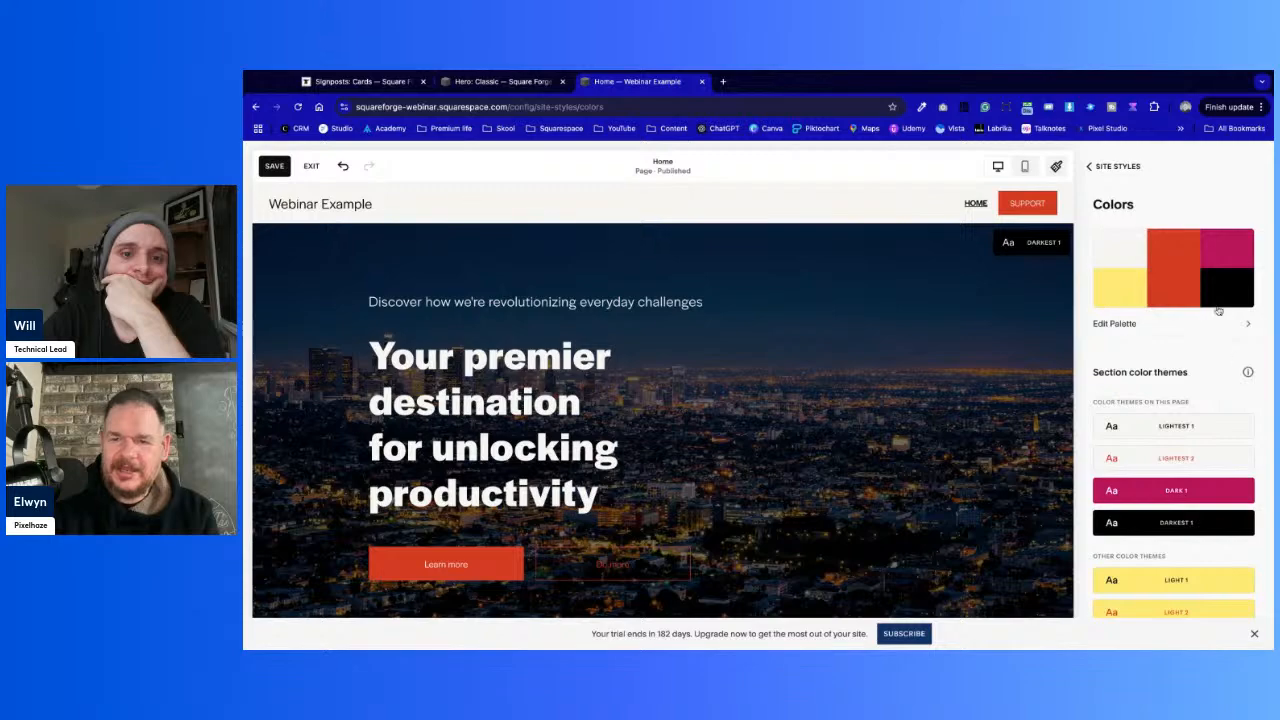
scroll(763, 469, "down", 4)
scroll(763, 469, "up", 2)
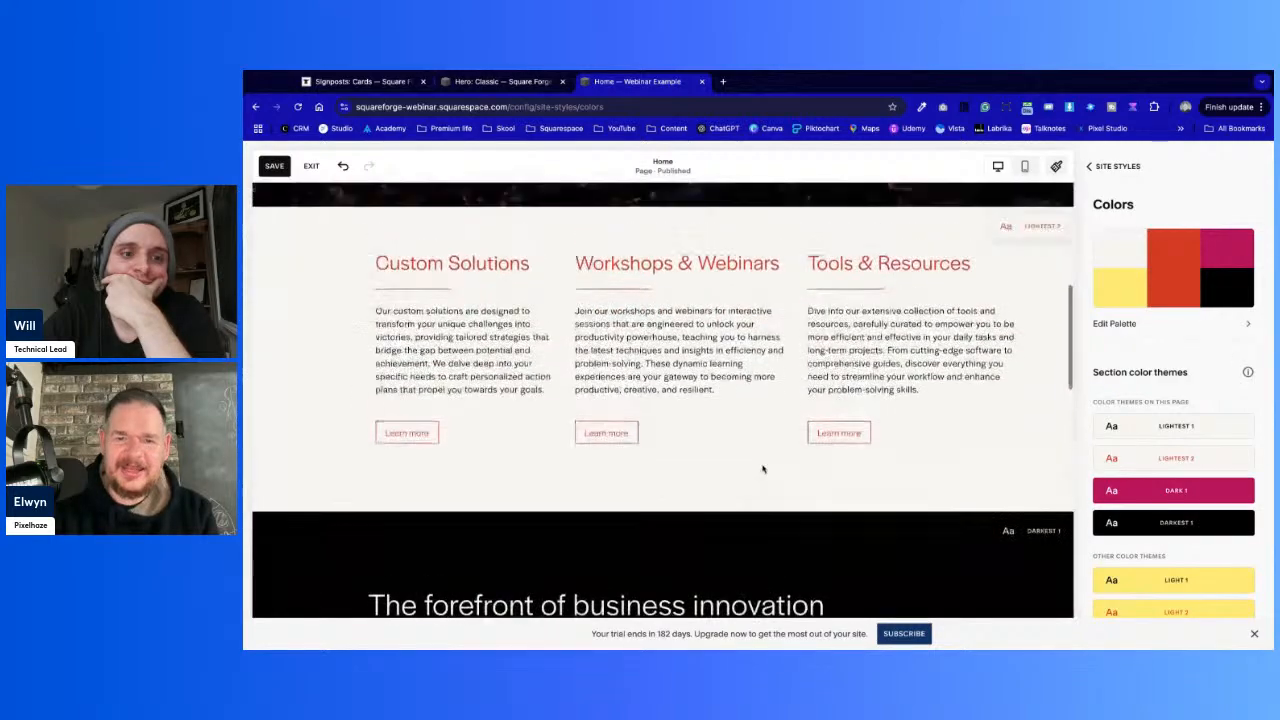
scroll(763, 469, "up", 3)
scroll(763, 469, "down", 8)
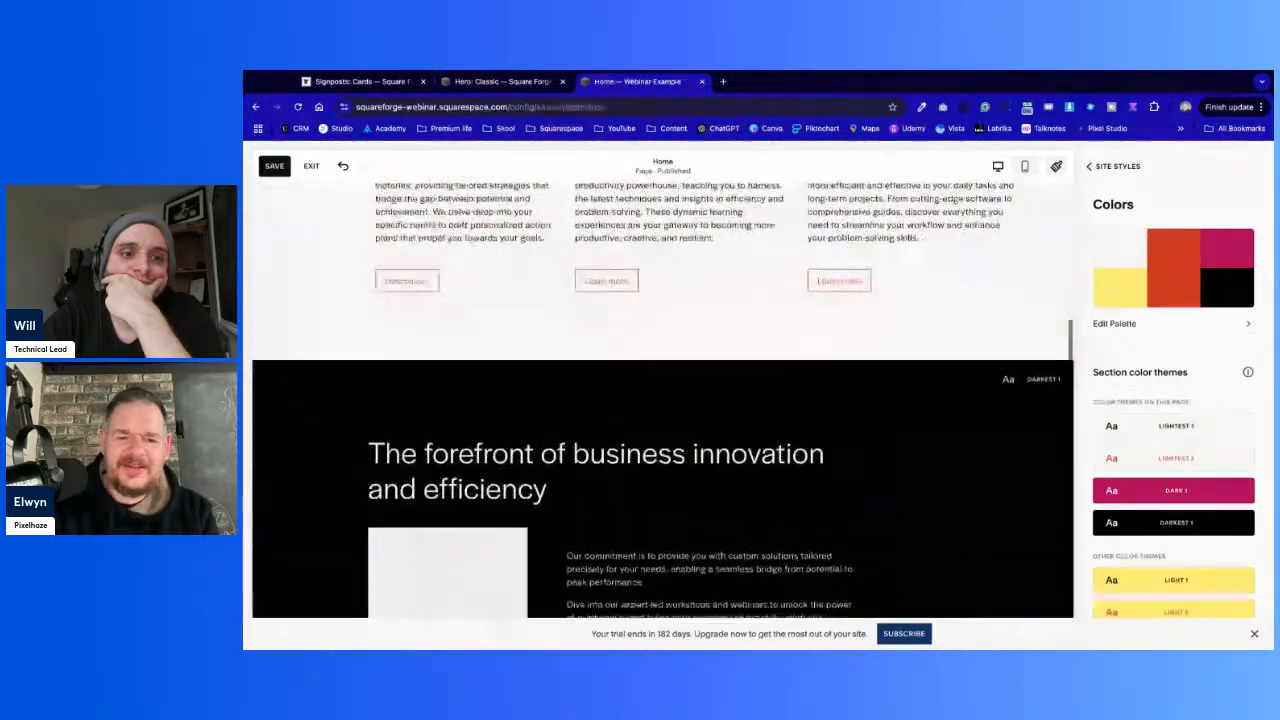
scroll(763, 469, "down", 3)
scroll(763, 469, "up", 1)
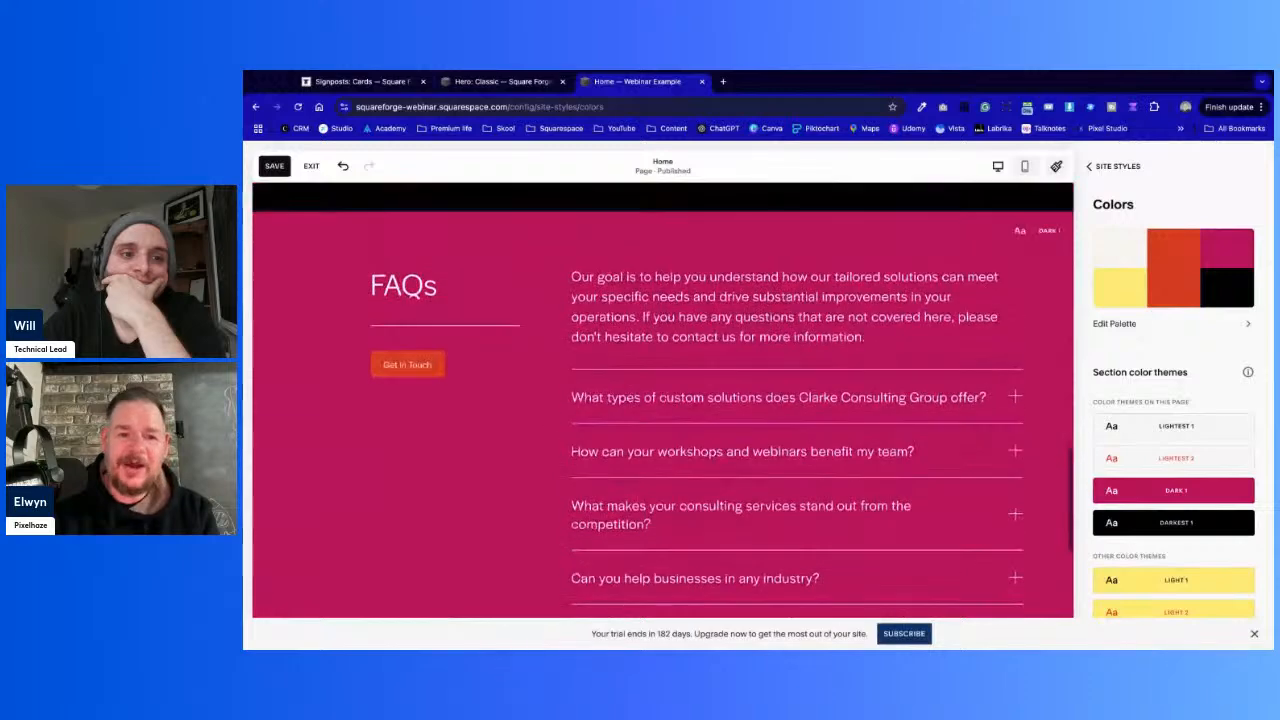
scroll(763, 469, "down", 1)
scroll(763, 469, "down", 3)
scroll(763, 469, "up", 3)
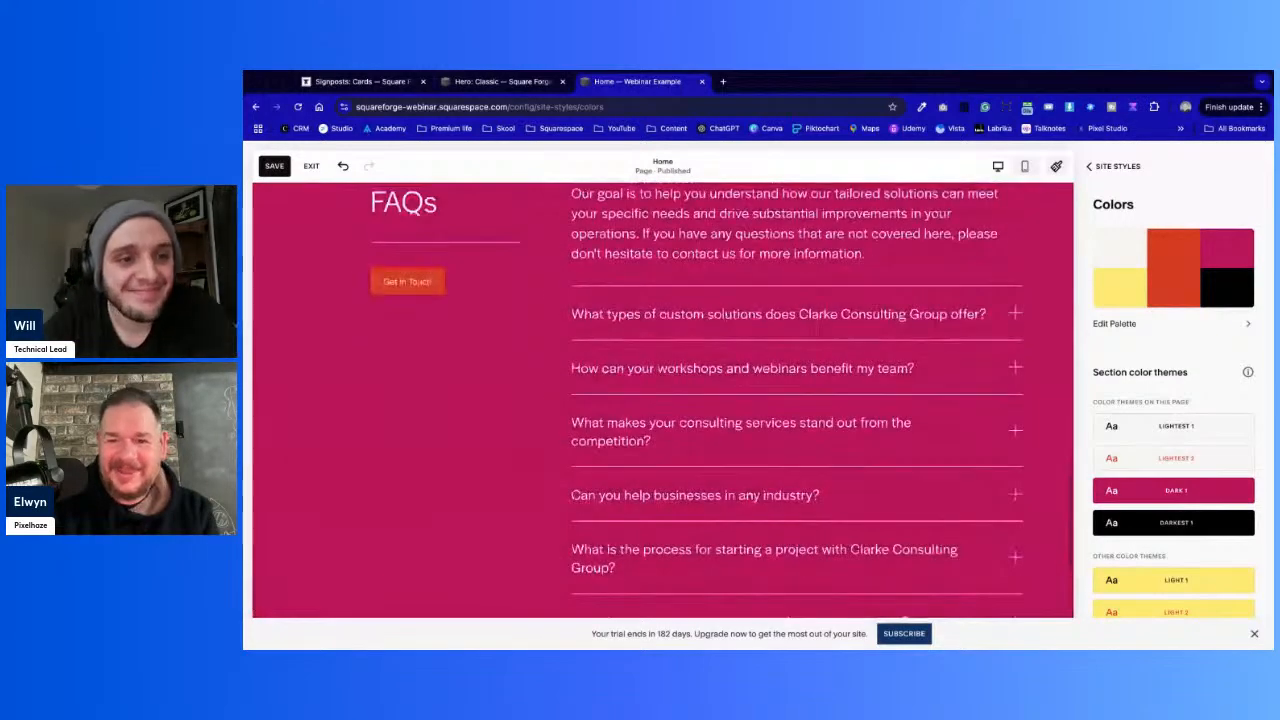
Replace the palette's red accent with the magenta swatch's hex value, #BD005B
left_click(1185, 255)
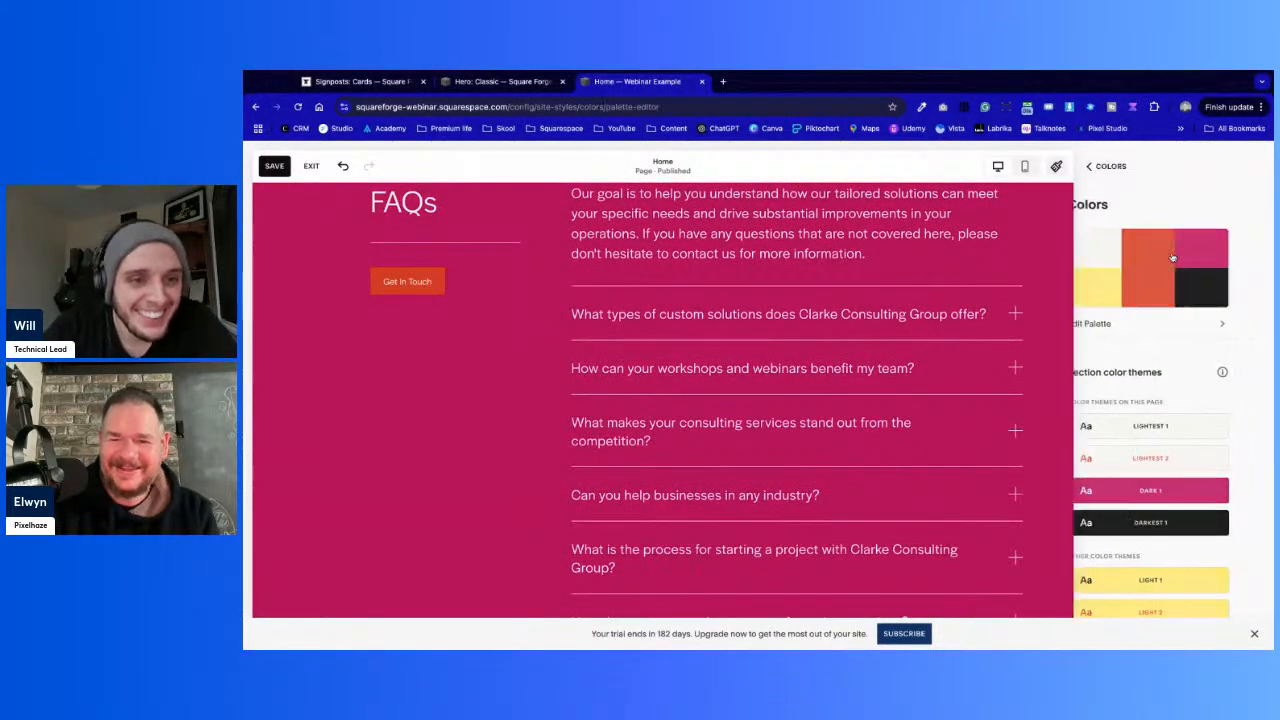
left_click(1204, 234)
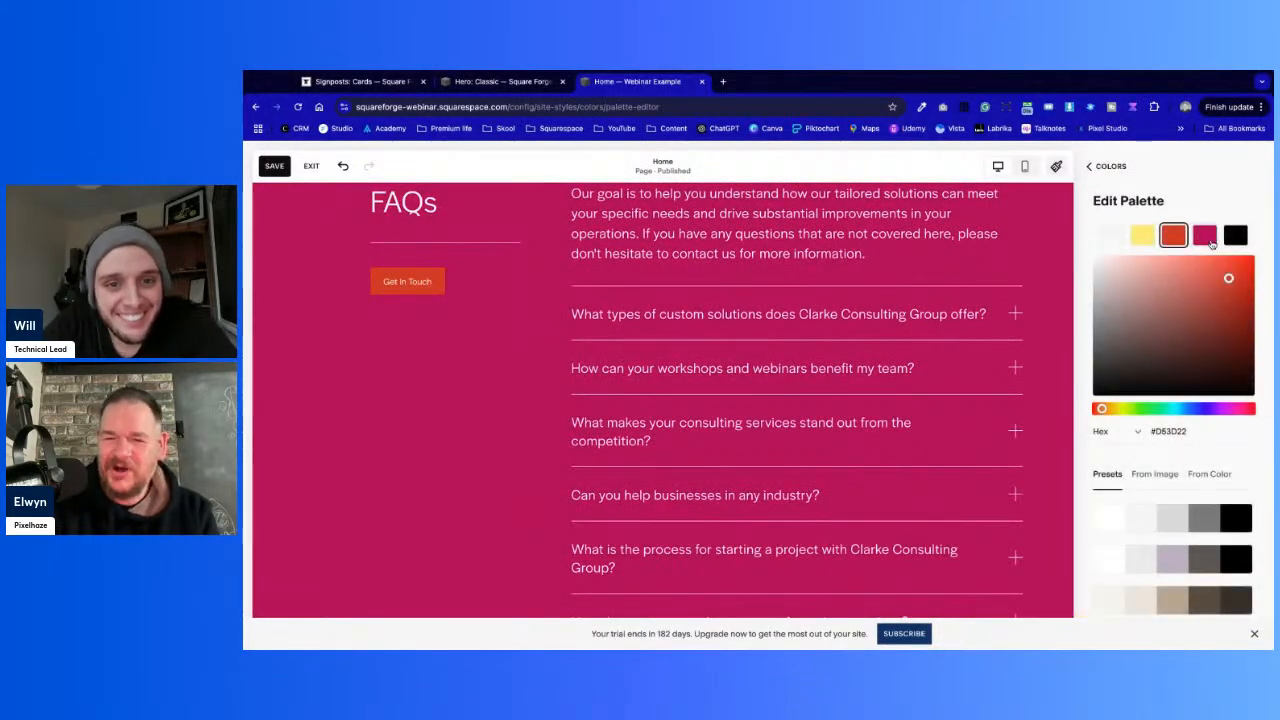
left_click(1193, 430)
key("ctrl+c")
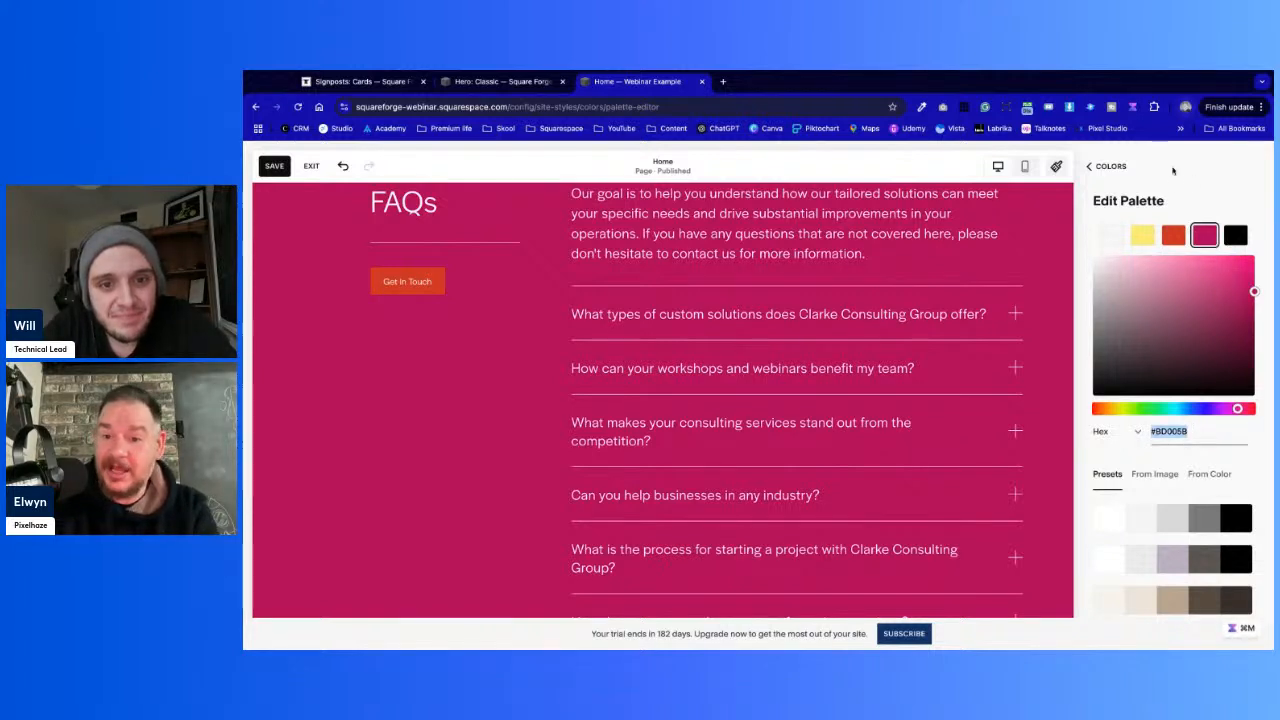
left_click(1172, 235)
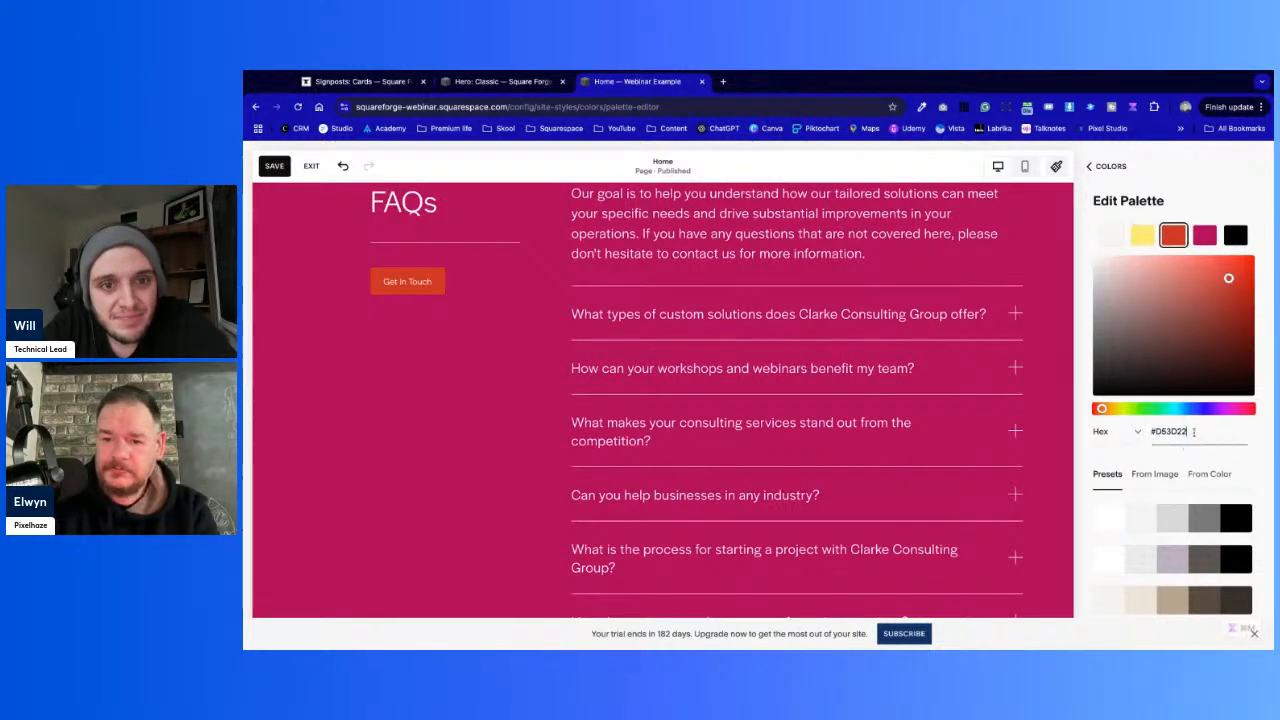
key("ctrl+v")
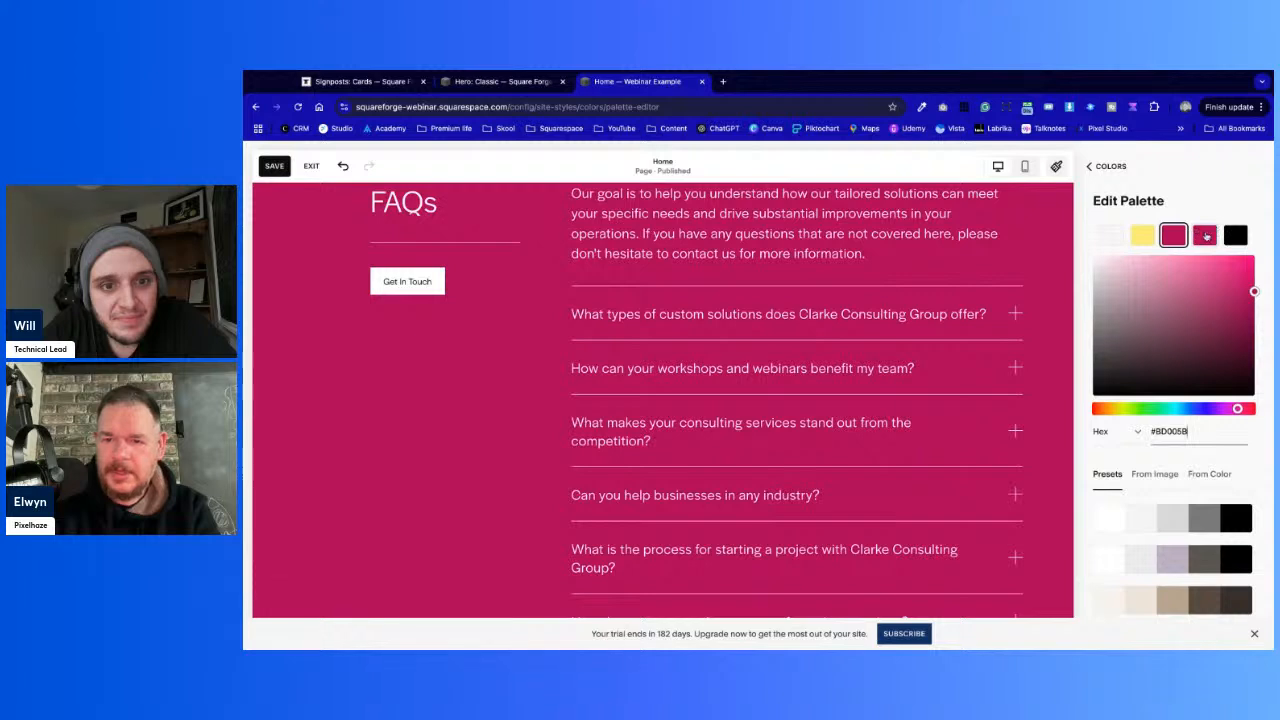
Darken the palette's original magenta dark color to a muted plum, #391527, and check it from the footer up to the hero
left_click(1253, 365)
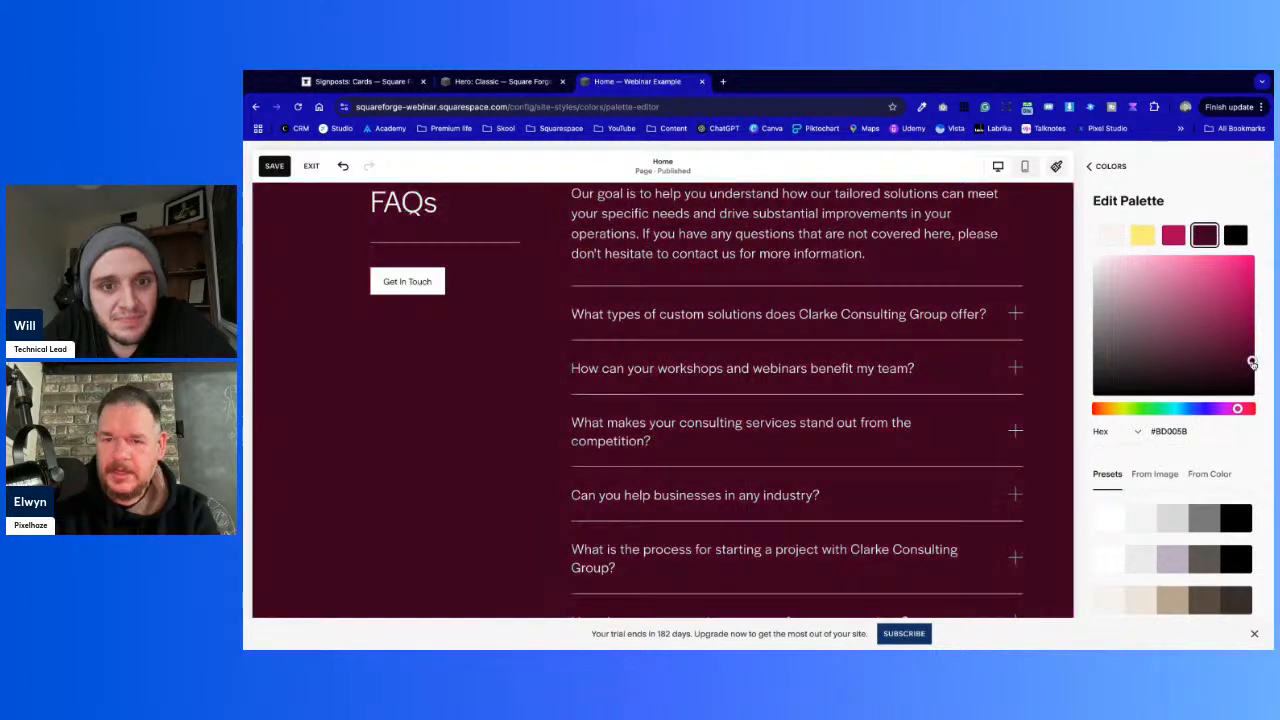
left_click_drag(1253, 365, 1254, 376)
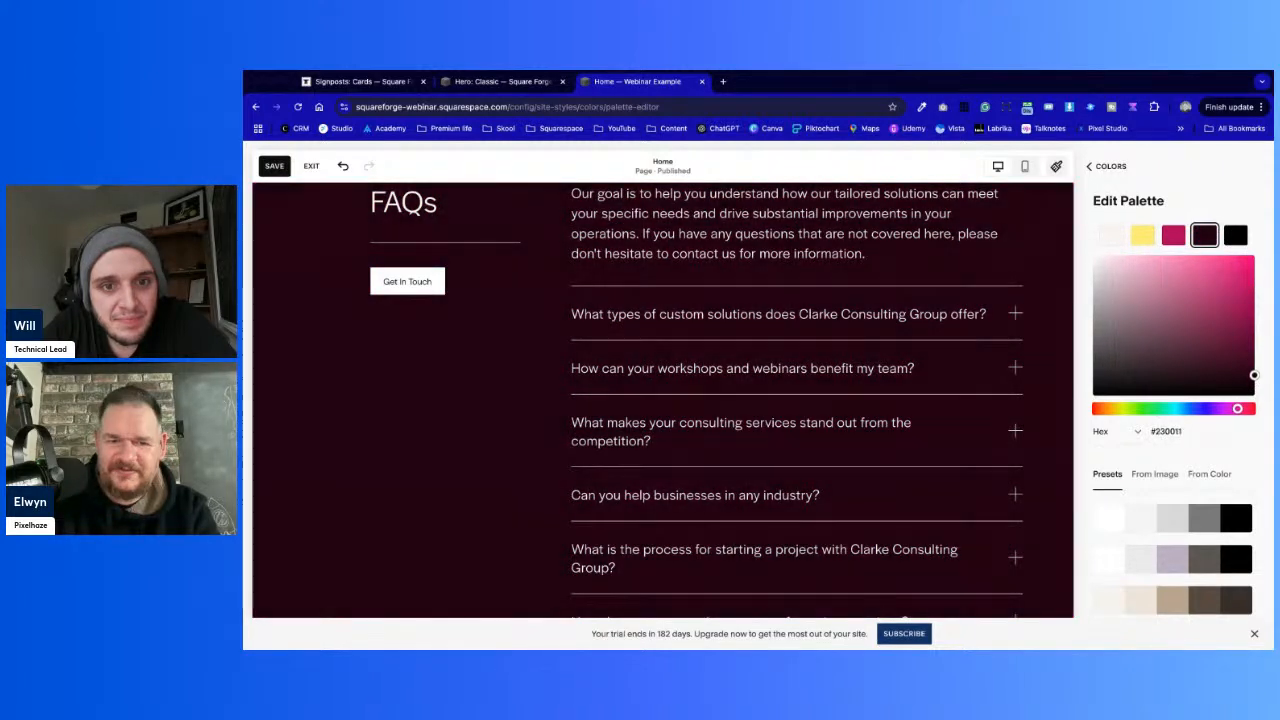
scroll(571, 390, "up", 5)
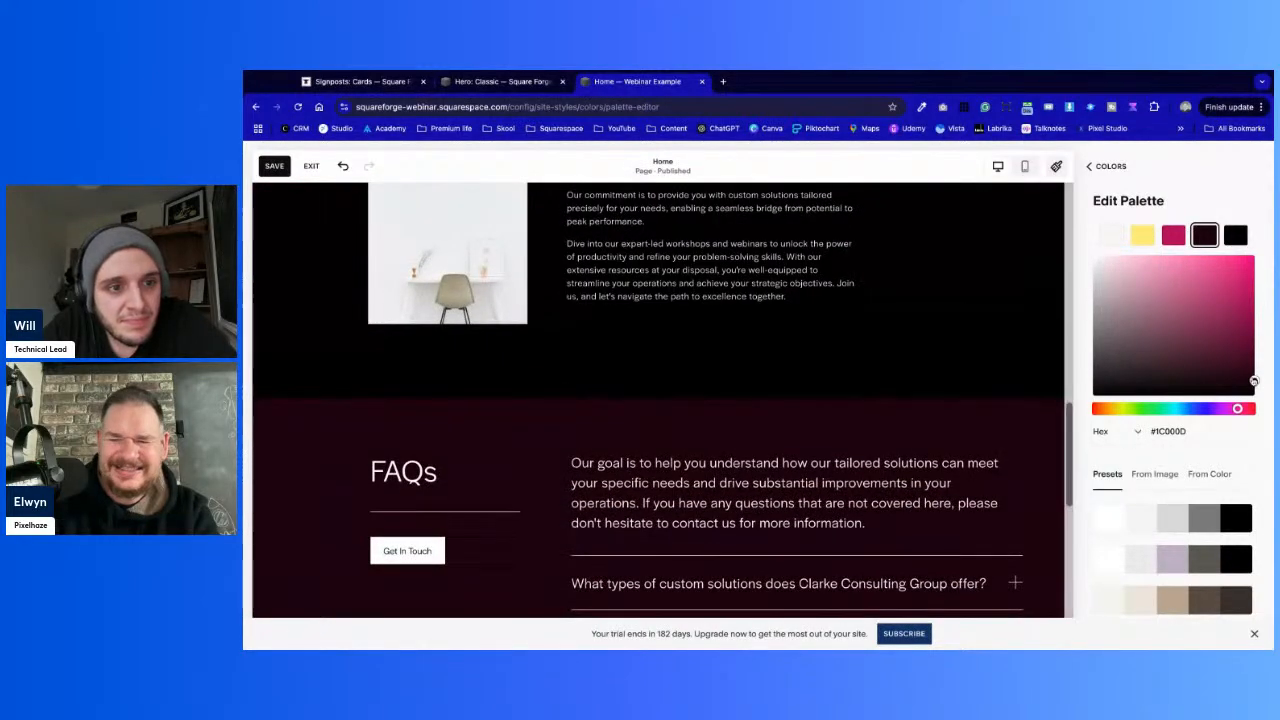
left_click(1203, 357)
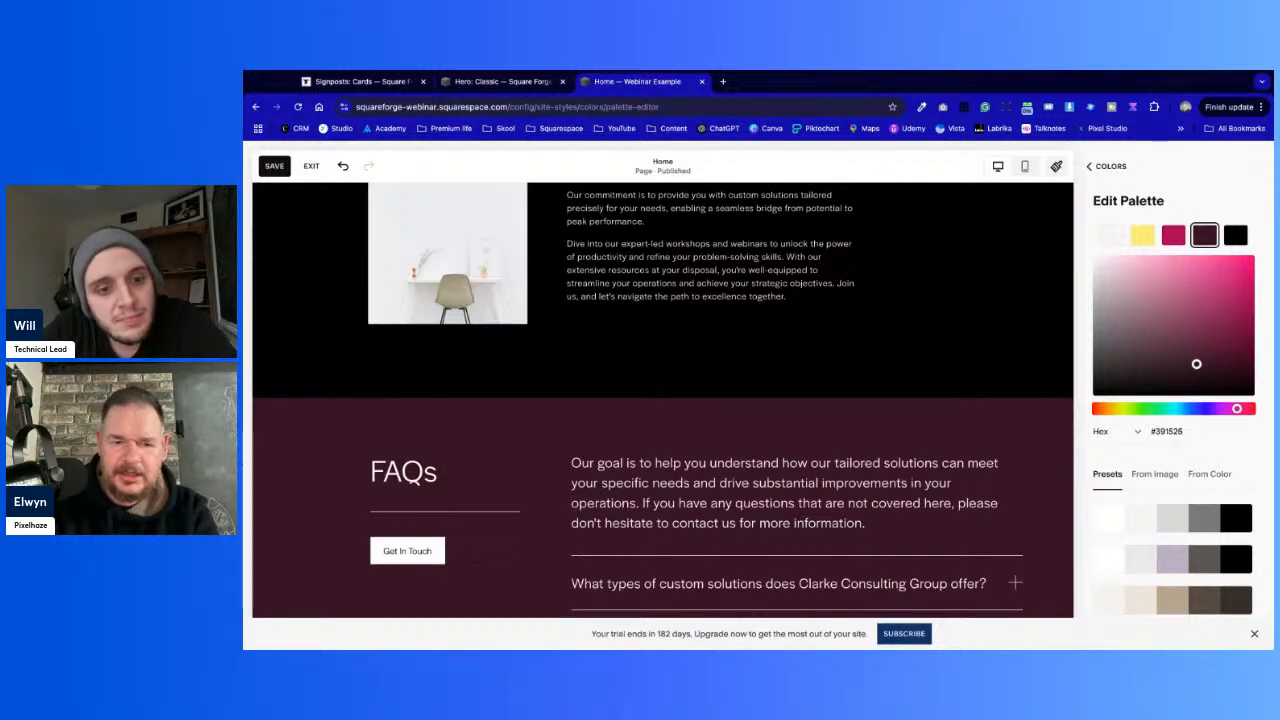
scroll(849, 386, "down", 6)
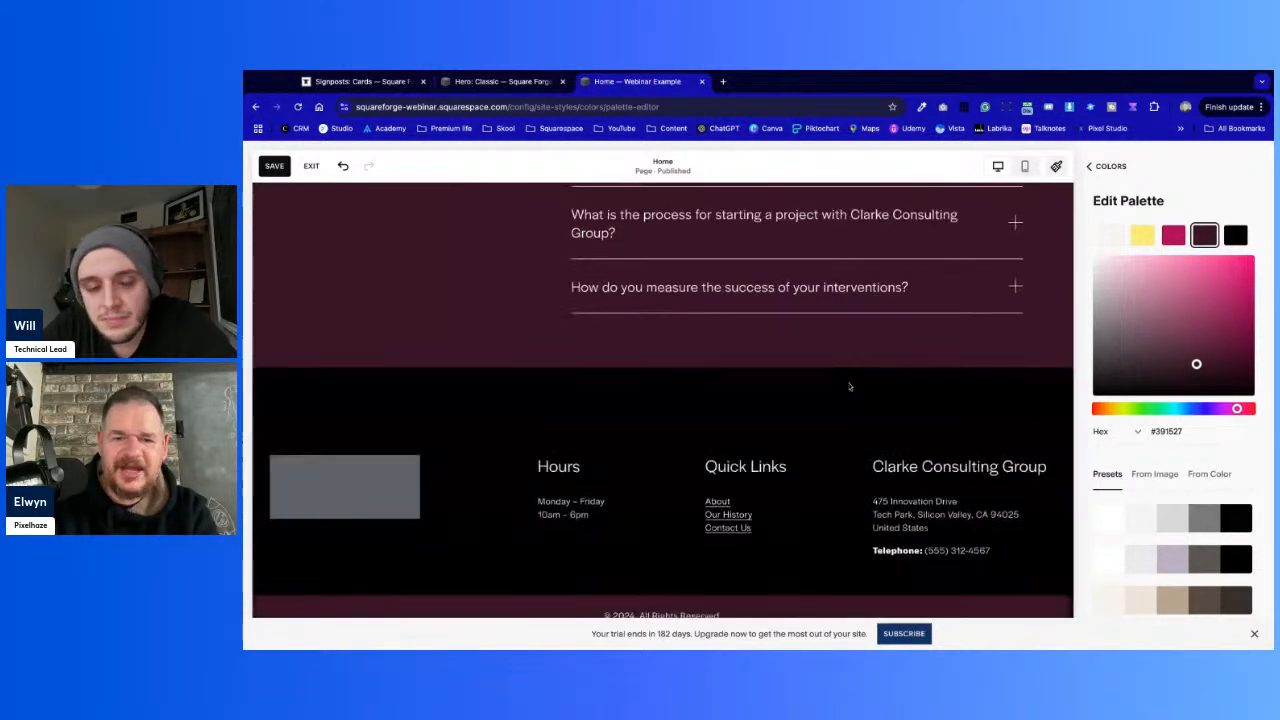
scroll(849, 386, "up", 7)
scroll(663, 400, "up", 15)
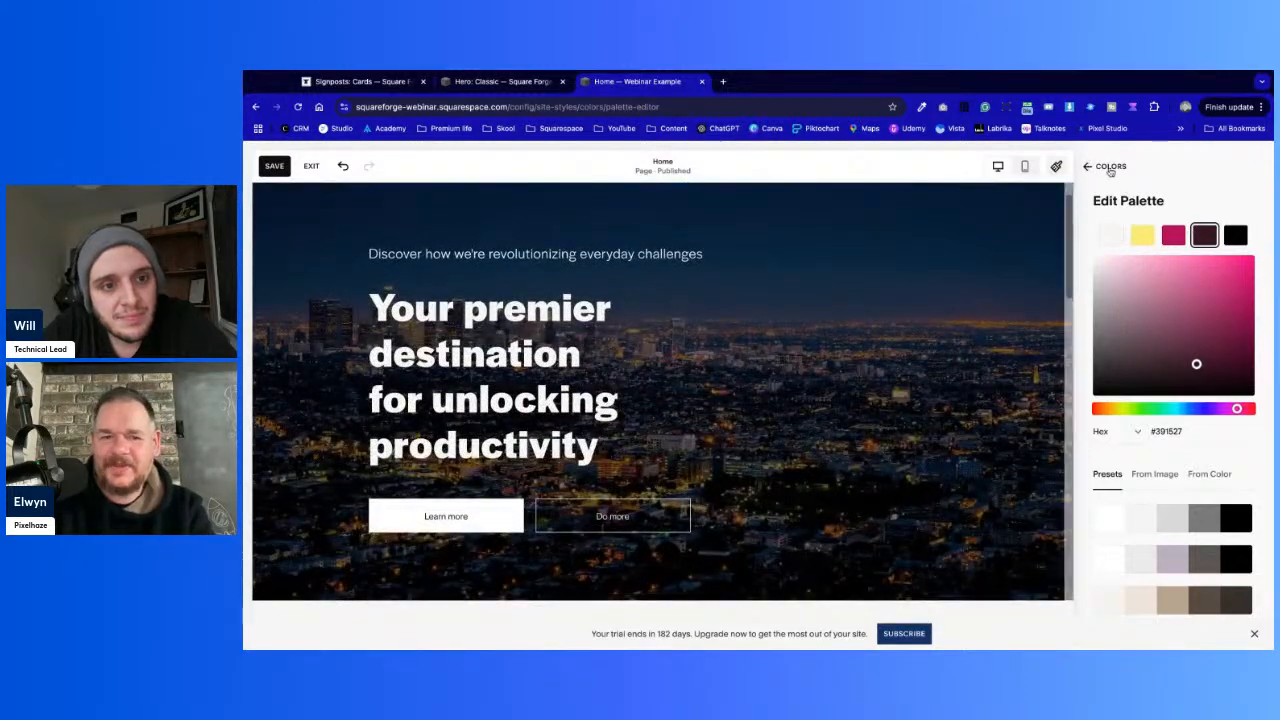
Close the site styles and check the recolored sections at full width down to the FAQs
left_click(1107, 166)
left_click(1107, 167)
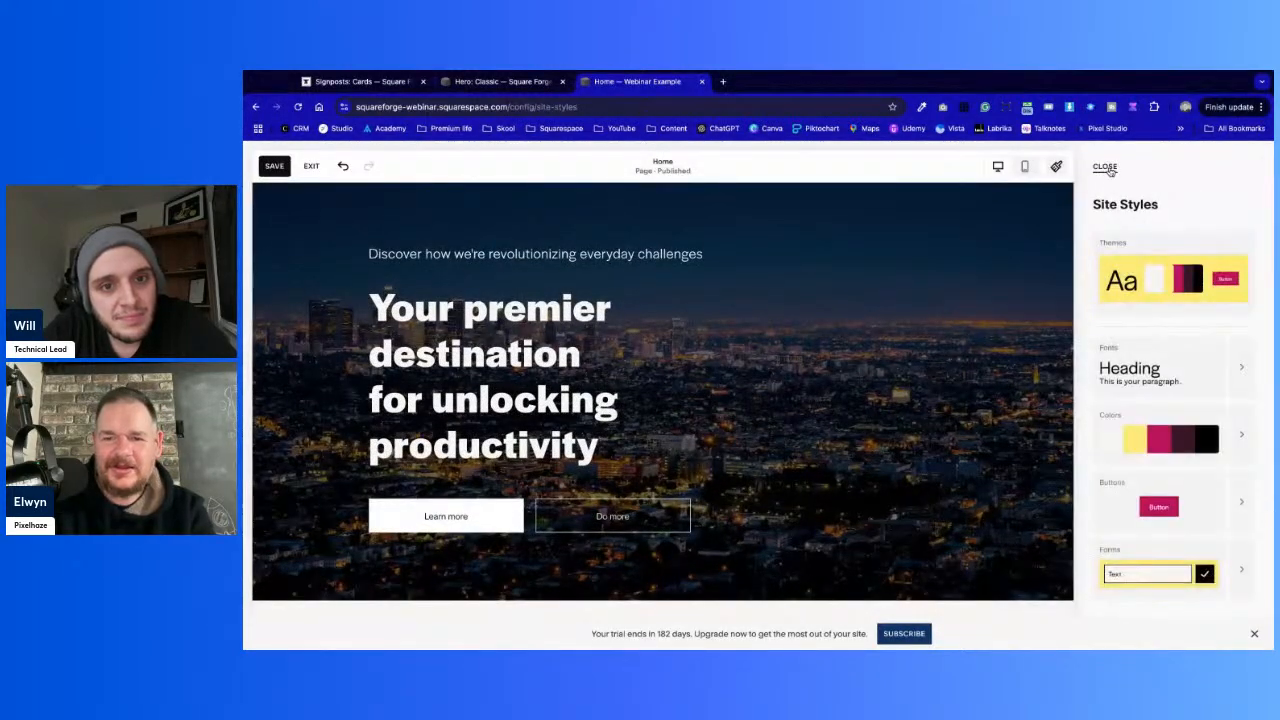
left_click(1105, 166)
scroll(636, 399, "down", 20)
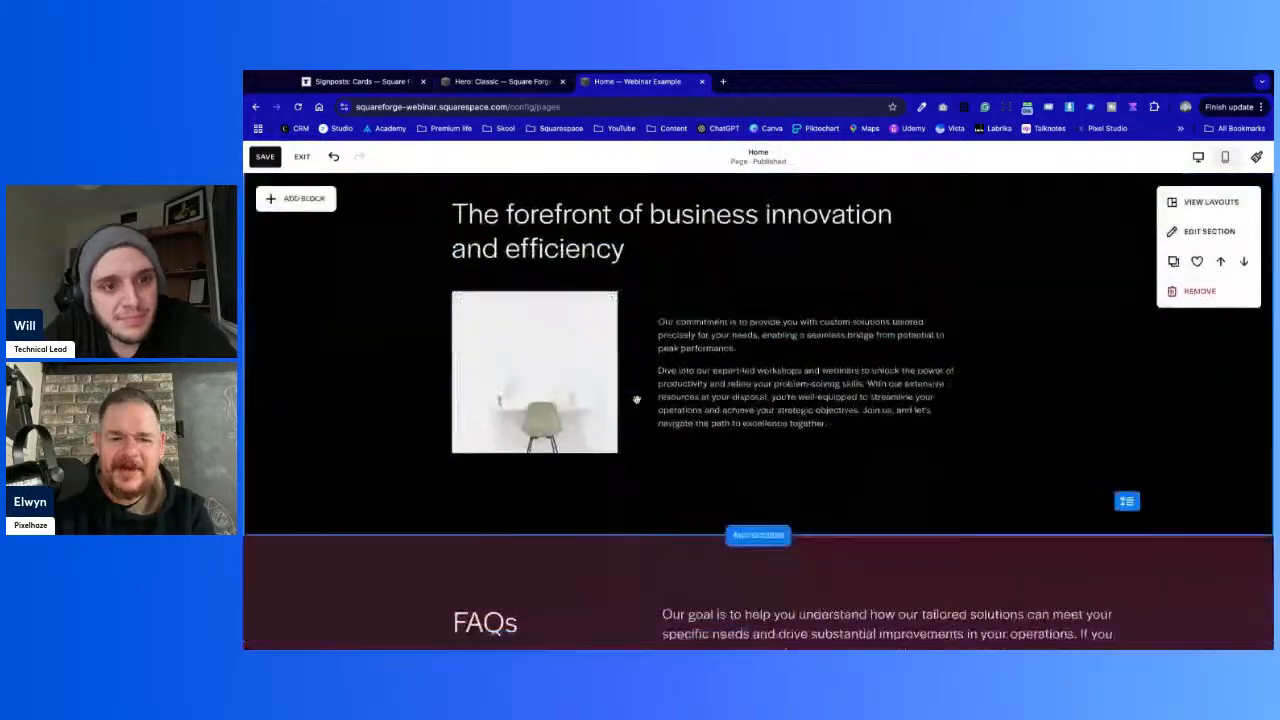
Apply the Dark 2 color theme to the hero section and check its tinted background above the three-column section
scroll(636, 399, "up", 10)
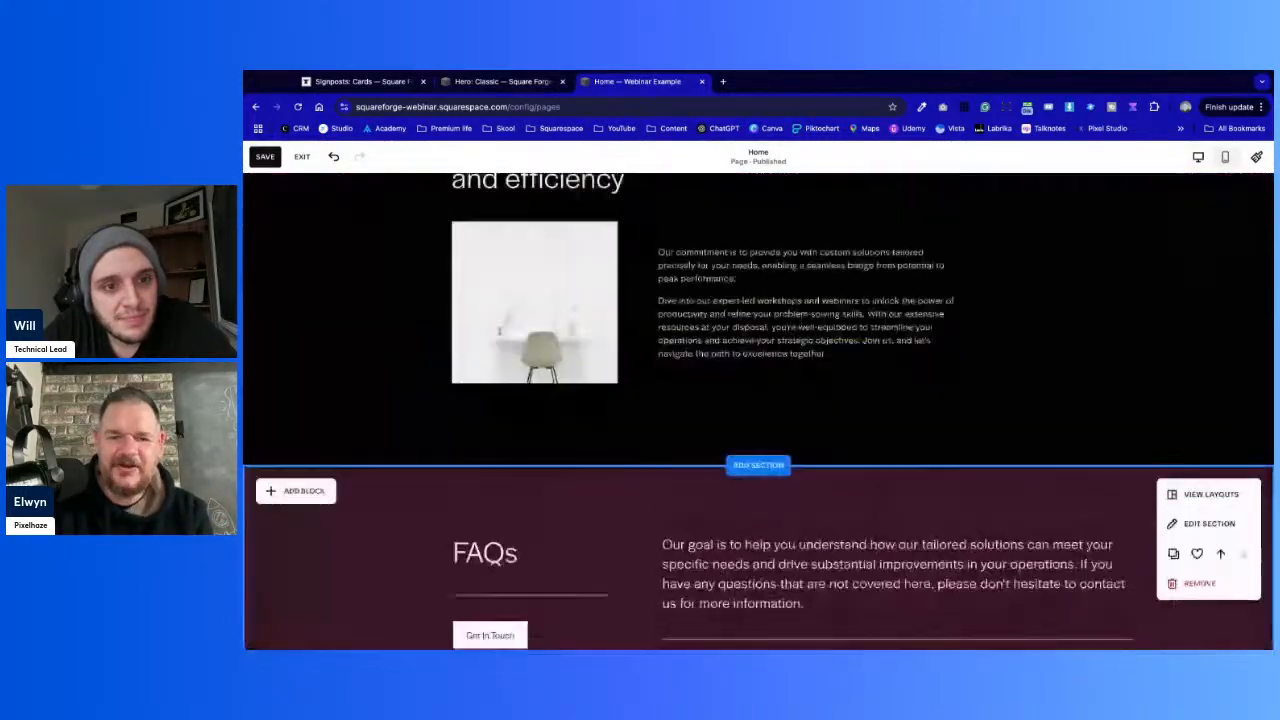
scroll(1267, 212, "down", 5)
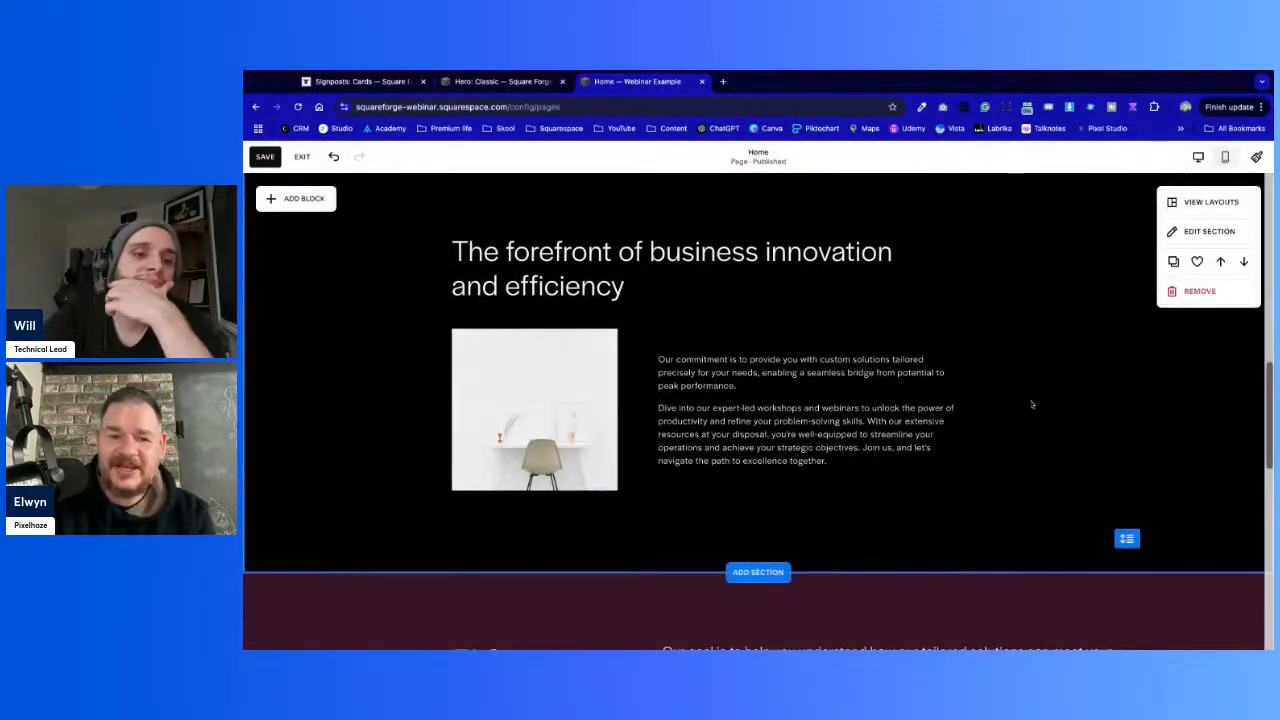
scroll(1031, 403, "up", 8)
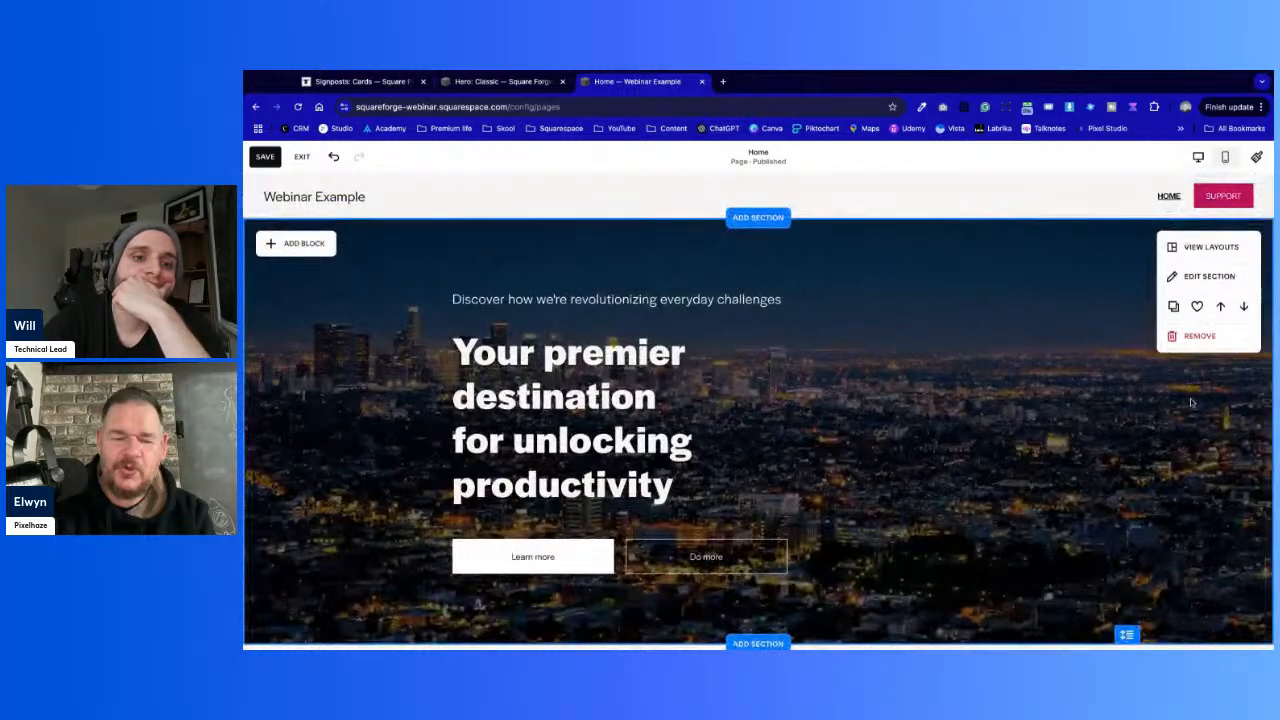
left_click(1209, 276)
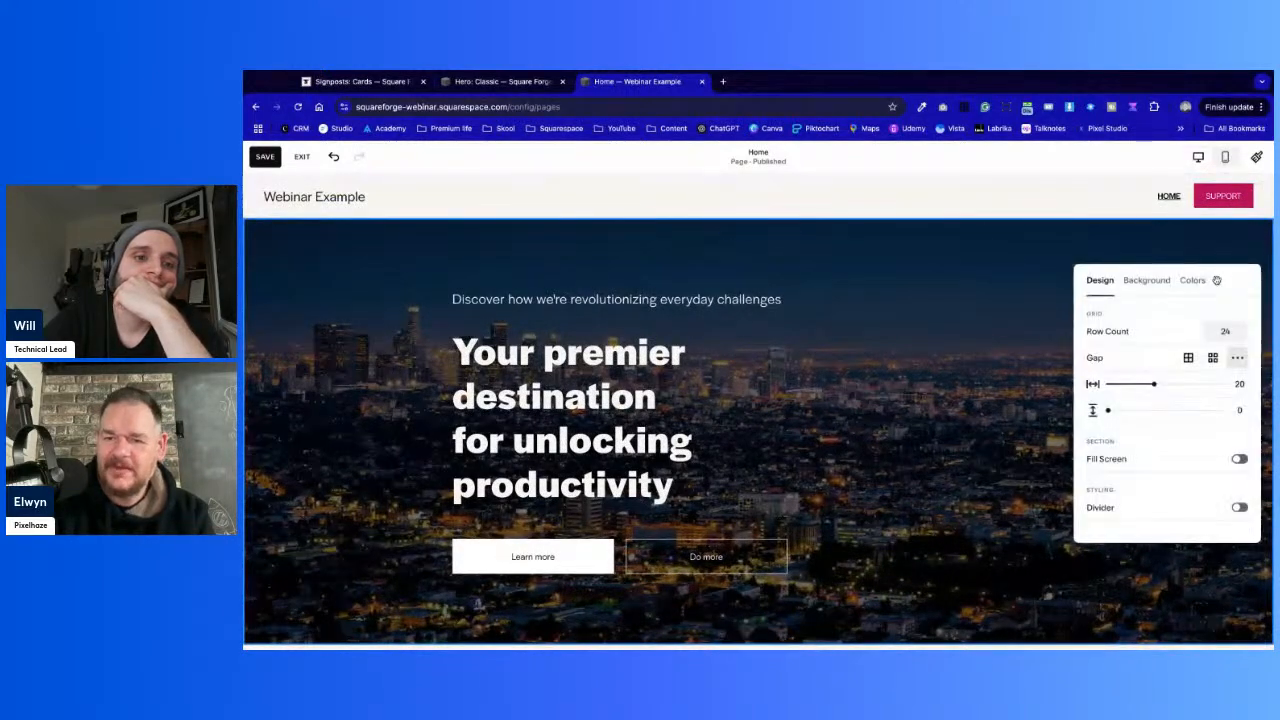
left_click(1192, 280)
scroll(1192, 430, "down", 3)
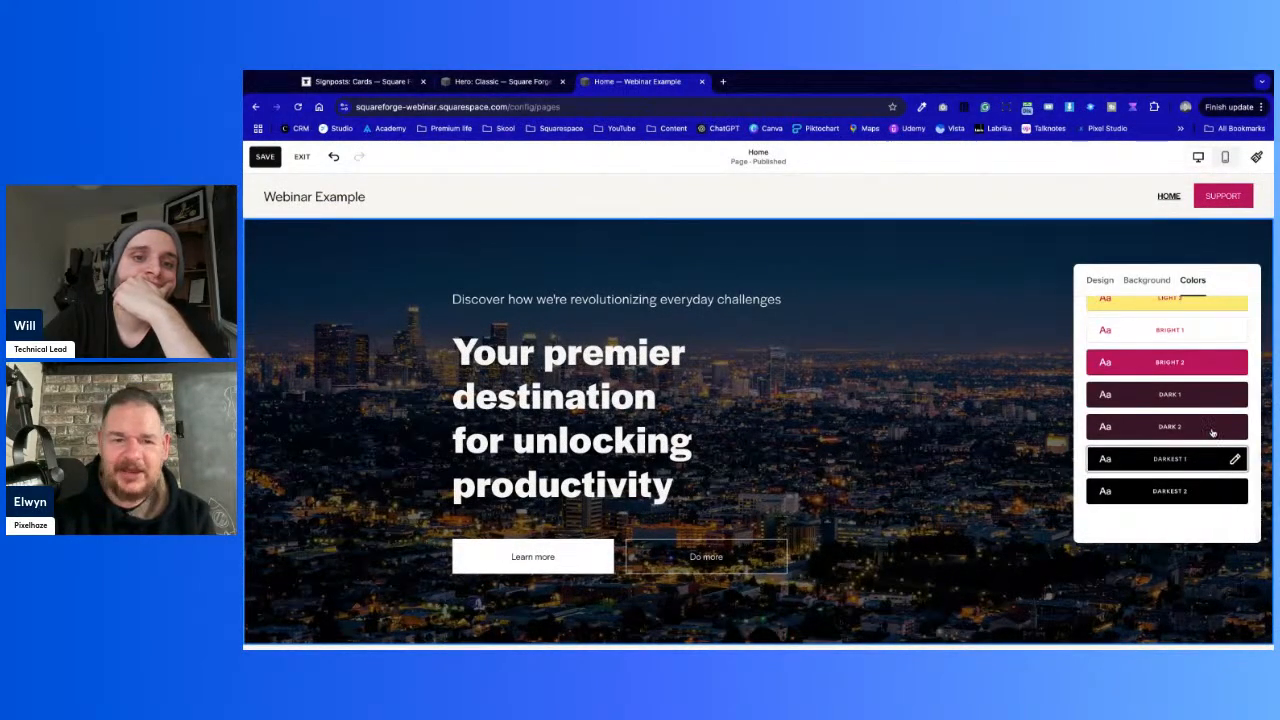
left_click(1212, 430)
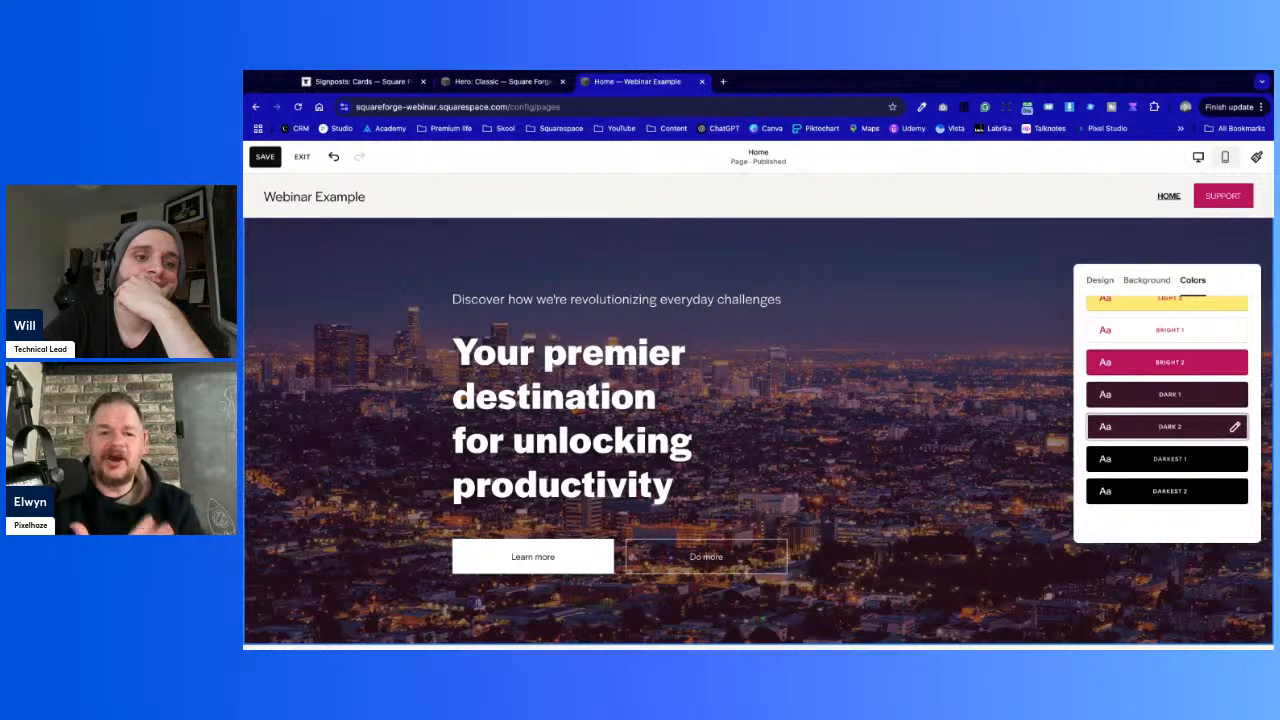
scroll(920, 490, "down", 3)
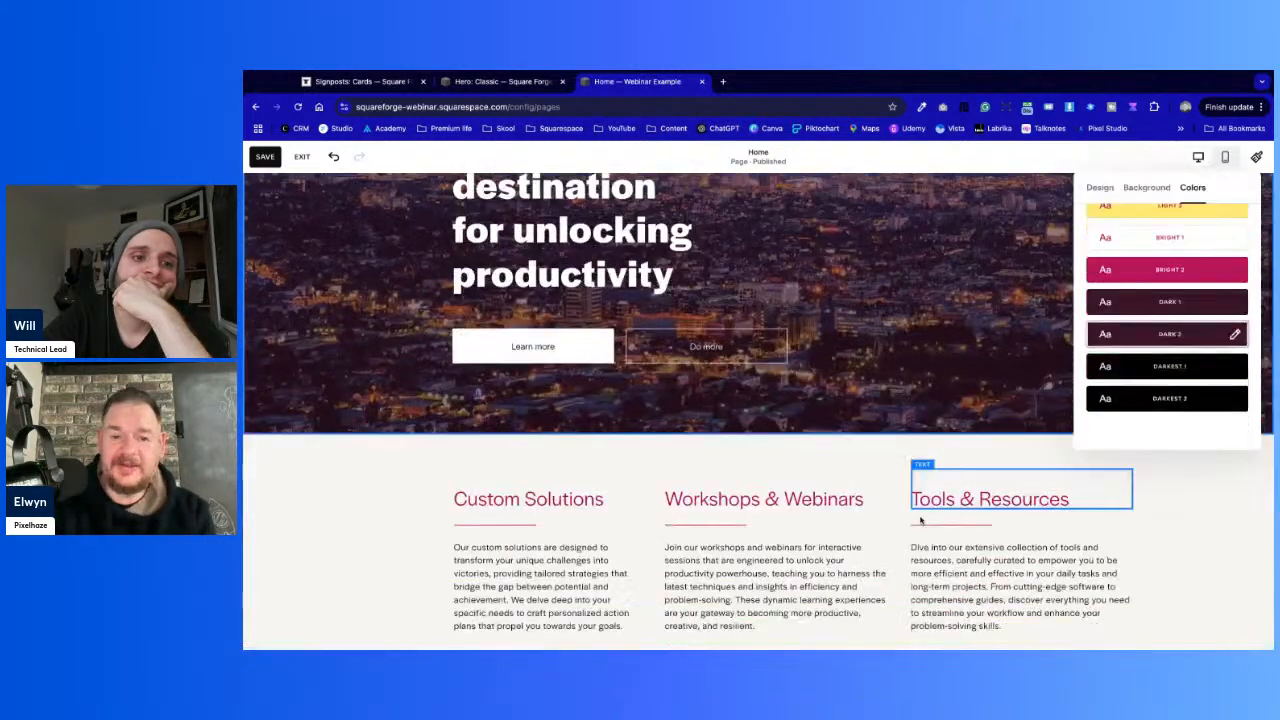
scroll(922, 520, "up", 3)
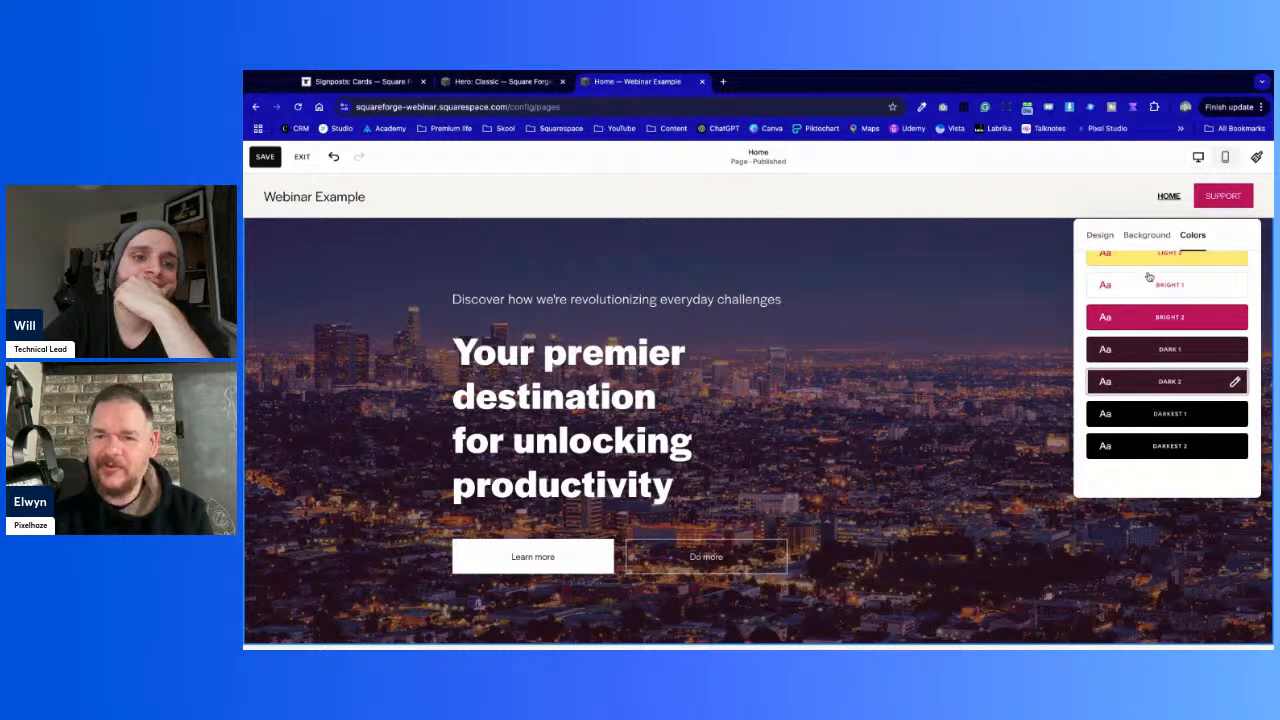
Switch the site fonts to the sans-serif Urbanist and Poppins font pack and check it from the hero down to the FAQs
left_click(1257, 157)
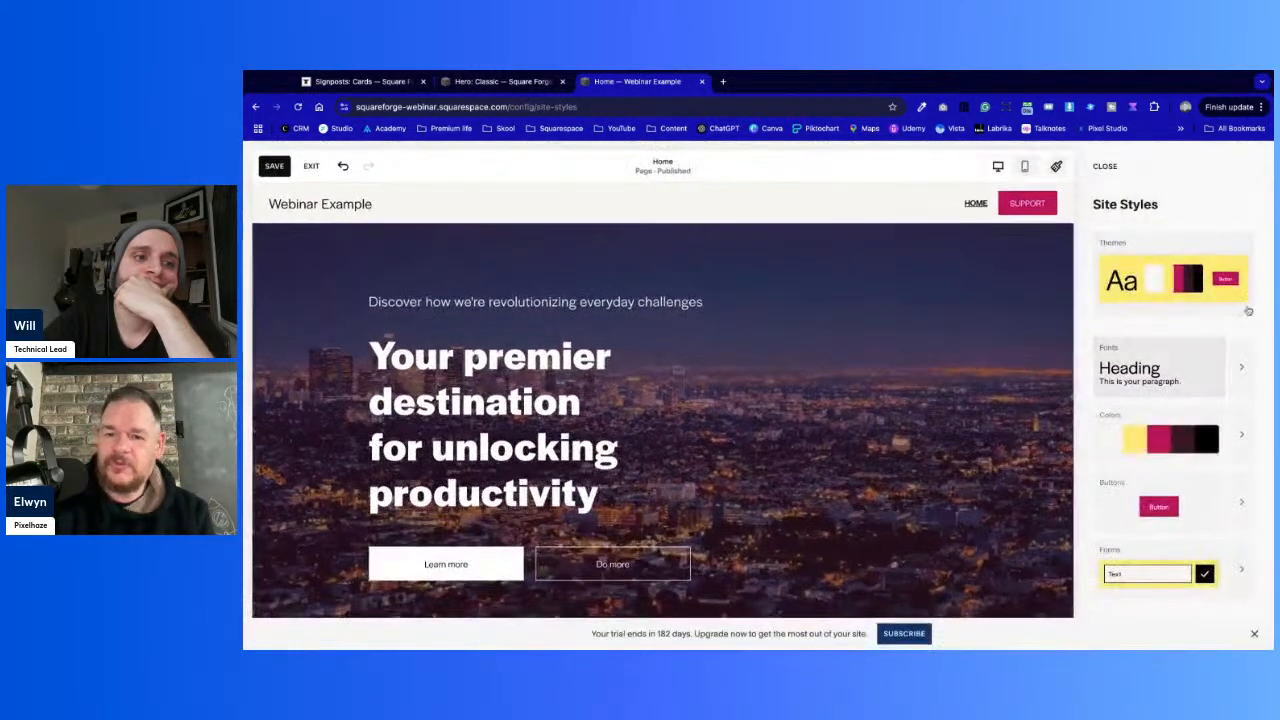
left_click(1246, 372)
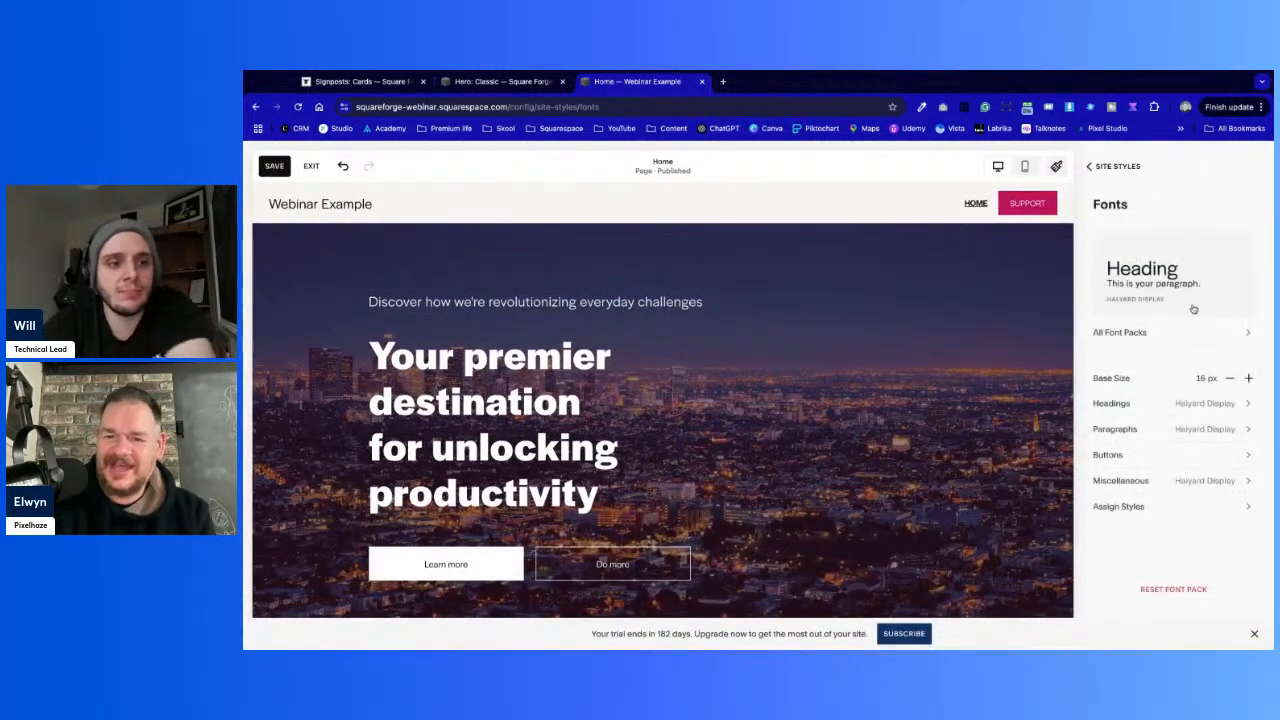
left_click(1226, 296)
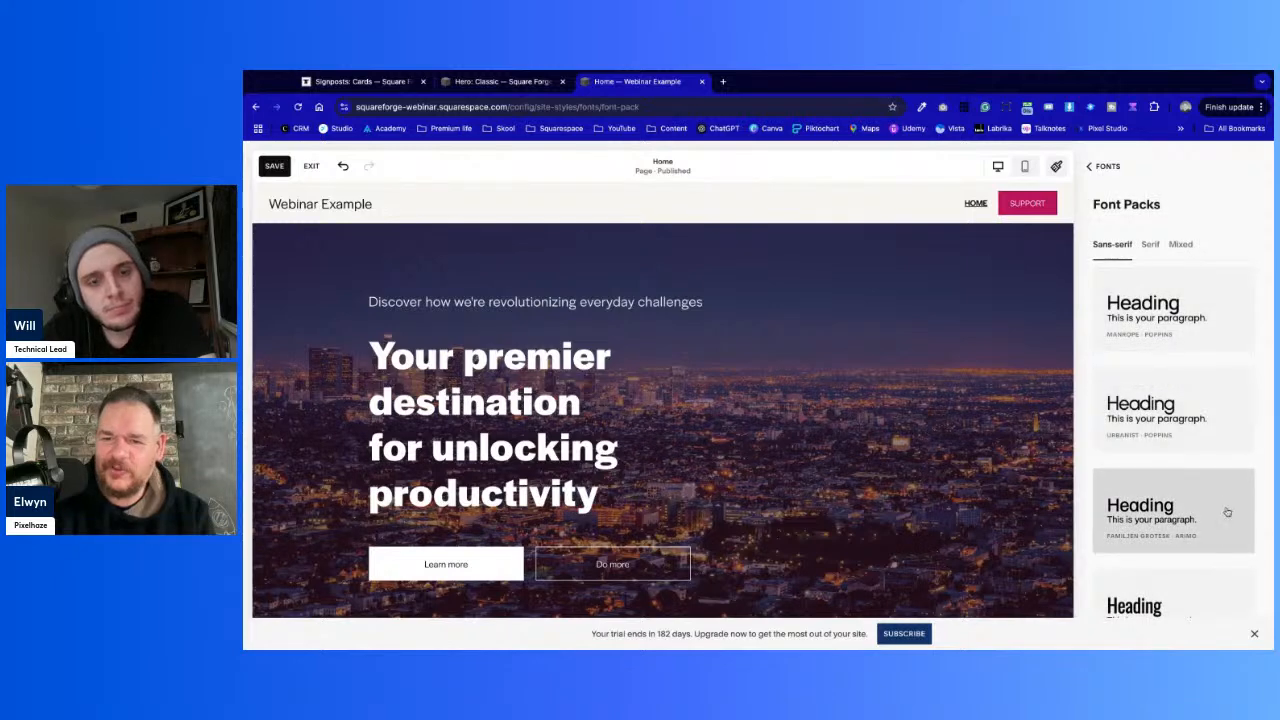
left_click(1195, 418)
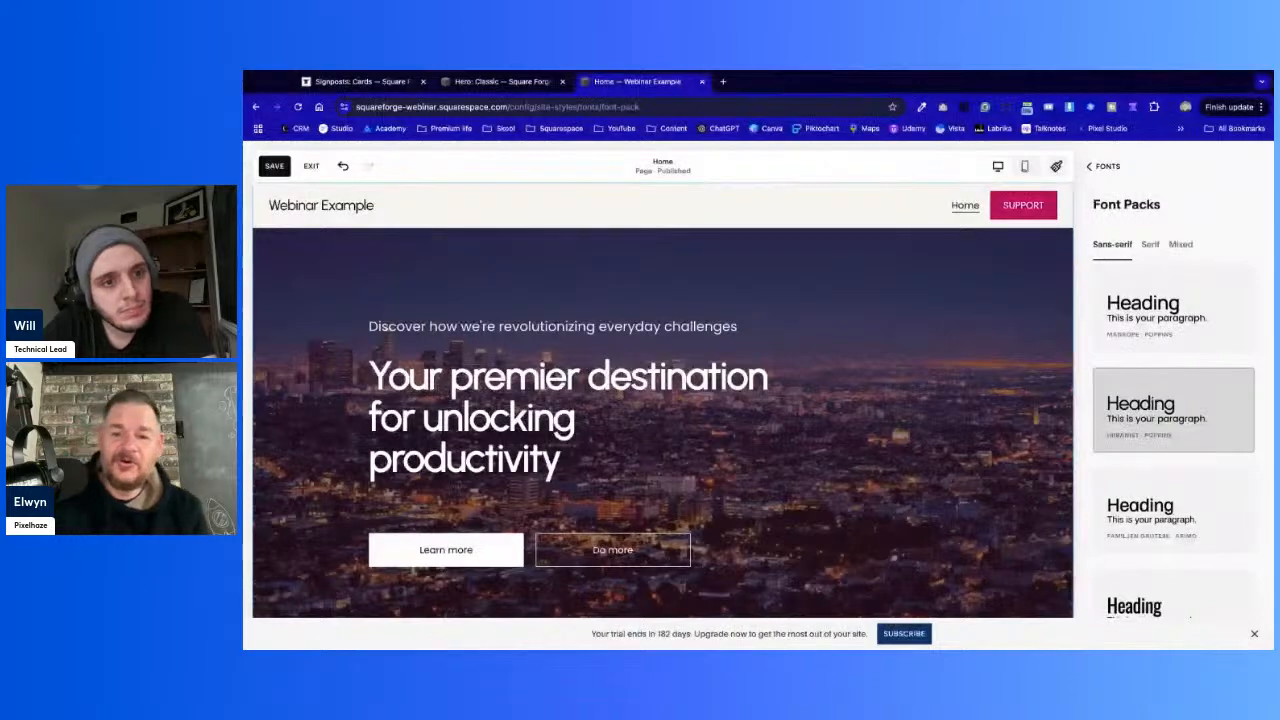
scroll(605, 531, "down", 3)
scroll(605, 531, "down", 5)
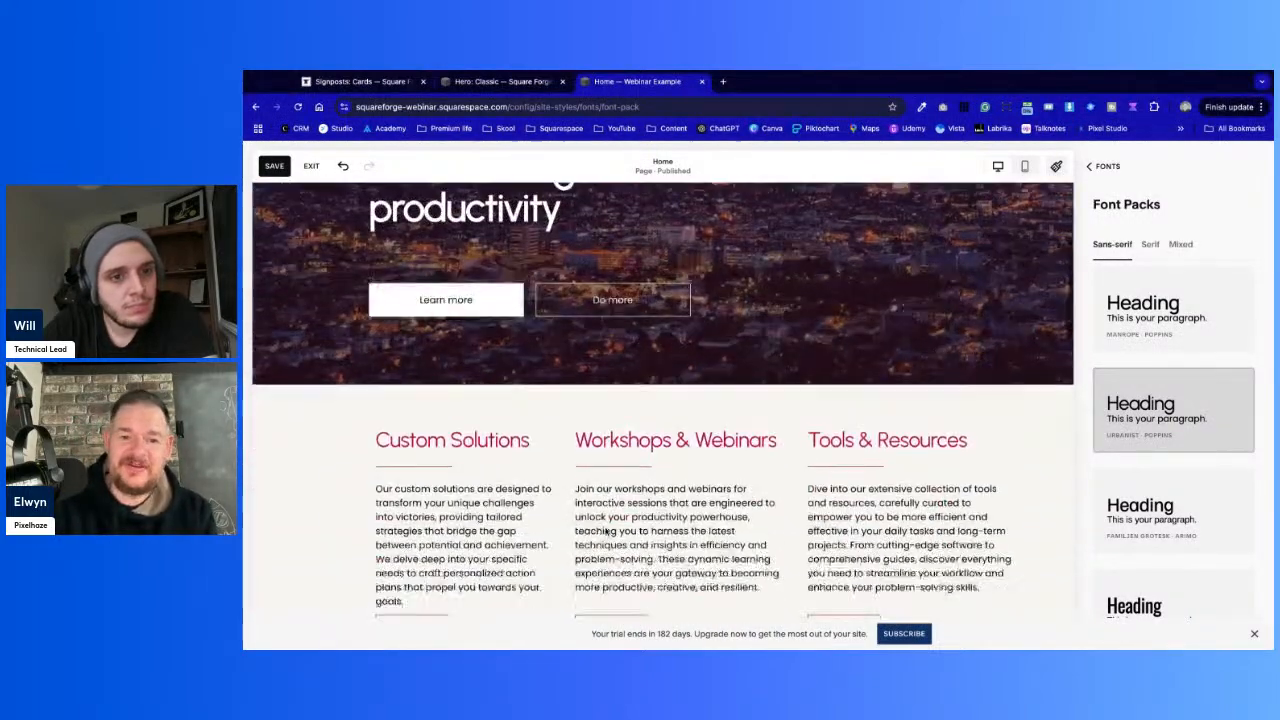
scroll(605, 531, "down", 4)
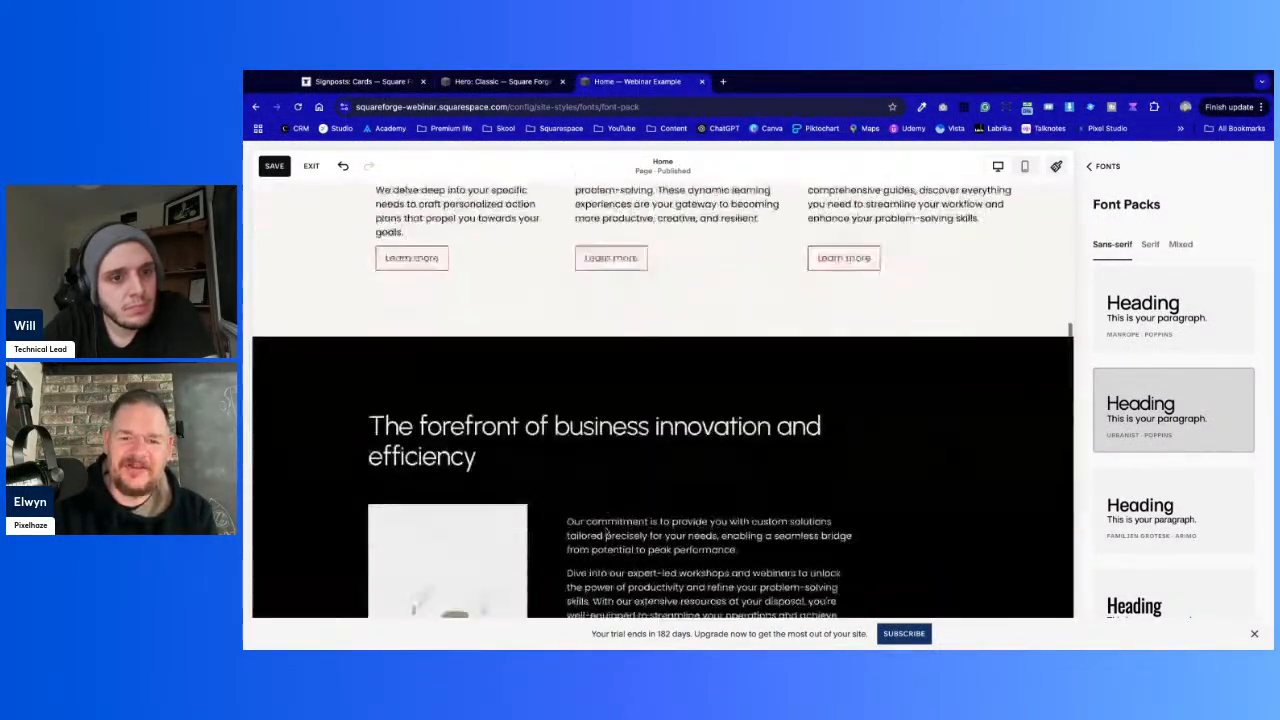
scroll(605, 531, "up", 5)
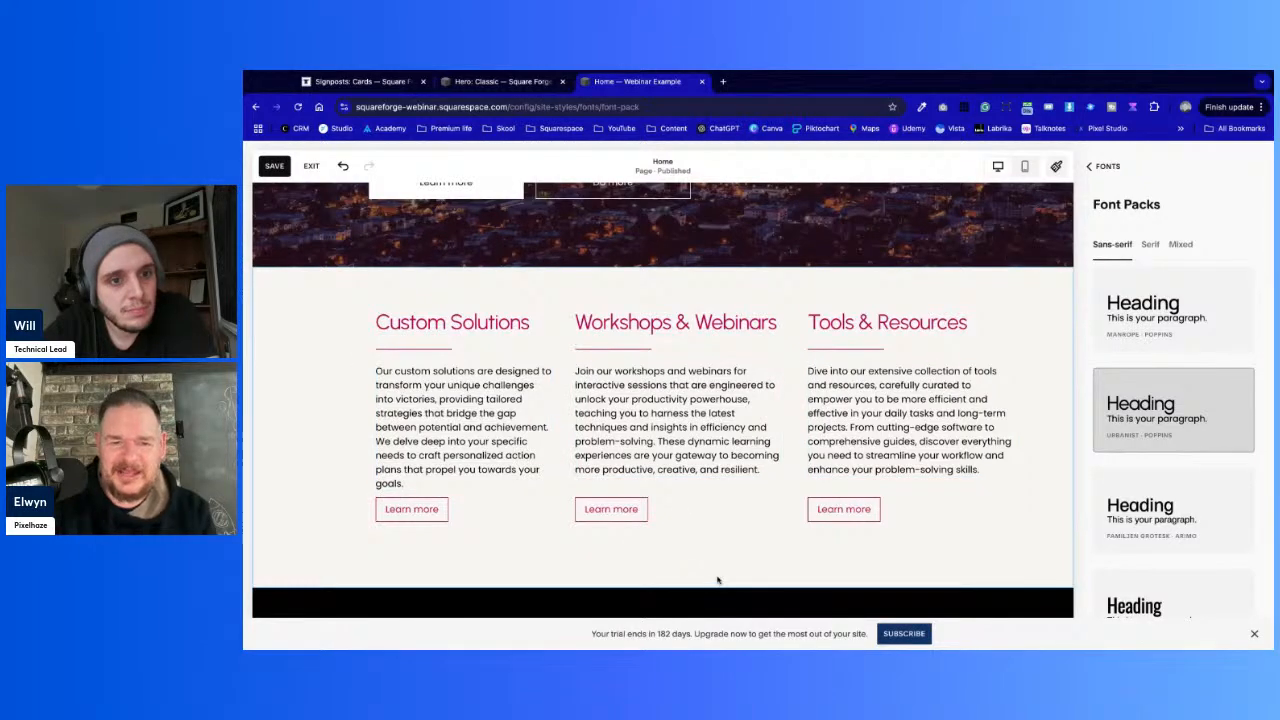
scroll(717, 580, "down", 15)
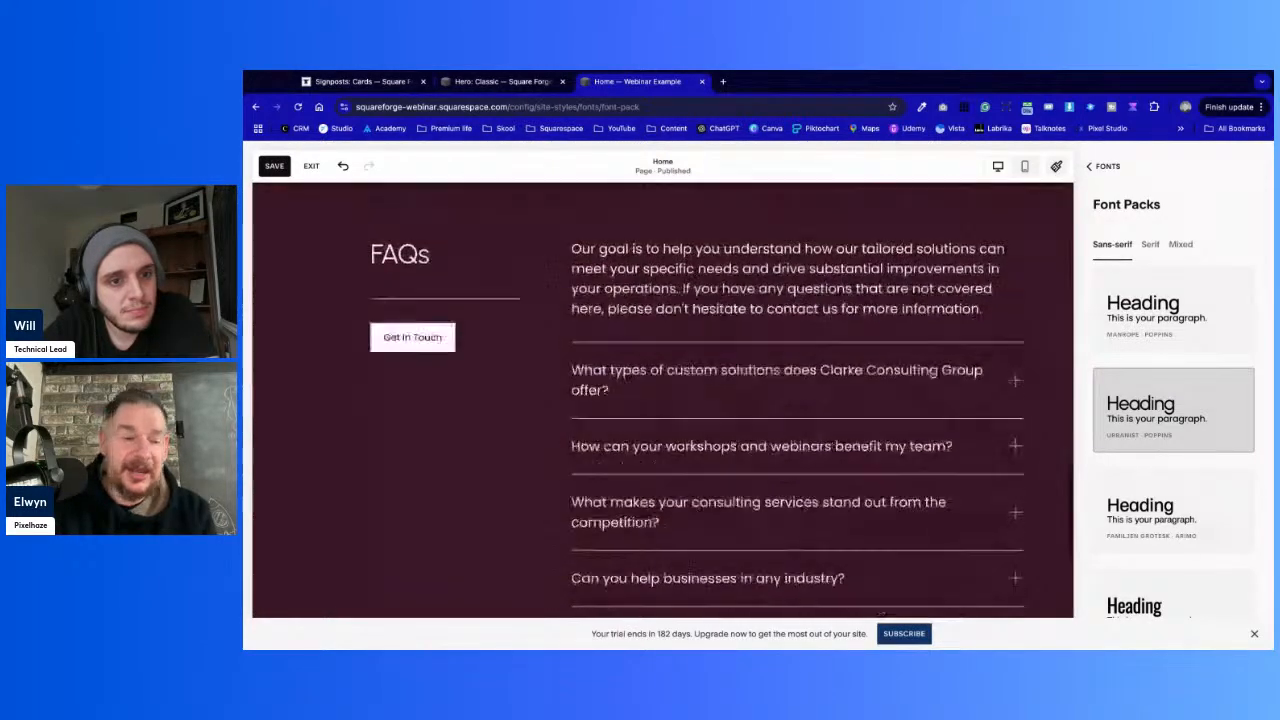
scroll(880, 612, "up", 15)
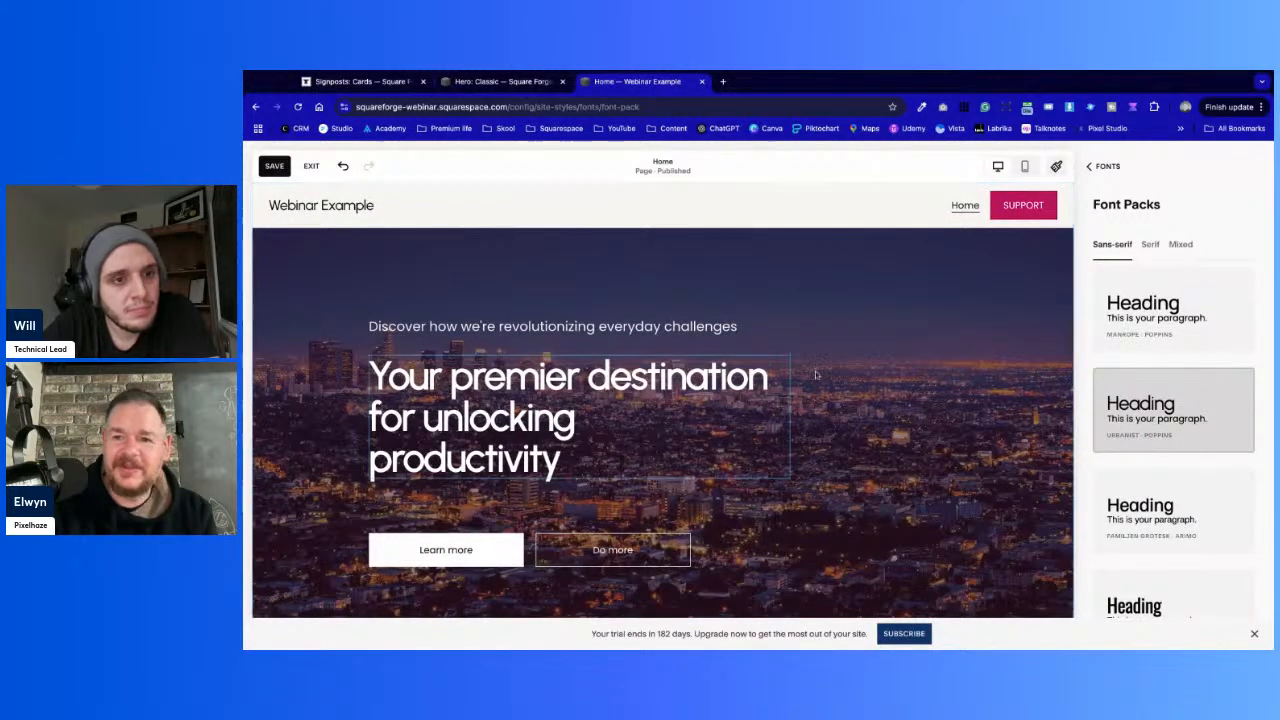
Close the site styles and save the Home page
left_click(1106, 167)
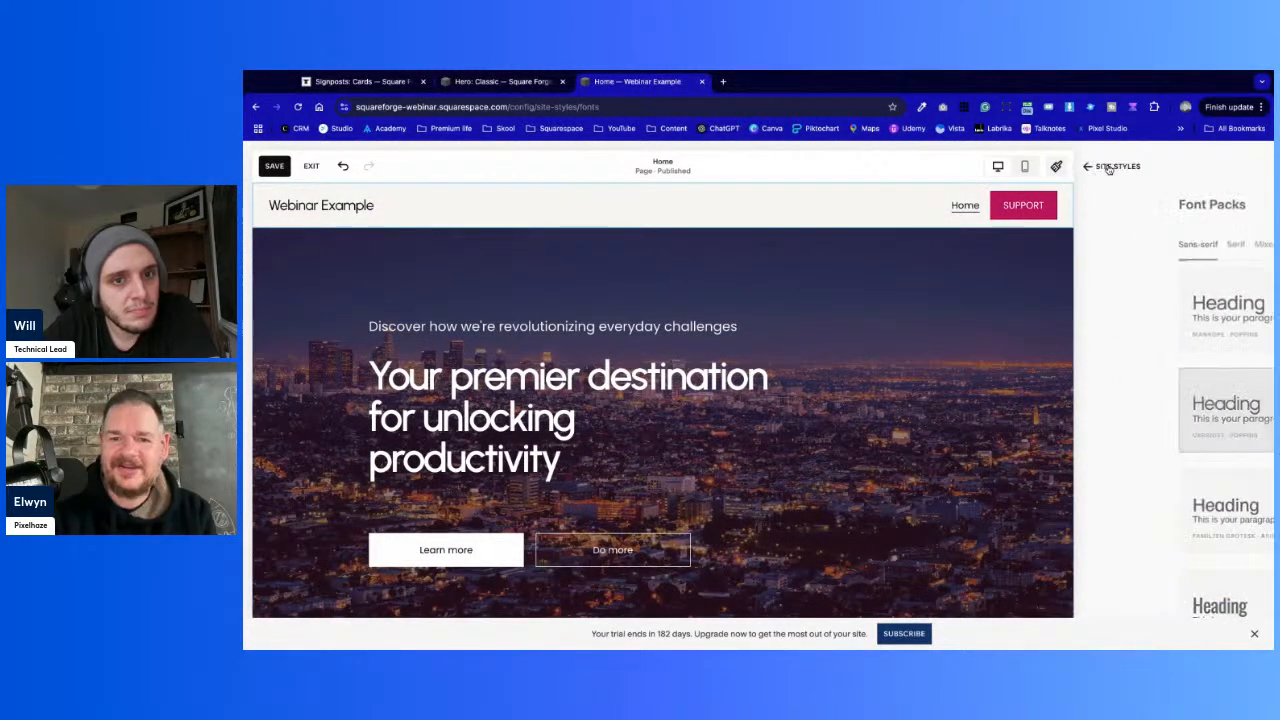
left_click(1106, 167)
left_click(1106, 167)
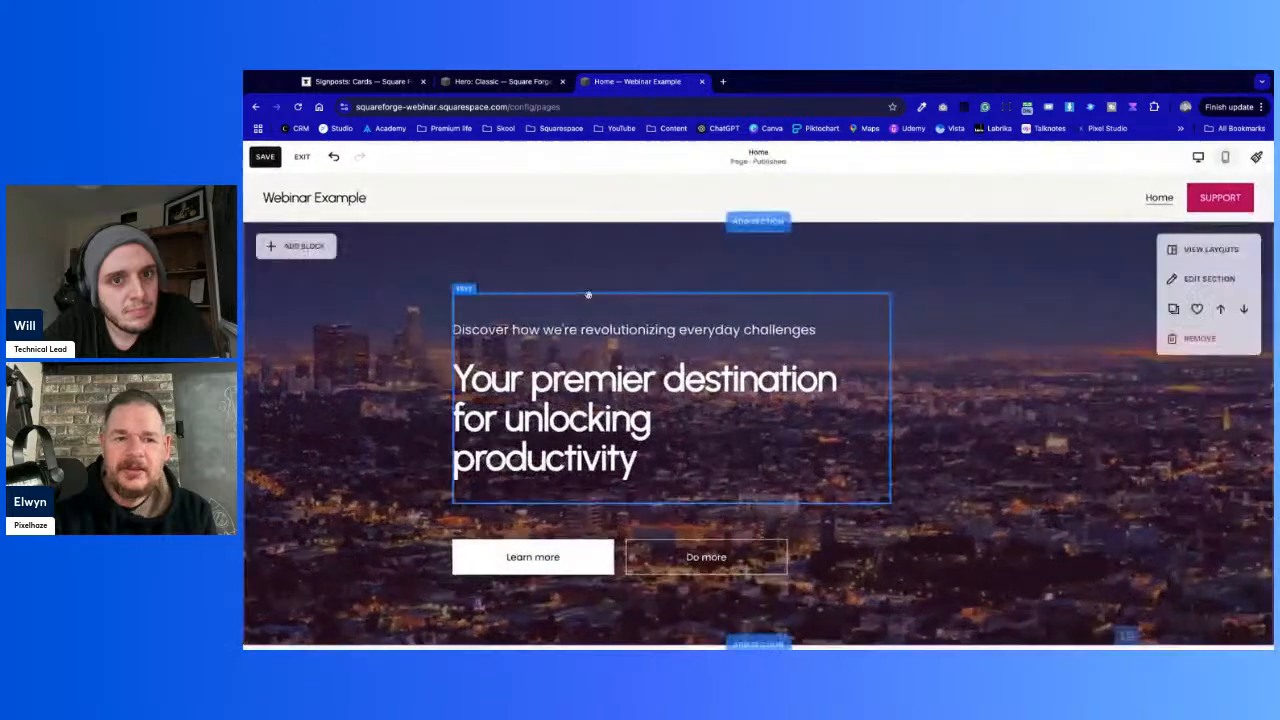
left_click(265, 157)
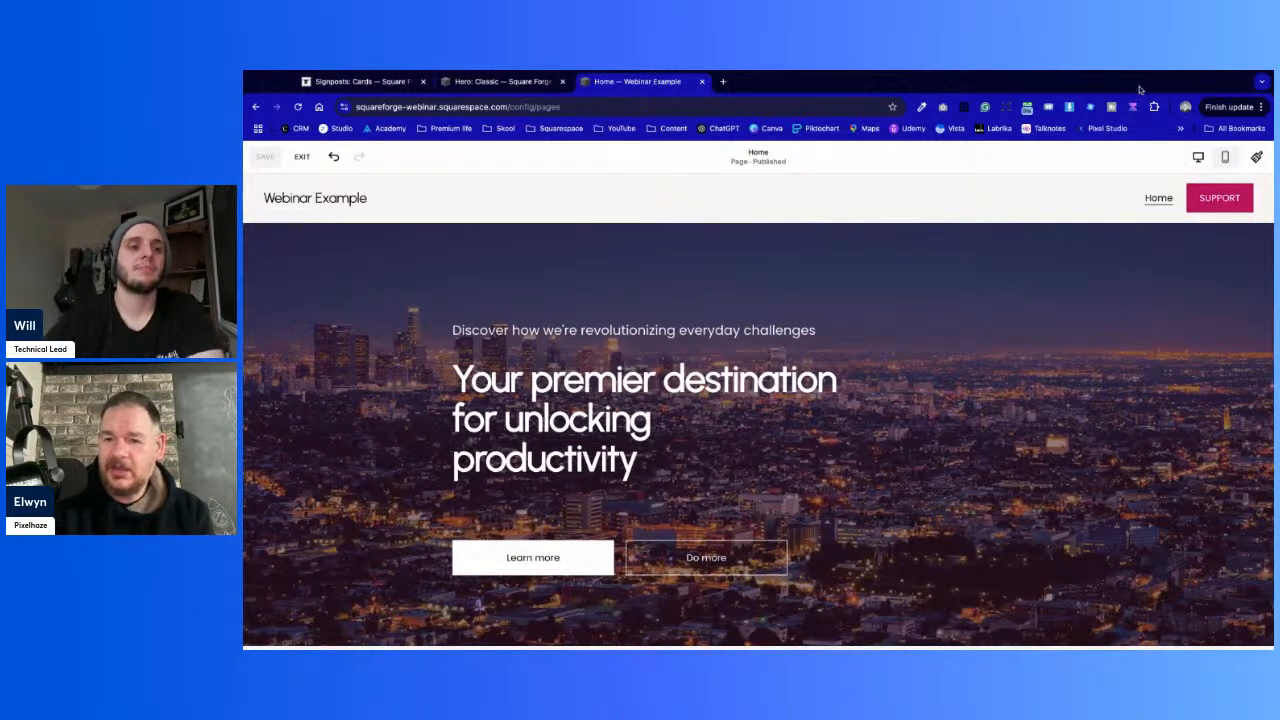
Reopen the site styles and review the restyled Home page from the hero down to the footer and back
left_click(1256, 157)
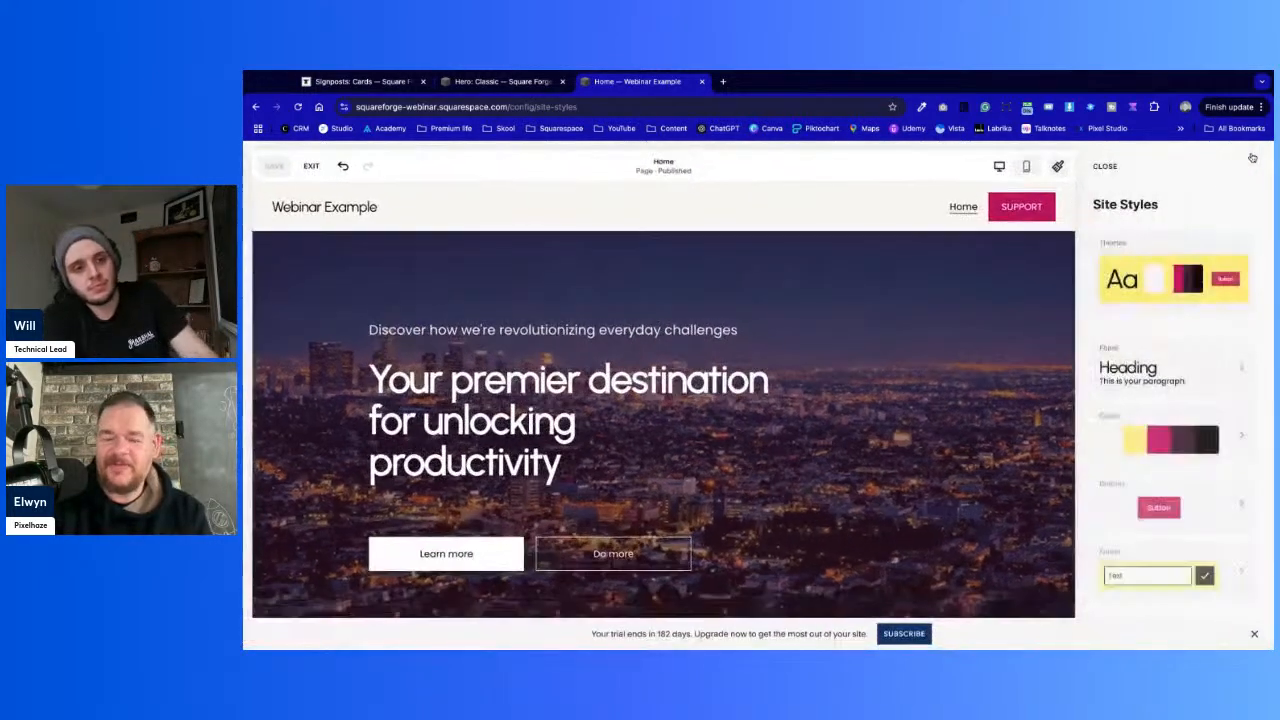
scroll(757, 436, "down", 10)
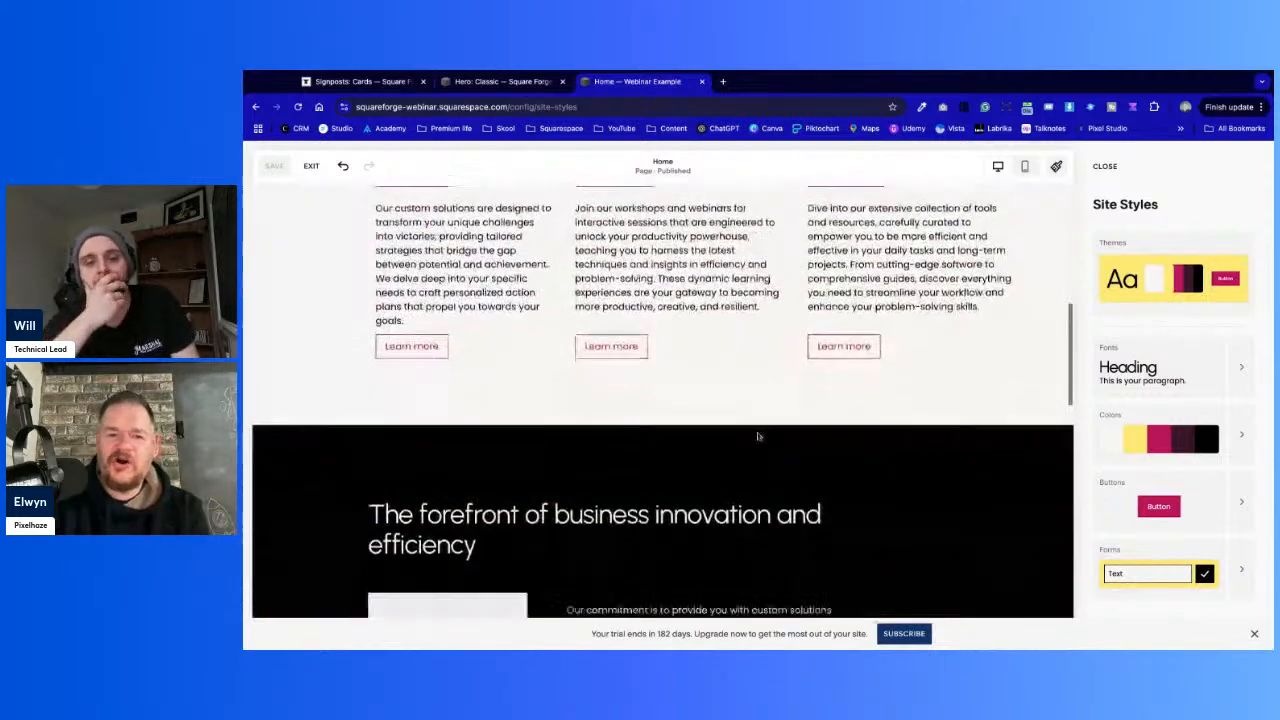
scroll(757, 436, "down", 5)
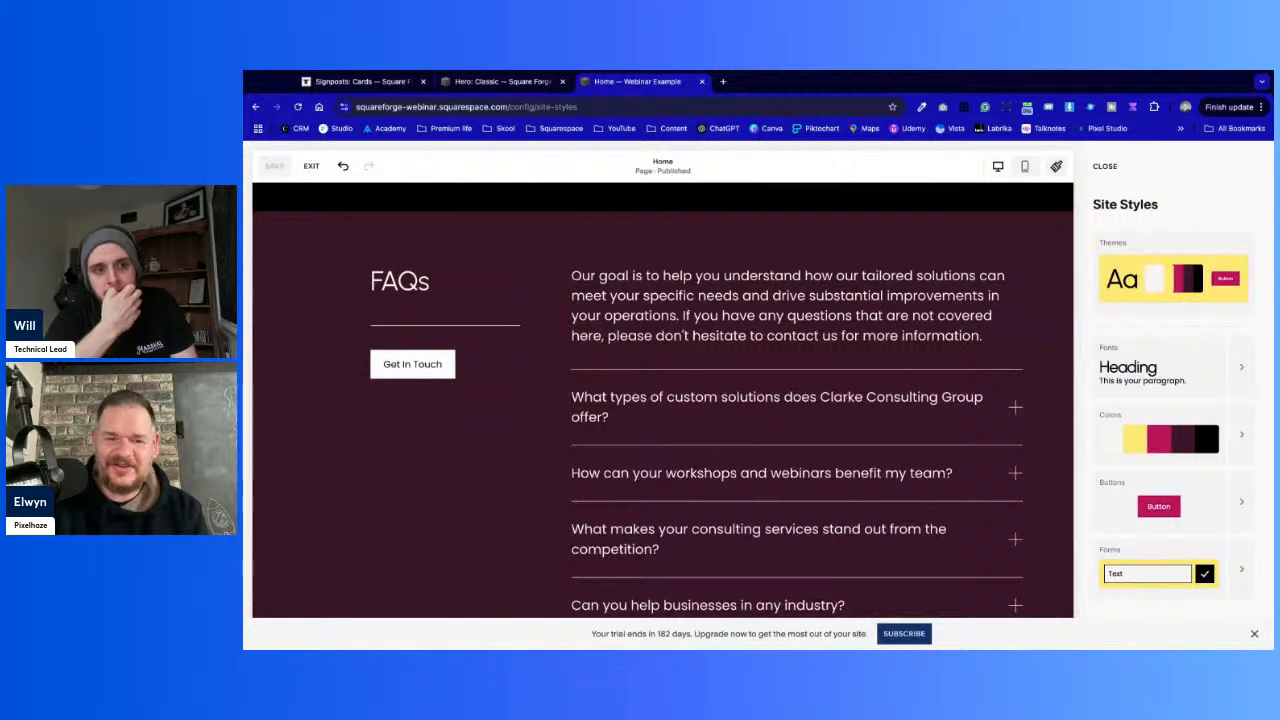
scroll(663, 400, "down", 4)
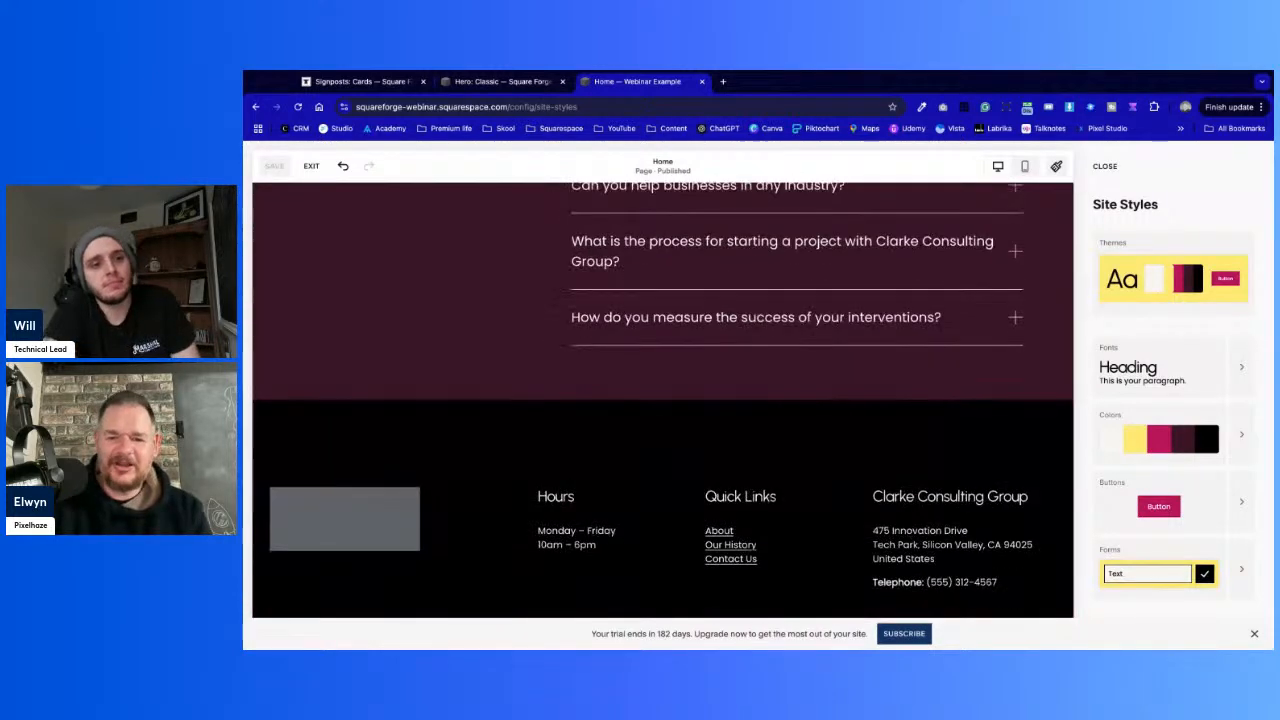
scroll(663, 400, "up", 15)
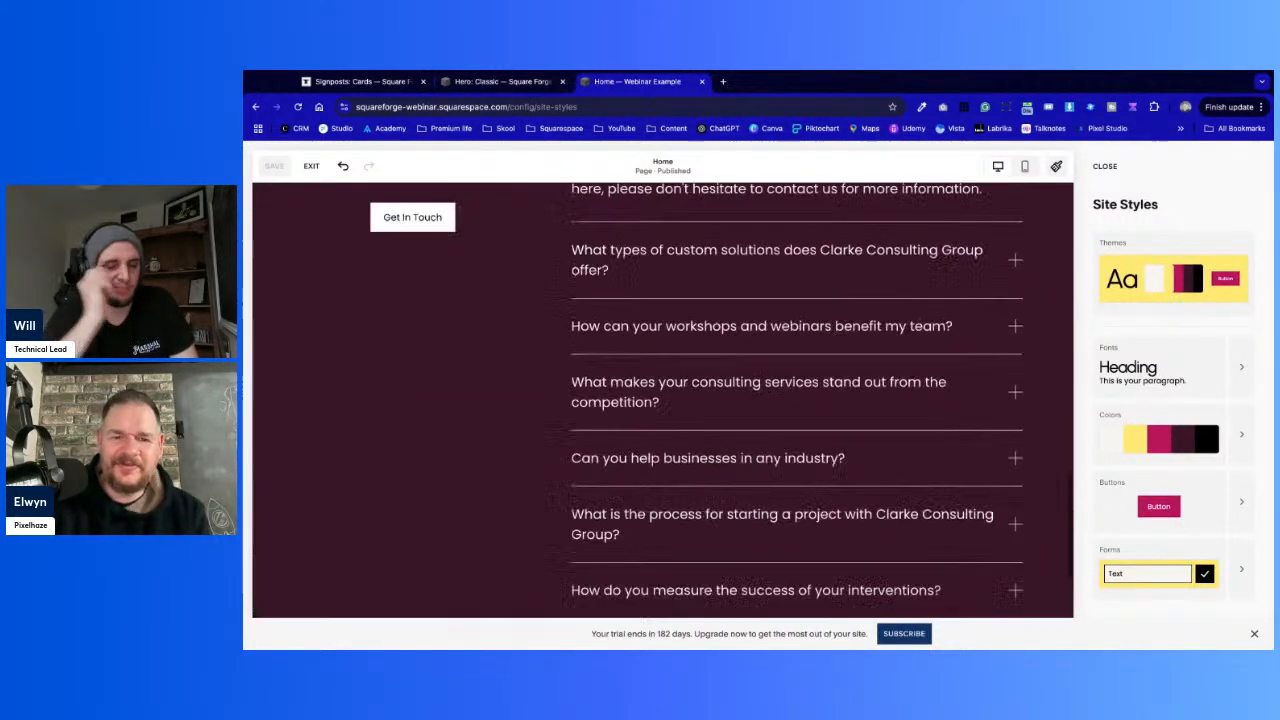
scroll(505, 425, "up", 2)
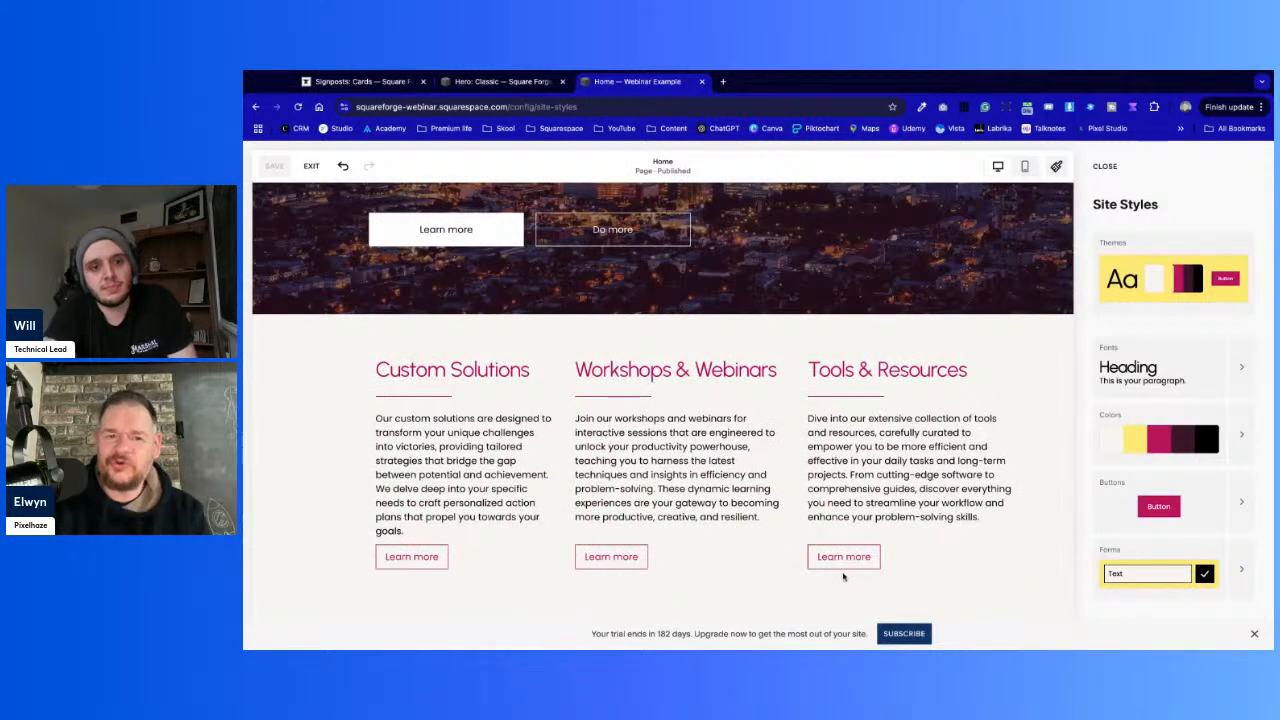
scroll(843, 577, "up", 4)
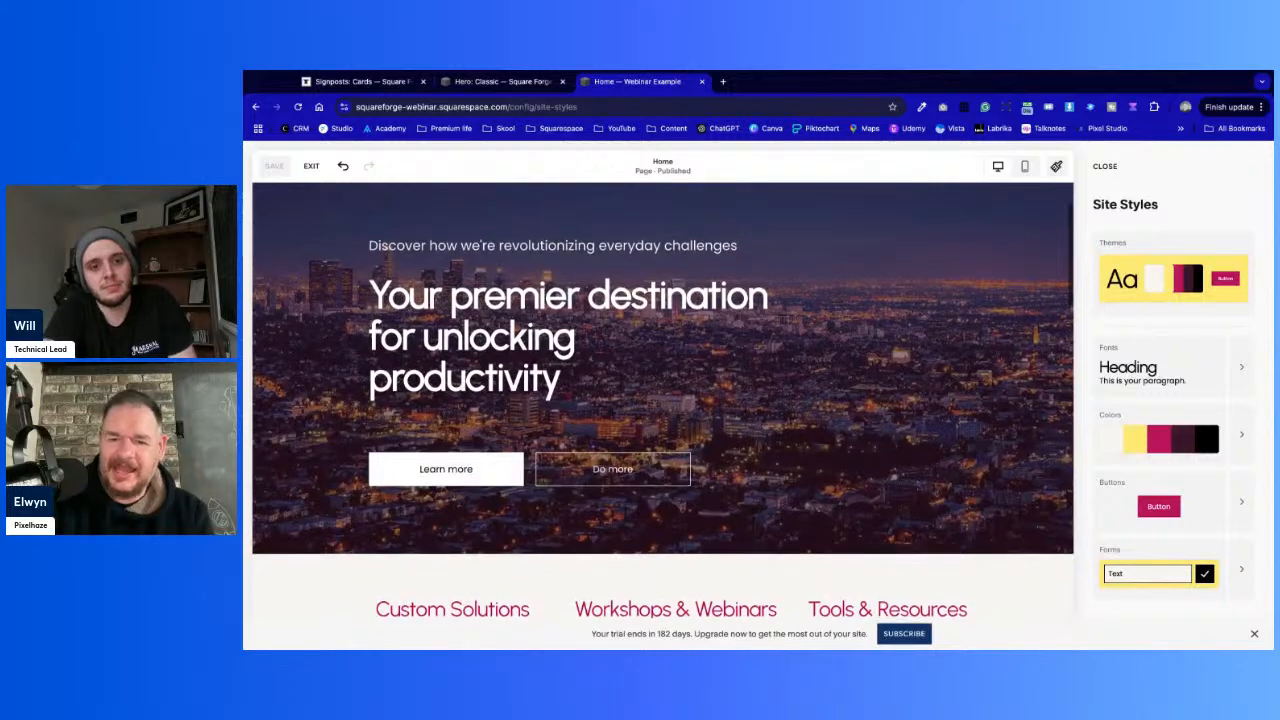
scroll(843, 560, "up", 2)
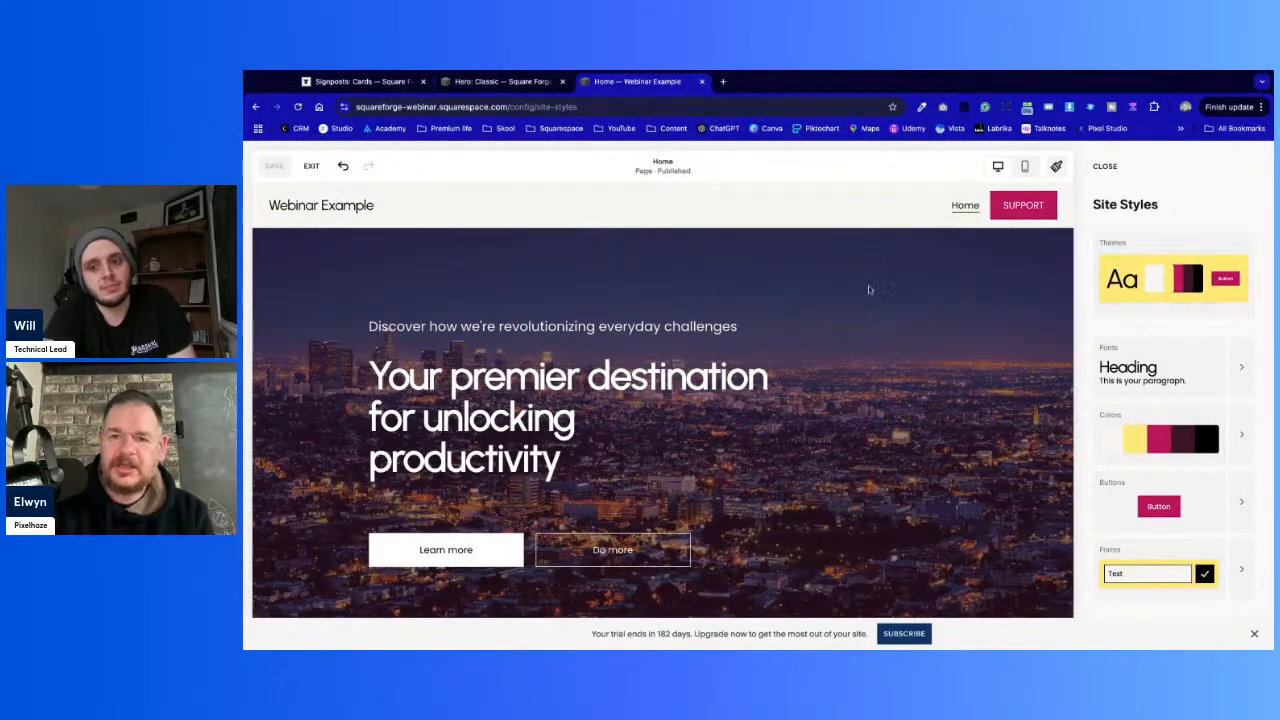